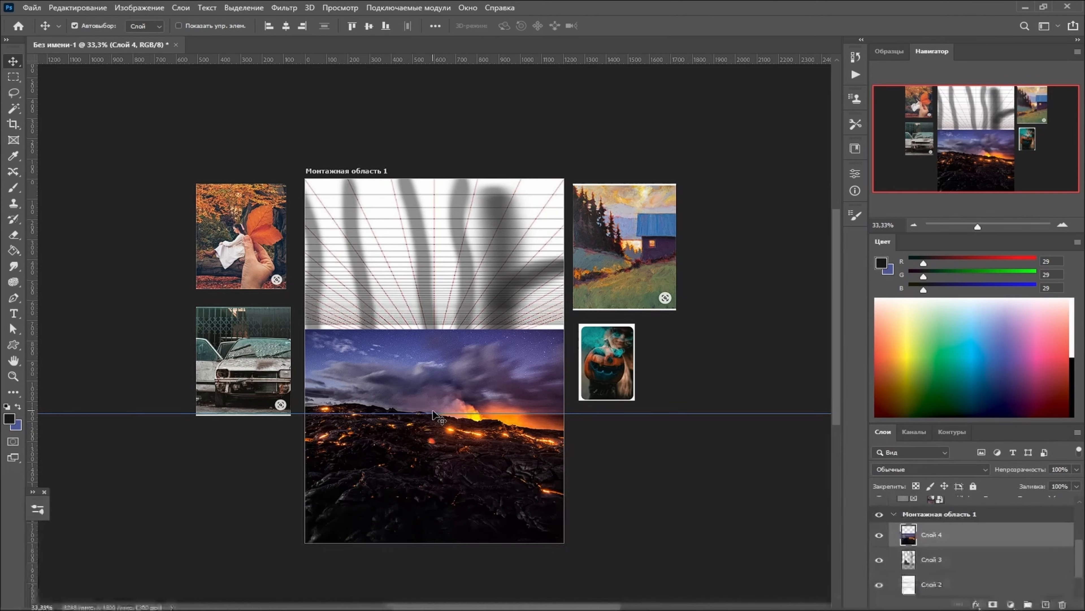
- Lower the lava landscape layer's fill to 52% and distort the image into a trapezoid over the floor grid at the artboard's lower end
{"action": "left_click", "coordinate": [1077, 486]}
{"action": "left_click_drag", "start_coordinate": [1078, 498], "coordinate": [1046, 499]}
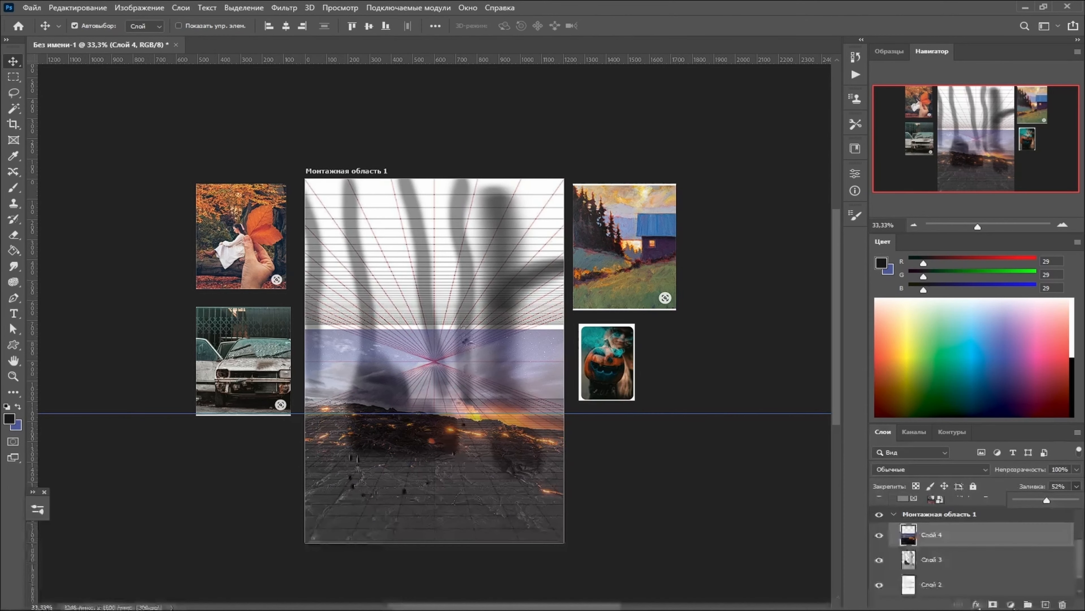
{"action": "left_click", "coordinate": [78, 7]}
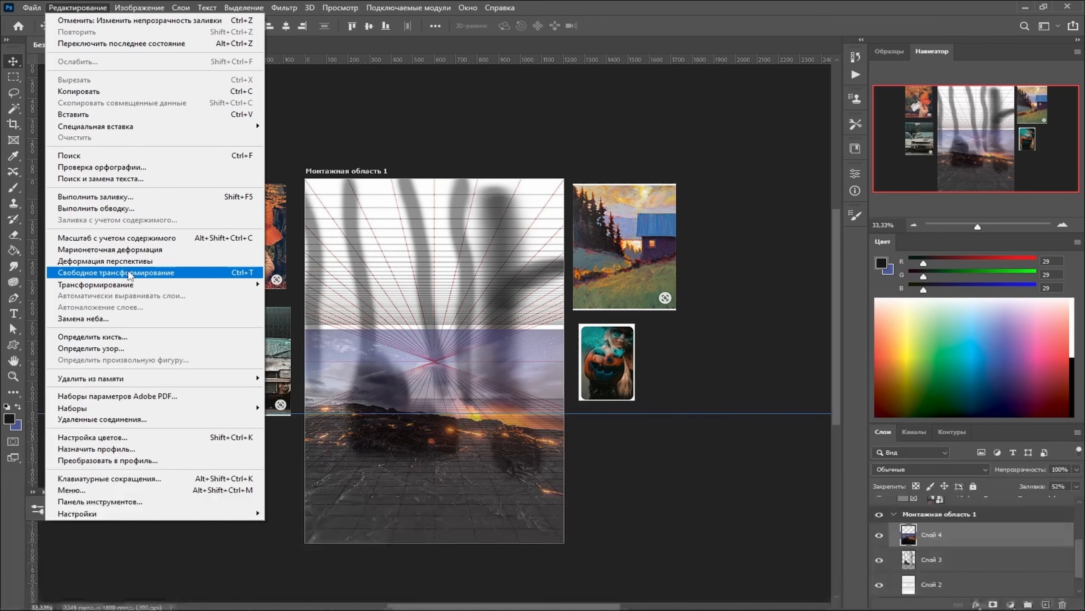
{"action": "left_click", "coordinate": [130, 275]}
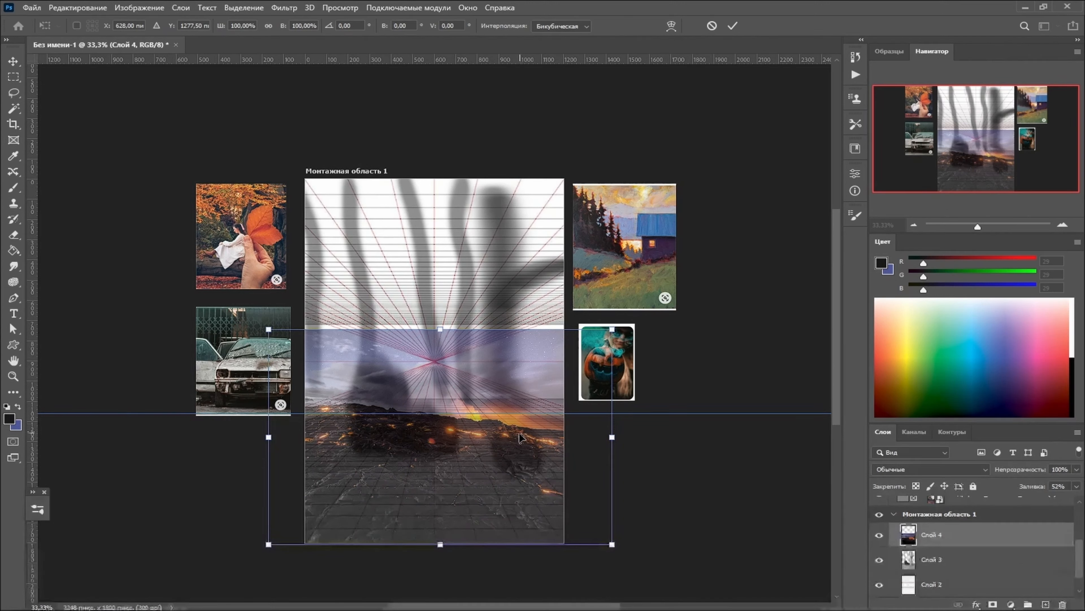
{"action": "left_click_drag", "start_coordinate": [612, 329], "coordinate": [611, 381]}
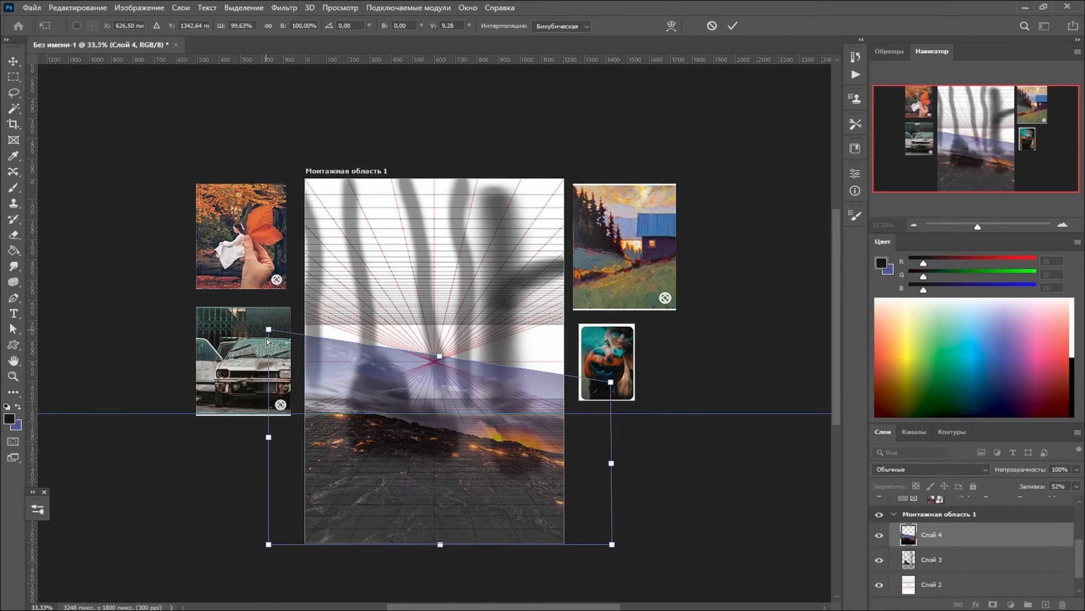
{"action": "left_click_drag", "start_coordinate": [268, 329], "coordinate": [280, 404]}
{"action": "left_click_drag", "start_coordinate": [584, 396], "coordinate": [520, 427]}
{"action": "left_click_drag", "start_coordinate": [279, 433], "coordinate": [334, 449]}
{"action": "left_click_drag", "start_coordinate": [520, 426], "coordinate": [530, 448]}
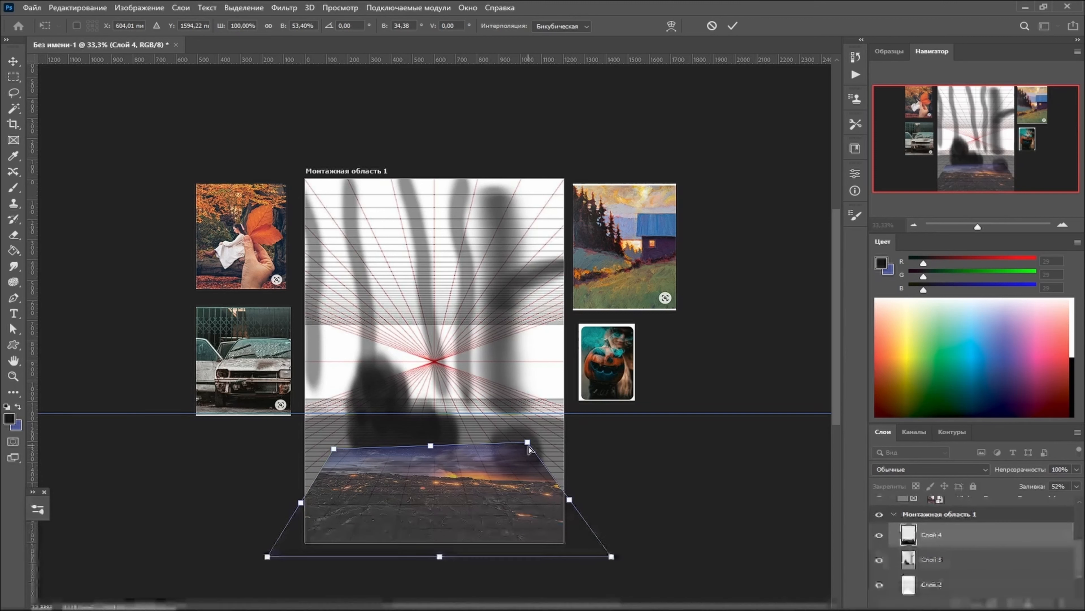
{"action": "key", "text": "Return"}
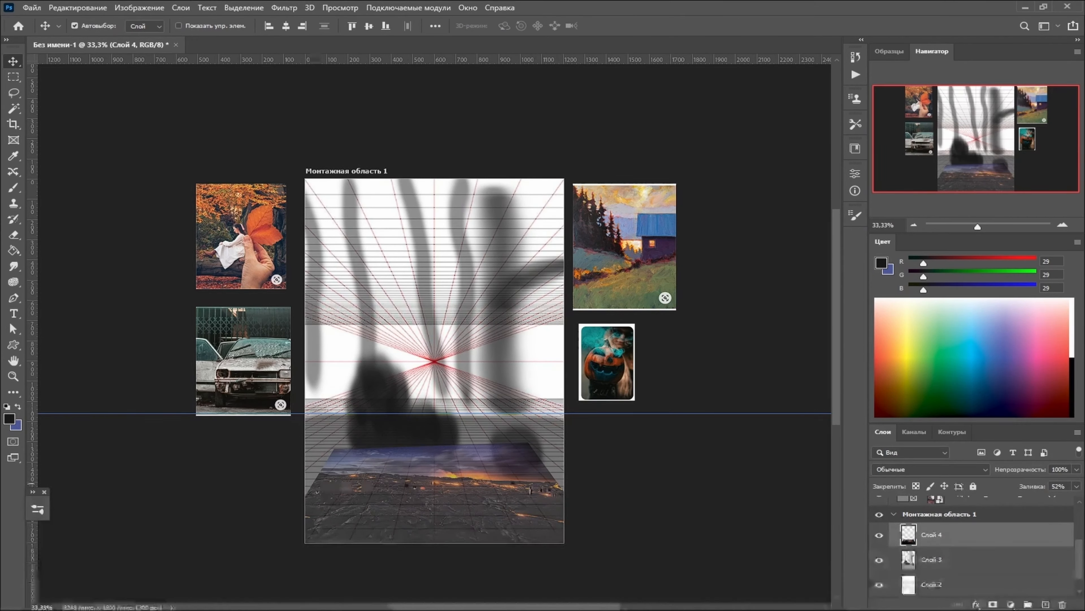
- Enlarge the distorted lava landscape proportionally to about 187% so it extends beyond both sides of the artboard
{"action": "left_click", "coordinate": [101, 7]}
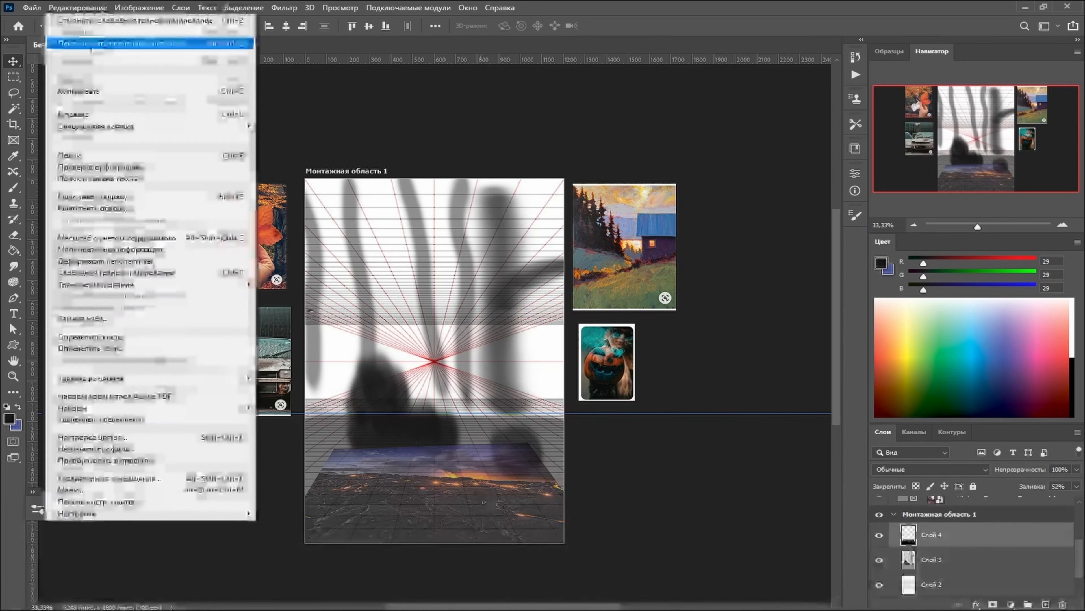
{"action": "left_click", "coordinate": [118, 276]}
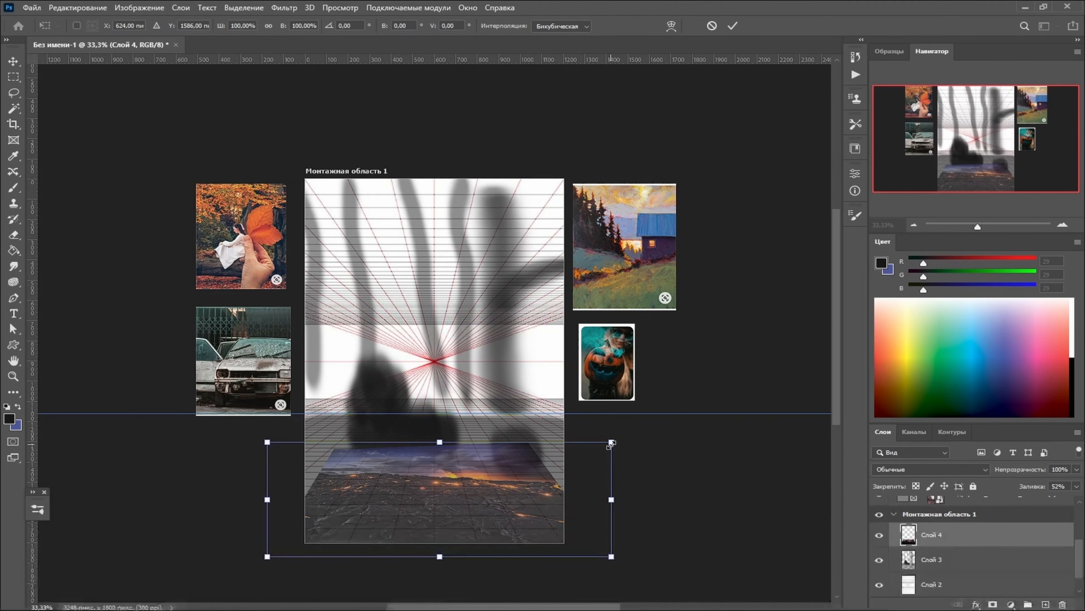
{"action": "left_click_drag", "start_coordinate": [612, 443], "coordinate": [664, 424]}
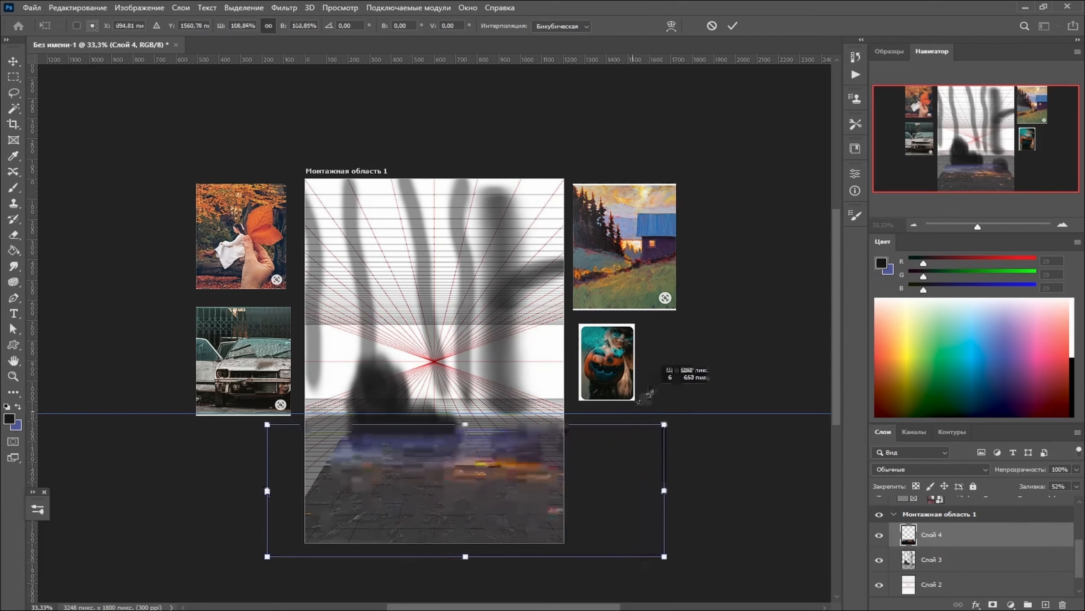
{"action": "left_click_drag", "start_coordinate": [256, 417], "coordinate": [165, 307]}
{"action": "mouse_move", "coordinate": [664, 383]}
{"action": "left_mouse_down"}
{"action": "mouse_move", "coordinate": [739, 358]}
{"action": "mouse_move", "coordinate": [746, 310]}
{"action": "mouse_move", "coordinate": [755, 320]}
{"action": "left_mouse_up"}
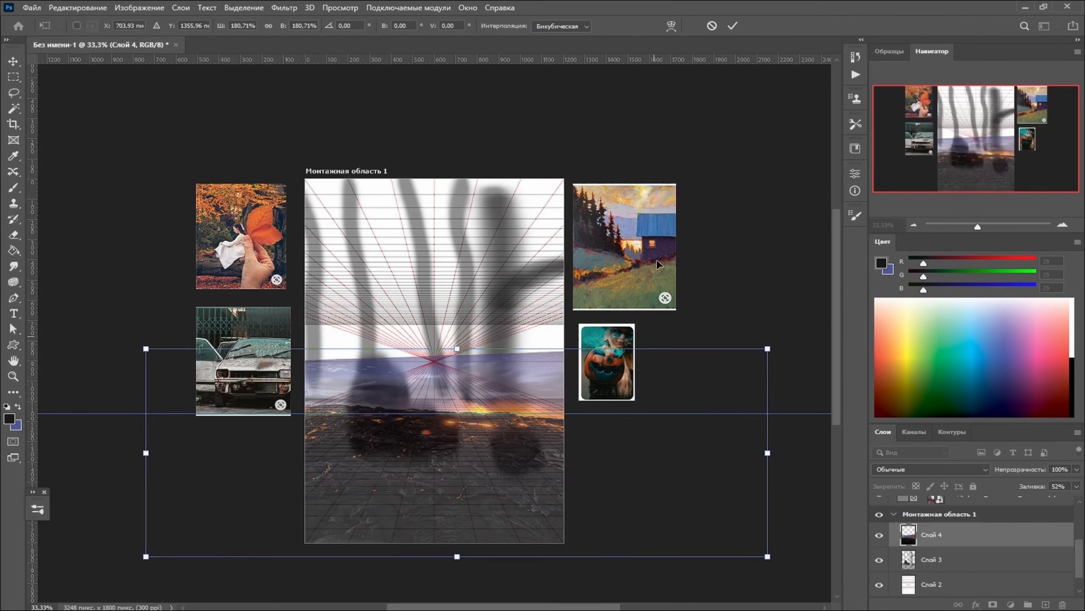
{"action": "left_click_drag", "start_coordinate": [157, 348], "coordinate": [123, 341]}
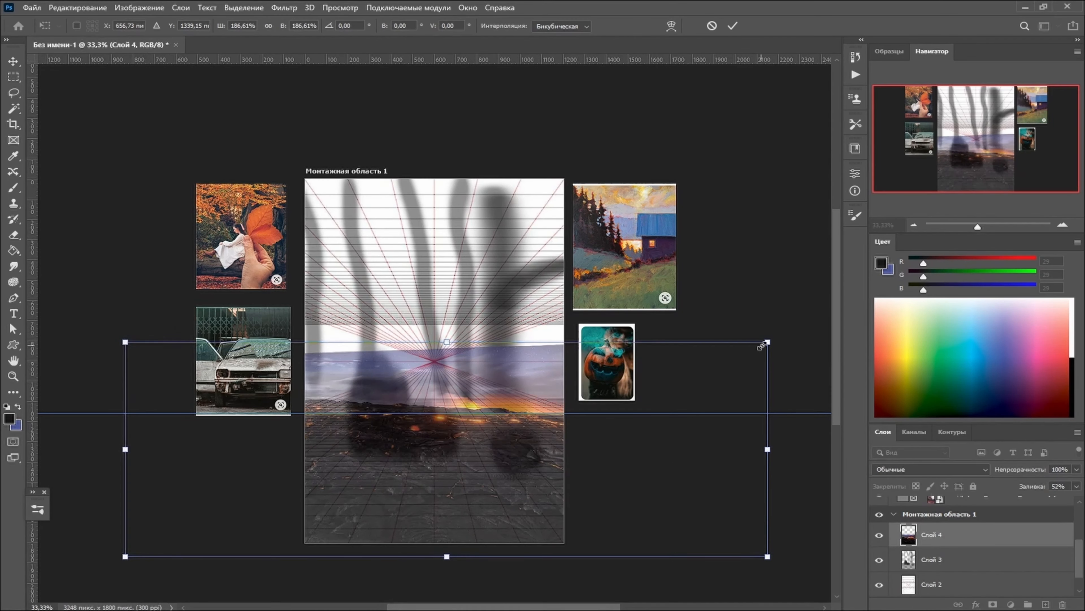
- Distort the lava landscape by shifting its two upper corners down and inward to flatten it toward the grid's perspective
{"action": "left_click_drag", "start_coordinate": [765, 342], "coordinate": [790, 344]}
{"action": "left_click_drag", "start_coordinate": [125, 344], "coordinate": [155, 363]}
{"action": "left_click_drag", "start_coordinate": [792, 346], "coordinate": [787, 365]}
{"action": "left_click_drag", "start_coordinate": [155, 363], "coordinate": [178, 377]}
{"action": "left_click_drag", "start_coordinate": [786, 364], "coordinate": [768, 371]}
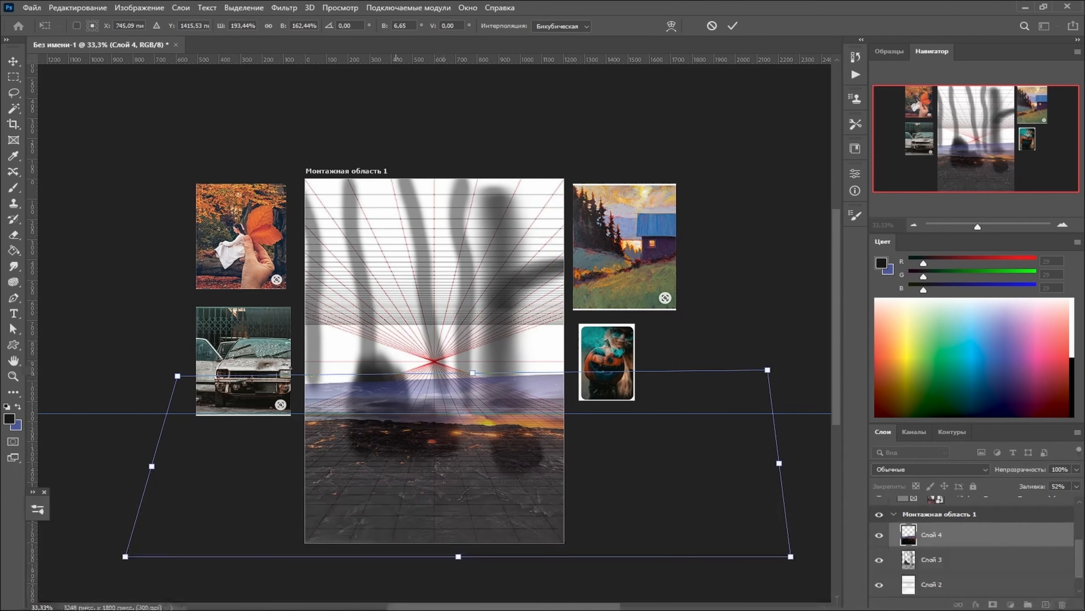
{"action": "left_click_drag", "start_coordinate": [178, 376], "coordinate": [200, 388]}
{"action": "left_click_drag", "start_coordinate": [768, 370], "coordinate": [766, 381]}
{"action": "left_click_drag", "start_coordinate": [201, 390], "coordinate": [213, 401]}
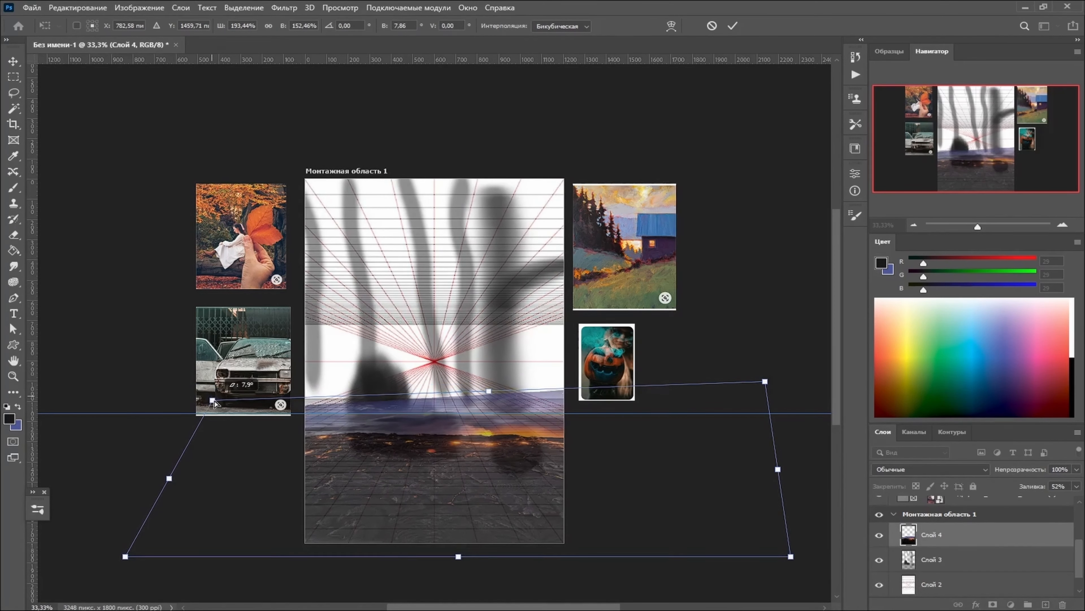
- Pull the landscape's upper right corner outward and fine-tune it to level the horizon along the guide, applying the transform
{"action": "left_click_drag", "start_coordinate": [765, 381], "coordinate": [818, 305]}
{"action": "left_click_drag", "start_coordinate": [711, 438], "coordinate": [688, 453]}
{"action": "left_click_drag", "start_coordinate": [793, 368], "coordinate": [808, 355]}
{"action": "left_click_drag", "start_coordinate": [704, 439], "coordinate": [688, 446]}
{"action": "key", "text": "Return"}
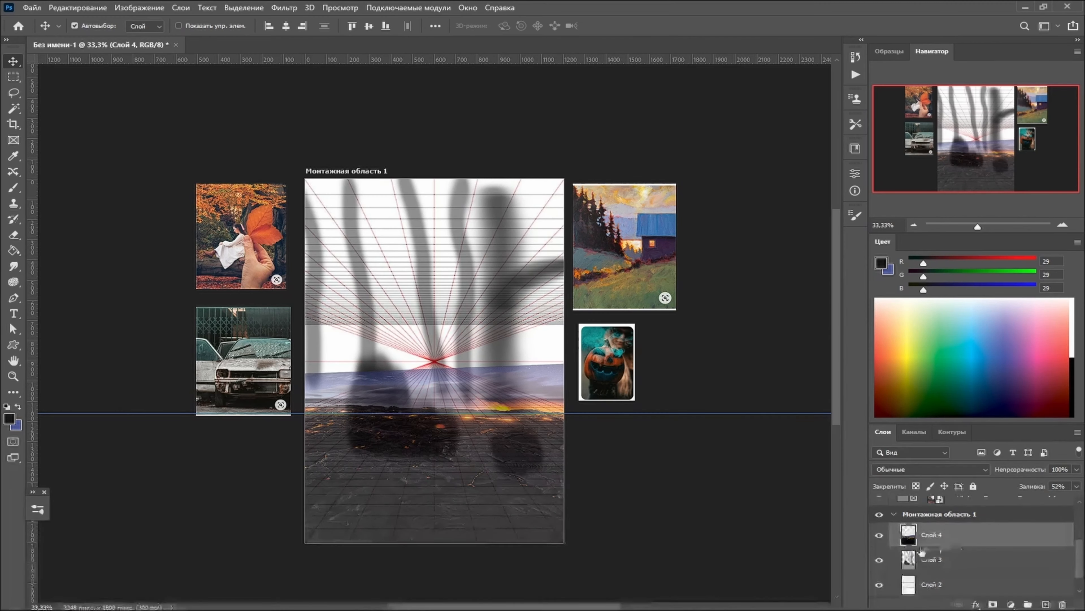
- Hide the sketch layer Слой 3 and the grid layer Слой 2, and set the lava landscape's fill to 100%
{"action": "left_click", "coordinate": [880, 560]}
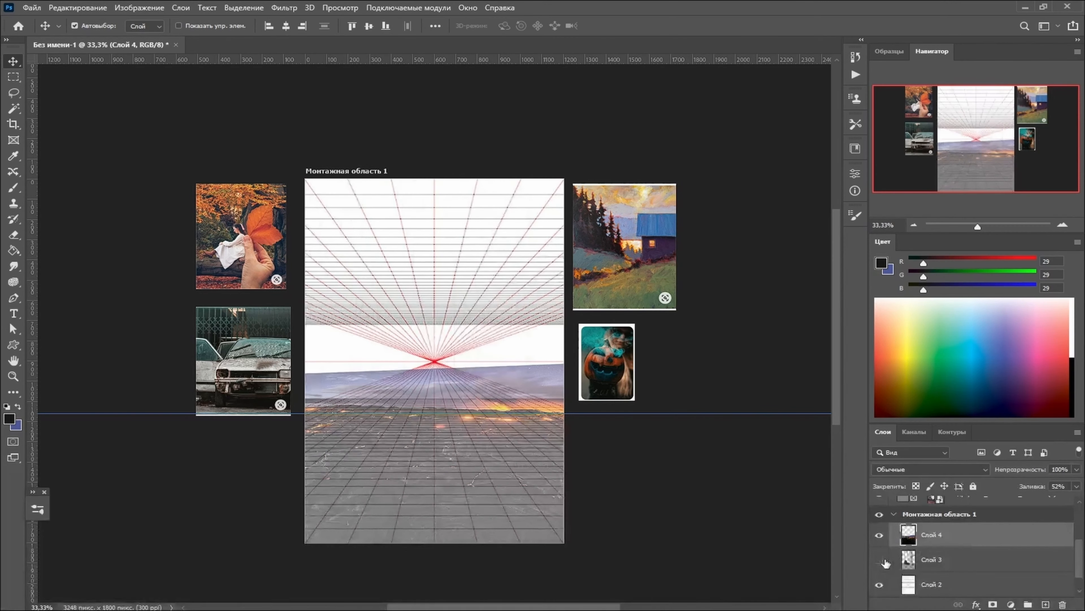
{"action": "left_click", "coordinate": [880, 585]}
{"action": "left_click", "coordinate": [1075, 486]}
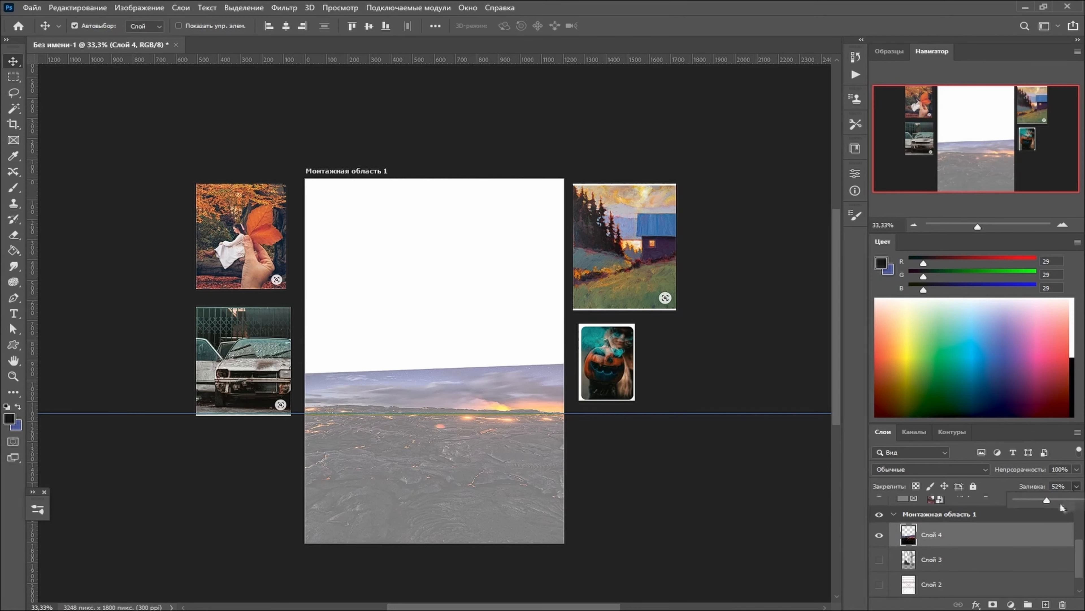
{"action": "left_click_drag", "start_coordinate": [1079, 504], "coordinate": [1076, 501]}
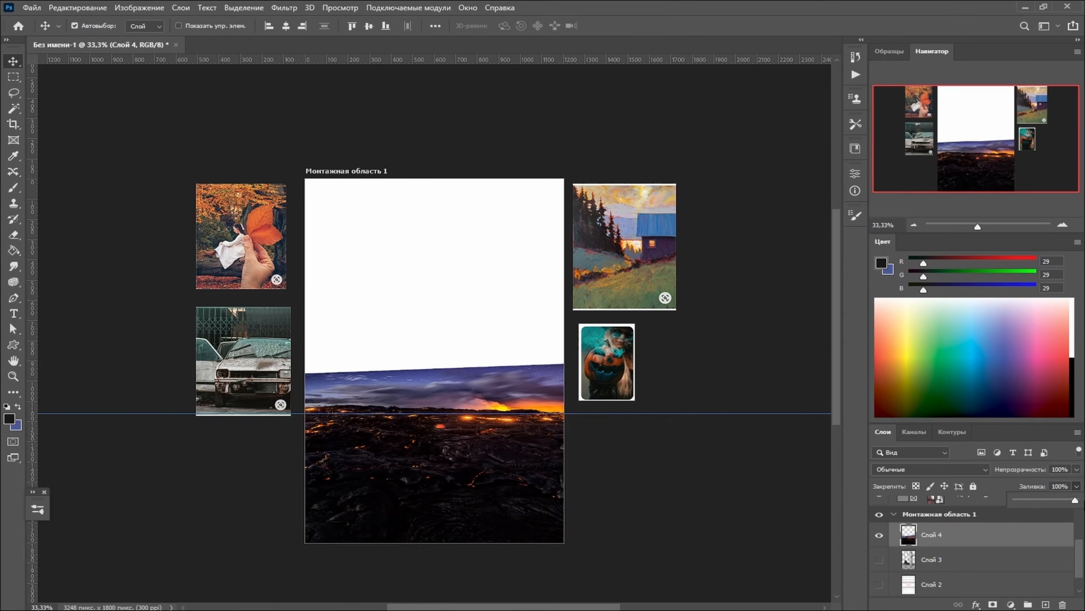
- Free-transform the lava landscape again, lowering its upper corners and adjusting its height to match the horizon guide
{"action": "left_click", "coordinate": [77, 7]}
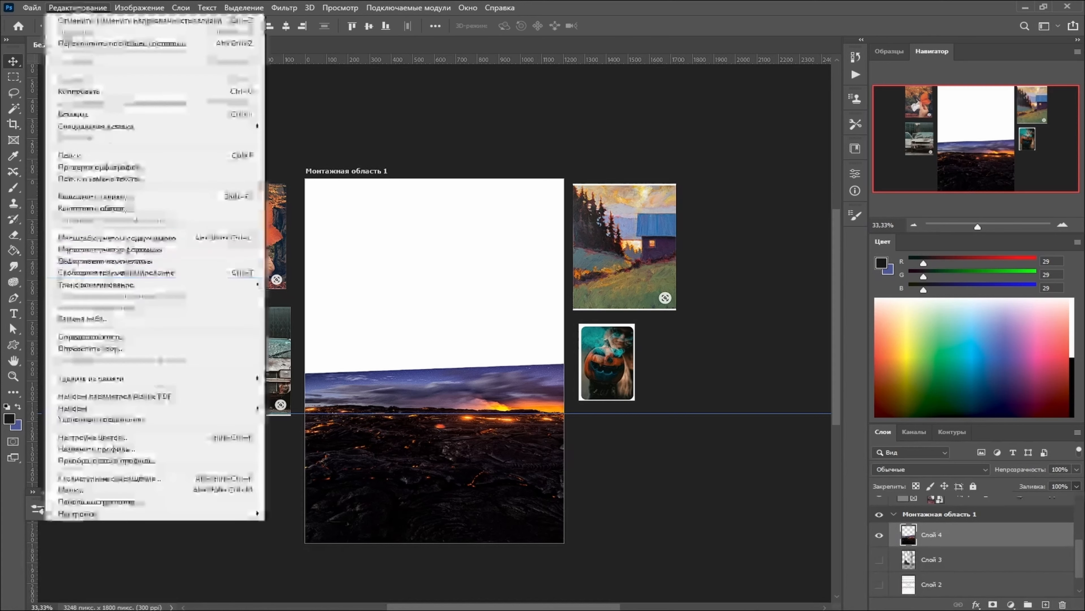
{"action": "left_click", "coordinate": [128, 274]}
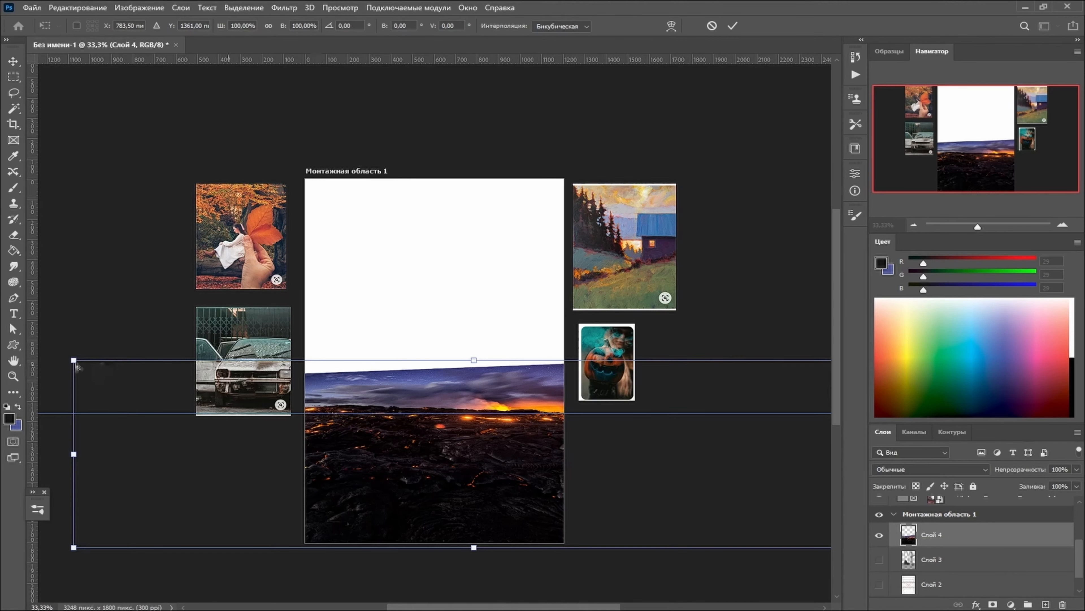
{"action": "left_click_drag", "start_coordinate": [75, 363], "coordinate": [129, 394]}
{"action": "scroll", "coordinate": [129, 395], "scroll_direction": "right", "scroll_amount": 5}
{"action": "left_click_drag", "start_coordinate": [764, 360], "coordinate": [739, 407]}
{"action": "scroll", "coordinate": [739, 407], "scroll_direction": "left", "scroll_amount": 4}
{"action": "left_click_drag", "start_coordinate": [49, 371], "coordinate": [68, 401]}
{"action": "left_click_drag", "start_coordinate": [443, 402], "coordinate": [443, 366]}
{"action": "key", "text": "Return"}
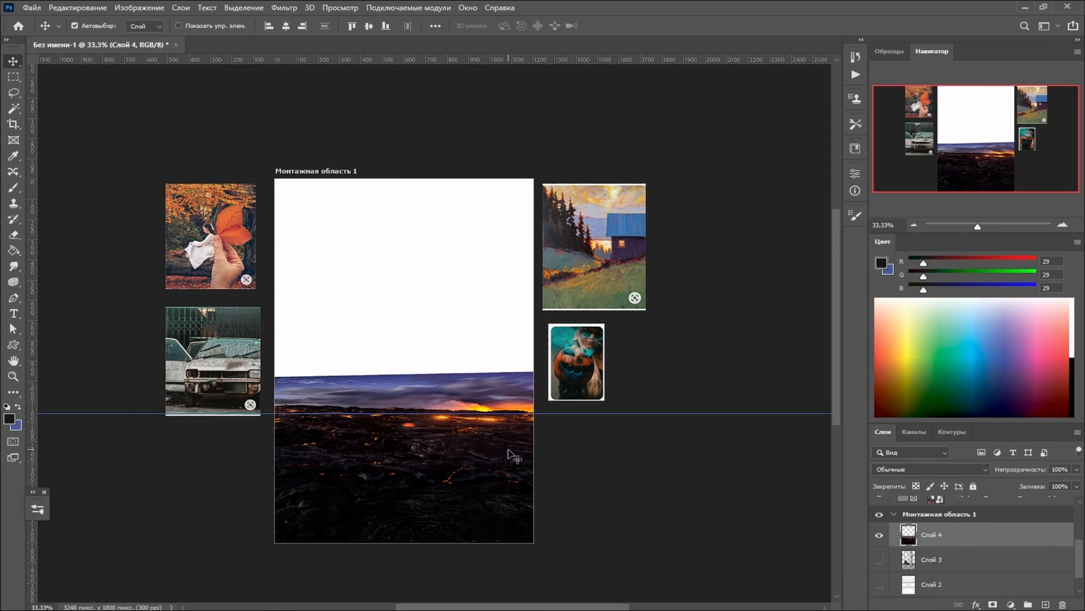
- Show the sketch layer Слой 3 and the grid layer Слой 2, and set the lava landscape's fill to 63%
{"action": "left_click", "coordinate": [932, 560]}
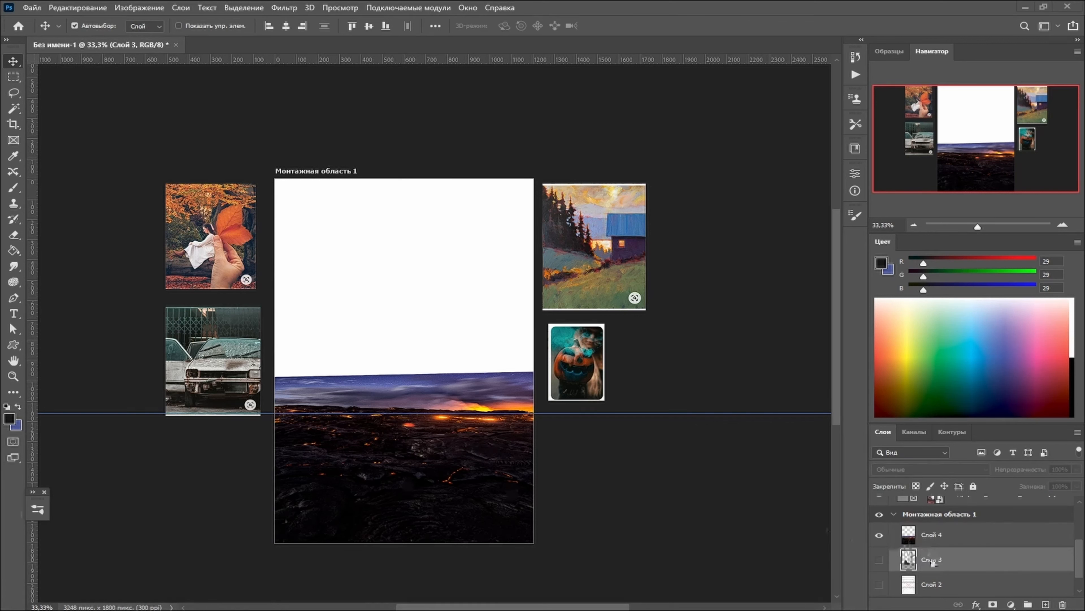
{"action": "left_click", "coordinate": [879, 561]}
{"action": "scroll", "coordinate": [881, 559], "scroll_direction": "down", "scroll_amount": 1}
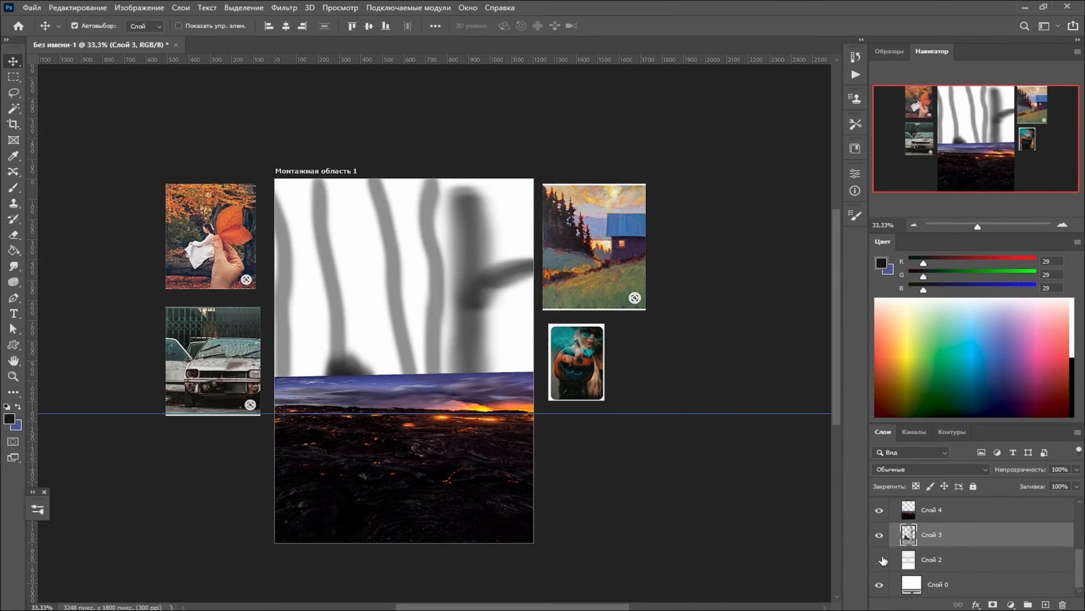
{"action": "left_click", "coordinate": [880, 559]}
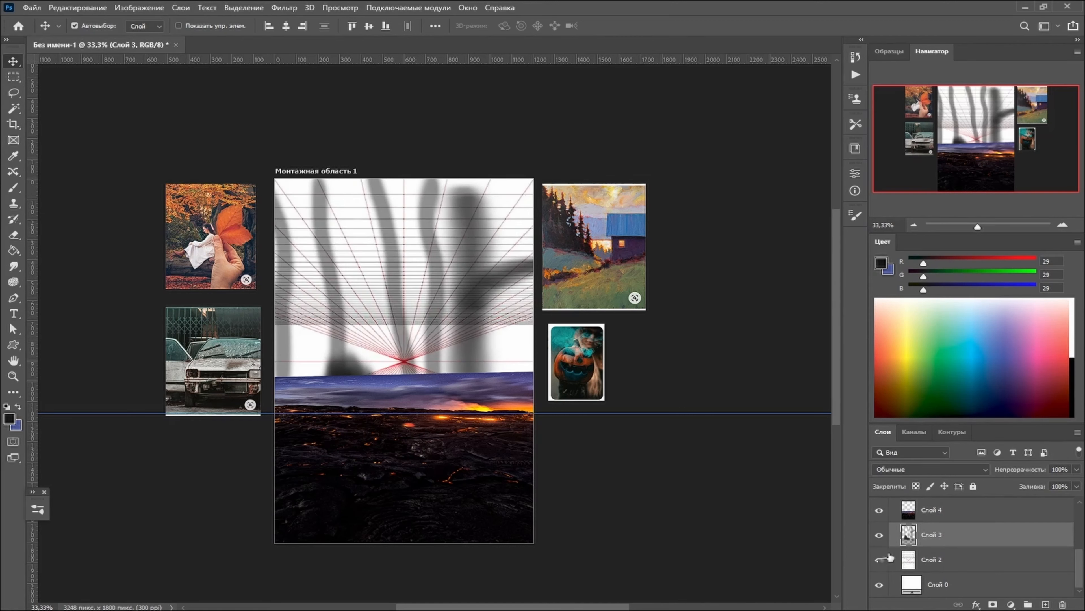
{"action": "left_click", "coordinate": [957, 513]}
{"action": "left_click", "coordinate": [1075, 487]}
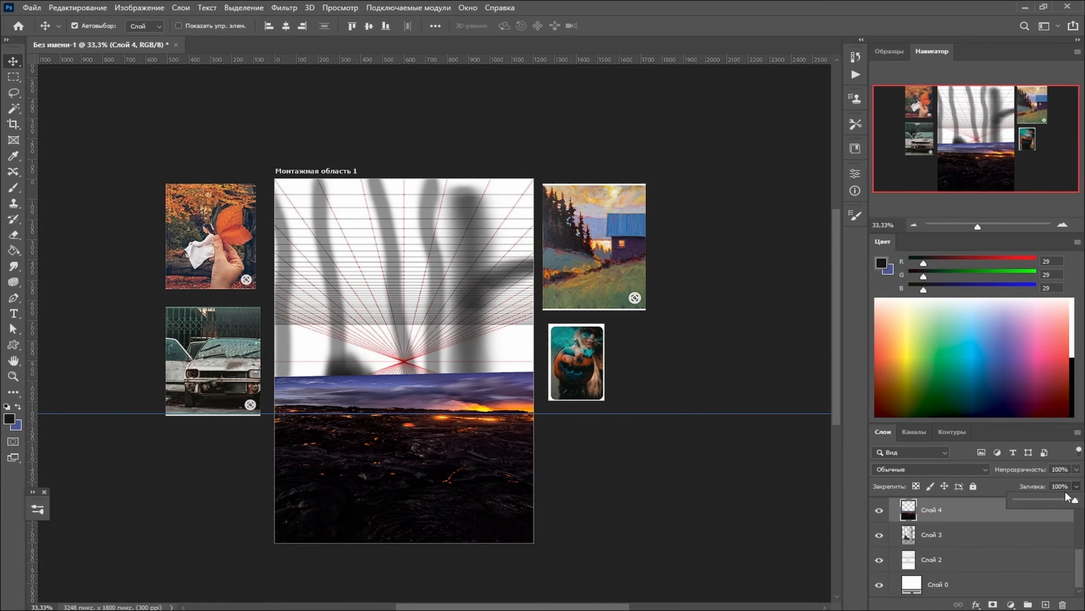
{"action": "left_click_drag", "start_coordinate": [1064, 499], "coordinate": [1053, 499]}
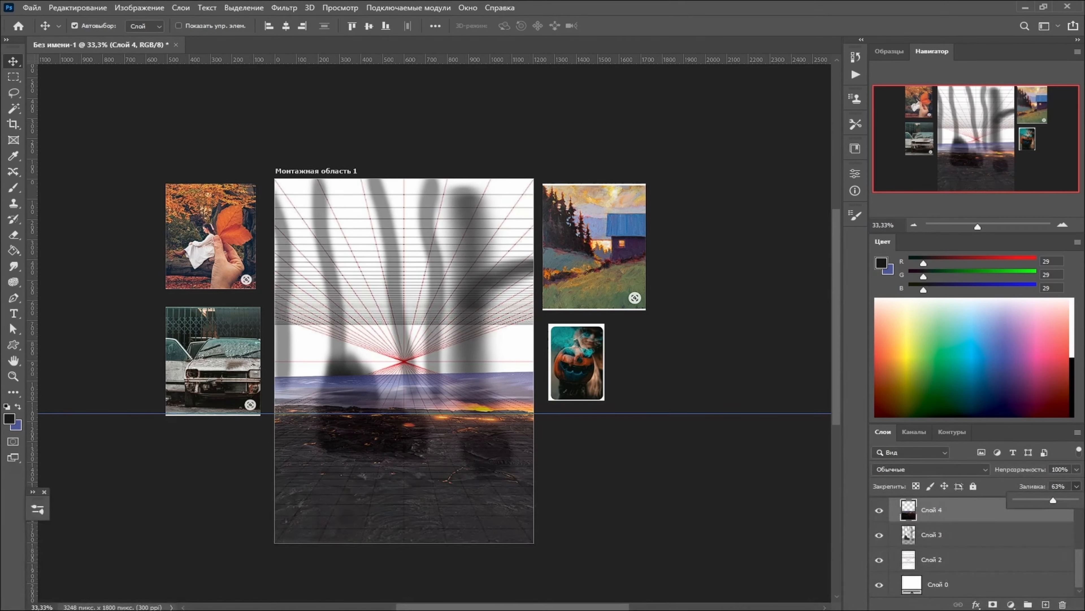
{"action": "key", "text": "Return"}
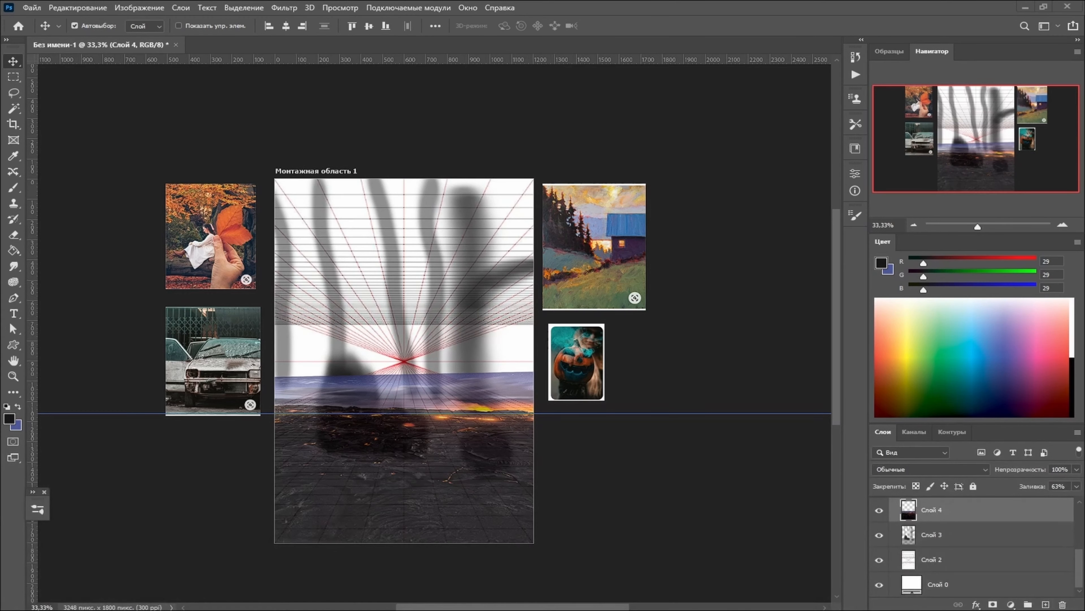
- Paste the rusty Beetle photo as a new layer, scale it down and place it over the dark car shape in the sketch
{"action": "key", "text": "ctrl+v"}
{"action": "key", "text": "z"}
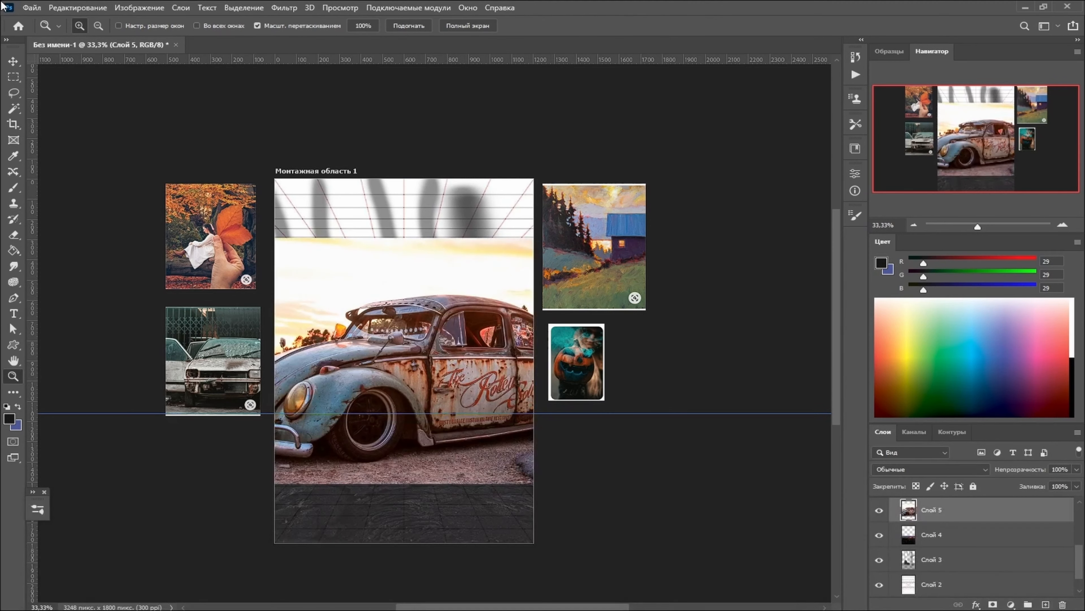
{"action": "left_click", "coordinate": [101, 6]}
{"action": "left_click", "coordinate": [107, 274]}
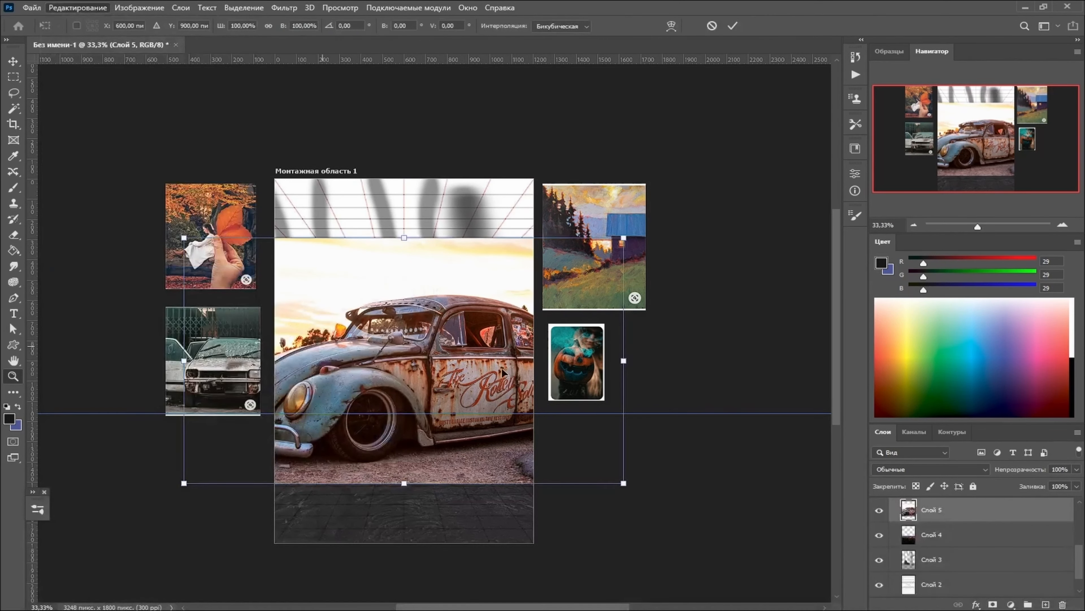
{"action": "left_click_drag", "start_coordinate": [623, 238], "coordinate": [326, 330]}
{"action": "left_click_drag", "start_coordinate": [315, 397], "coordinate": [420, 383]}
{"action": "key", "text": "Return"}
{"action": "key", "text": "z"}
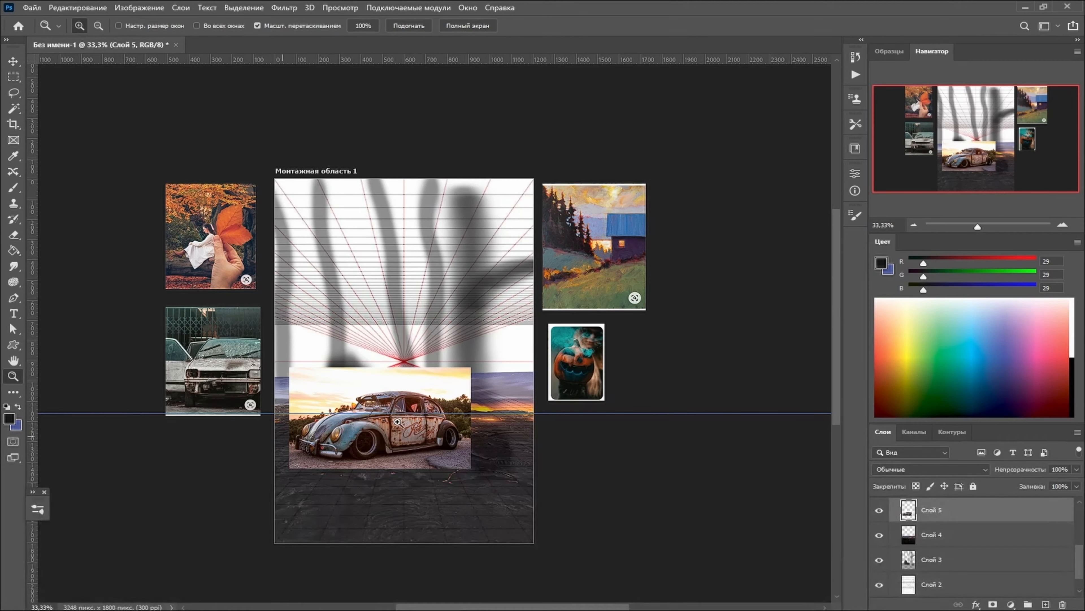
- Flip the Beetle photo horizontally
{"action": "left_click", "coordinate": [78, 7]}
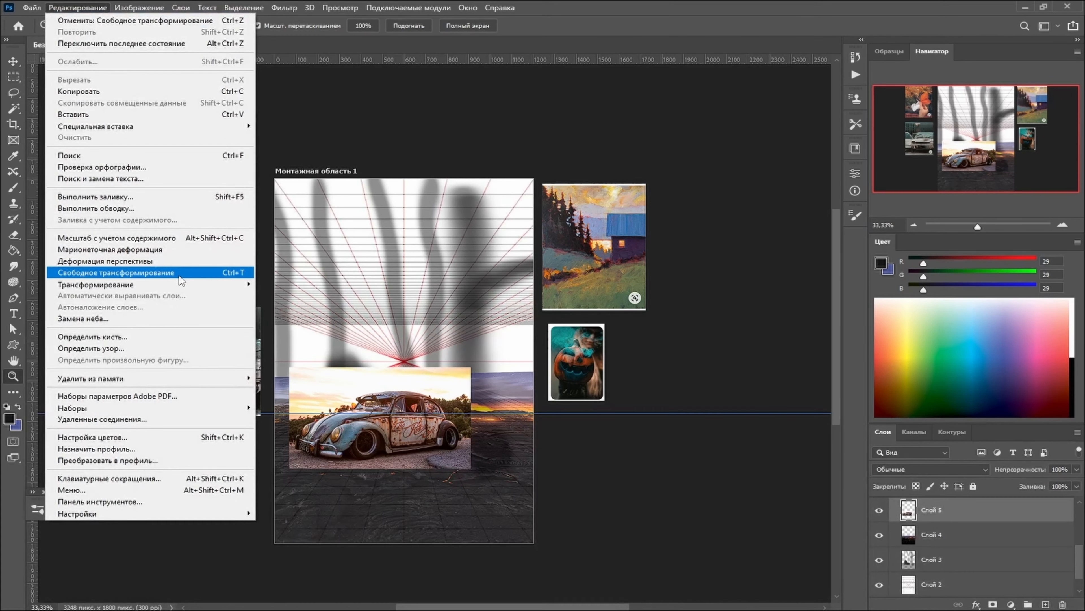
{"action": "mouse_move", "coordinate": [183, 284]}
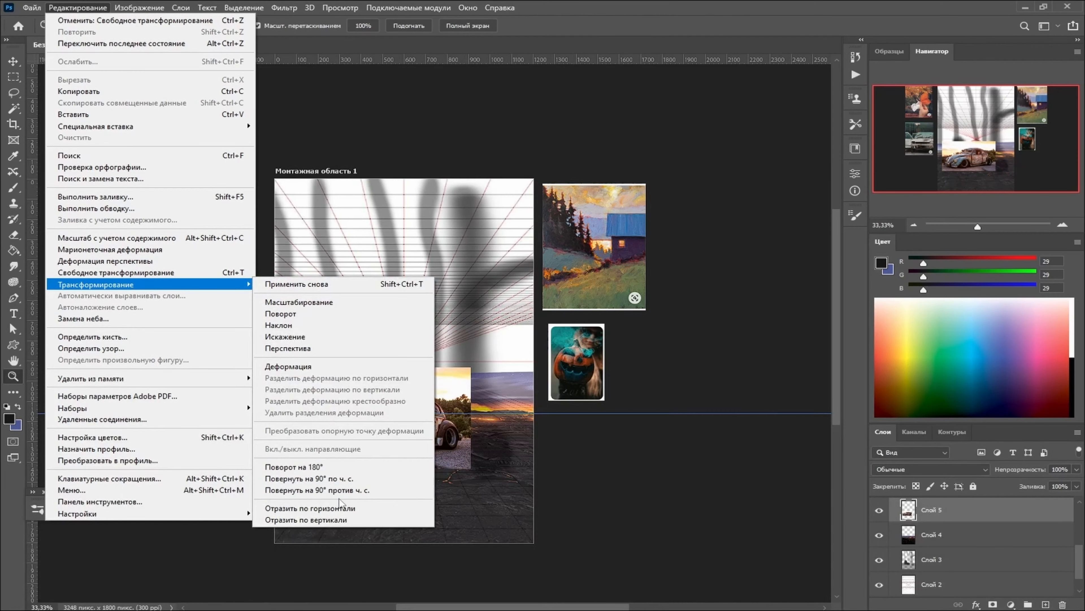
{"action": "left_click", "coordinate": [340, 507]}
- Distort the Beetle photo by moving its right corners inward and its lower left corner to follow the perspective grid
{"action": "left_click", "coordinate": [107, 8]}
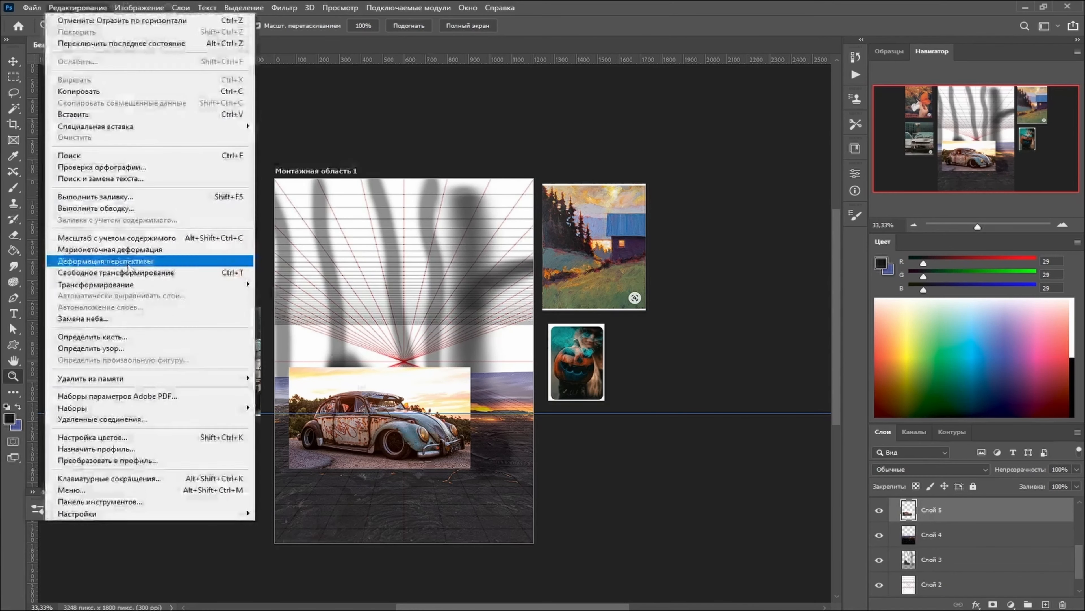
{"action": "left_click", "coordinate": [127, 273]}
{"action": "left_click_drag", "start_coordinate": [470, 367], "coordinate": [455, 376]}
{"action": "left_click_drag", "start_coordinate": [470, 469], "coordinate": [455, 461]}
{"action": "left_click_drag", "start_coordinate": [289, 468], "coordinate": [307, 478]}
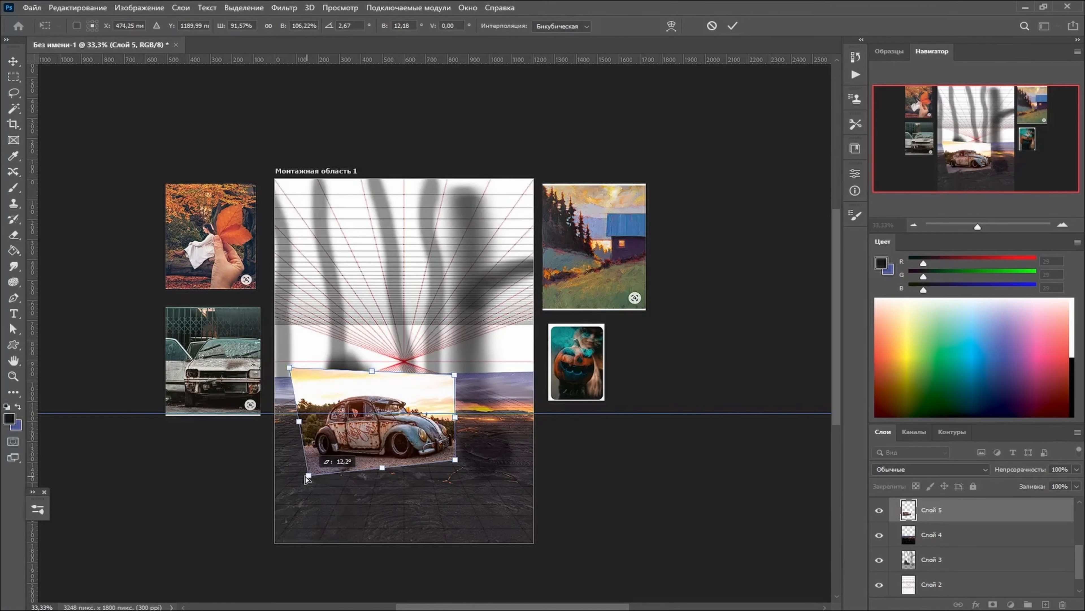
{"action": "left_click_drag", "start_coordinate": [305, 479], "coordinate": [295, 469]}
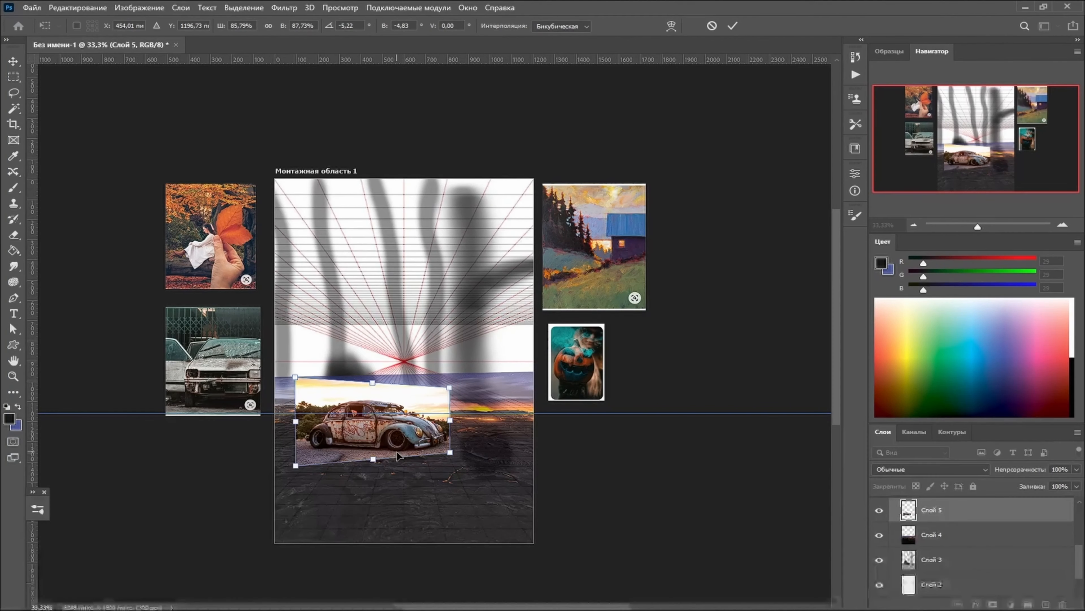
- Fine-tune the Beetle photo's two lower corners against the floor grid and apply the transform
{"action": "key", "text": "ctrl+plus"}
{"action": "key", "text": "ctrl+plus"}
{"action": "scroll", "coordinate": [400, 457], "scroll_direction": "down", "scroll_amount": 3}
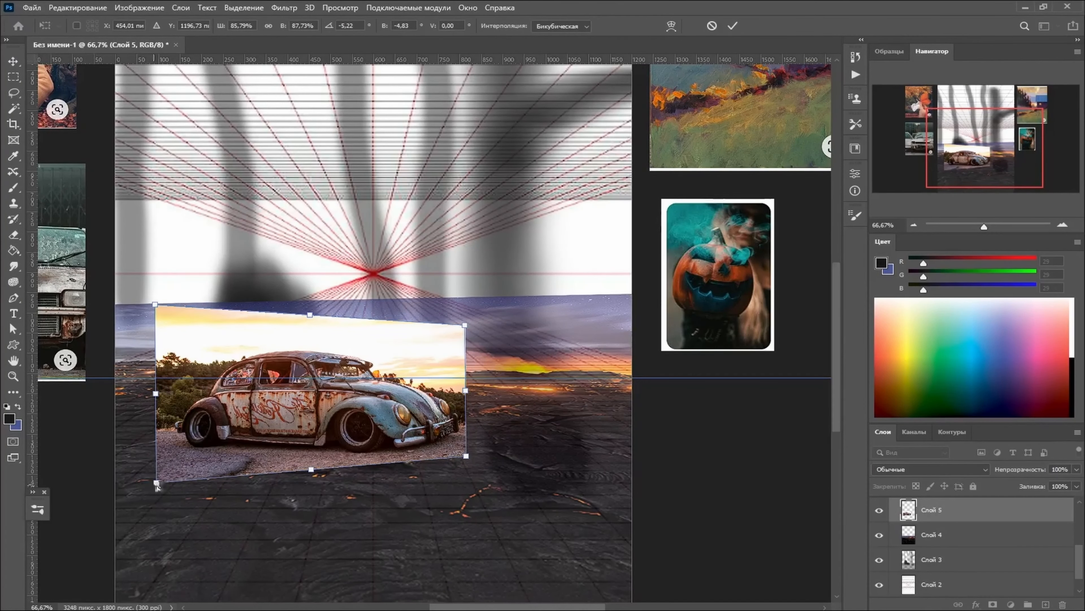
{"action": "left_click_drag", "start_coordinate": [157, 485], "coordinate": [159, 485]}
{"action": "left_click_drag", "start_coordinate": [467, 459], "coordinate": [455, 449]}
{"action": "key", "text": "Return"}
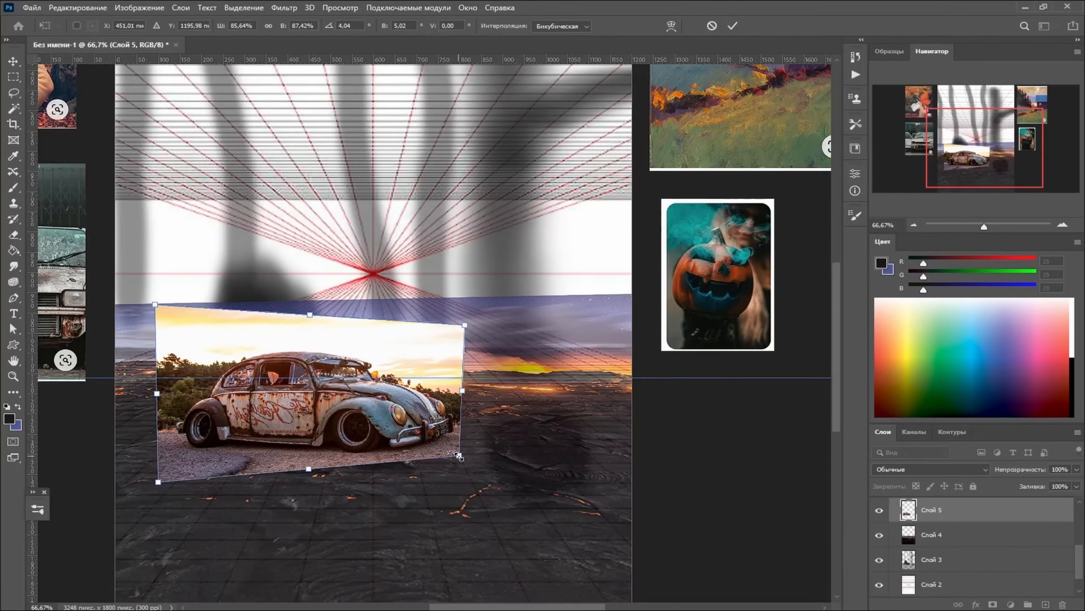
- Lower the Beetle layer's fill to 30% and hide the rough sketch layer Слой 3
{"action": "key", "text": "z"}
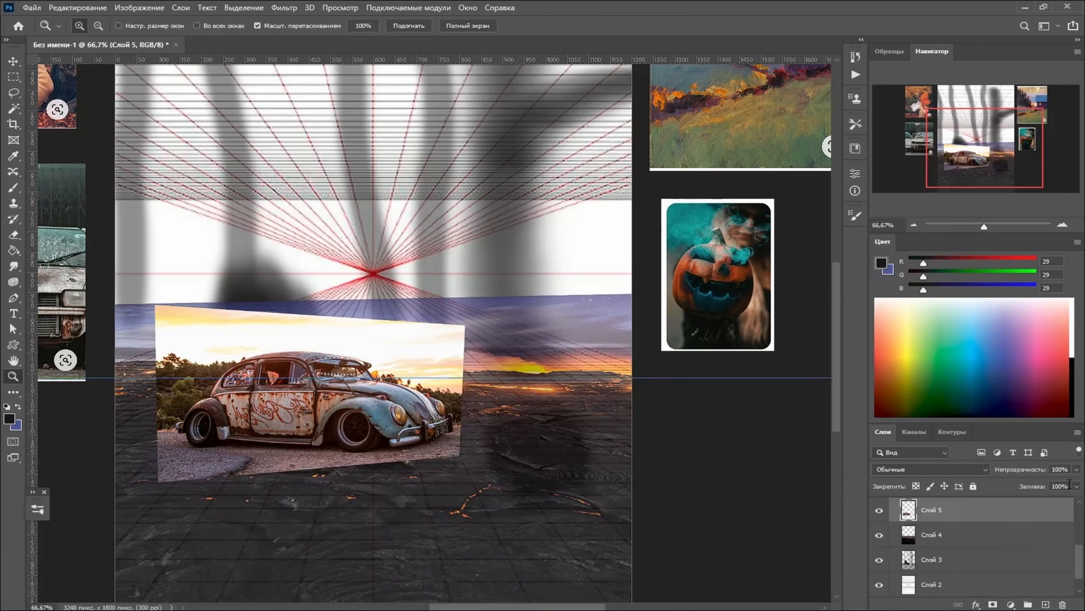
{"action": "left_click", "coordinate": [1077, 486]}
{"action": "left_click_drag", "start_coordinate": [1078, 499], "coordinate": [1034, 500]}
{"action": "left_click", "coordinate": [879, 560]}
- Nudge the Beetle photo slightly to line it up with the perspective grid and hide its layer
{"action": "key", "text": "v"}
{"action": "mouse_move", "coordinate": [333, 401]}
{"action": "left_mouse_down"}
{"action": "mouse_move", "coordinate": [321, 401]}
{"action": "mouse_move", "coordinate": [339, 402]}
{"action": "left_mouse_up"}
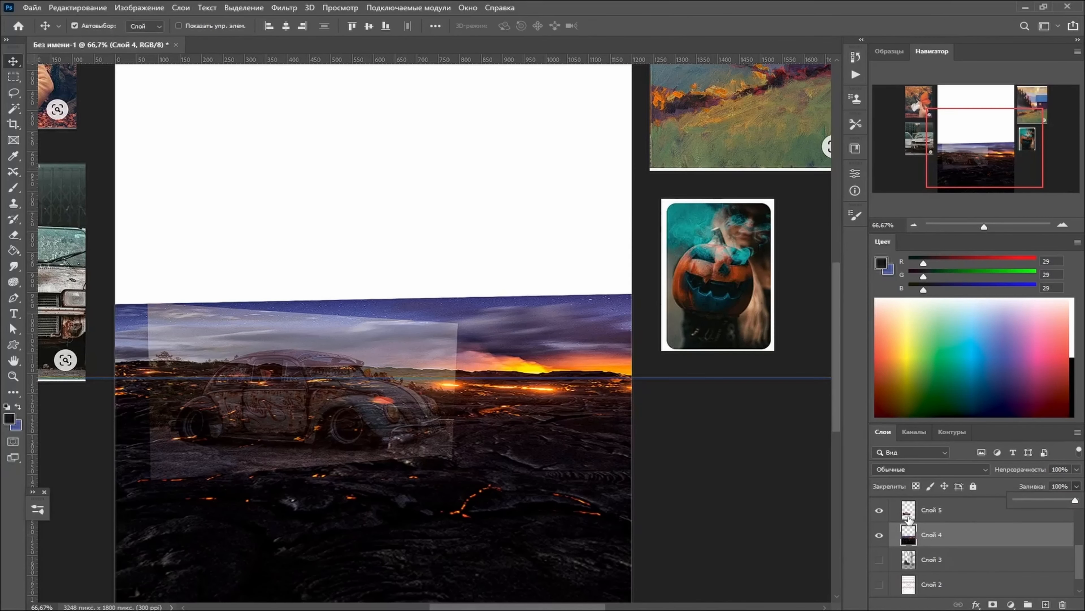
{"action": "left_click", "coordinate": [881, 512]}
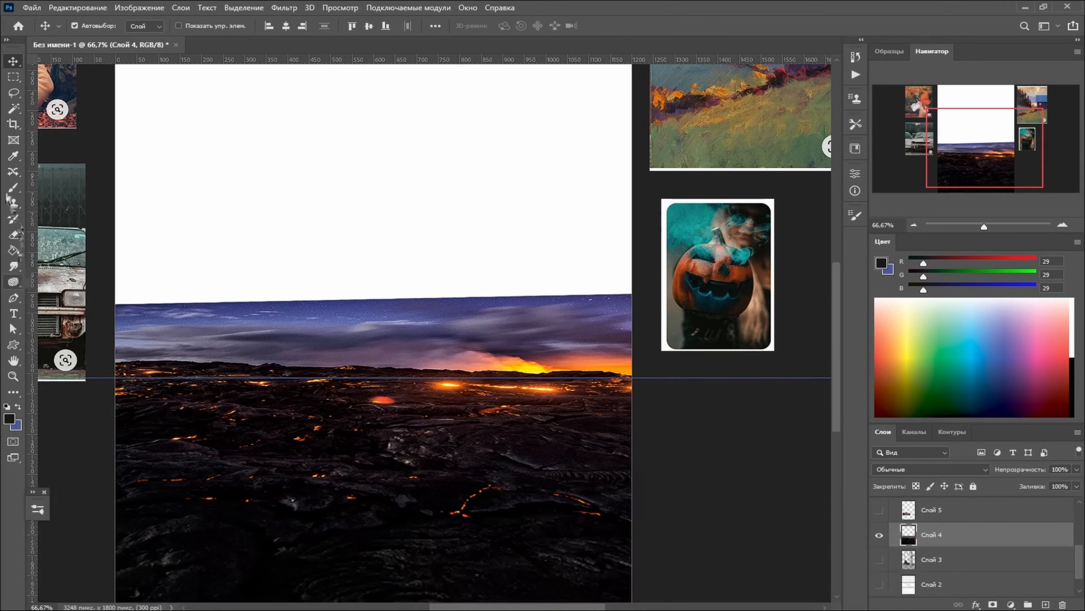
- Start a Curvature Pen path along the lava horizon across the canvas and shape its left part to the hills
{"action": "right_click", "coordinate": [13, 298]}
{"action": "left_click", "coordinate": [73, 321]}
{"action": "right_click", "coordinate": [13, 298]}
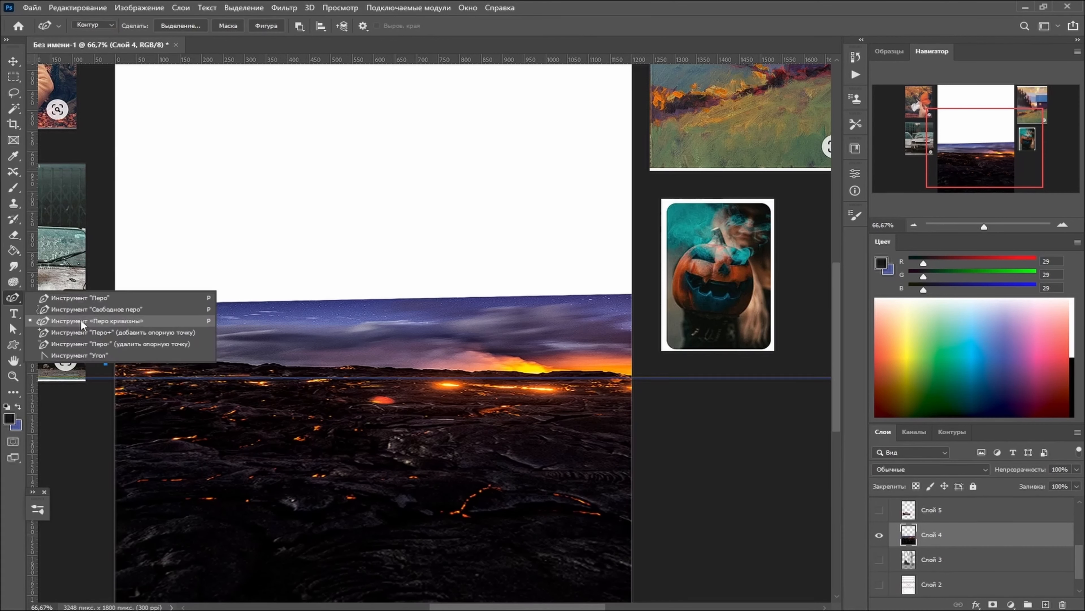
{"action": "left_click", "coordinate": [81, 322]}
{"action": "left_click", "coordinate": [106, 363]}
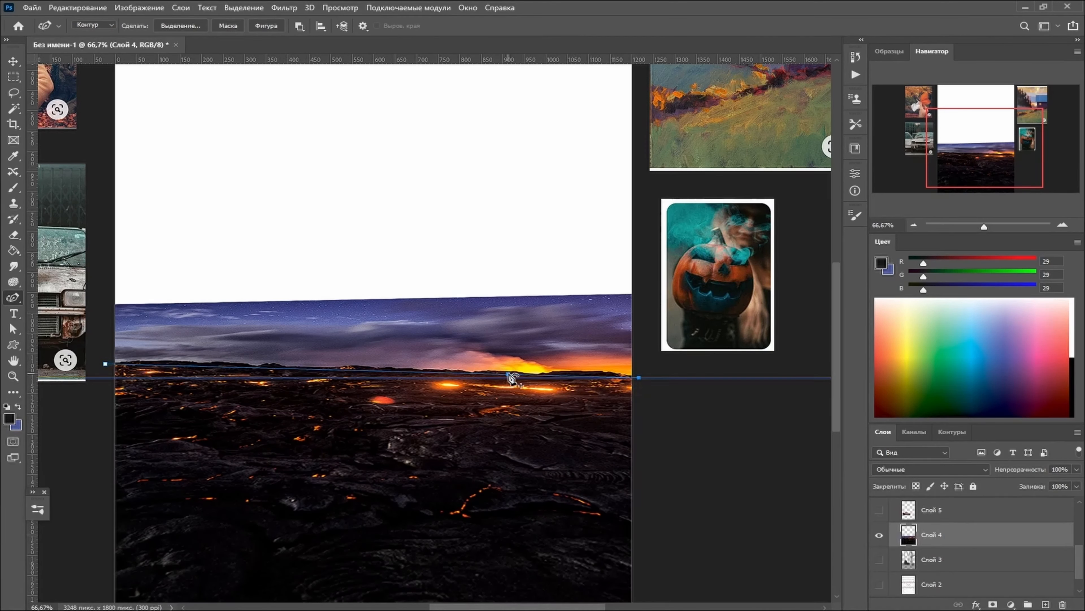
{"action": "left_click_drag", "start_coordinate": [514, 374], "coordinate": [516, 370]}
{"action": "left_click_drag", "start_coordinate": [271, 369], "coordinate": [221, 362]}
{"action": "left_click_drag", "start_coordinate": [209, 364], "coordinate": [207, 363]}
{"action": "left_click", "coordinate": [254, 365]}
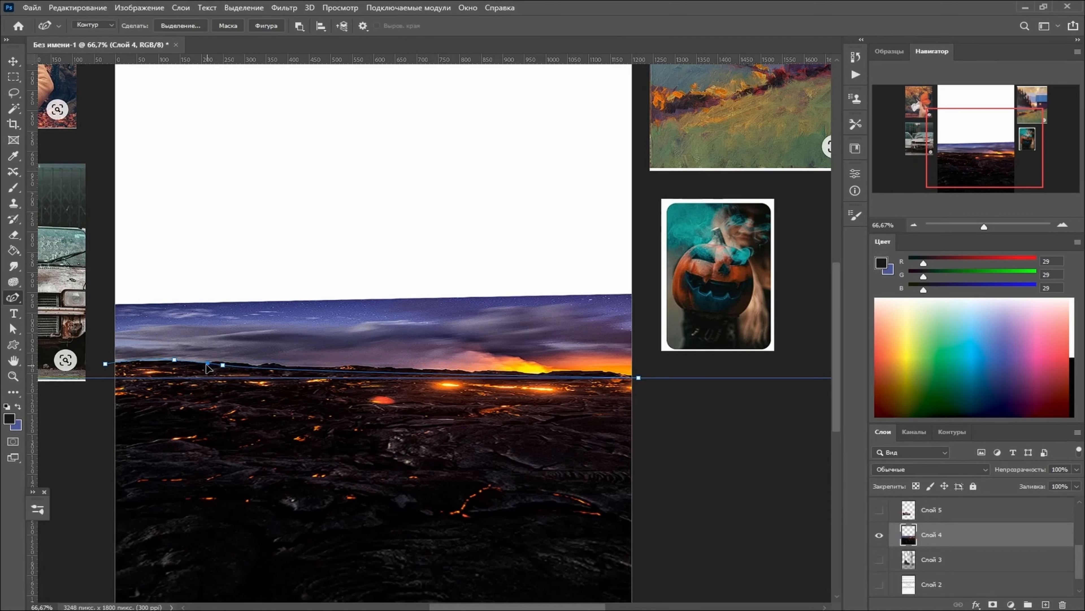
- Add and adjust curvature points along the middle and right part of the horizon to follow its contour
{"action": "left_click", "coordinate": [267, 363]}
{"action": "left_click", "coordinate": [284, 366]}
{"action": "left_click", "coordinate": [341, 367]}
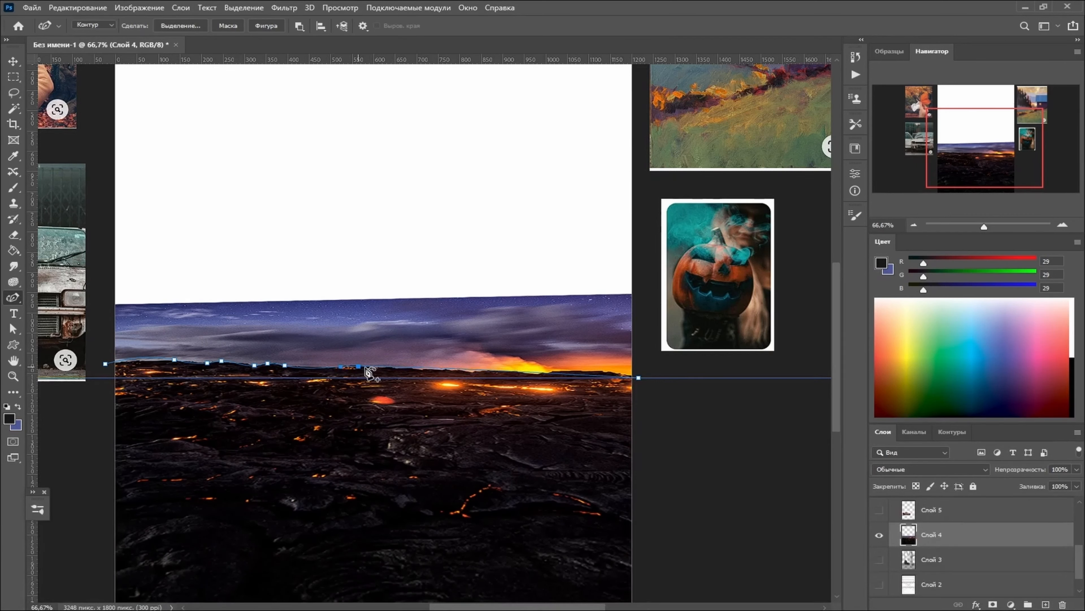
{"action": "left_click", "coordinate": [361, 365]}
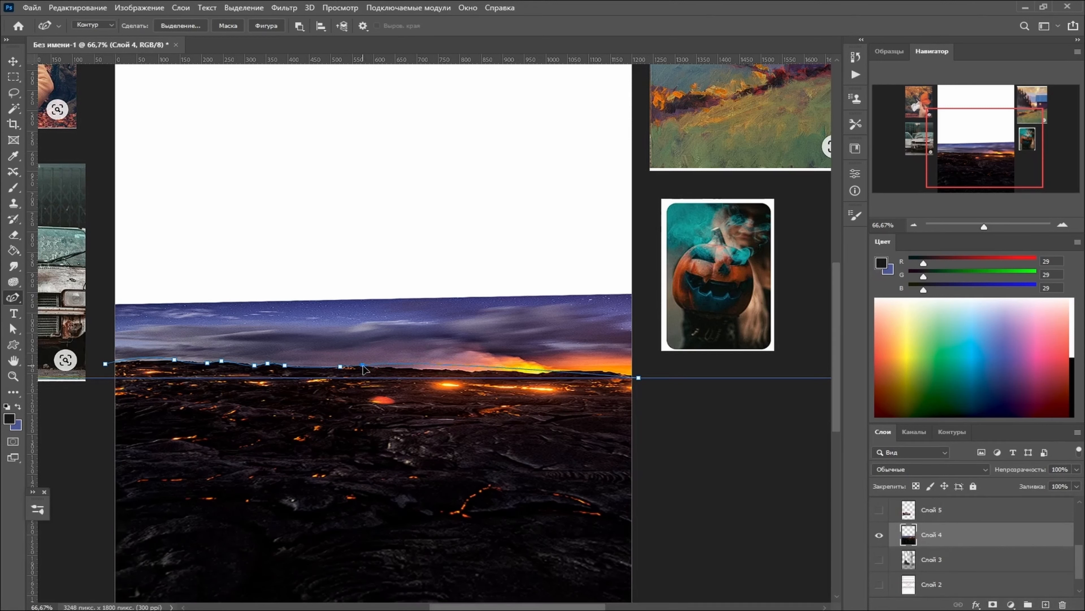
{"action": "left_click_drag", "start_coordinate": [383, 366], "coordinate": [379, 367]}
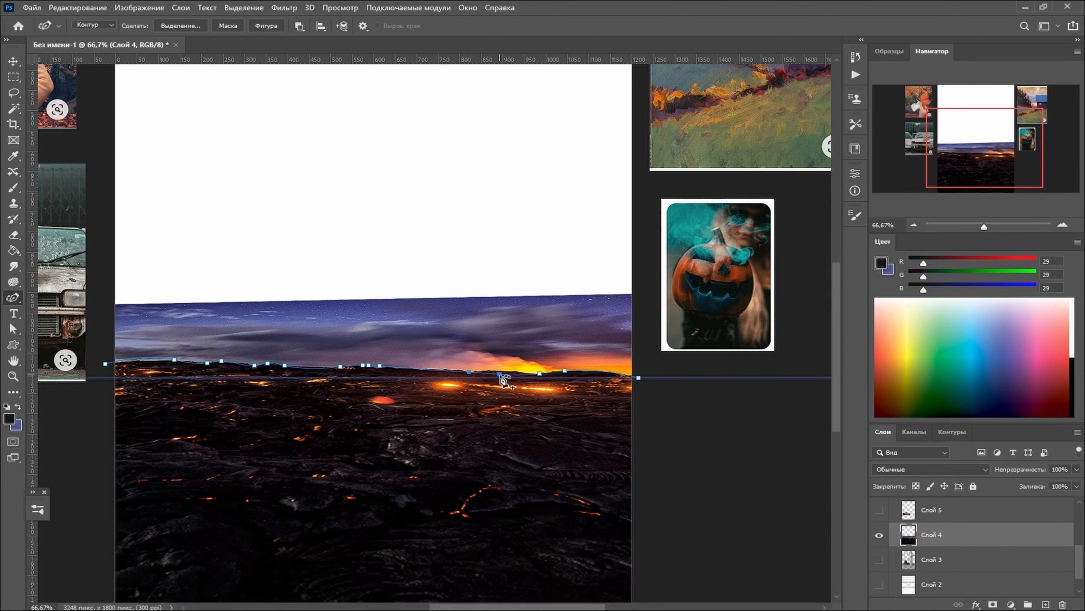
{"action": "left_click", "coordinate": [499, 372]}
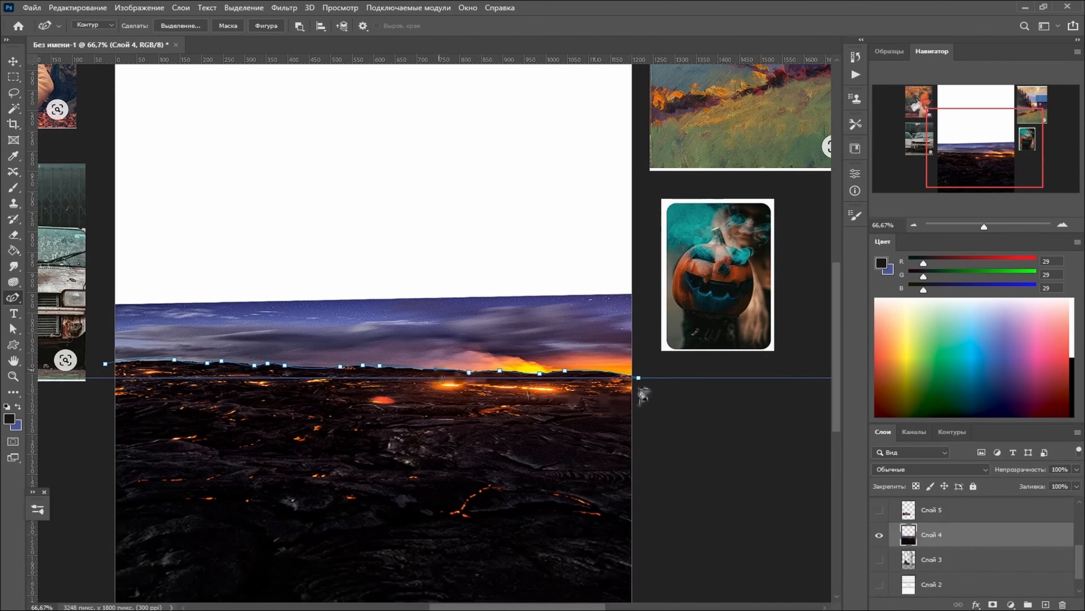
- Extend the path around the sky above the lava photo and close it at the horizon's left end
{"action": "left_click", "coordinate": [641, 281]}
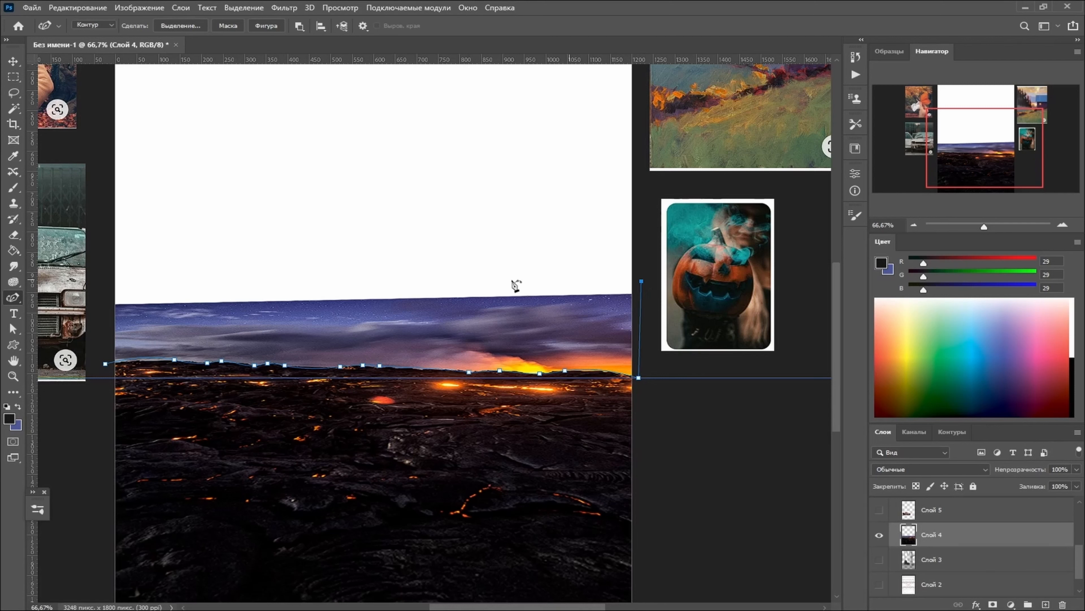
{"action": "left_click", "coordinate": [163, 245]}
{"action": "left_click", "coordinate": [96, 279]}
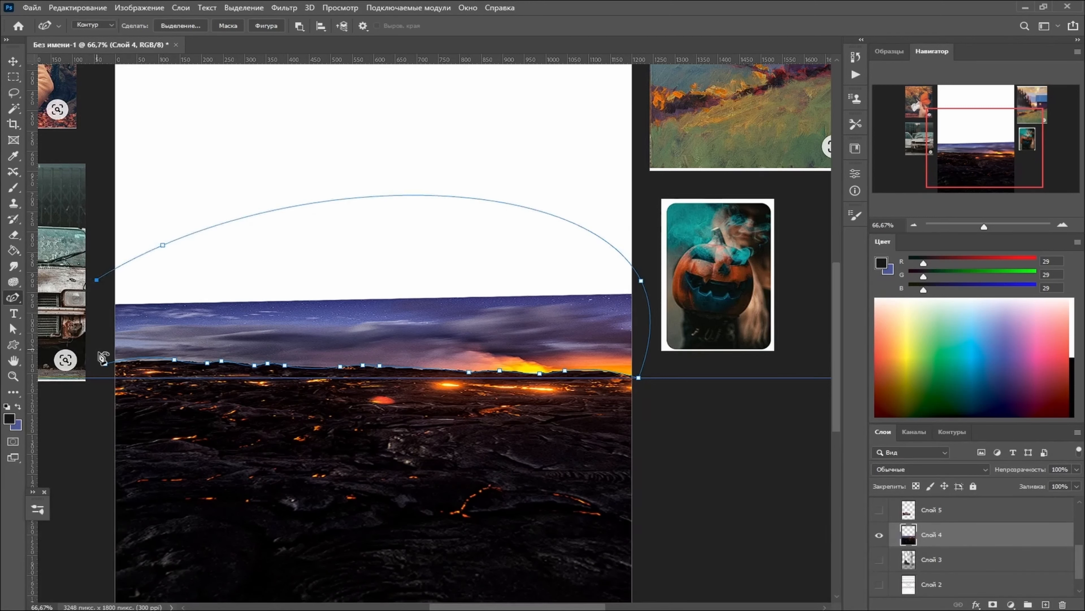
{"action": "left_click", "coordinate": [109, 369]}
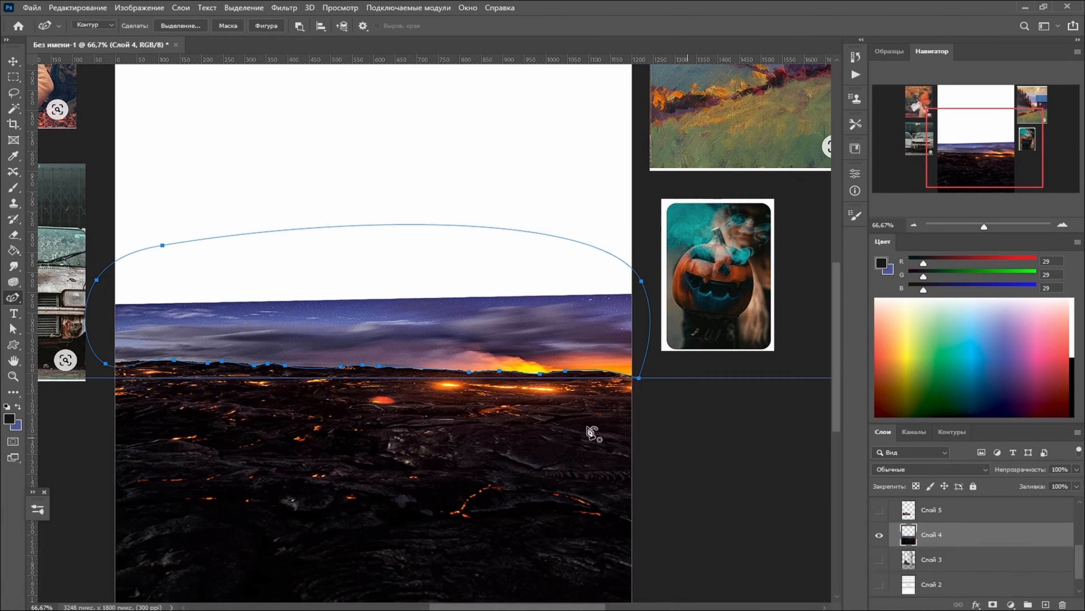
- Convert the path to a new selection with 0 px feather and mask out the sky on the lava layer
{"action": "right_click", "coordinate": [292, 305]}
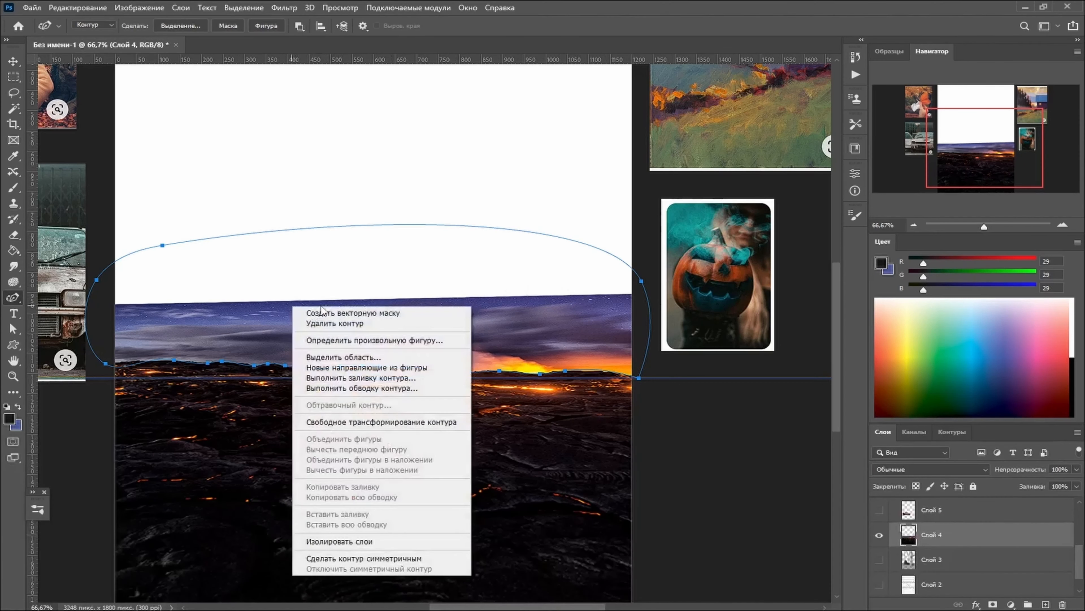
{"action": "left_click", "coordinate": [373, 360]}
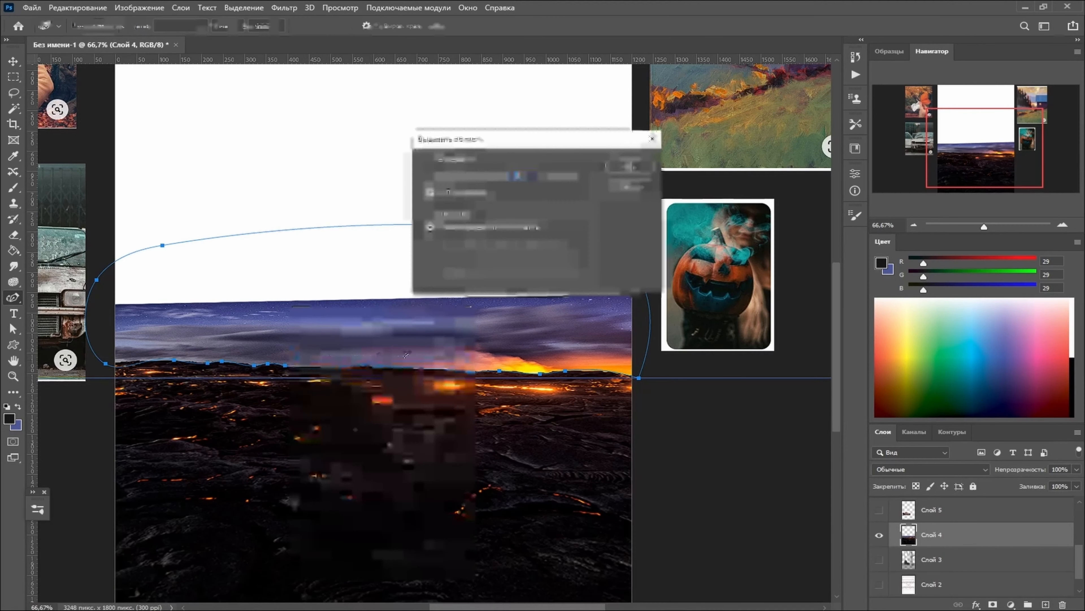
{"action": "left_click", "coordinate": [630, 167]}
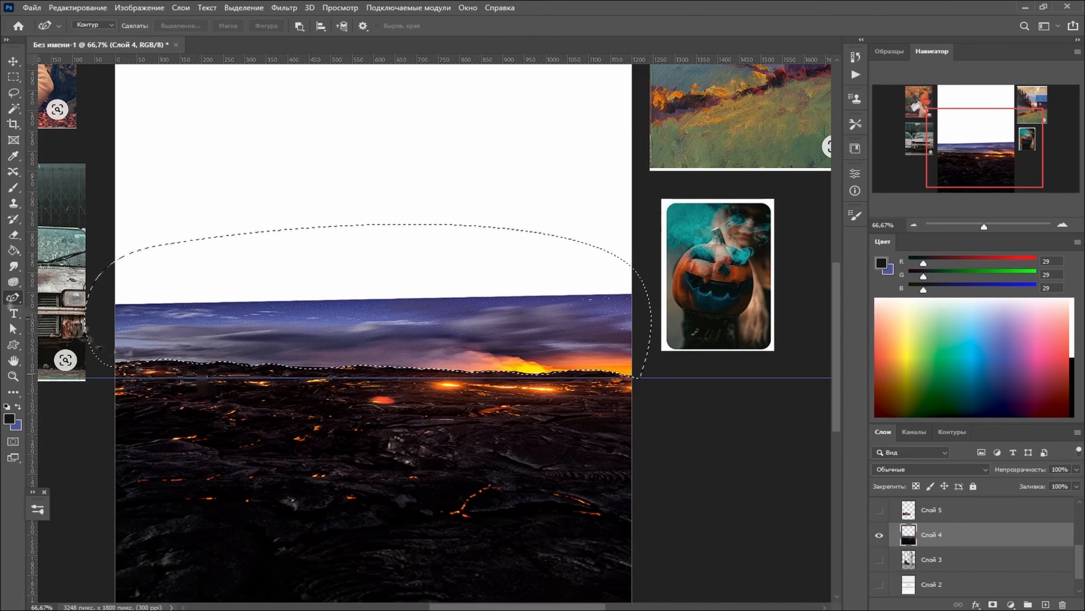
{"action": "left_click", "coordinate": [993, 604], "text": "alt"}
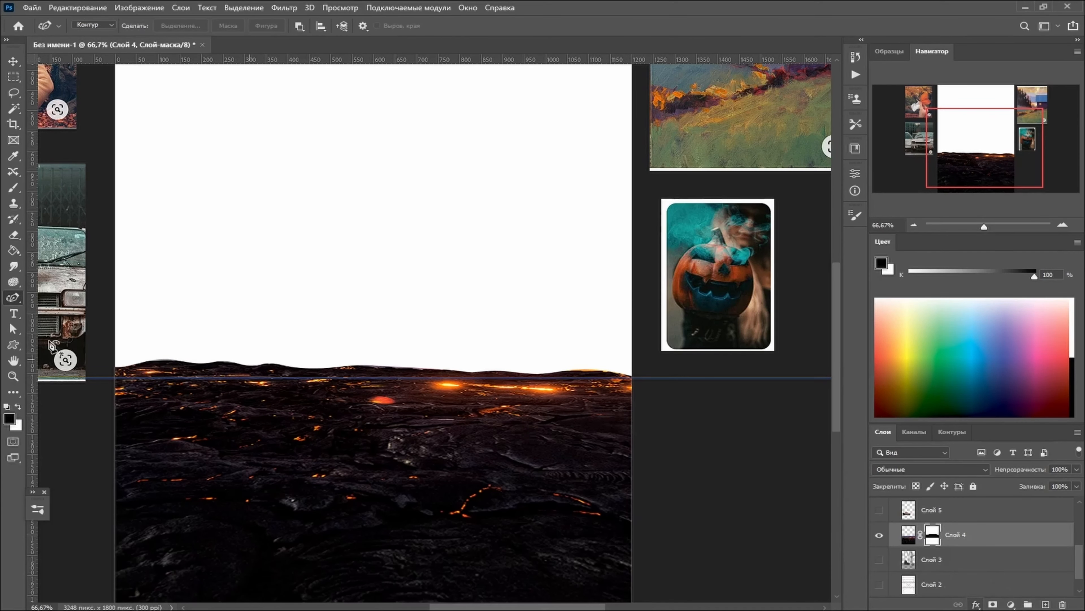
- Show the Beetle layer again and set its fill to 100%
{"action": "scroll", "coordinate": [448, 406], "scroll_direction": "down", "scroll_amount": 1}
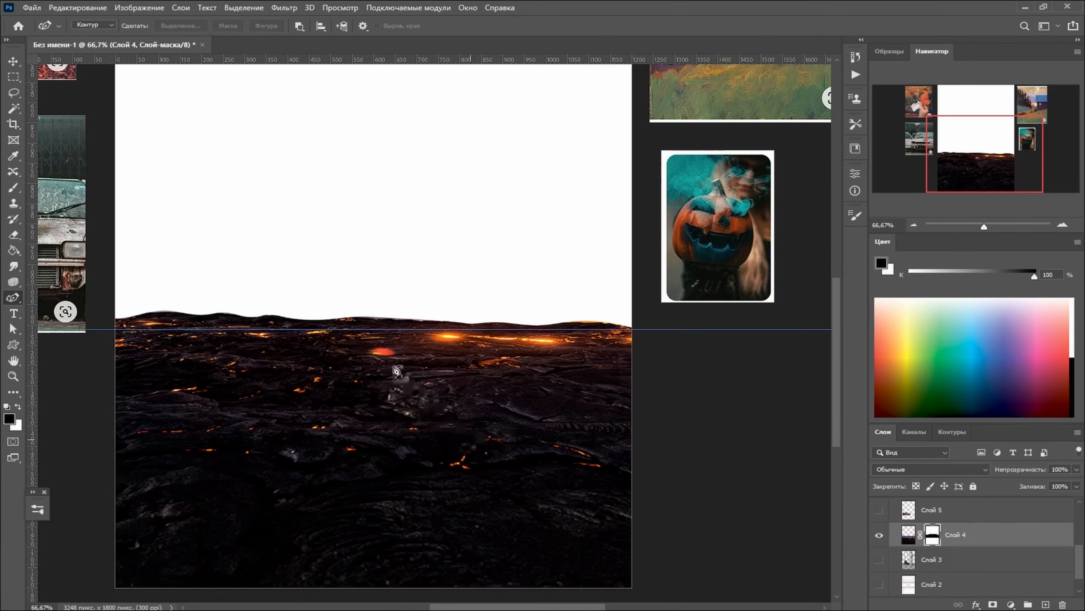
{"action": "scroll", "coordinate": [962, 534], "scroll_direction": "up", "scroll_amount": 1}
{"action": "left_click", "coordinate": [880, 535]}
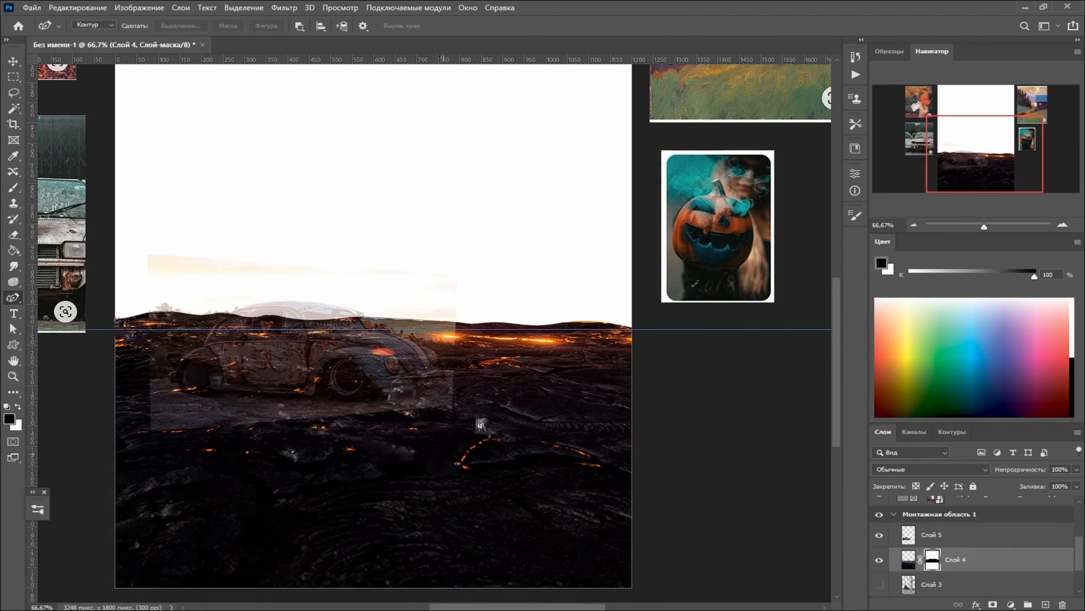
{"action": "left_click", "coordinate": [957, 535]}
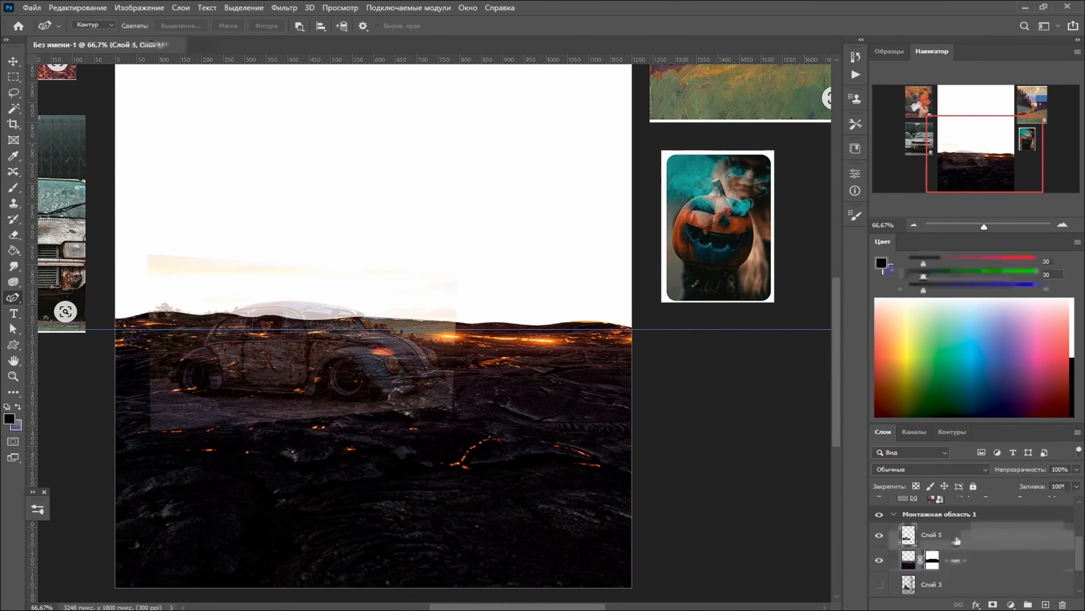
{"action": "left_click", "coordinate": [1076, 486]}
{"action": "left_click_drag", "start_coordinate": [1044, 501], "coordinate": [1076, 500]}
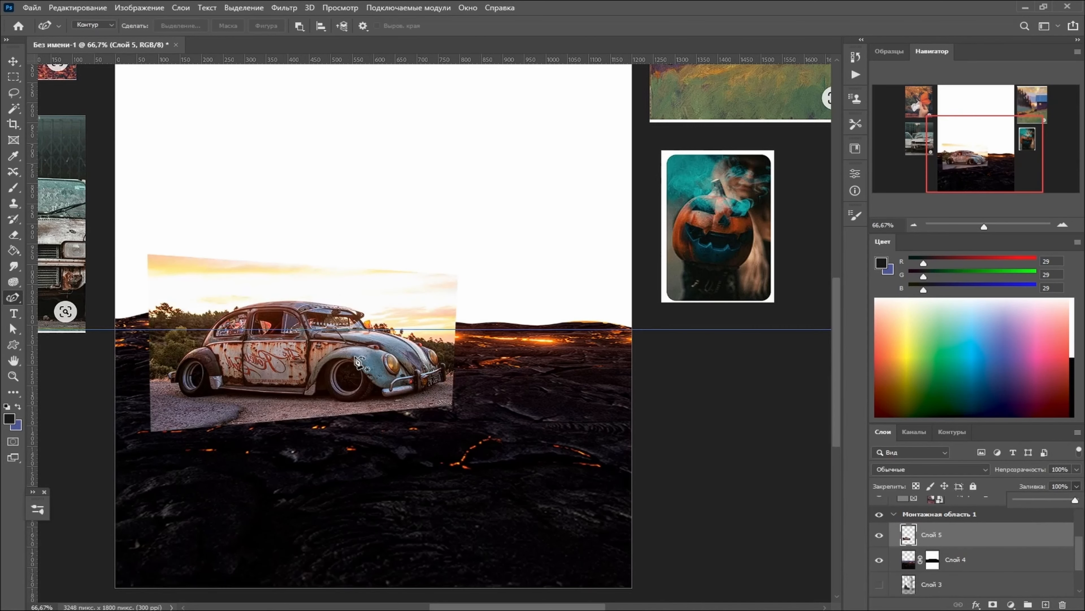
- Select the car in the Beetle photo automatically using the Object Selection tool's Select Subject option
{"action": "key", "text": "w"}
{"action": "right_click", "coordinate": [16, 109]}
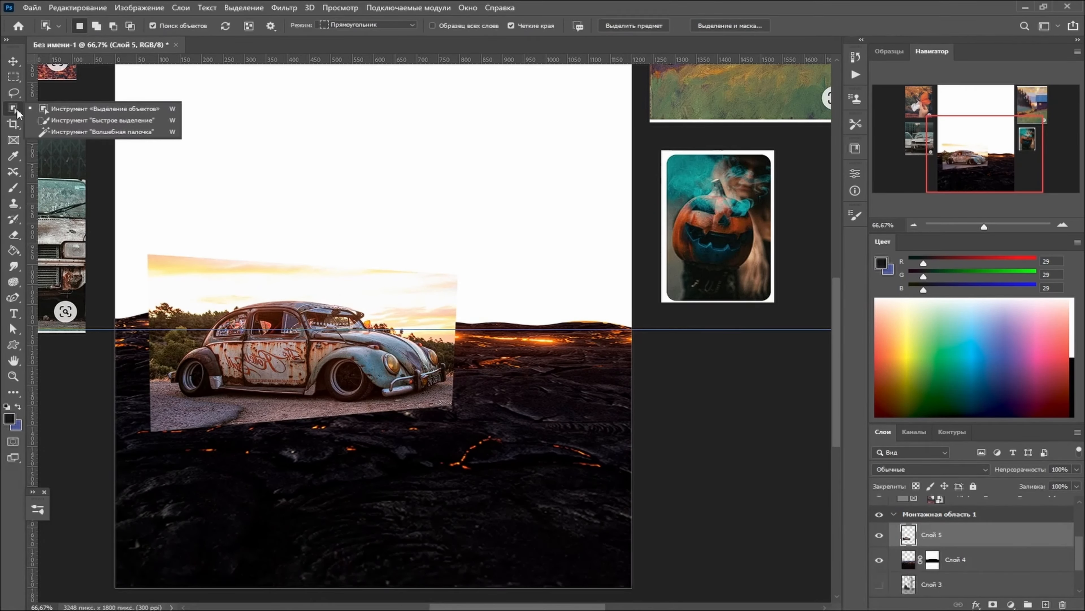
{"action": "left_click", "coordinate": [74, 109]}
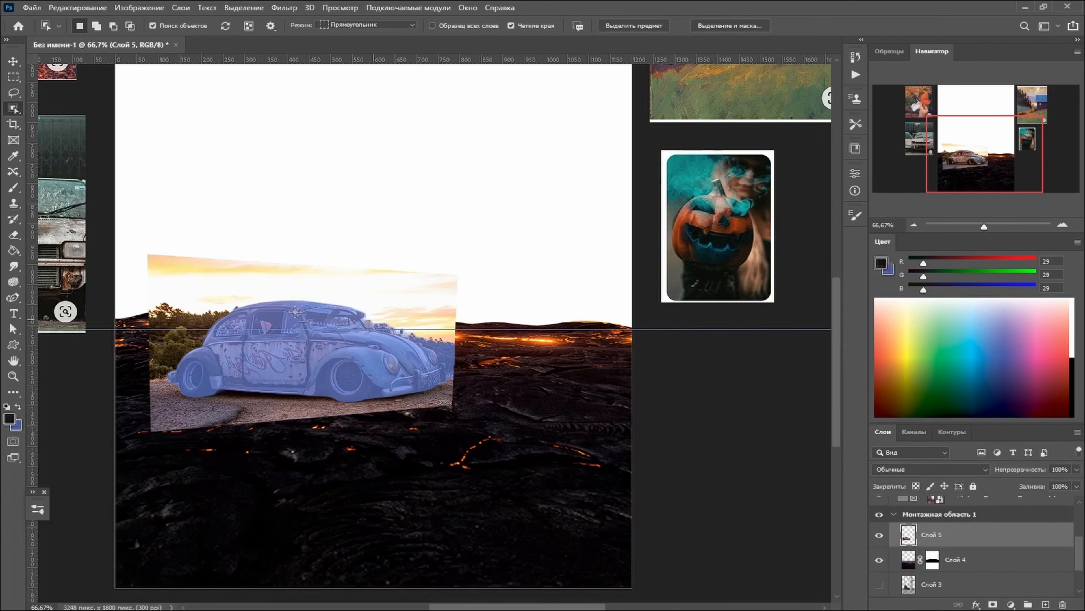
{"action": "left_click", "coordinate": [635, 27]}
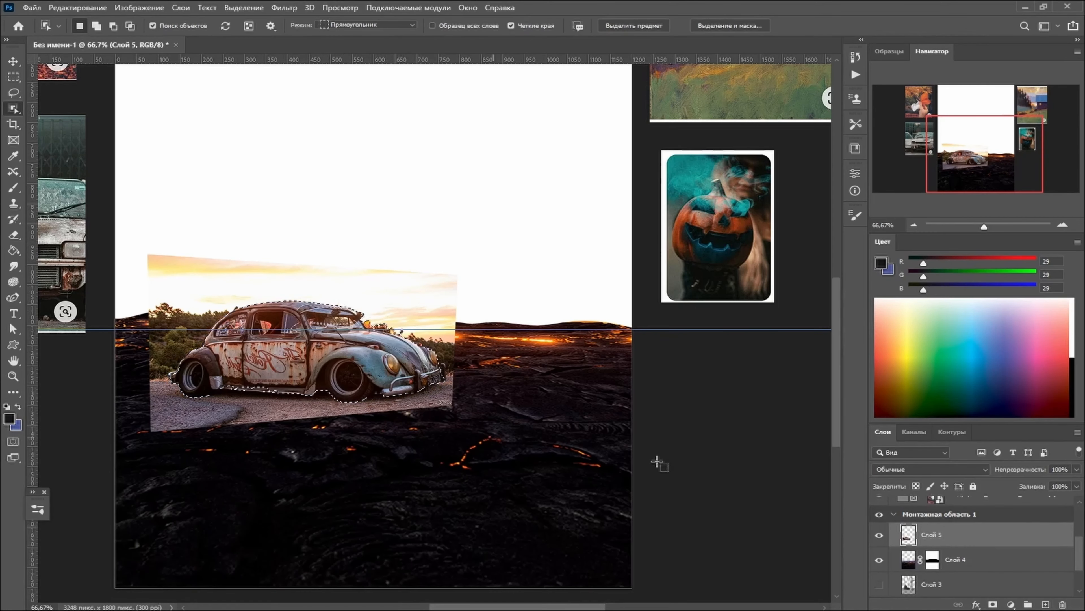
- Add the missing strip of the sill below the car door to the selection with the Quick Selection tool
{"action": "key", "text": "ctrl+plus"}
{"action": "key", "text": "ctrl+plus"}
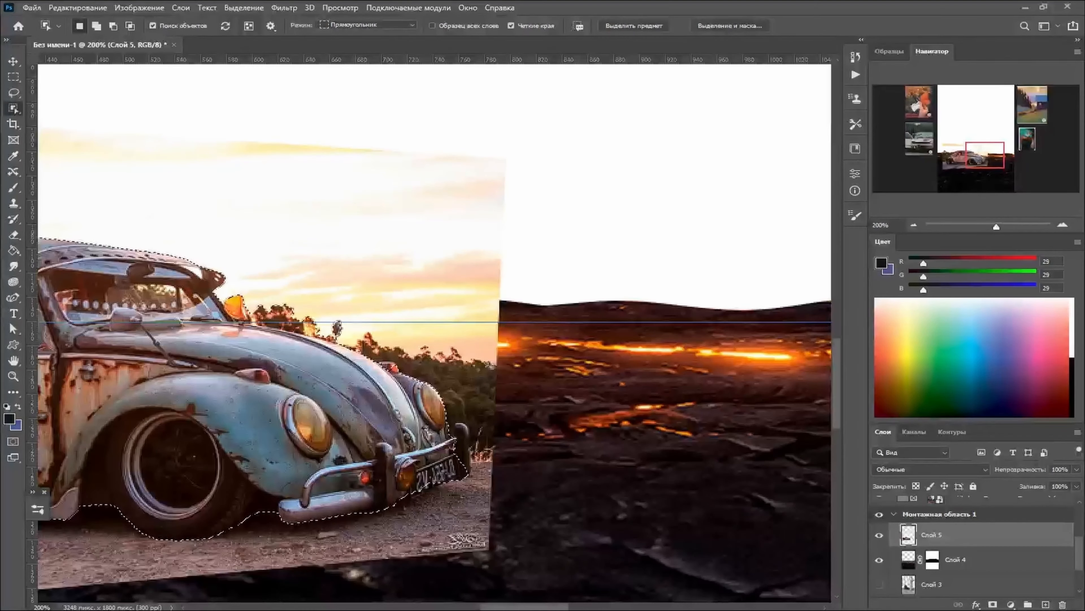
{"action": "left_click_drag", "start_coordinate": [564, 607], "coordinate": [521, 608]}
{"action": "right_click", "coordinate": [14, 108]}
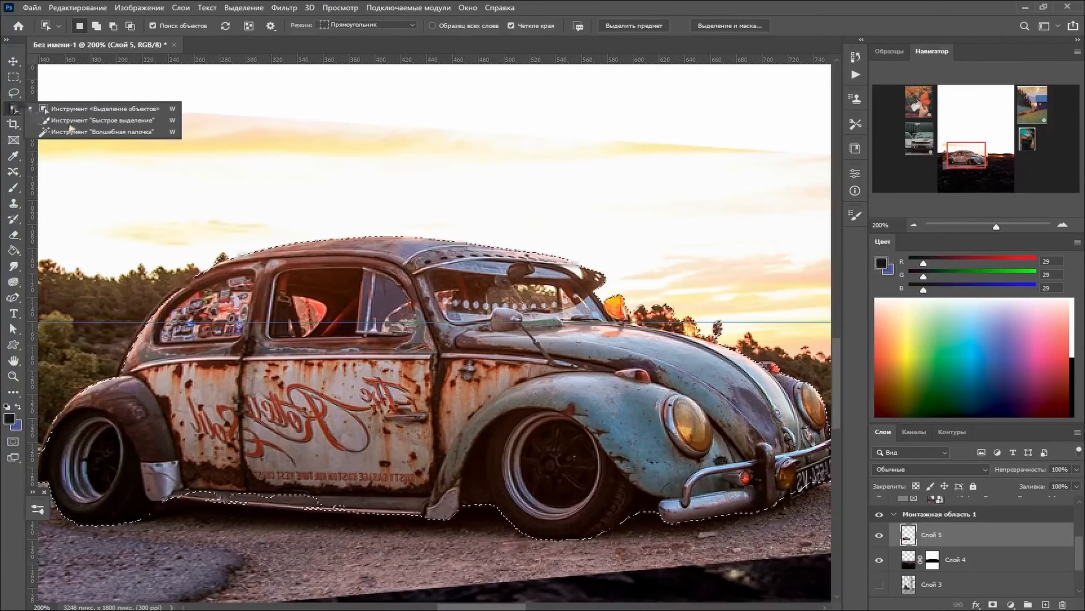
{"action": "left_click", "coordinate": [70, 124]}
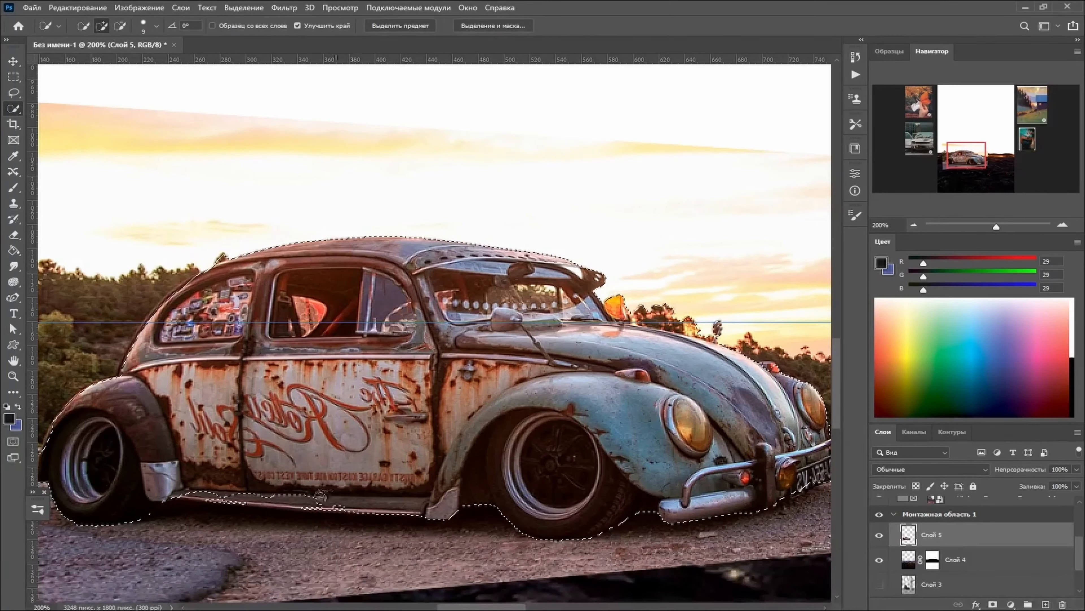
{"action": "mouse_move", "coordinate": [321, 496]}
{"action": "left_mouse_down"}
{"action": "mouse_move", "coordinate": [214, 496]}
{"action": "mouse_move", "coordinate": [245, 491]}
{"action": "mouse_move", "coordinate": [441, 525]}
{"action": "mouse_move", "coordinate": [352, 503]}
{"action": "left_mouse_up"}
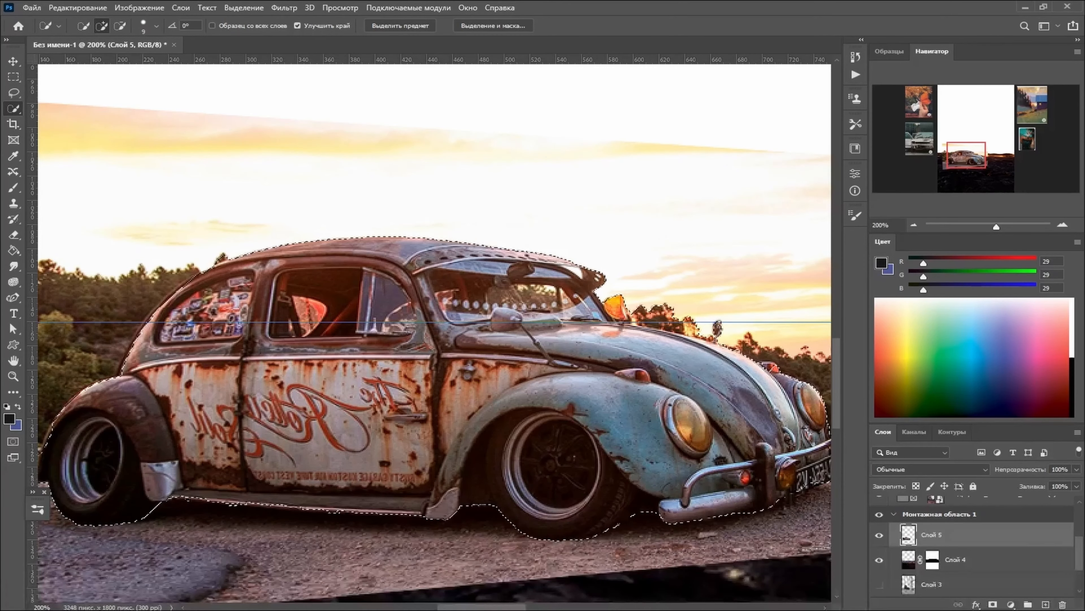
- Add the missed edges of the car's front and rear bumpers to the selection
{"action": "scroll", "coordinate": [630, 590], "scroll_direction": "right", "scroll_amount": 5}
{"action": "left_click_drag", "start_coordinate": [643, 426], "coordinate": [633, 472]}
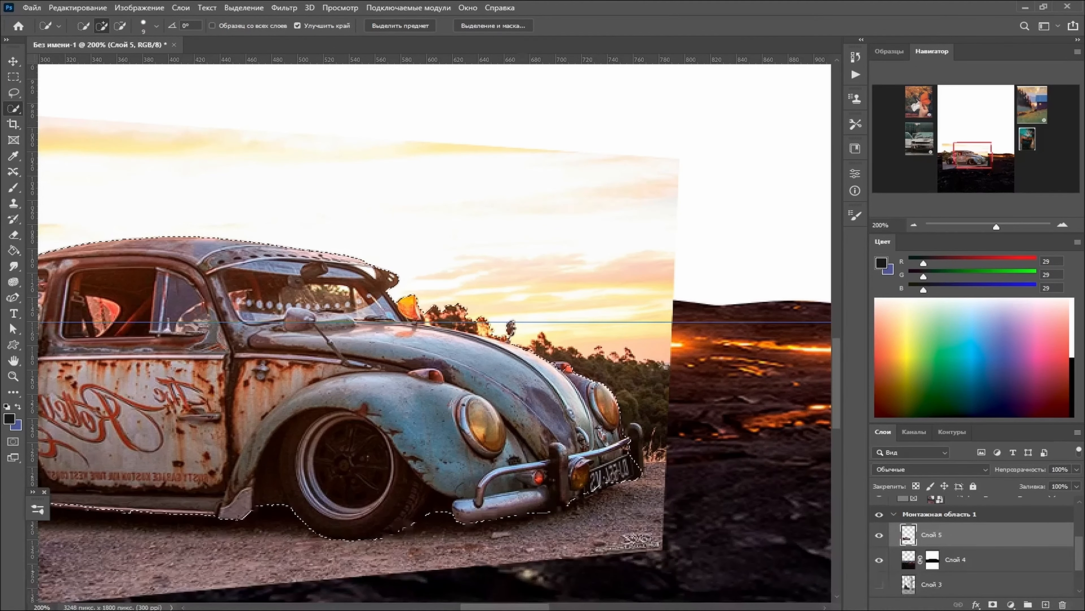
{"action": "scroll", "coordinate": [434, 334], "scroll_direction": "left", "scroll_amount": 5}
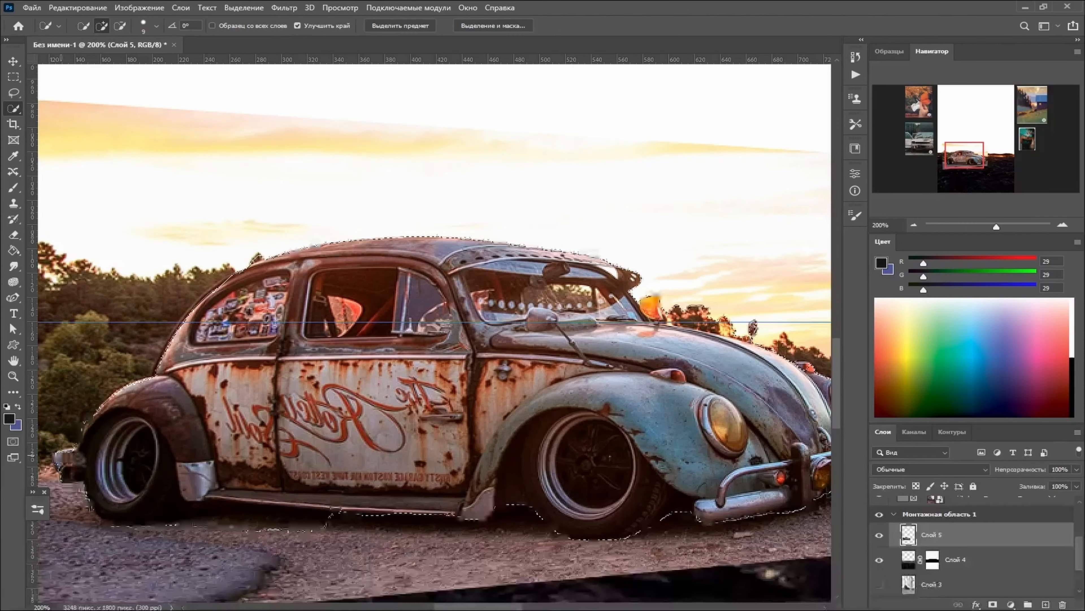
{"action": "left_click", "coordinate": [92, 473]}
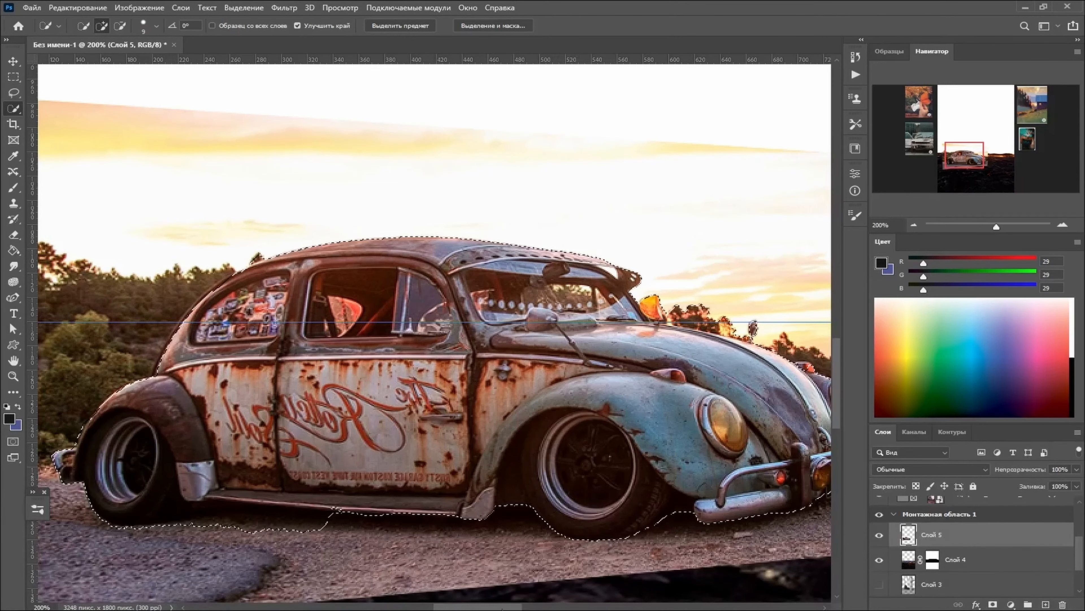
- Subtract the excess ground beneath the car from the selection and mask the Beetle layer with it
{"action": "mouse_move", "coordinate": [490, 606]}
{"action": "left_mouse_down"}
{"action": "mouse_move", "coordinate": [529, 606]}
{"action": "mouse_move", "coordinate": [505, 592]}
{"action": "left_mouse_up"}
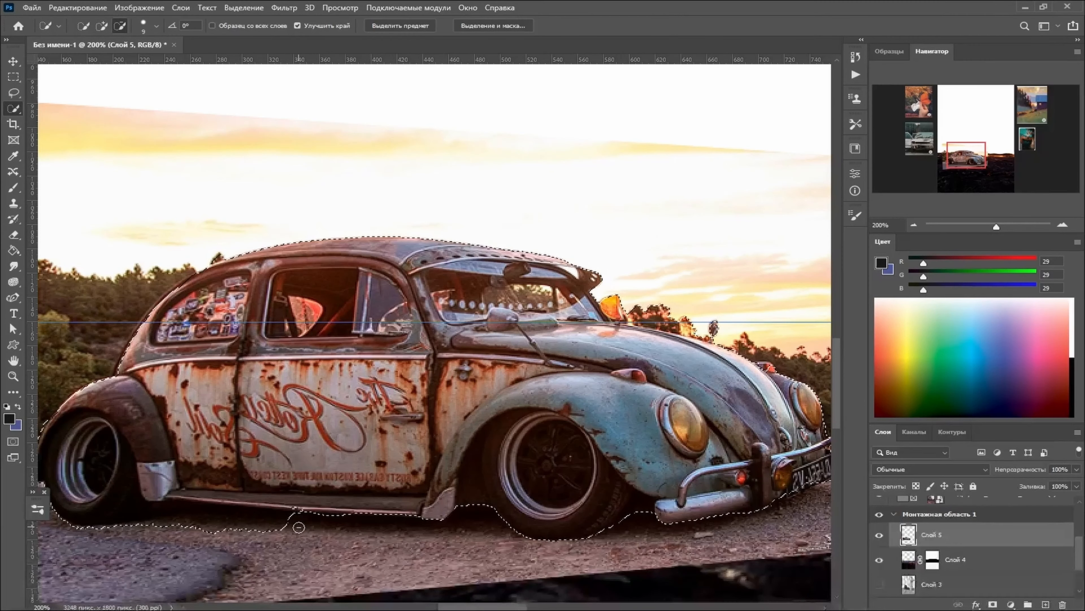
{"action": "left_click_drag", "start_coordinate": [299, 527], "coordinate": [150, 522]}
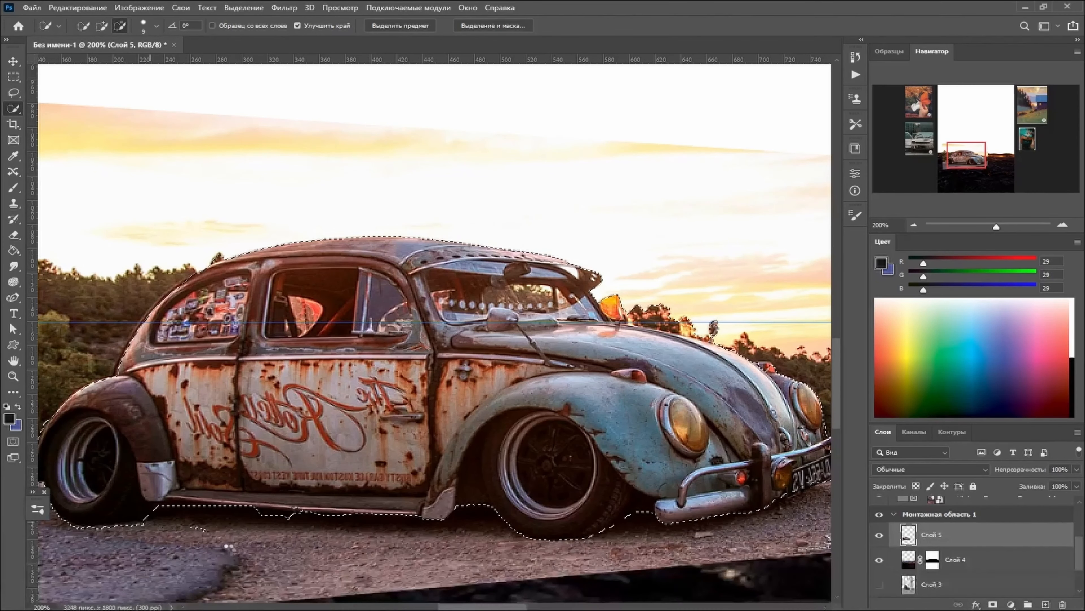
{"action": "left_click", "coordinate": [993, 604]}
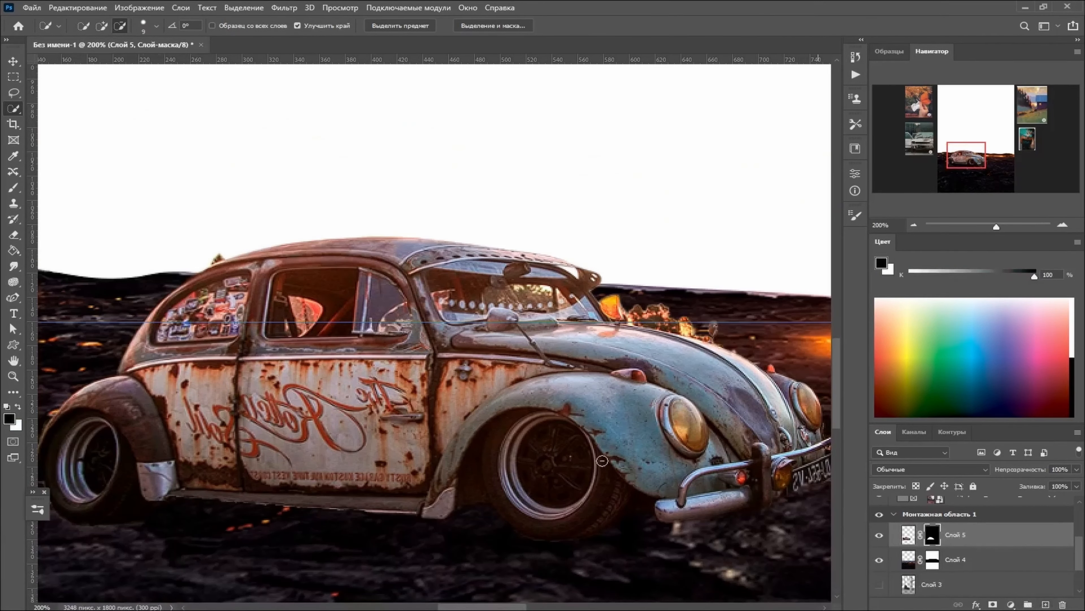
- Scale the cut-out car down to about 94%, distort its corners slightly and position it on the lava ground
{"action": "key", "text": "ctrl+minus"}
{"action": "key", "text": "ctrl+minus"}
{"action": "key", "text": "ctrl+minus"}
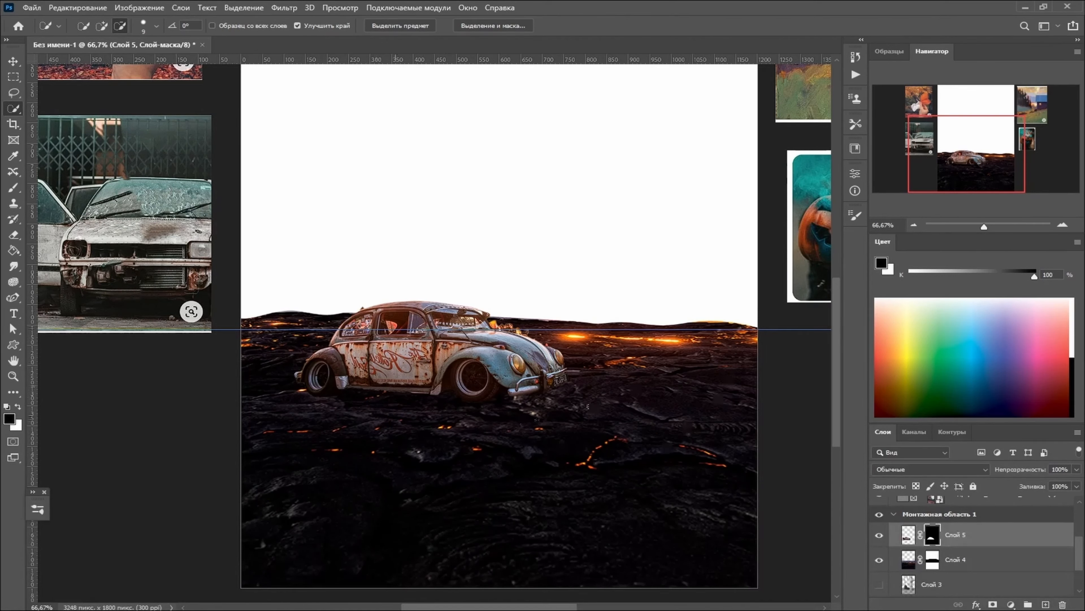
{"action": "key", "text": "ctrl+t"}
{"action": "mouse_move", "coordinate": [583, 254]}
{"action": "left_mouse_down"}
{"action": "mouse_move", "coordinate": [551, 262]}
{"action": "mouse_move", "coordinate": [564, 259]}
{"action": "left_mouse_up"}
{"action": "mouse_move", "coordinate": [524, 356]}
{"action": "left_mouse_down"}
{"action": "mouse_move", "coordinate": [556, 348]}
{"action": "mouse_move", "coordinate": [521, 372]}
{"action": "left_mouse_up"}
{"action": "left_click_drag", "start_coordinate": [551, 269], "coordinate": [558, 281]}
{"action": "left_click_drag", "start_coordinate": [267, 445], "coordinate": [282, 447]}
{"action": "mouse_move", "coordinate": [421, 403]}
{"action": "left_mouse_down"}
{"action": "mouse_move", "coordinate": [419, 391]}
{"action": "mouse_move", "coordinate": [420, 403]}
{"action": "left_mouse_up"}
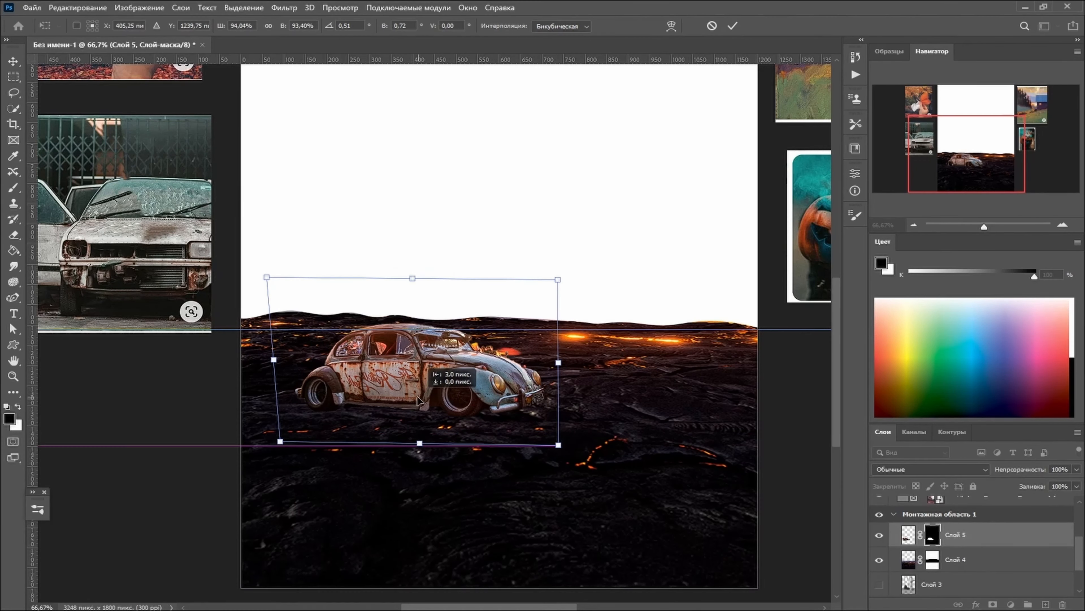
{"action": "key", "text": "Return"}
{"action": "key", "text": "ctrl+minus"}
{"action": "key", "text": "ctrl+minus"}
{"action": "scroll", "coordinate": [547, 440], "scroll_direction": "up", "scroll_amount": 3}
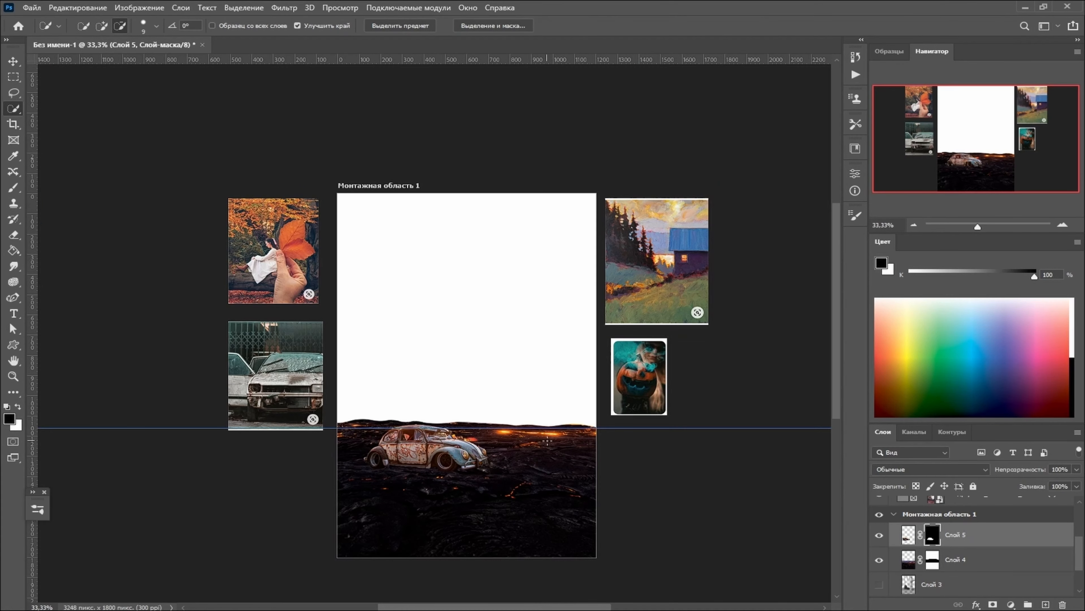
- Show the hidden tree sketch layer beneath the lava and car layers again
{"action": "left_click", "coordinate": [909, 534]}
{"action": "scroll", "coordinate": [961, 548], "scroll_direction": "down", "scroll_amount": 1}
{"action": "left_click", "coordinate": [879, 560]}
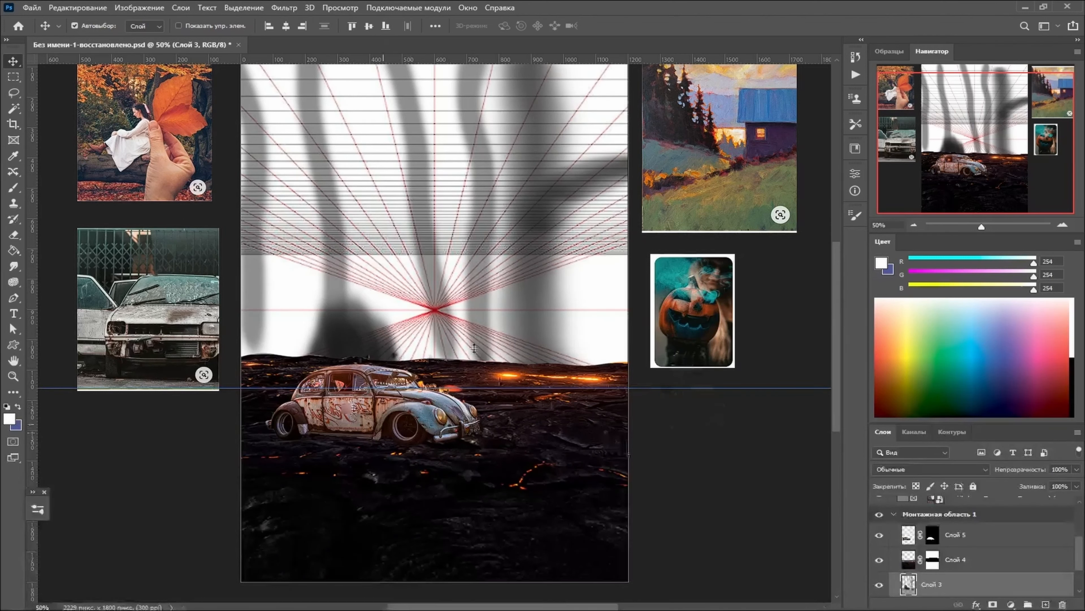
- Duplicate the masked lava layer and select the lower of the two copies
{"action": "left_click", "coordinate": [962, 563]}
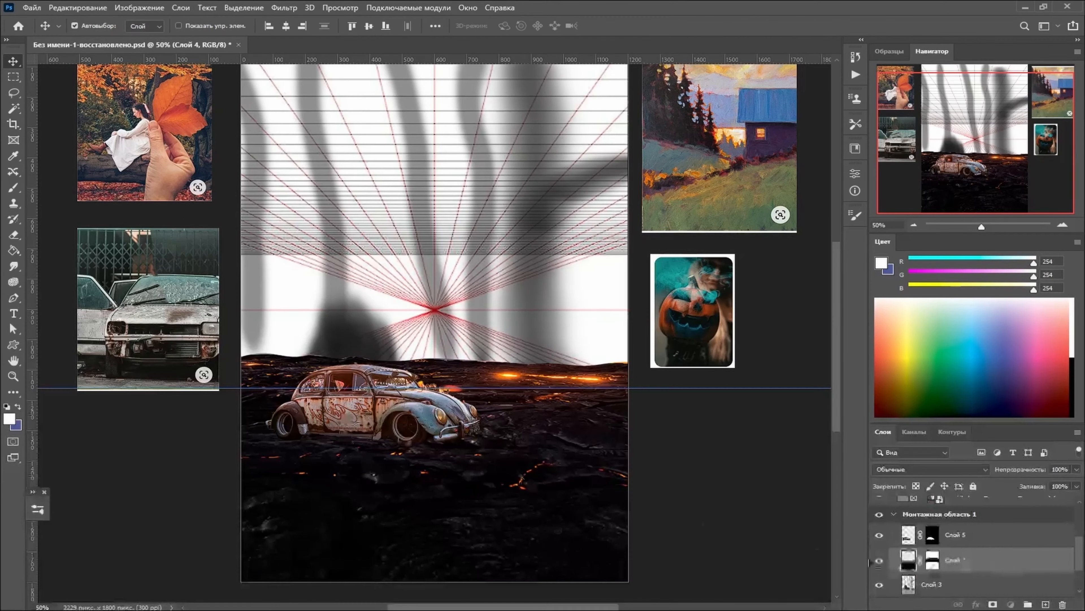
{"action": "left_click_drag", "start_coordinate": [978, 565], "coordinate": [1045, 604]}
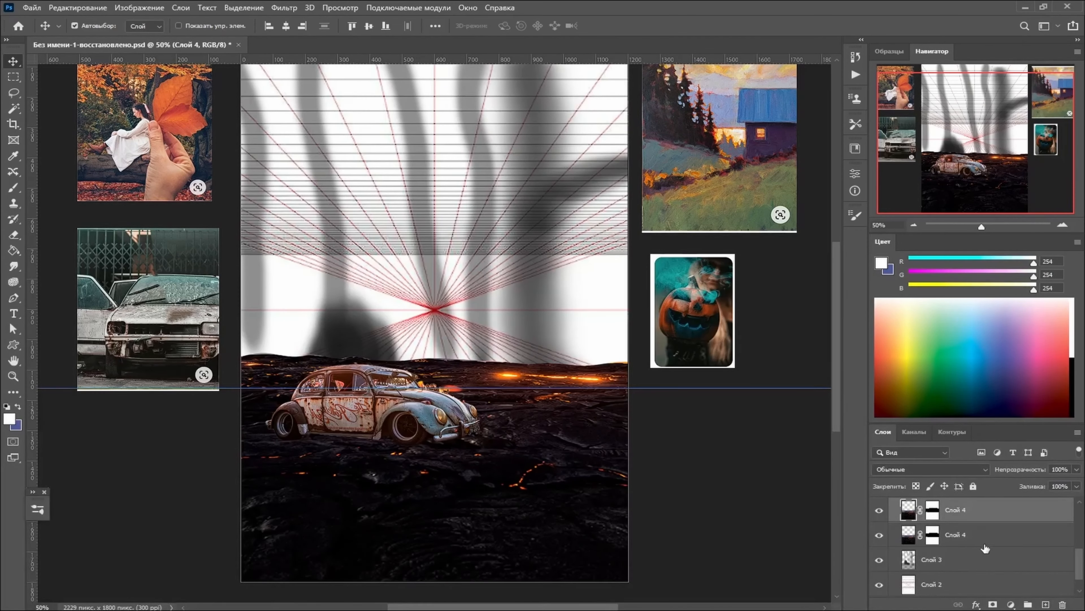
{"action": "left_click", "coordinate": [978, 534]}
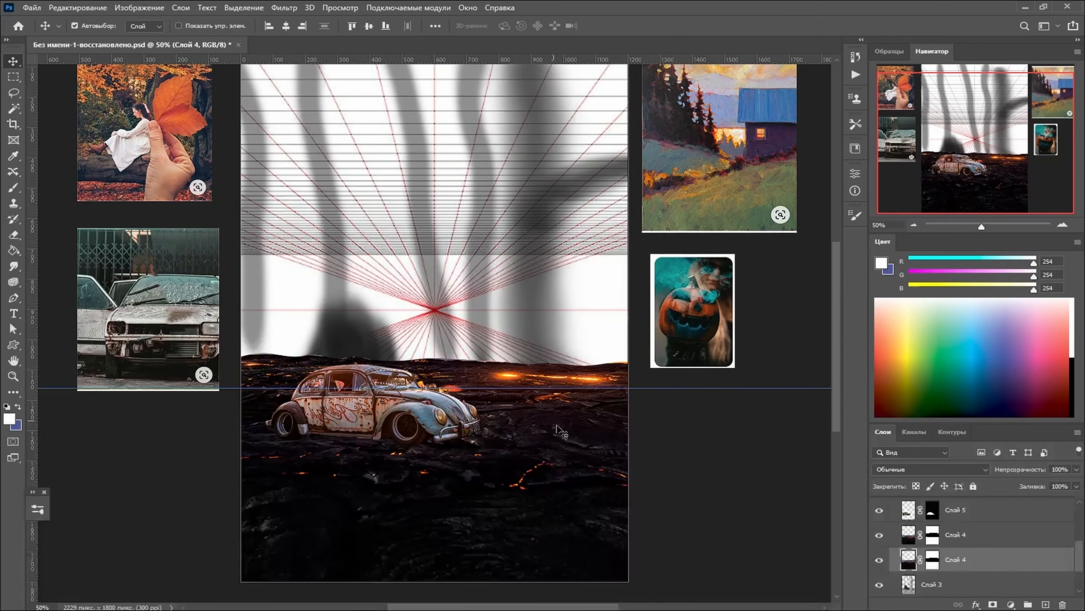
- Move the lower lava copy up toward the vanishing point and pull its upper corners inward to taper it in perspective
{"action": "key", "text": "ctrl+minus"}
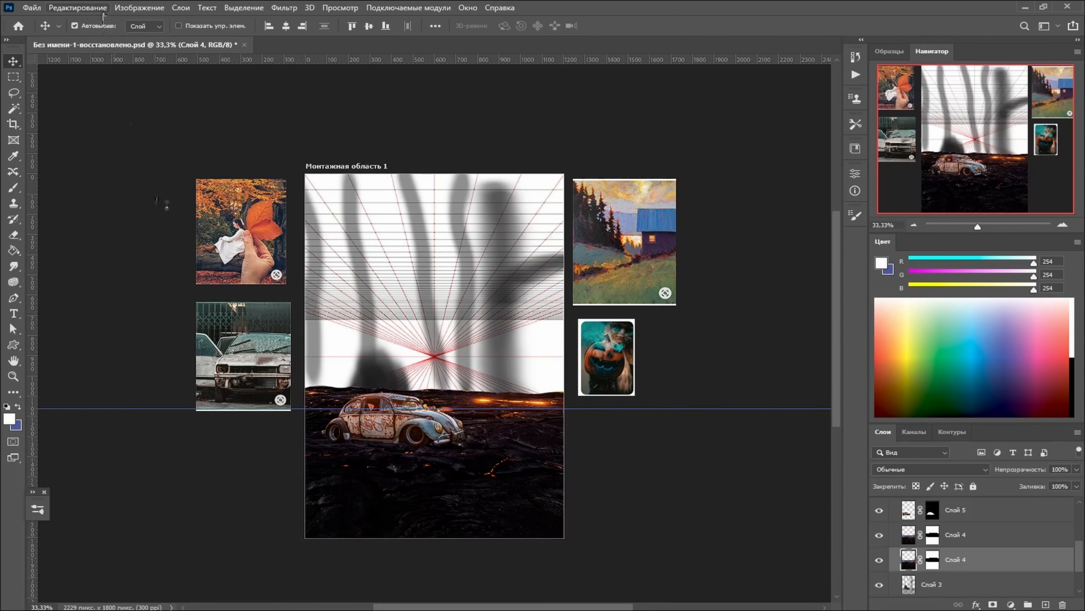
{"action": "key", "text": "ctrl+t"}
{"action": "left_click_drag", "start_coordinate": [465, 443], "coordinate": [509, 411]}
{"action": "key", "text": "ctrl+minus"}
{"action": "key", "text": "ctrl+minus"}
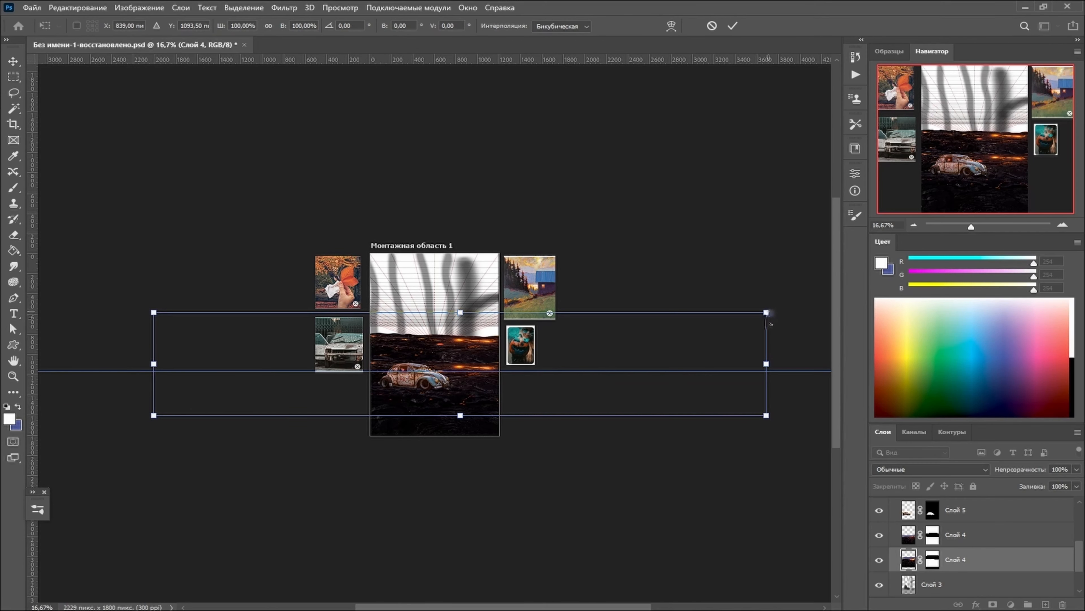
{"action": "left_click_drag", "start_coordinate": [766, 314], "coordinate": [695, 314]}
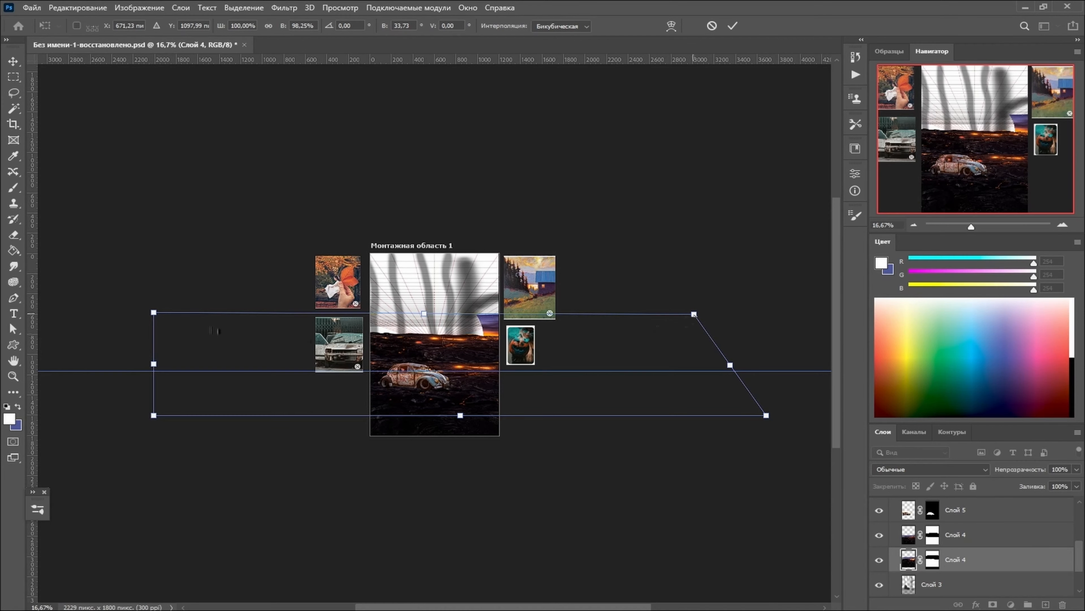
{"action": "left_click_drag", "start_coordinate": [154, 313], "coordinate": [248, 327]}
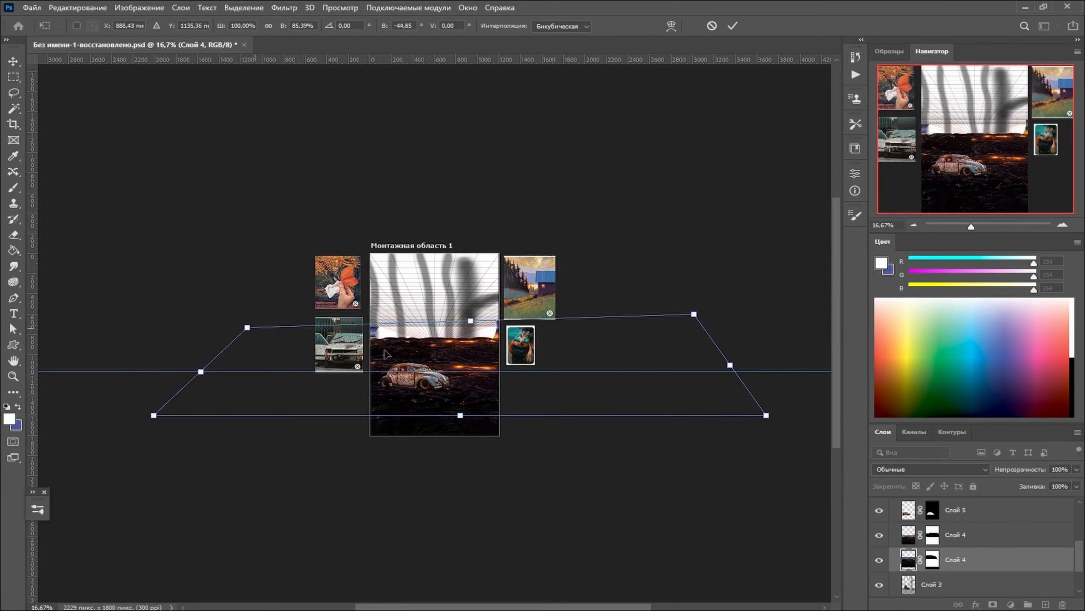
{"action": "left_click_drag", "start_coordinate": [698, 326], "coordinate": [620, 337]}
{"action": "left_click_drag", "start_coordinate": [260, 329], "coordinate": [271, 333]}
{"action": "left_click_drag", "start_coordinate": [461, 377], "coordinate": [462, 372]}
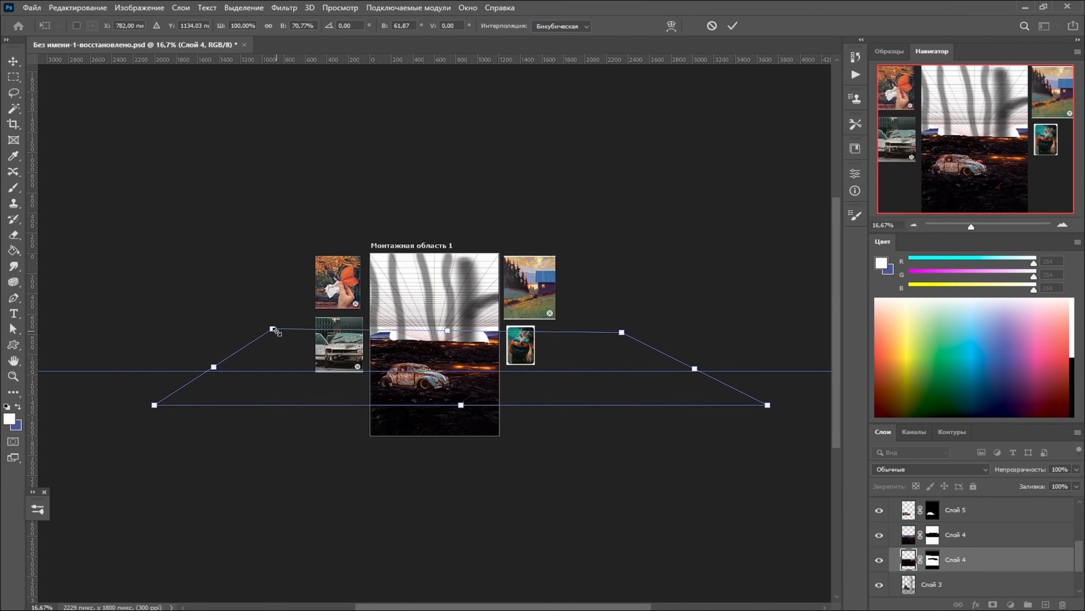
{"action": "left_click_drag", "start_coordinate": [274, 333], "coordinate": [274, 337]}
- Flip the tapered lava copy horizontally
{"action": "left_click", "coordinate": [78, 7]}
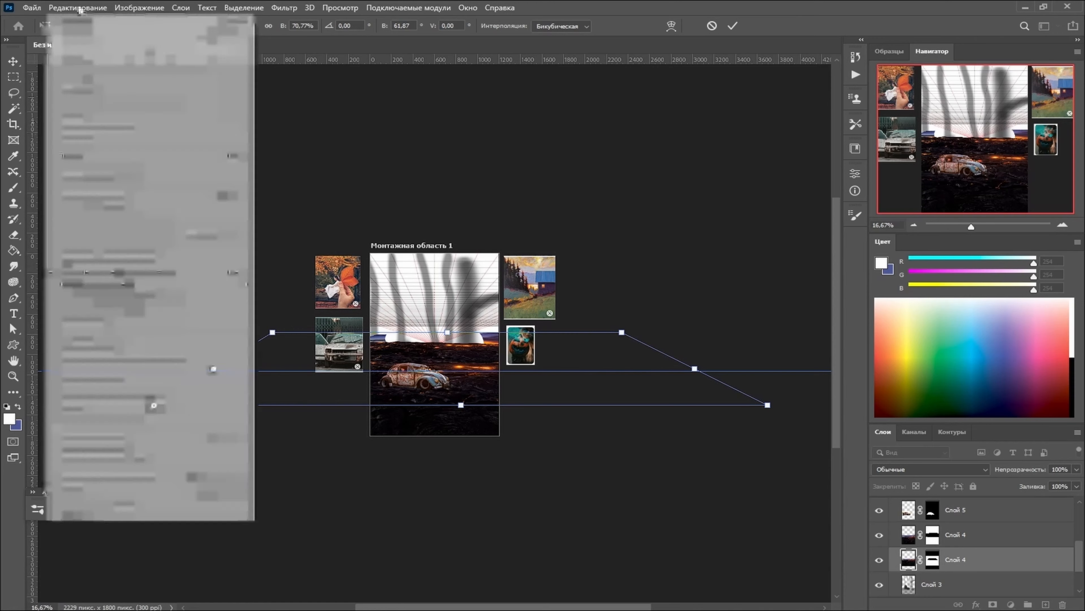
{"action": "mouse_move", "coordinate": [214, 284]}
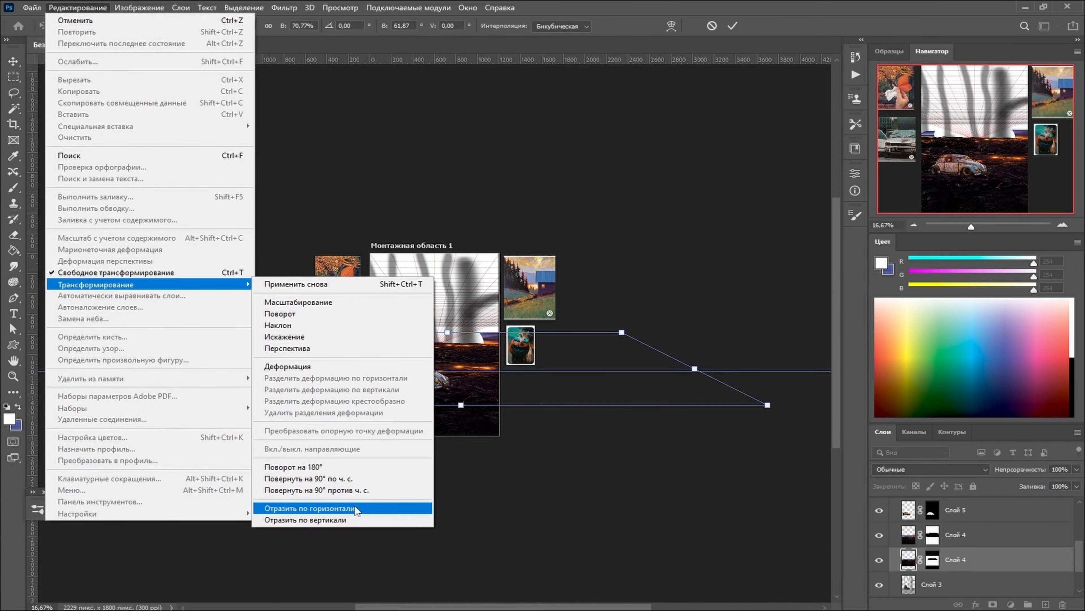
{"action": "left_click", "coordinate": [355, 509]}
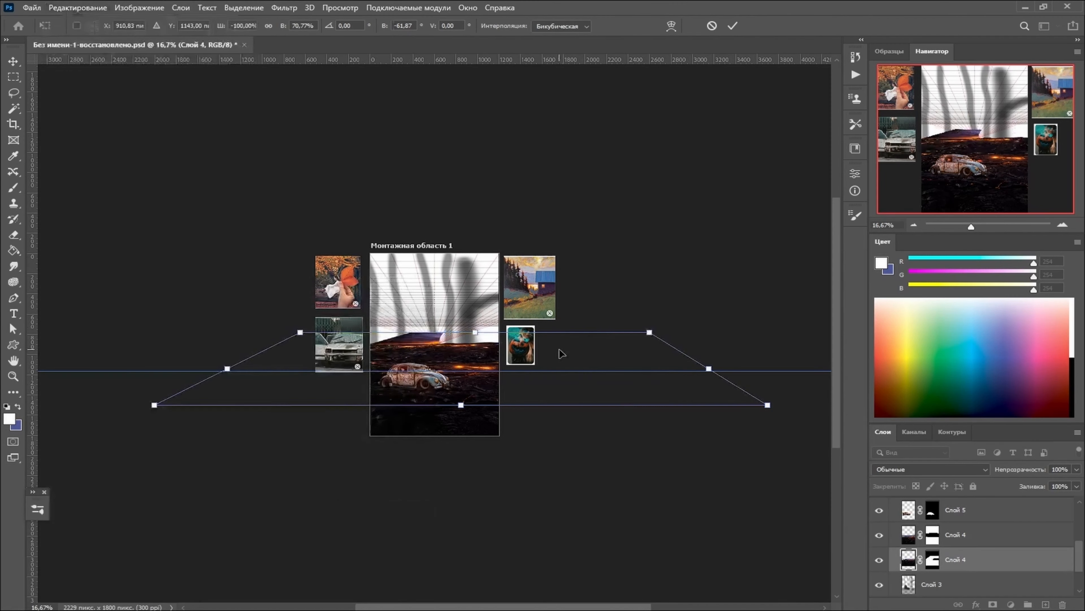
- Readjust the flipped lava copy's corners to level its horizon, raise it slightly and apply the transformation
{"action": "key", "text": "ctrl+plus"}
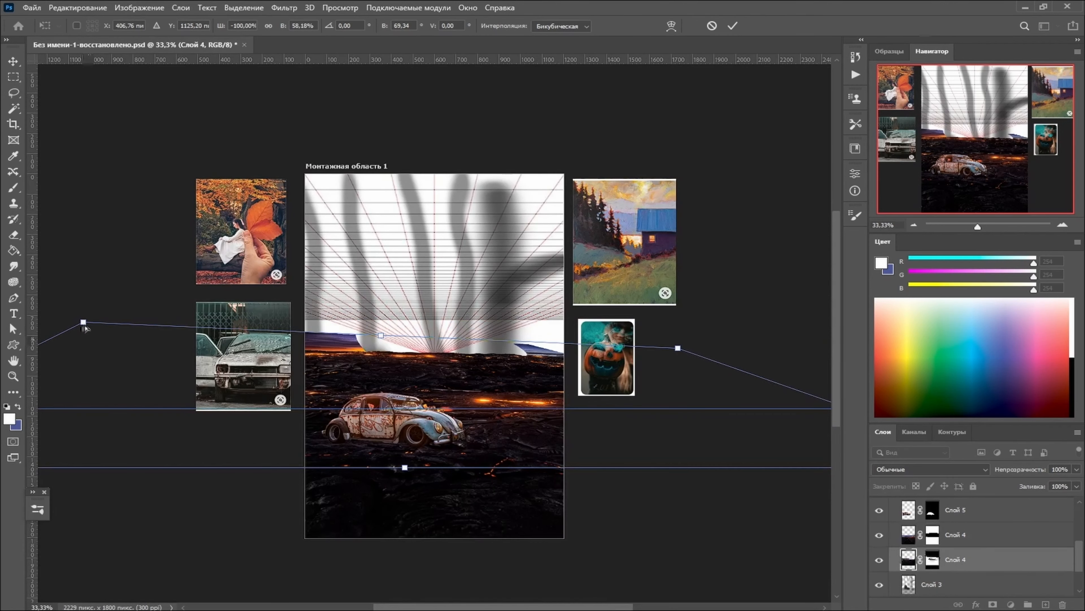
{"action": "left_click_drag", "start_coordinate": [84, 323], "coordinate": [125, 332]}
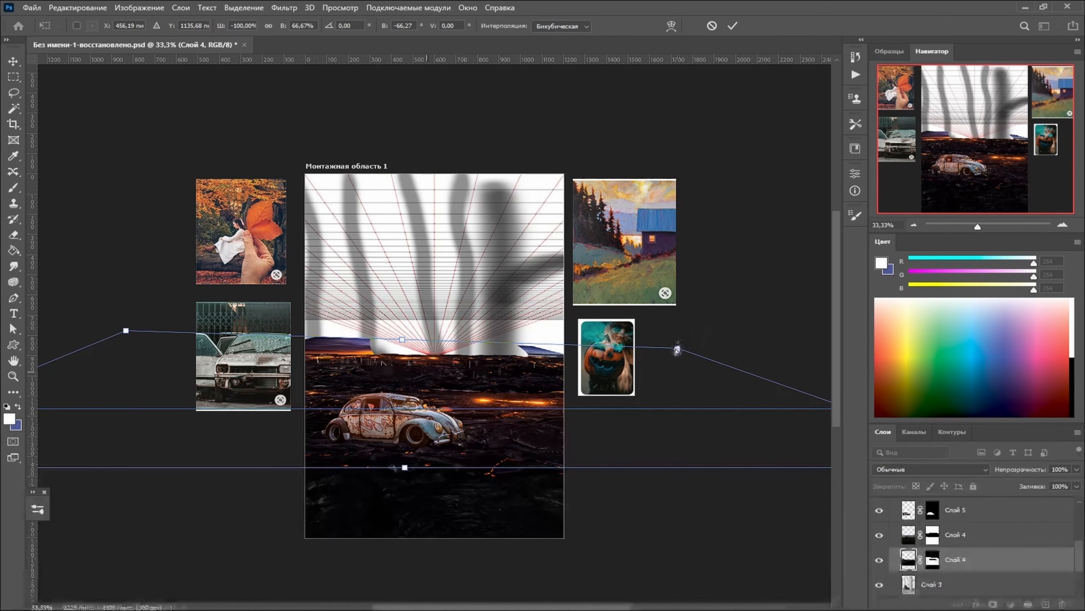
{"action": "left_click_drag", "start_coordinate": [678, 348], "coordinate": [672, 352]}
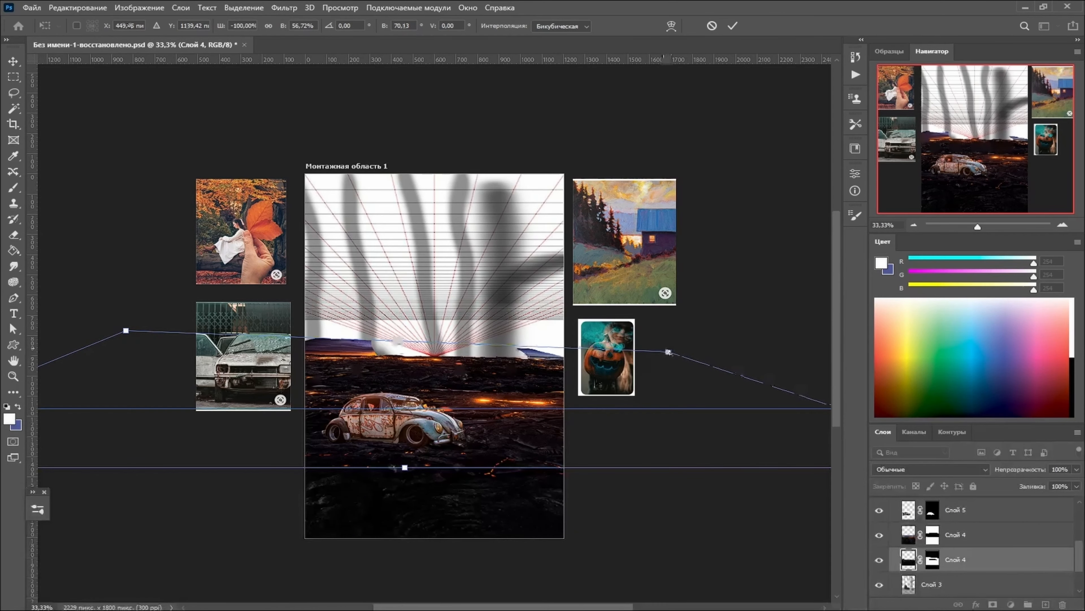
{"action": "left_click_drag", "start_coordinate": [512, 386], "coordinate": [509, 375]}
{"action": "key", "text": "ctrl+minus"}
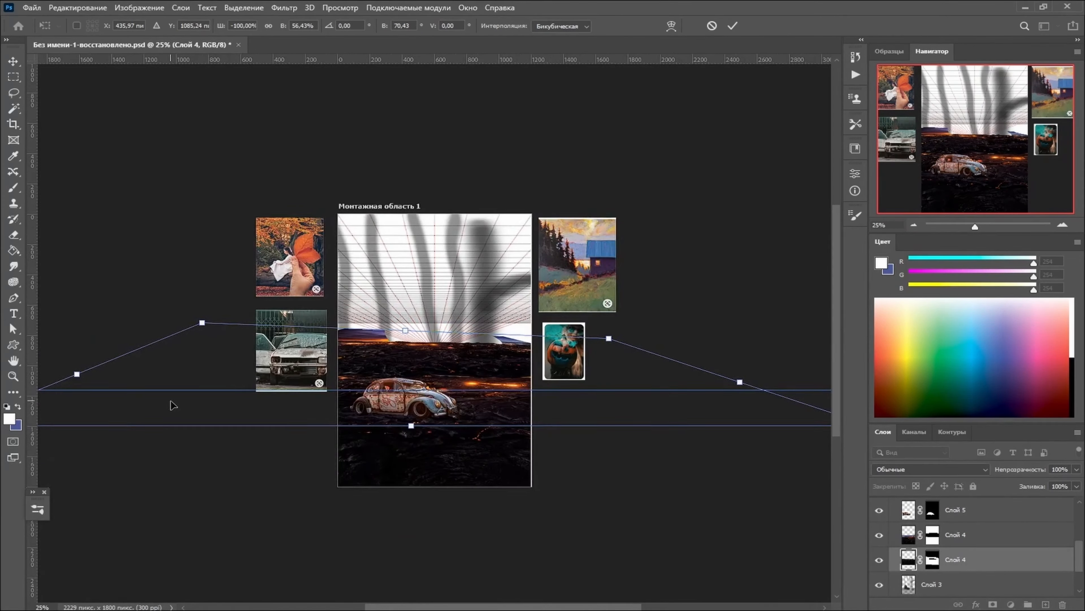
{"action": "key", "text": "ctrl+minus"}
{"action": "left_click_drag", "start_coordinate": [724, 394], "coordinate": [649, 385]}
{"action": "left_click_drag", "start_coordinate": [443, 351], "coordinate": [454, 353]}
{"action": "key", "text": "Return"}
- Transform the lower lava copy again, widening it to about 109% and drawing both upper corners inward
{"action": "key", "text": "ctrl+plus"}
{"action": "key", "text": "ctrl+plus"}
{"action": "key", "text": "ctrl+plus"}
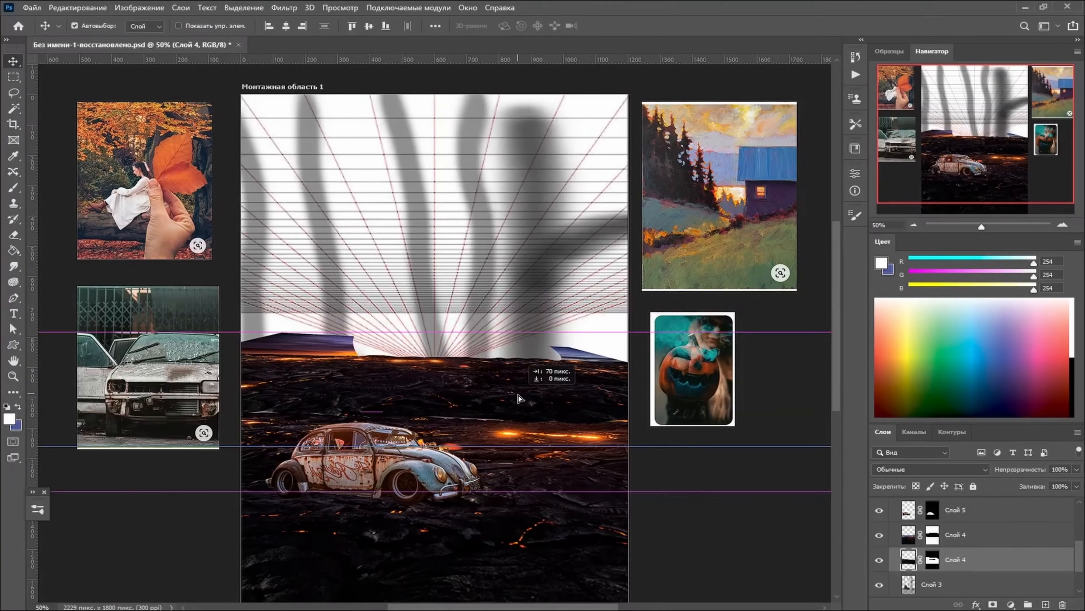
{"action": "left_click", "coordinate": [78, 8]}
{"action": "left_click", "coordinate": [125, 272]}
{"action": "key", "text": "ctrl+minus"}
{"action": "key", "text": "ctrl+minus"}
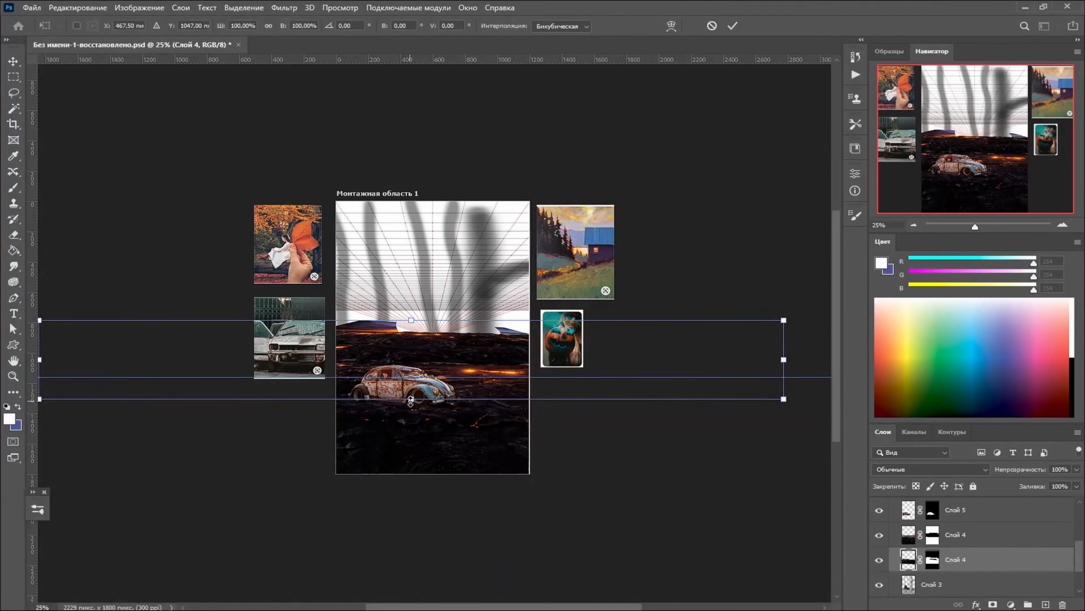
{"action": "left_click_drag", "start_coordinate": [782, 398], "coordinate": [817, 405]}
{"action": "left_click_drag", "start_coordinate": [816, 323], "coordinate": [724, 325]}
{"action": "left_click_drag", "start_coordinate": [478, 351], "coordinate": [499, 351]}
{"action": "key", "text": "ctrl+minus"}
{"action": "left_click_drag", "start_coordinate": [162, 322], "coordinate": [209, 330]}
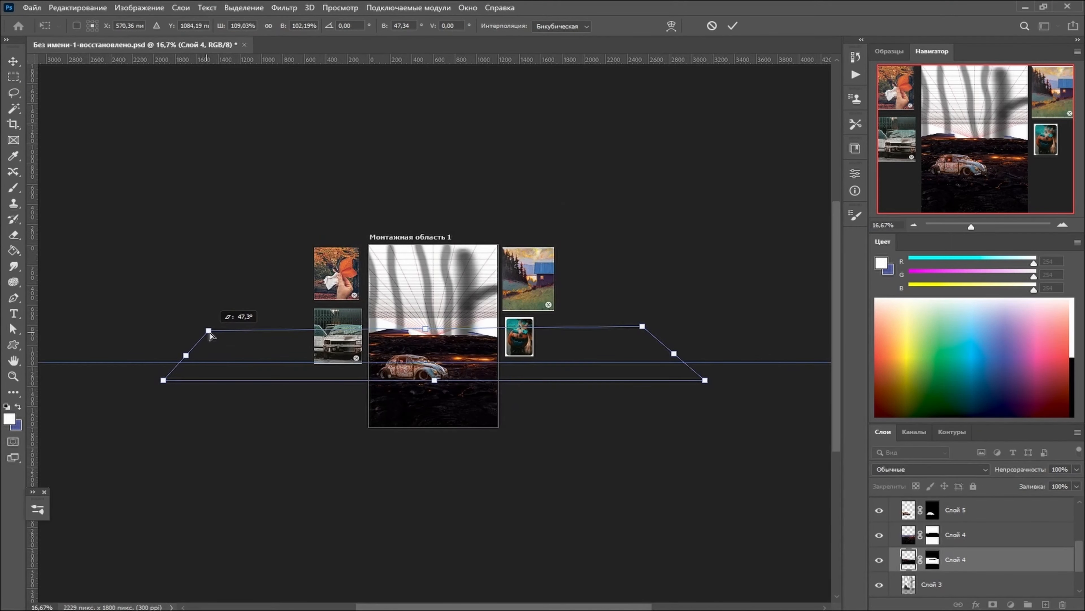
- Move the widened lava copy slightly down behind the original ground and apply the transformation
{"action": "key", "text": "ctrl+plus"}
{"action": "key", "text": "ctrl+plus"}
{"action": "key", "text": "ctrl+plus"}
{"action": "left_click_drag", "start_coordinate": [499, 354], "coordinate": [502, 374]}
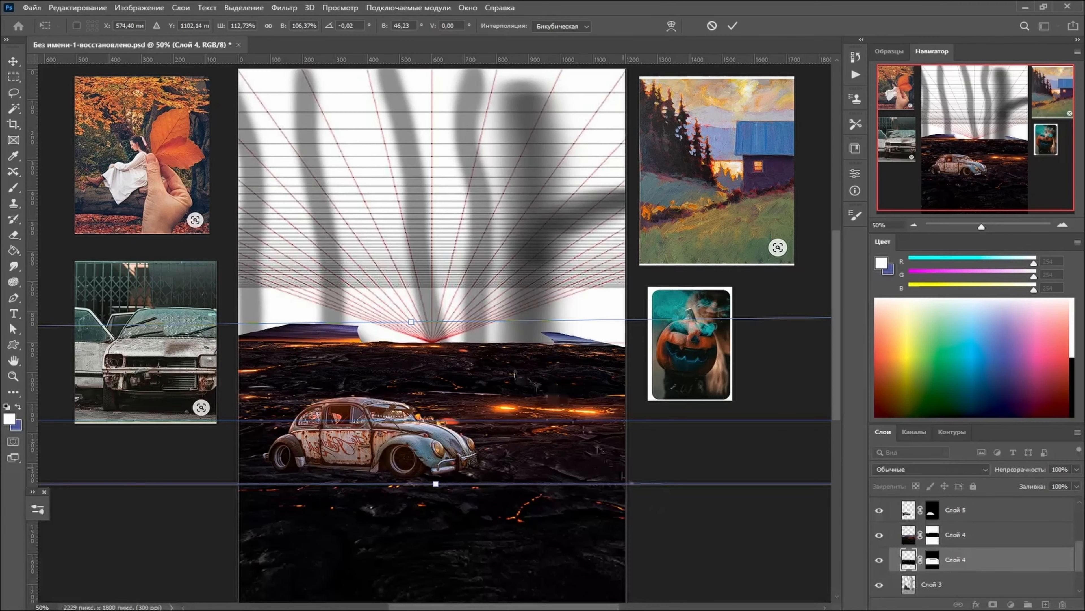
{"action": "scroll", "coordinate": [588, 477], "scroll_direction": "down", "scroll_amount": 2}
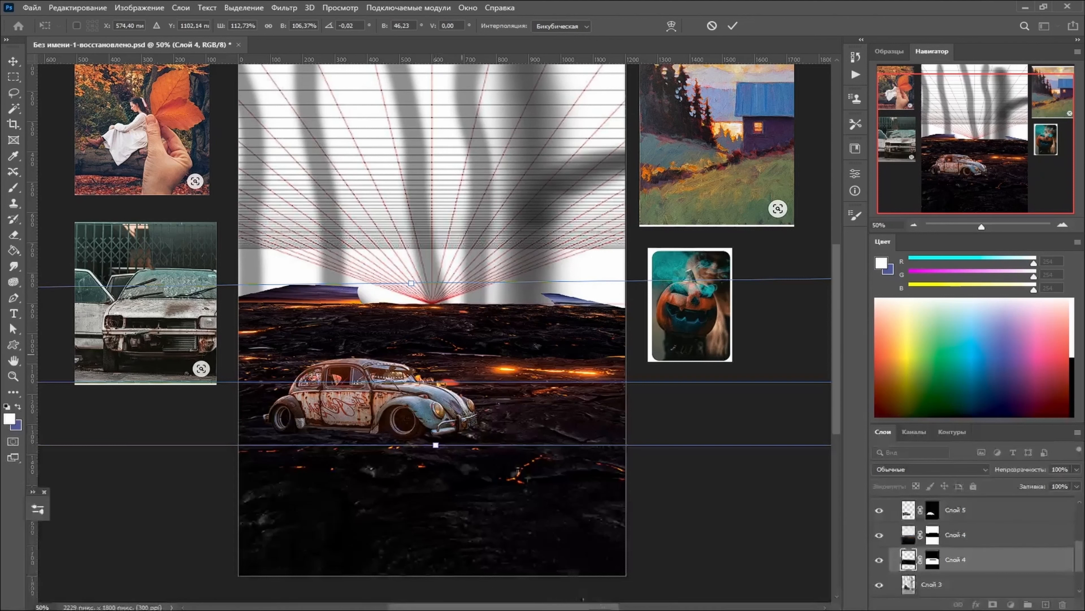
{"action": "key", "text": "Return"}
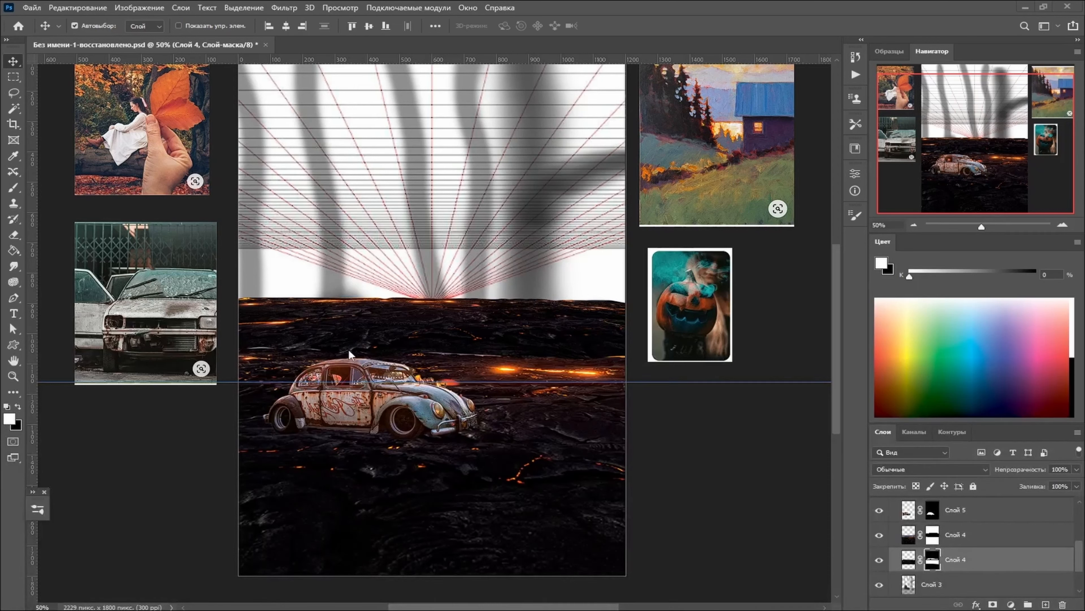
- Paint black on the upper lava layer's mask with a 155 px soft round brush to blend its far edge into the copy
{"action": "left_click", "coordinate": [909, 559]}
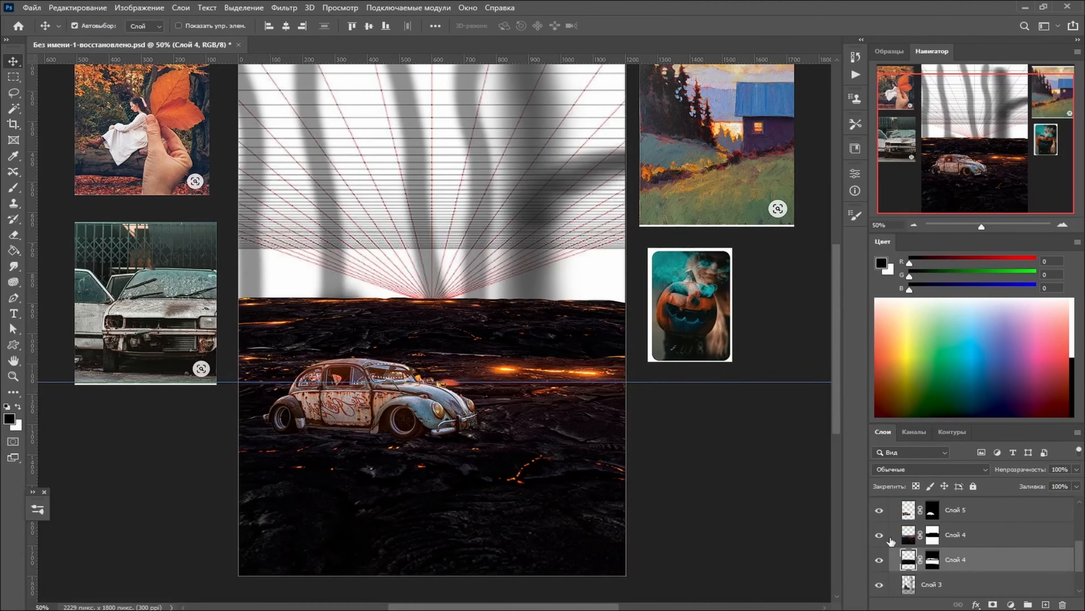
{"action": "left_click", "coordinate": [908, 536]}
{"action": "left_click", "coordinate": [933, 534]}
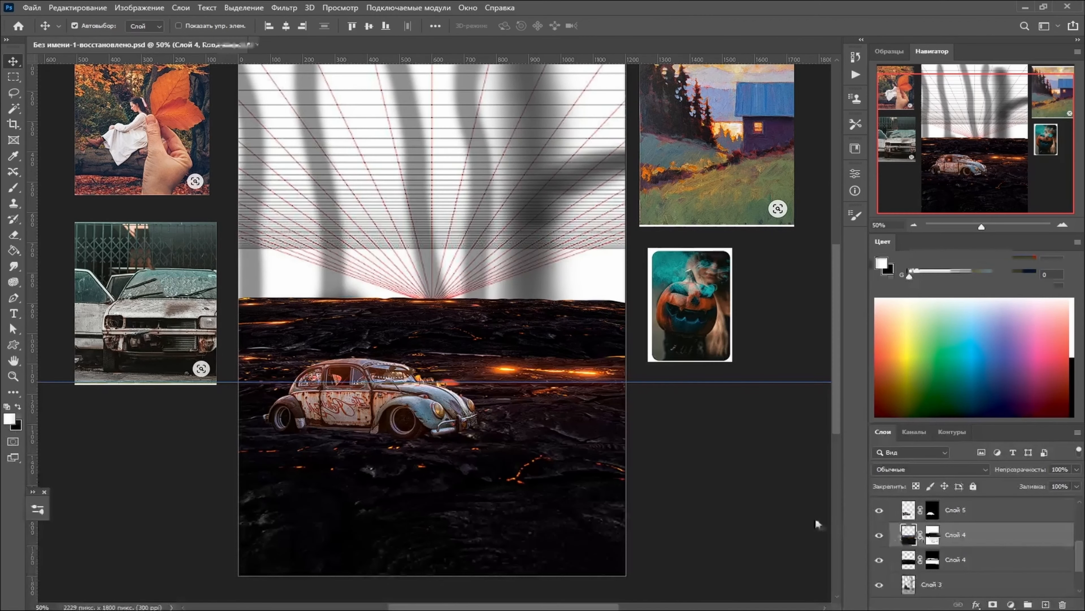
{"action": "key", "text": "x"}
{"action": "left_click", "coordinate": [8, 190]}
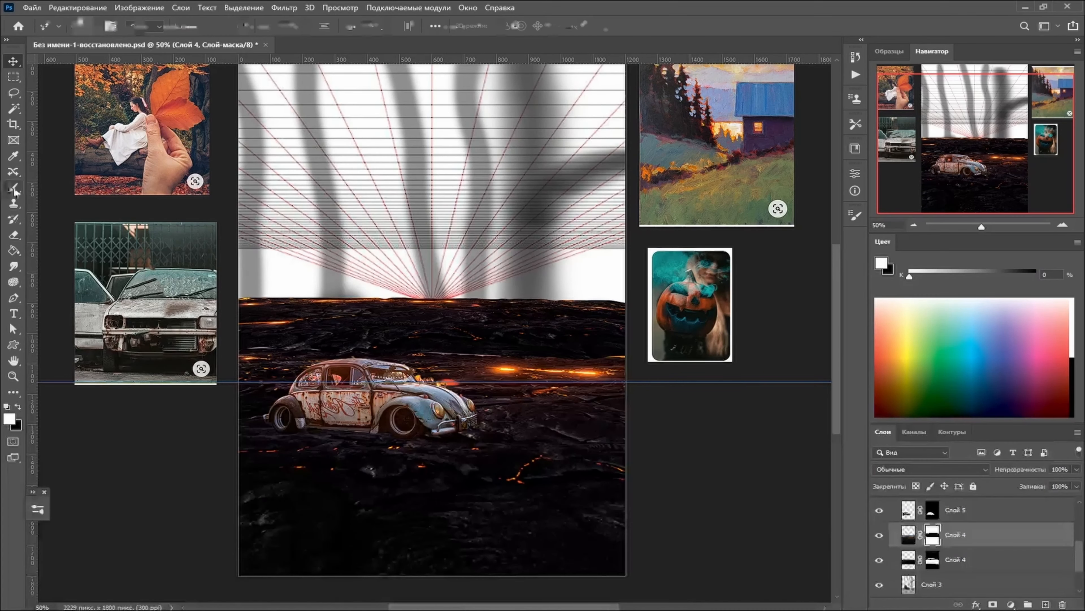
{"action": "right_click", "coordinate": [450, 358]}
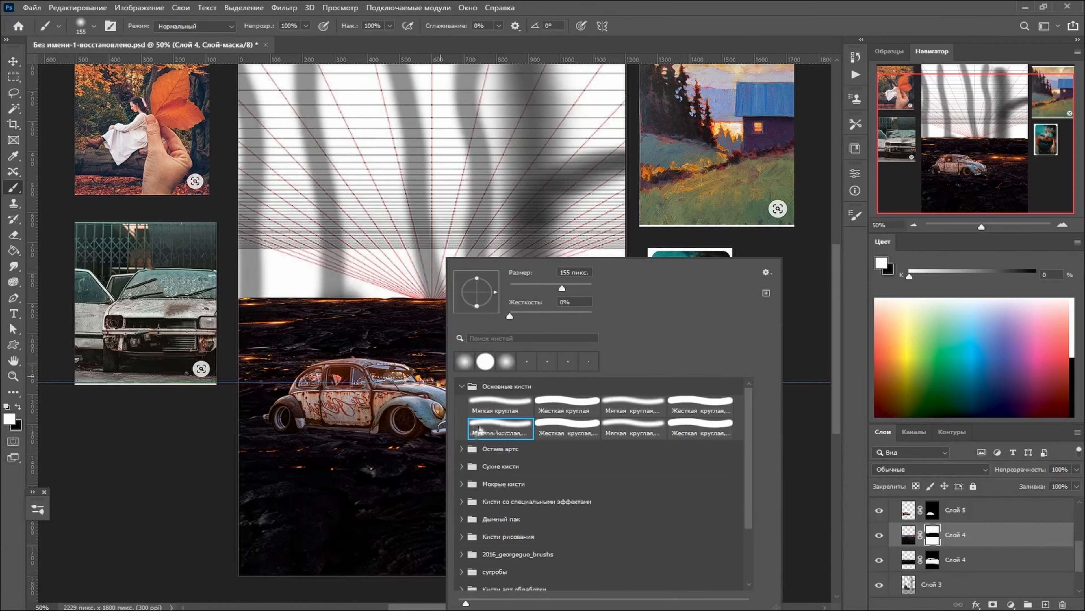
{"action": "left_click", "coordinate": [421, 377]}
{"action": "left_click", "coordinate": [17, 407]}
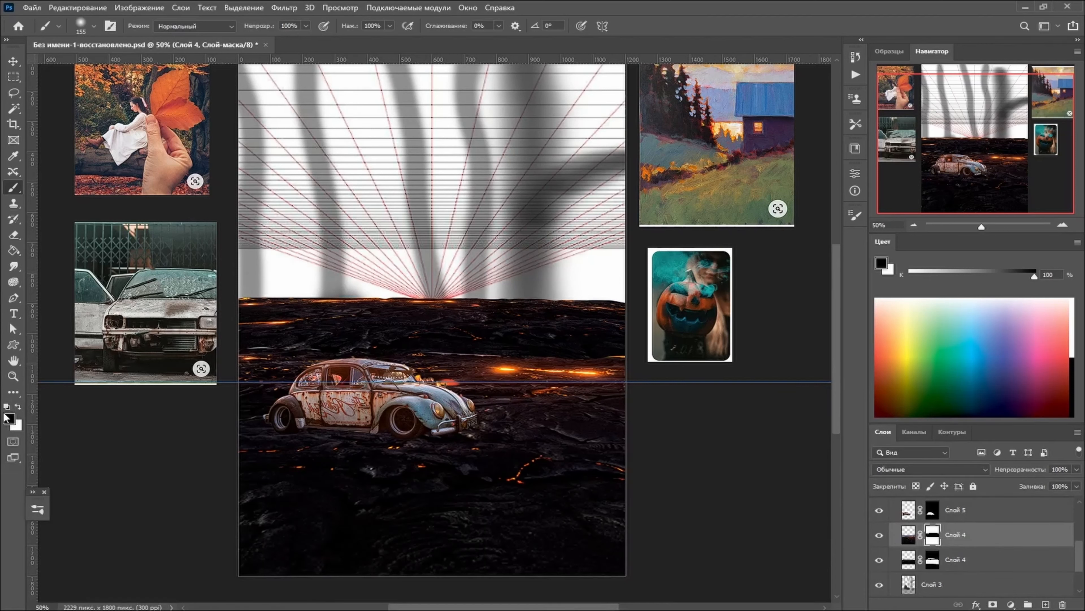
{"action": "mouse_move", "coordinate": [279, 384]}
{"action": "left_mouse_down"}
{"action": "mouse_move", "coordinate": [261, 354]}
{"action": "mouse_move", "coordinate": [553, 334]}
{"action": "mouse_move", "coordinate": [537, 347]}
{"action": "mouse_move", "coordinate": [641, 345]}
{"action": "mouse_move", "coordinate": [504, 348]}
{"action": "mouse_move", "coordinate": [557, 359]}
{"action": "mouse_move", "coordinate": [243, 351]}
{"action": "left_mouse_up"}
- Put the two lava layers together in one group, then collapse and select the group
{"action": "left_click", "coordinate": [1034, 559], "text": "shift"}
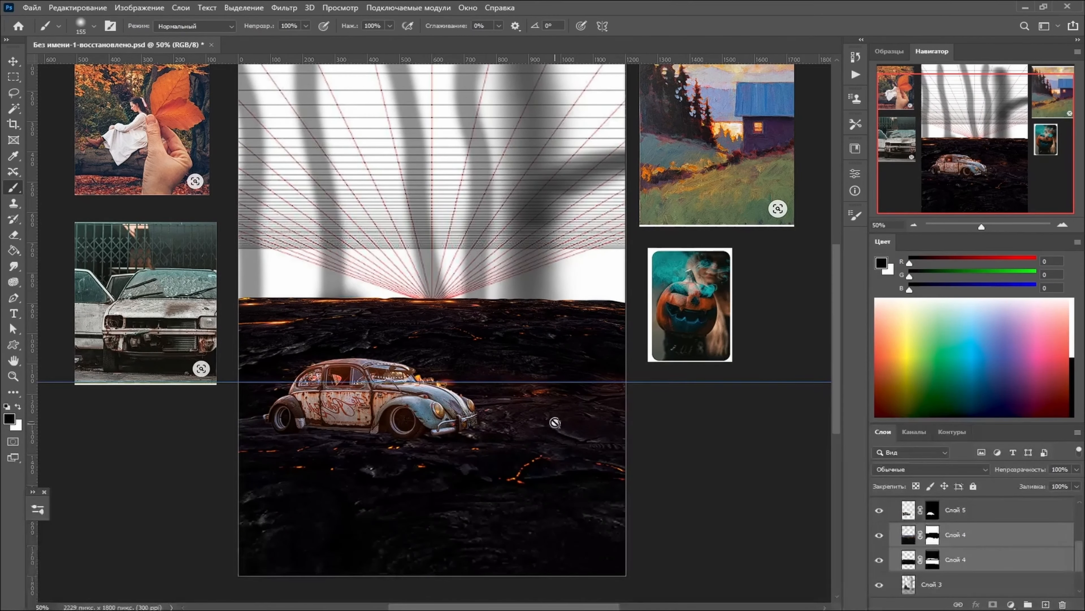
{"action": "left_click", "coordinate": [1028, 605]}
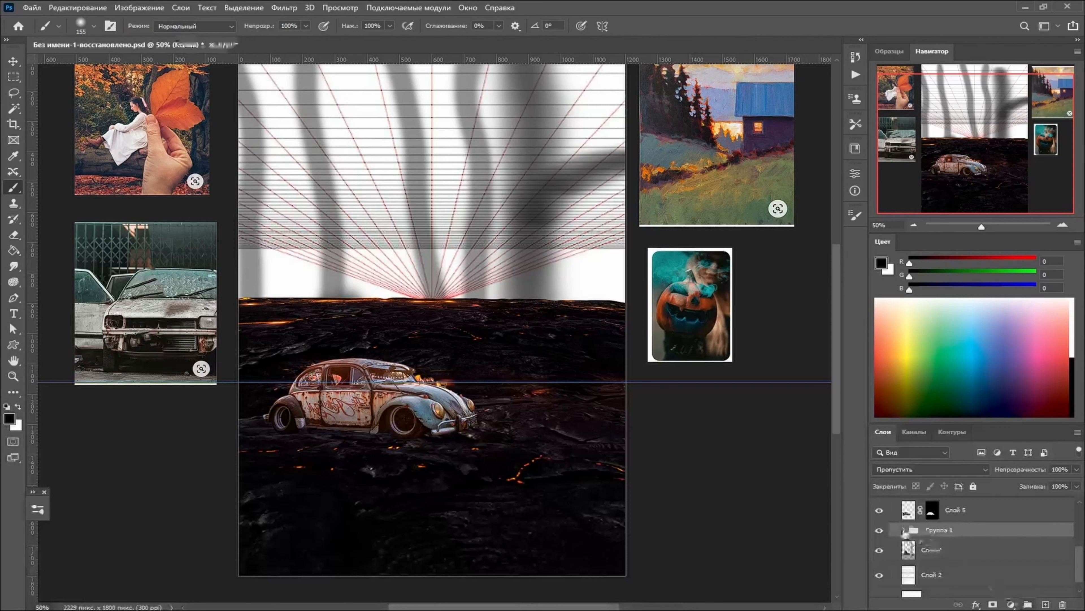
{"action": "left_click", "coordinate": [903, 531]}
{"action": "left_click", "coordinate": [905, 548]}
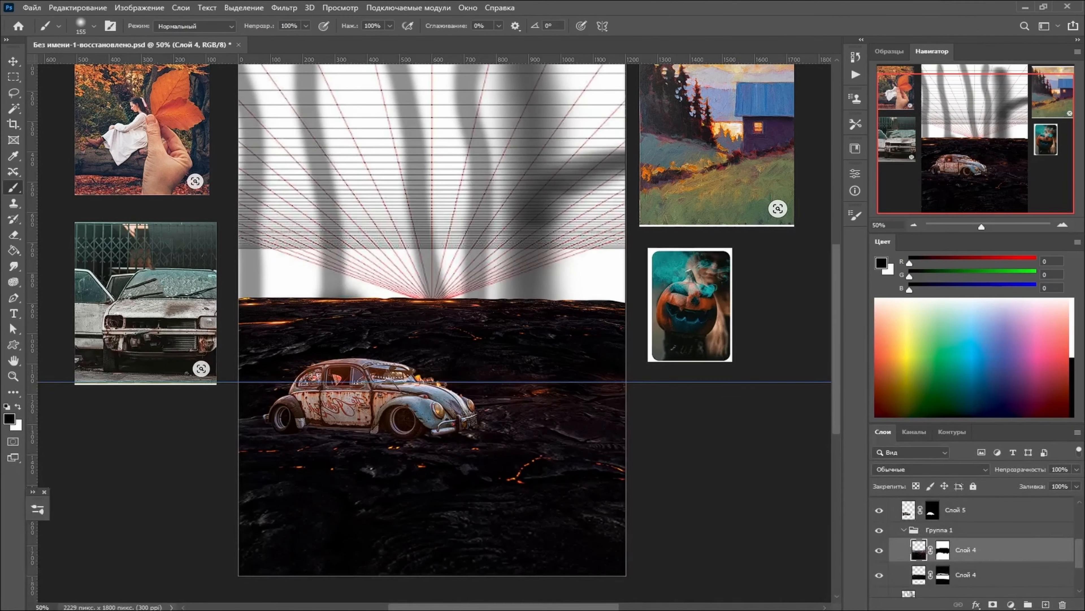
{"action": "left_click", "coordinate": [904, 530]}
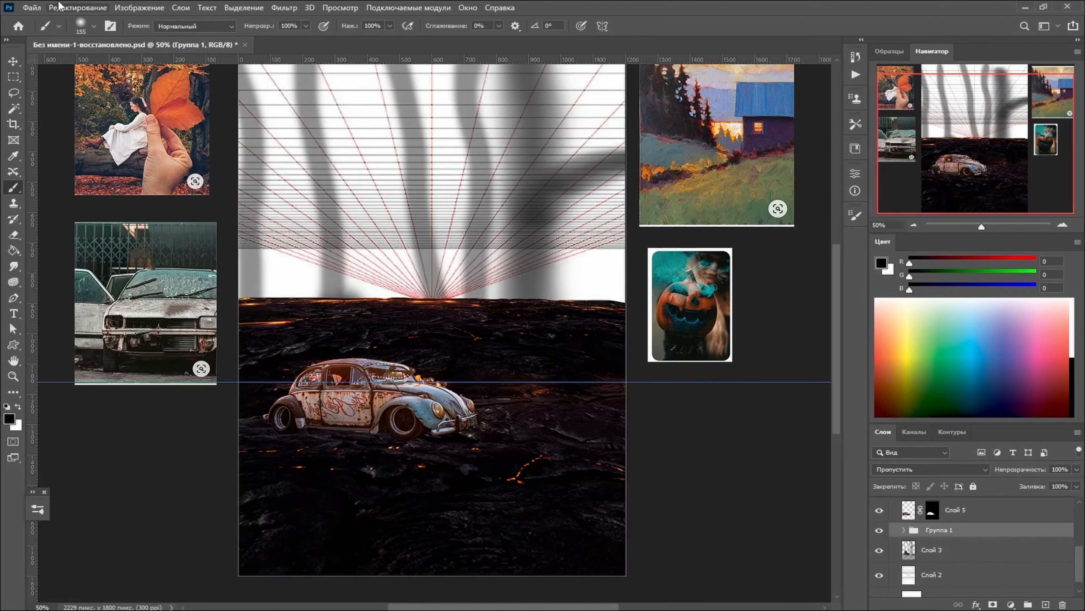
- Distort the lava ground group with Free Transform, raising its upper left corner and drawing the upper right corner inward
{"action": "left_click", "coordinate": [77, 7]}
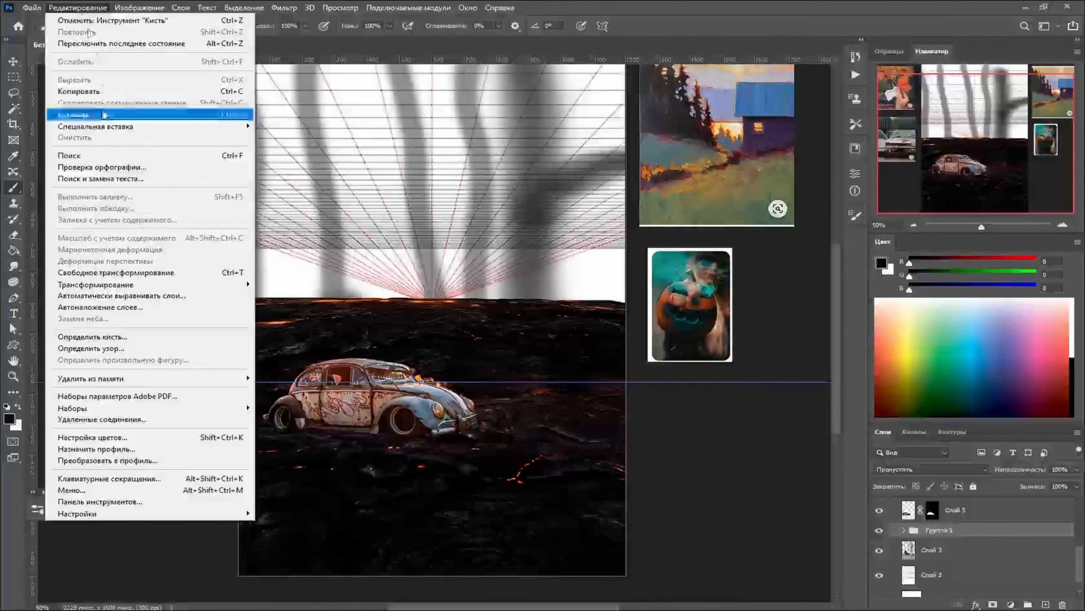
{"action": "left_click", "coordinate": [128, 273]}
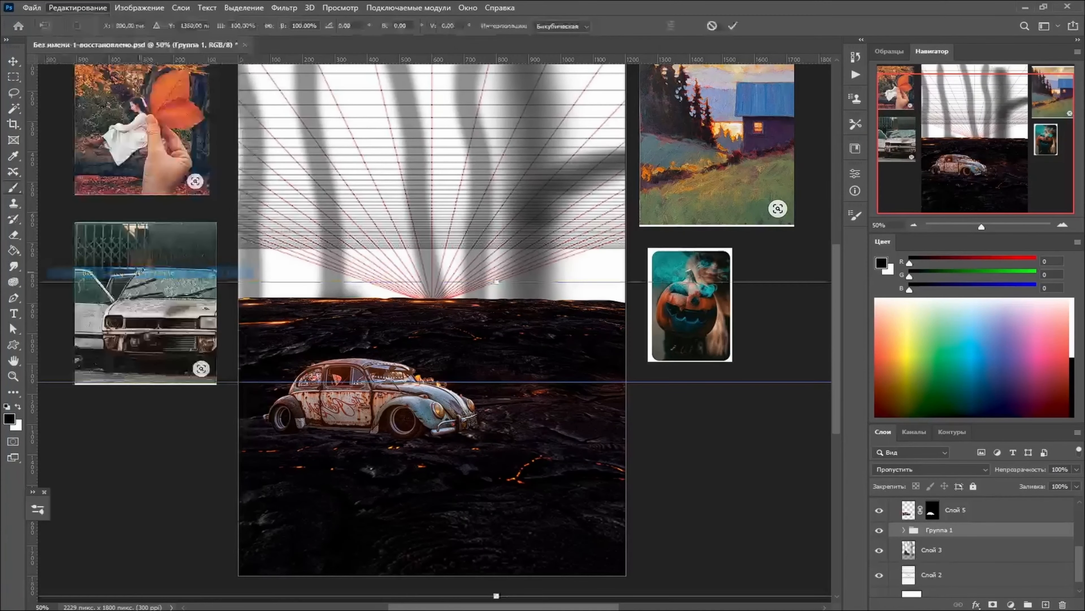
{"action": "key", "text": "ctrl+minus"}
{"action": "key", "text": "ctrl+minus"}
{"action": "key", "text": "ctrl+minus"}
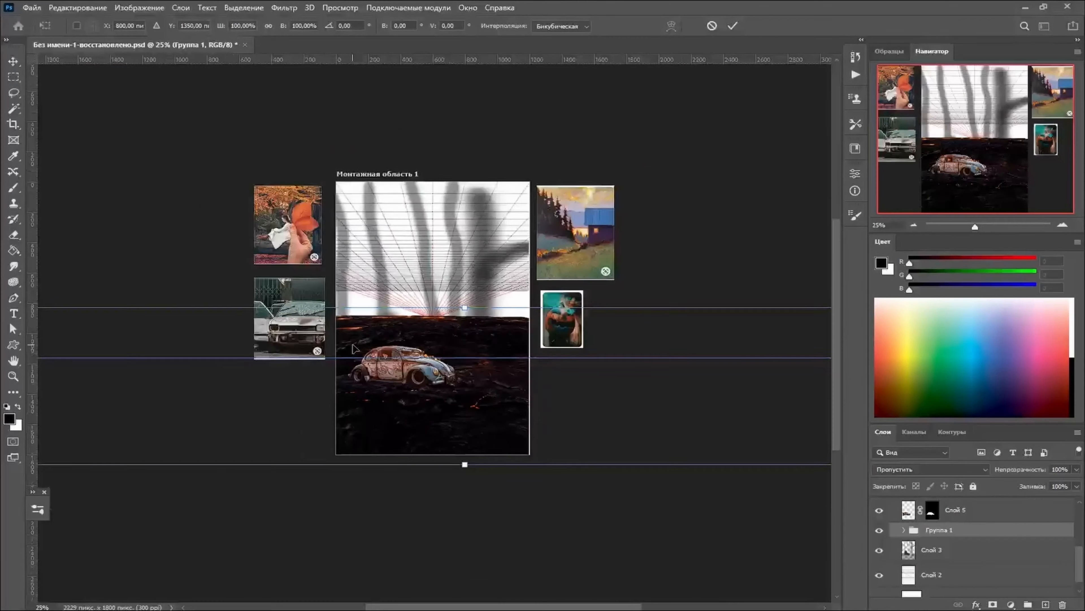
{"action": "left_click_drag", "start_coordinate": [765, 317], "coordinate": [753, 317]}
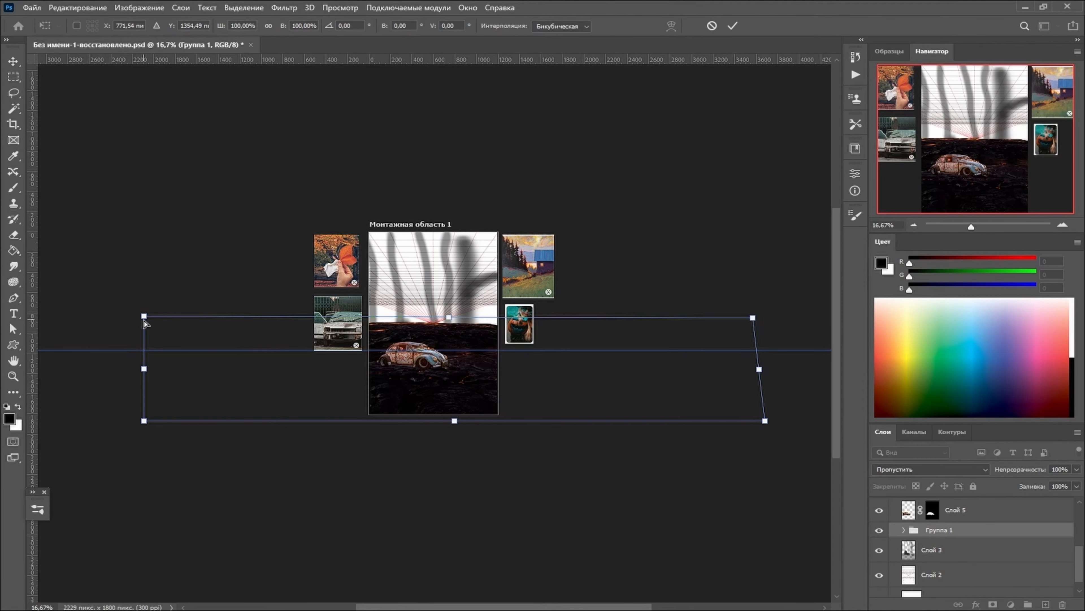
{"action": "left_click_drag", "start_coordinate": [144, 316], "coordinate": [144, 306]}
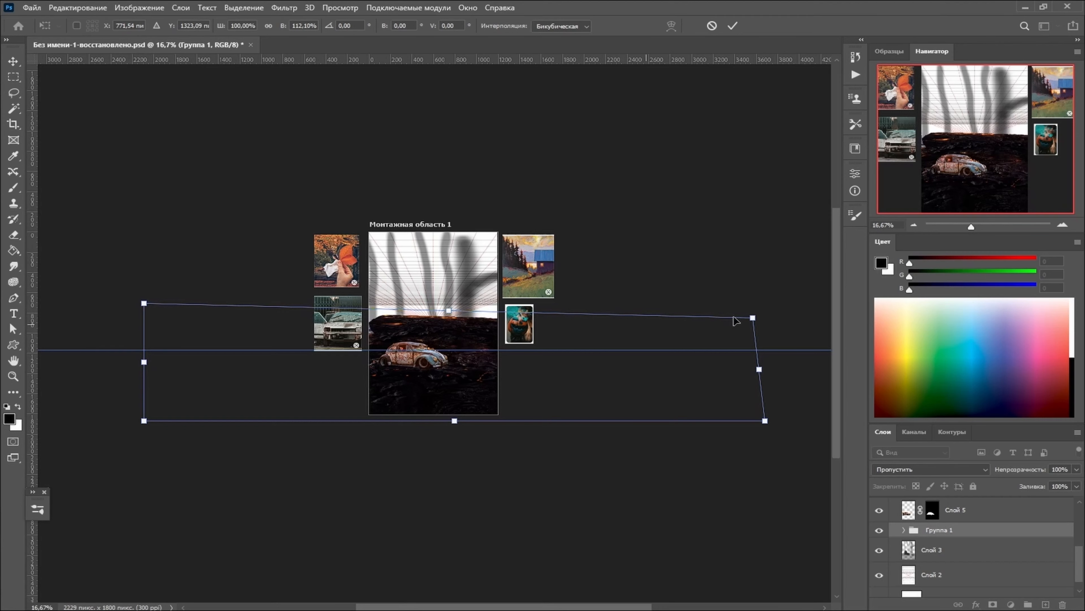
{"action": "left_click_drag", "start_coordinate": [753, 318], "coordinate": [735, 312]}
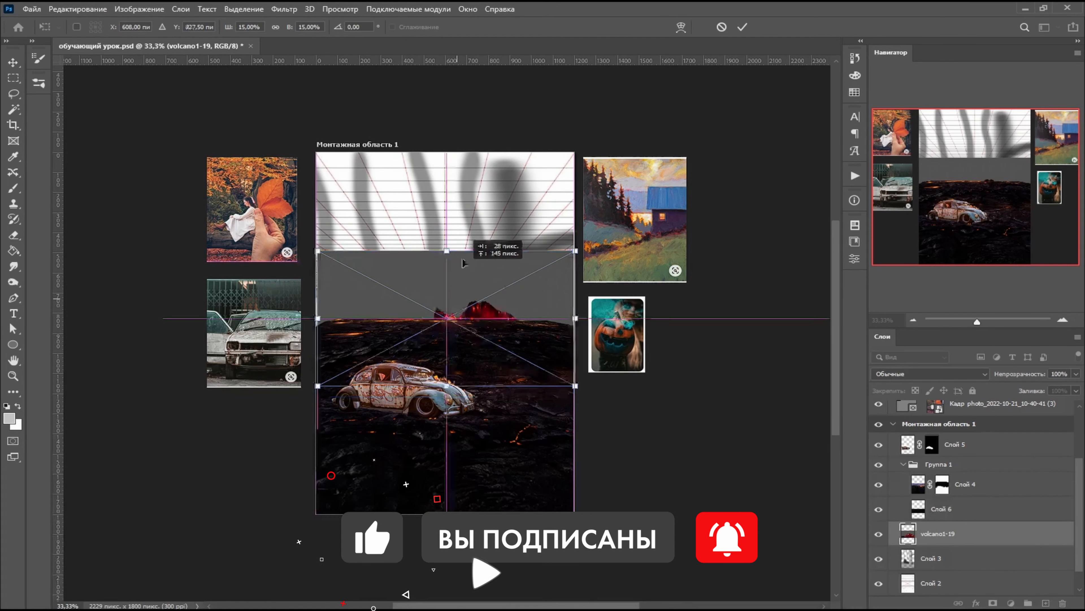
- Place the volcano1-19 image behind the lava ground and enlarge it to about 21.39% so it spans the artboard's width
{"action": "left_click_drag", "start_coordinate": [463, 265], "coordinate": [508, 291]}
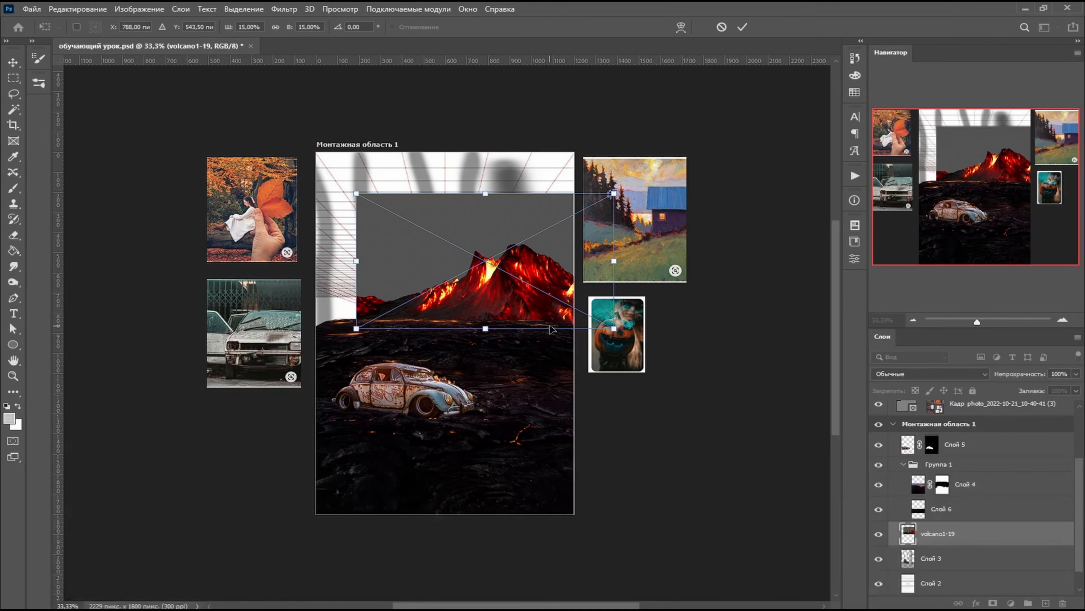
{"action": "key", "text": "Return"}
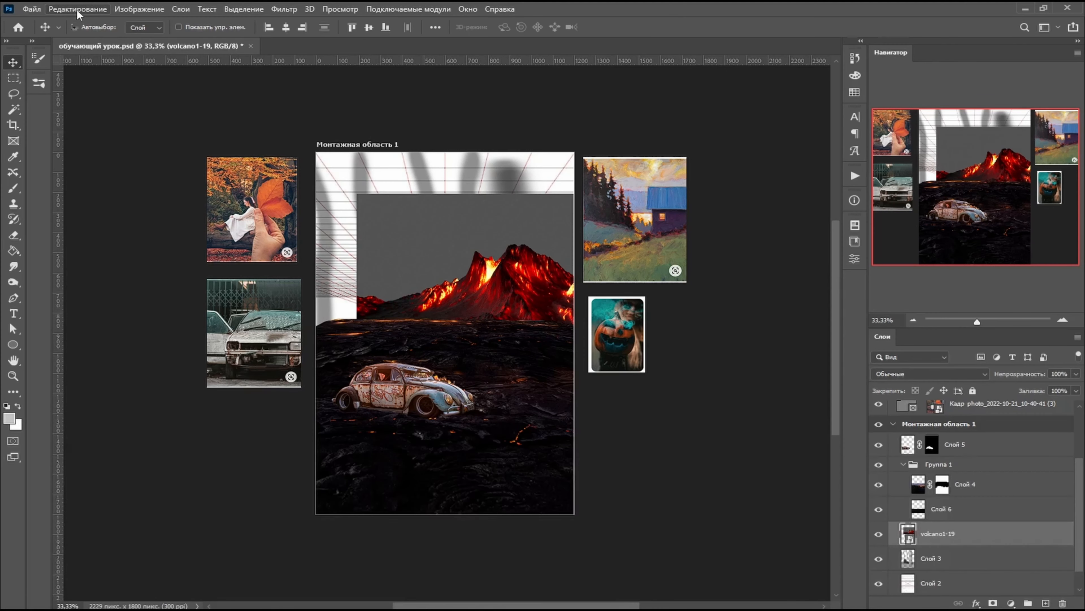
{"action": "key", "text": "ctrl+t"}
{"action": "left_click_drag", "start_coordinate": [356, 194], "coordinate": [256, 140]}
{"action": "left_click_drag", "start_coordinate": [525, 240], "coordinate": [576, 249]}
{"action": "left_click_drag", "start_coordinate": [664, 150], "coordinate": [666, 157]}
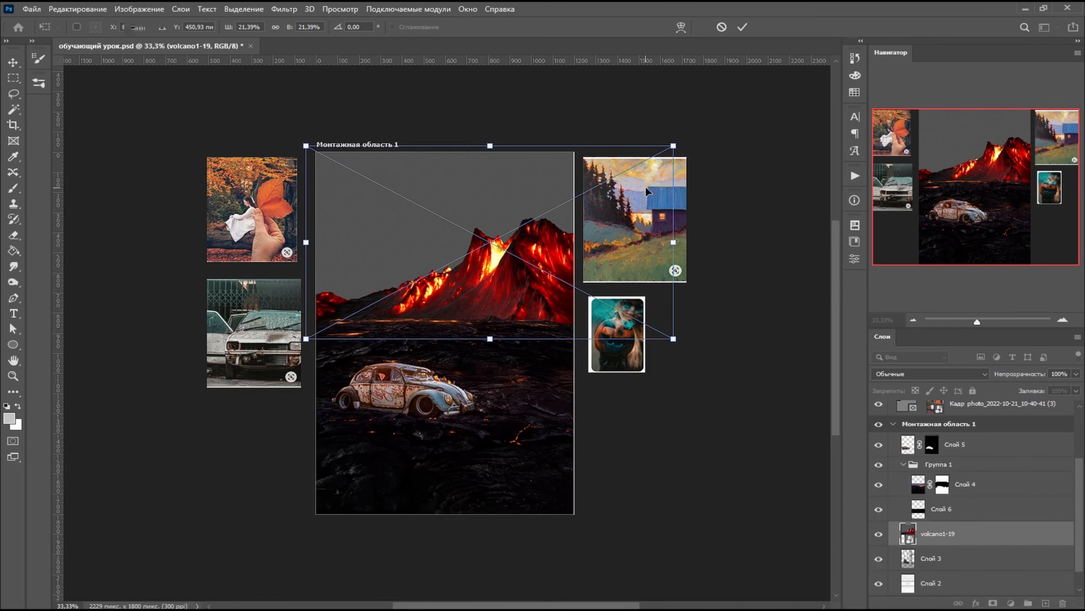
{"action": "key", "text": "Return"}
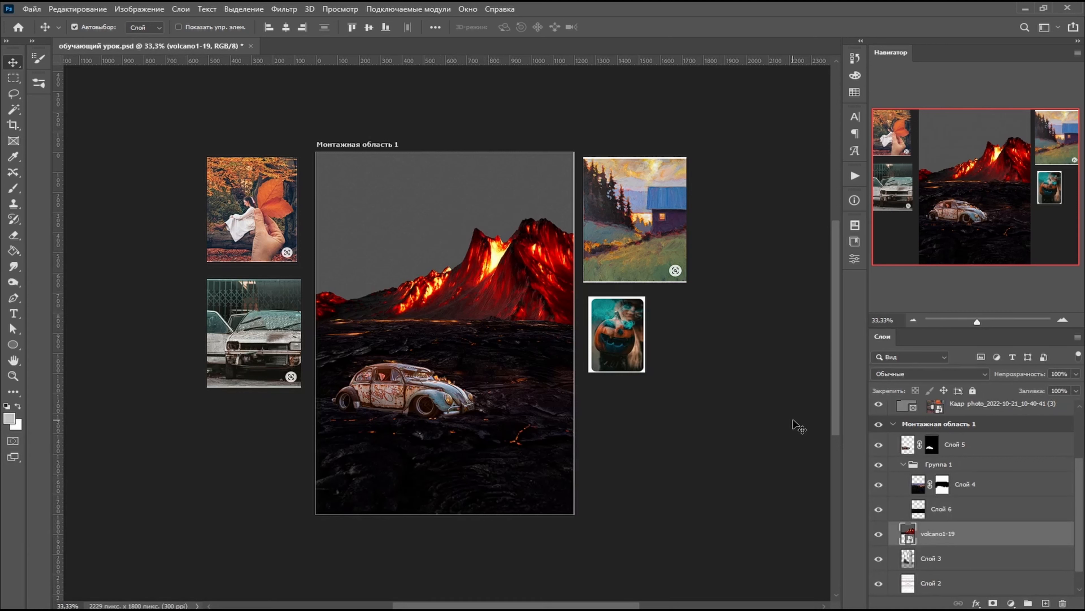
- Mask out the volcano's grey sky by selecting it with the Magic Wand, inverting the selection and adding a layer mask
{"action": "left_click", "coordinate": [13, 112]}
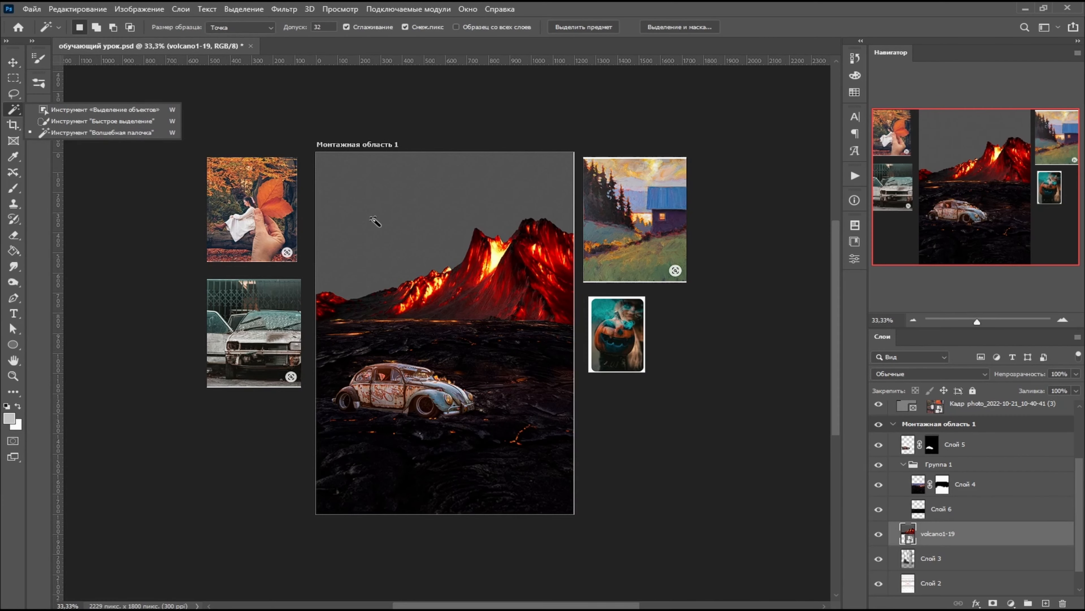
{"action": "left_click", "coordinate": [116, 134]}
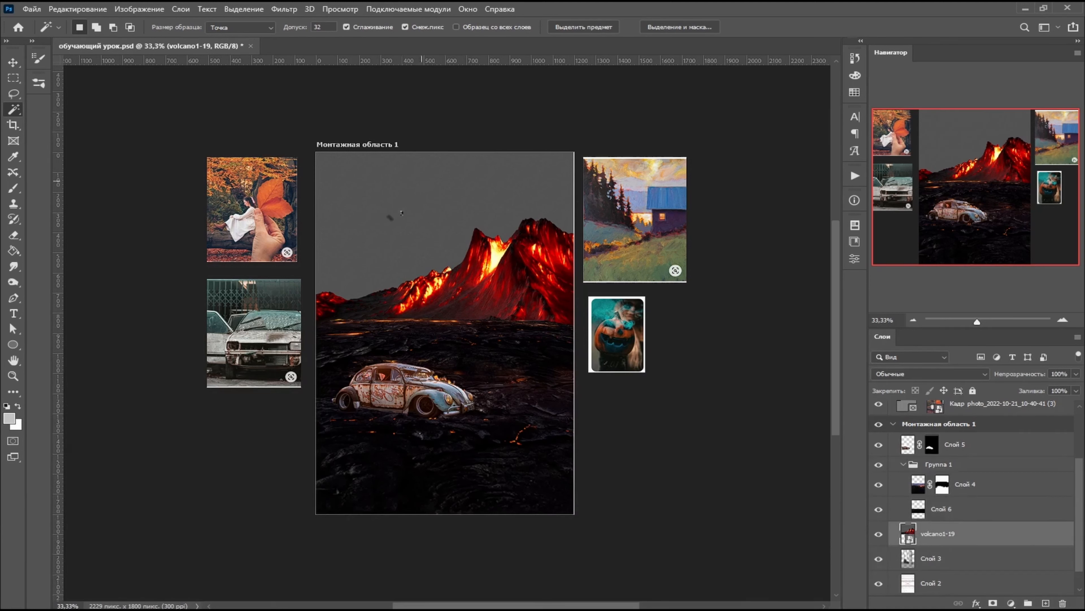
{"action": "left_click", "coordinate": [466, 185]}
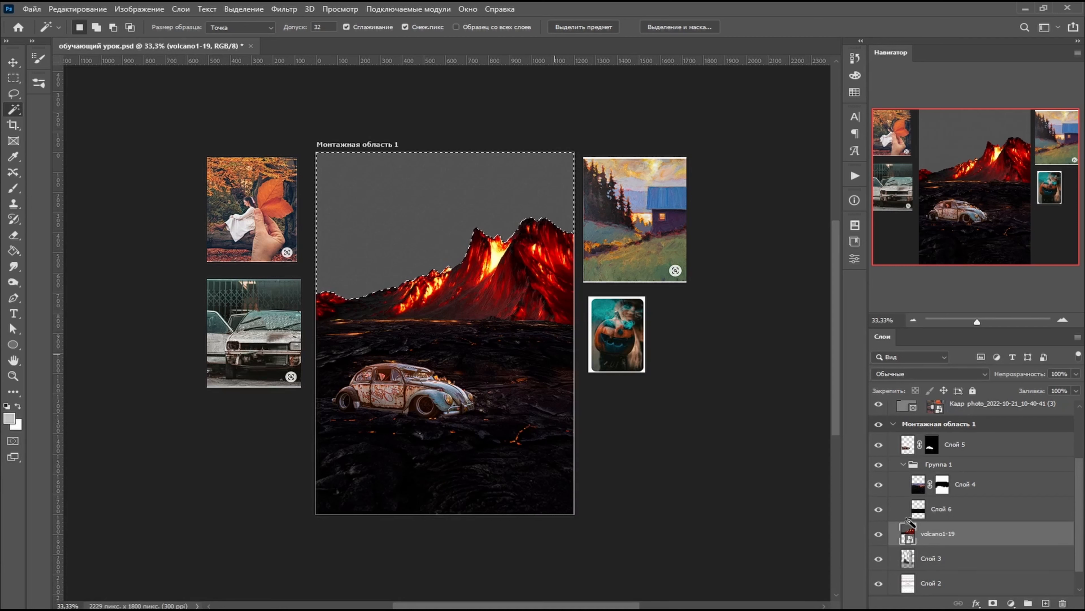
{"action": "left_click", "coordinate": [992, 602]}
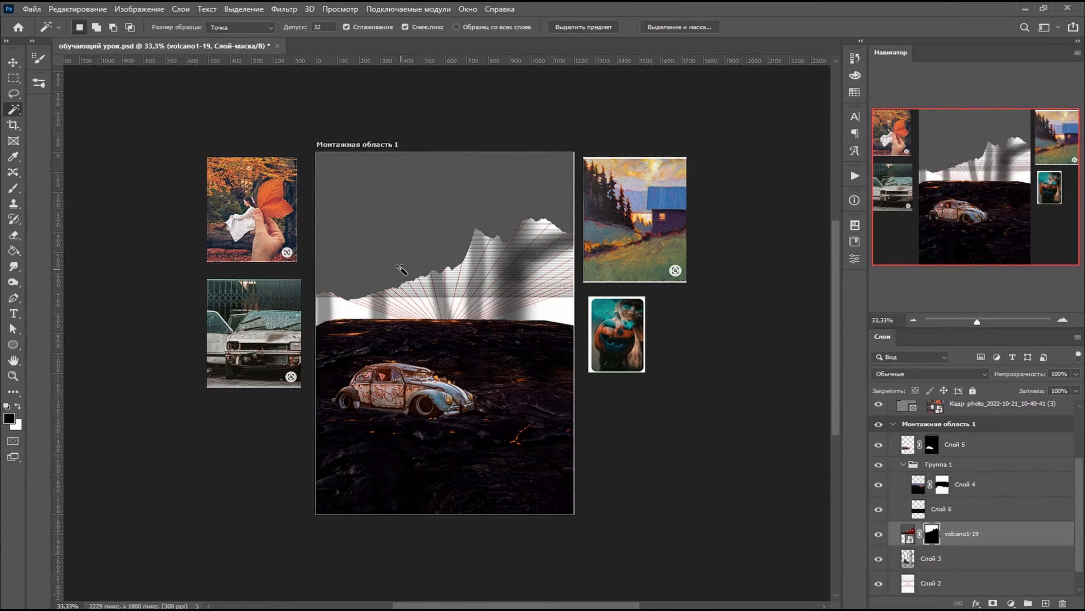
{"action": "key", "text": "ctrl+z"}
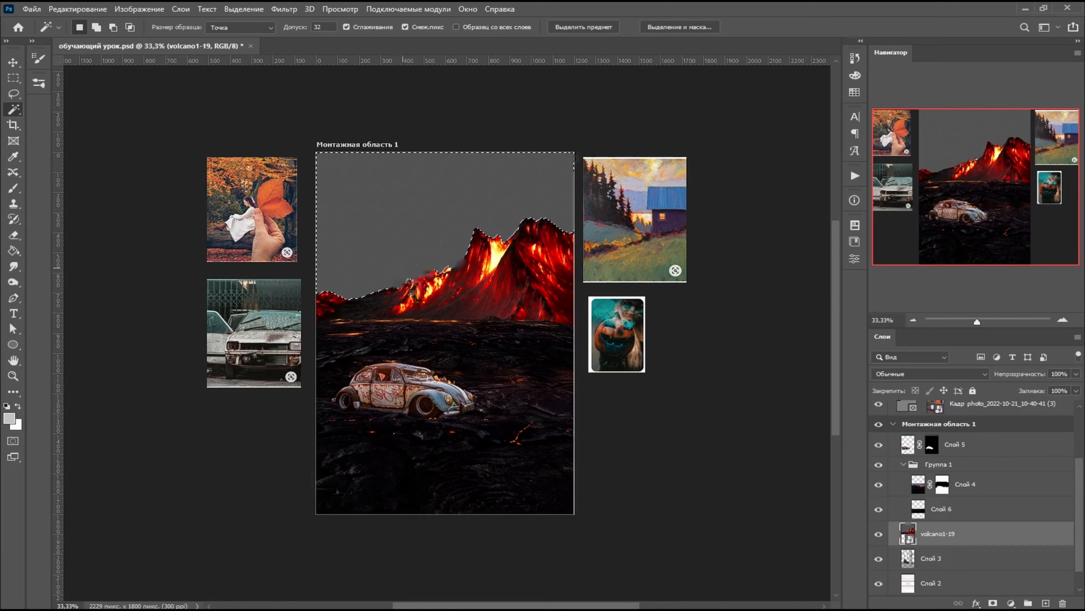
{"action": "right_click", "coordinate": [440, 302]}
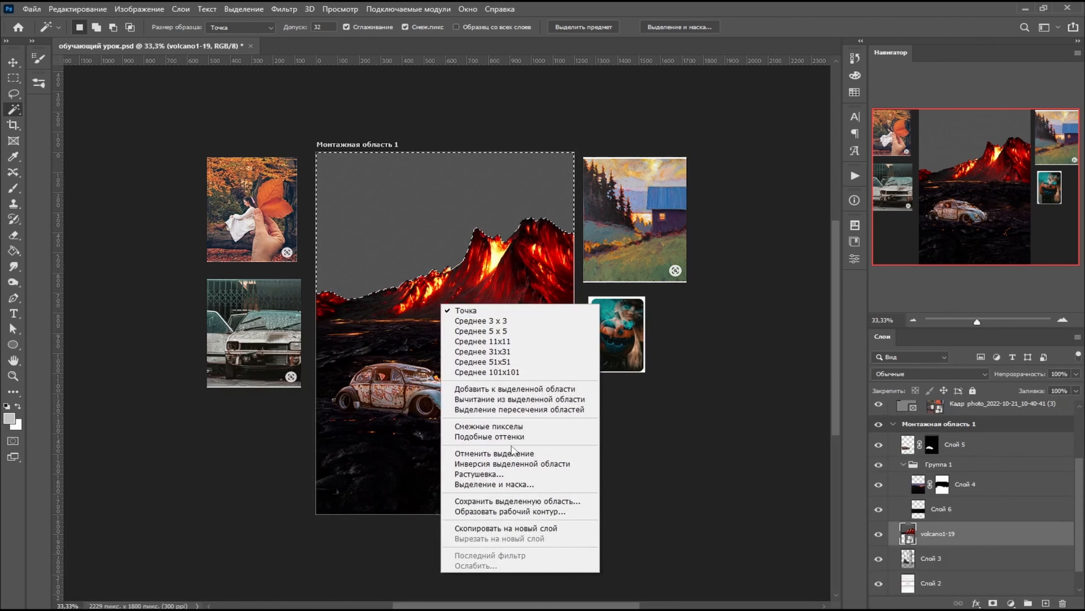
{"action": "left_click", "coordinate": [511, 463]}
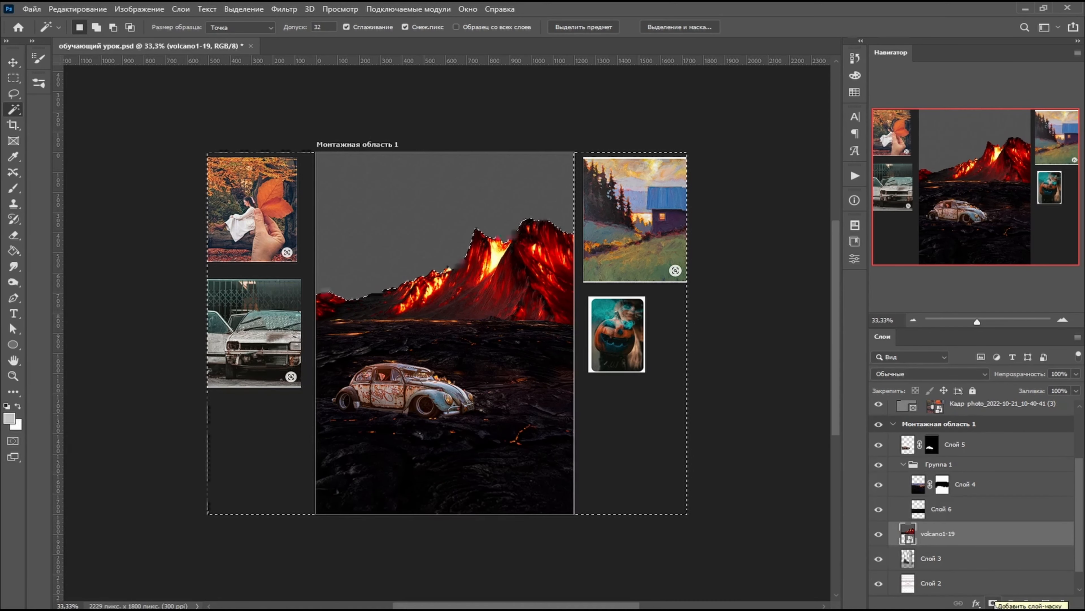
{"action": "left_click", "coordinate": [992, 602]}
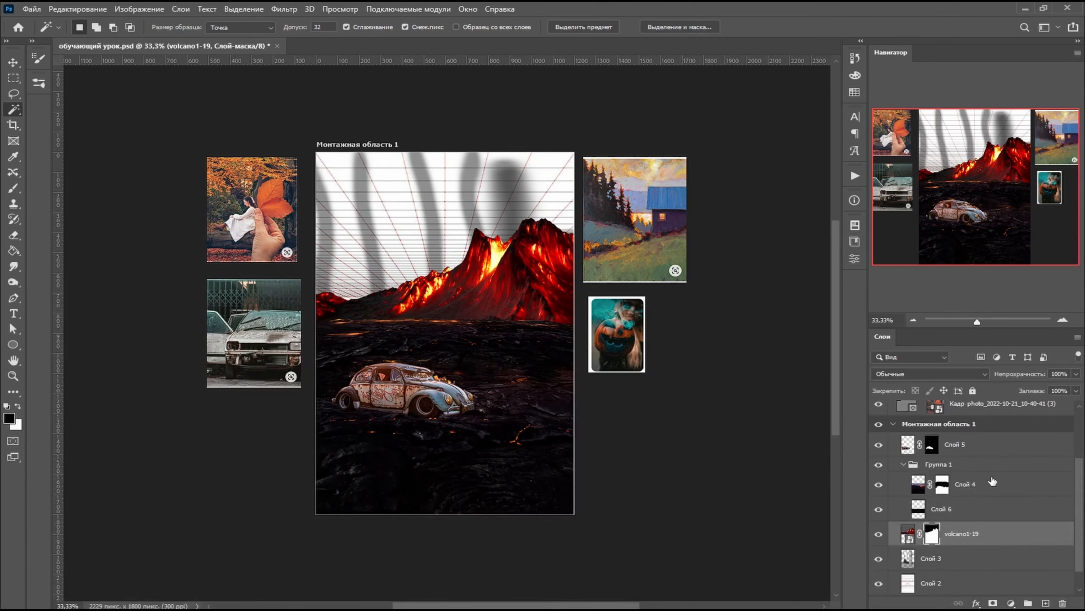
- Duplicate the masked volcano layer, flip the copy horizontally and place it beneath the original volcano layer
{"action": "left_click_drag", "start_coordinate": [1051, 595], "coordinate": [1045, 603]}
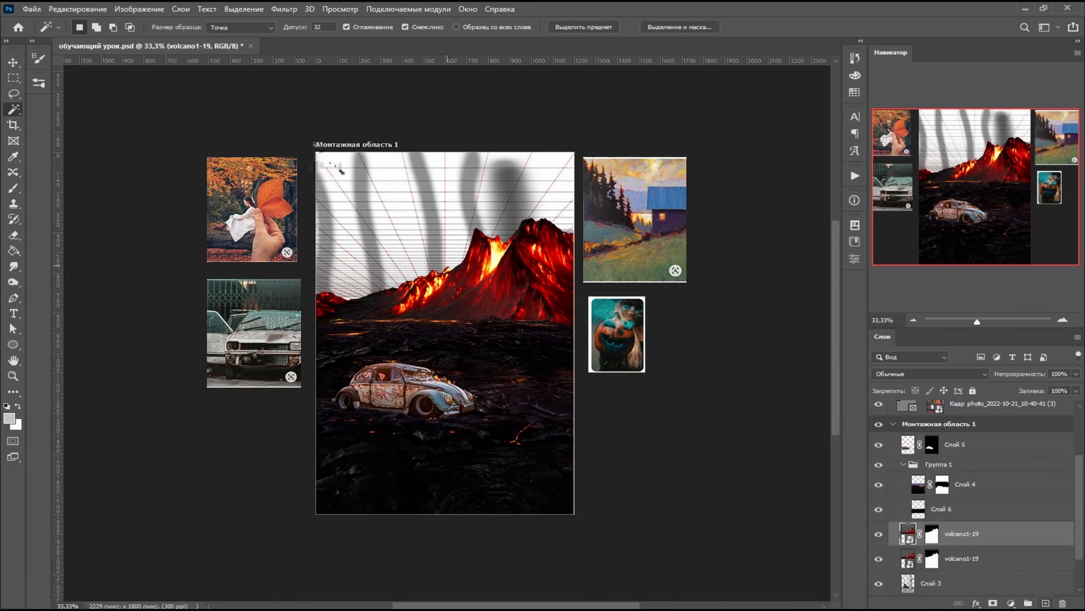
{"action": "key", "text": "ctrl+z"}
{"action": "left_click_drag", "start_coordinate": [957, 540], "coordinate": [1045, 602]}
{"action": "left_click", "coordinate": [78, 9]}
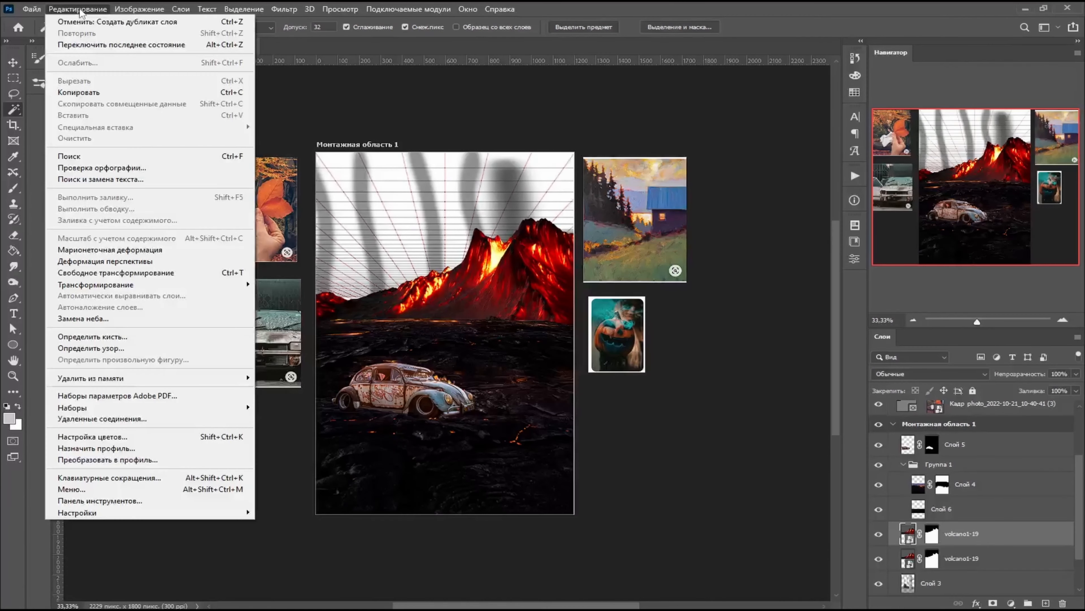
{"action": "mouse_move", "coordinate": [239, 284]}
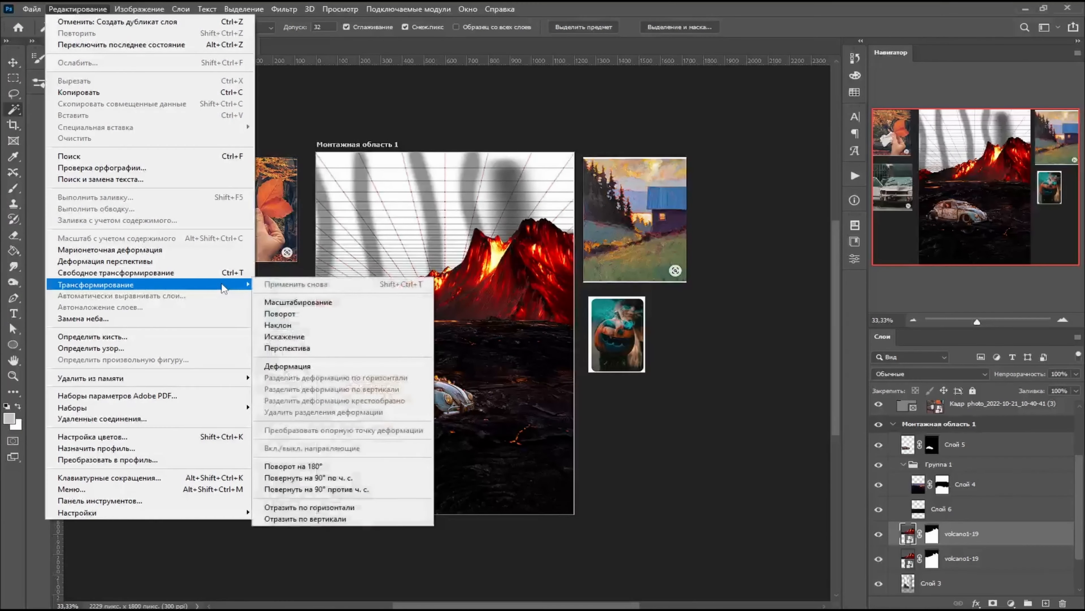
{"action": "left_click", "coordinate": [353, 508]}
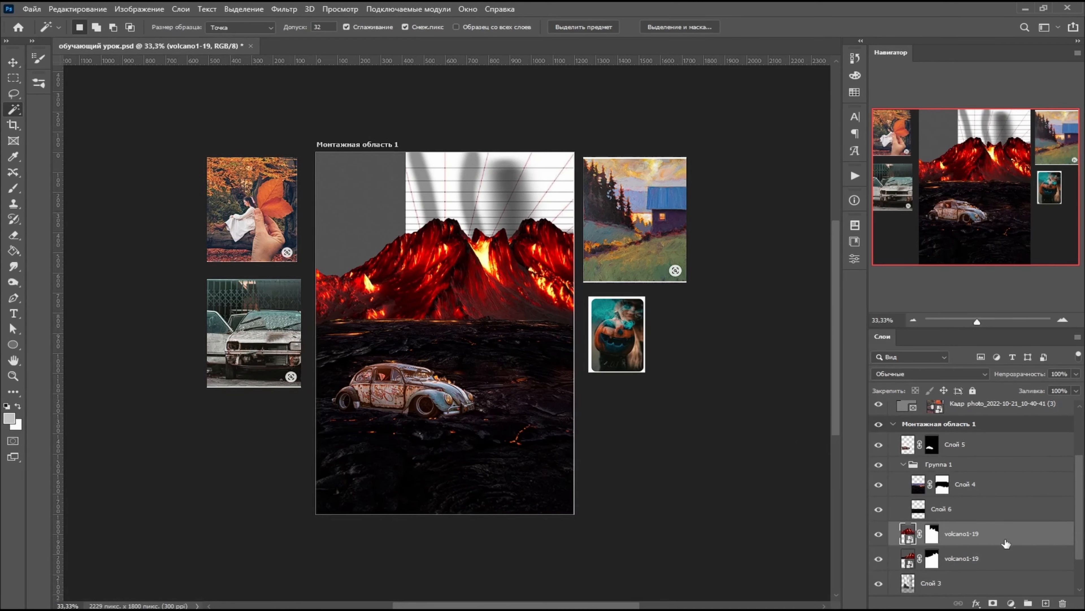
{"action": "left_click_drag", "start_coordinate": [1001, 544], "coordinate": [995, 574]}
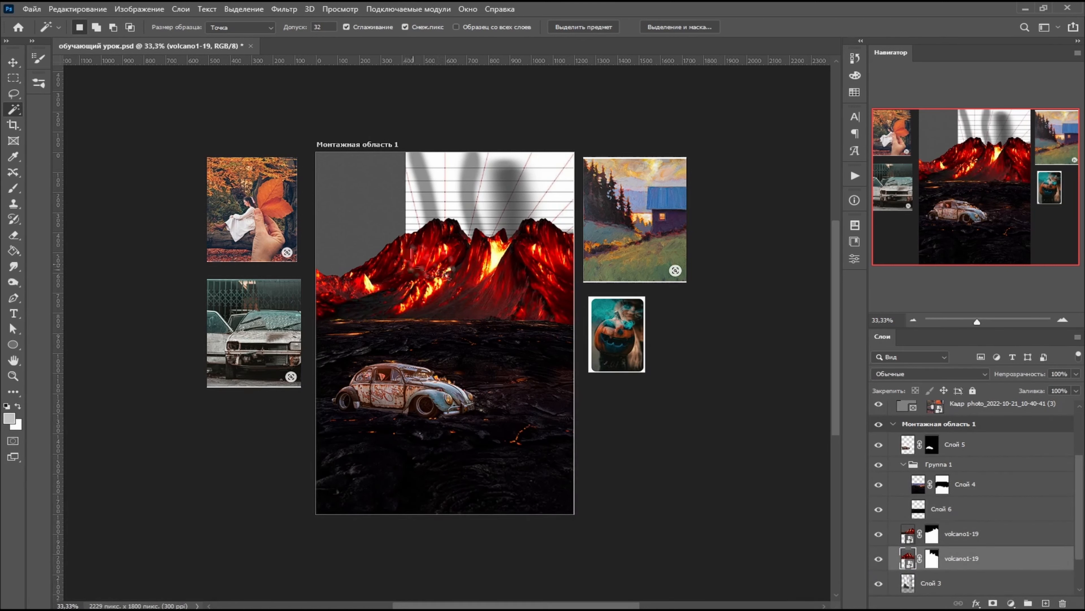
- Select the leftover grey sky of the mirrored volcano and hide it on its mask with a black 155 px hard round brush, then deselect
{"action": "left_click", "coordinate": [344, 193]}
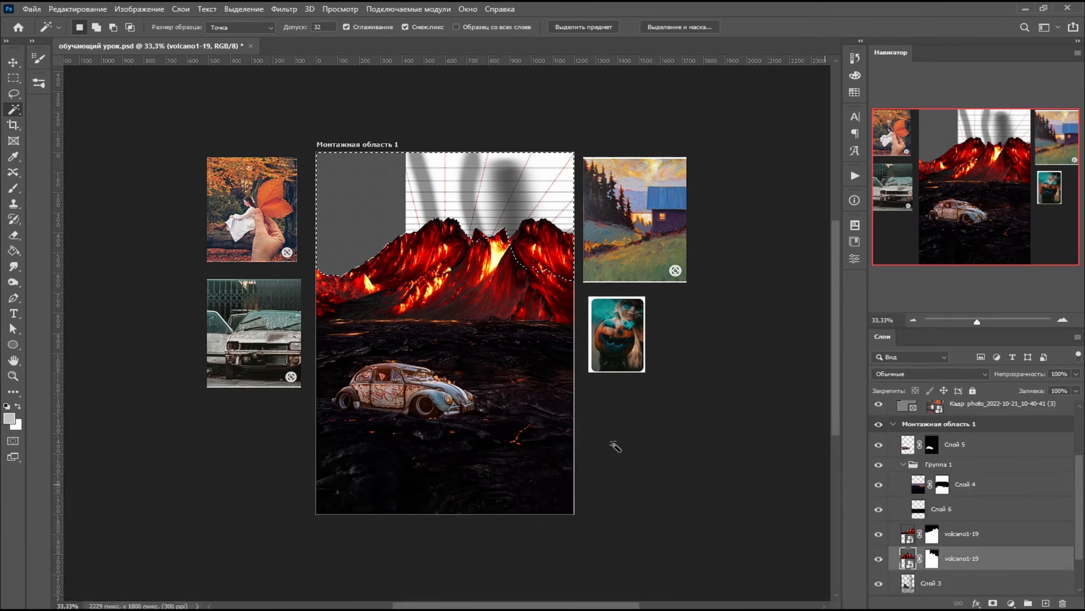
{"action": "left_click", "coordinate": [7, 406]}
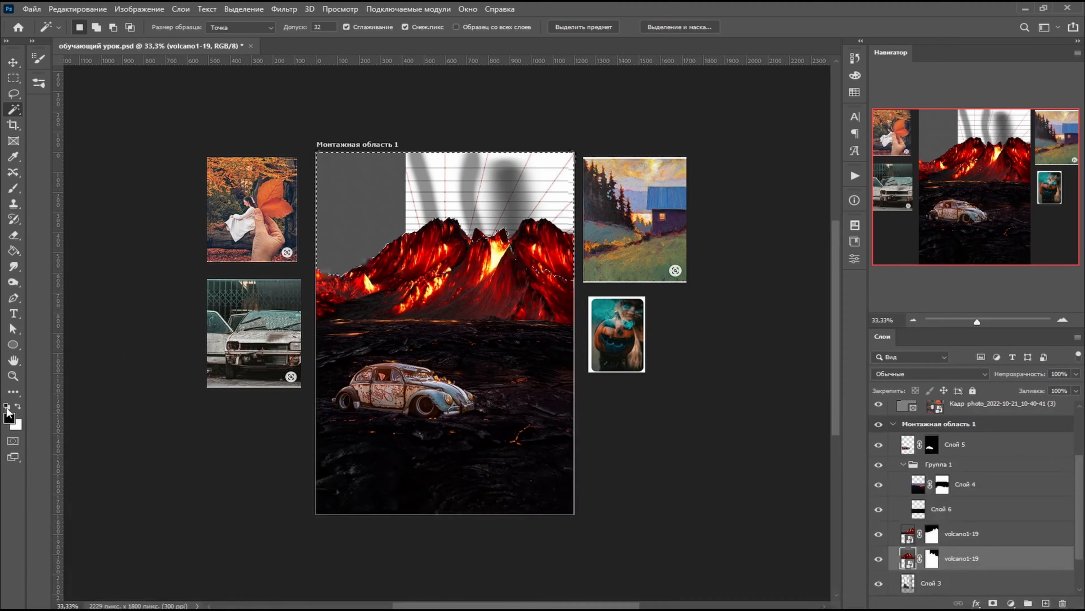
{"action": "key", "text": "b"}
{"action": "right_click", "coordinate": [352, 231]}
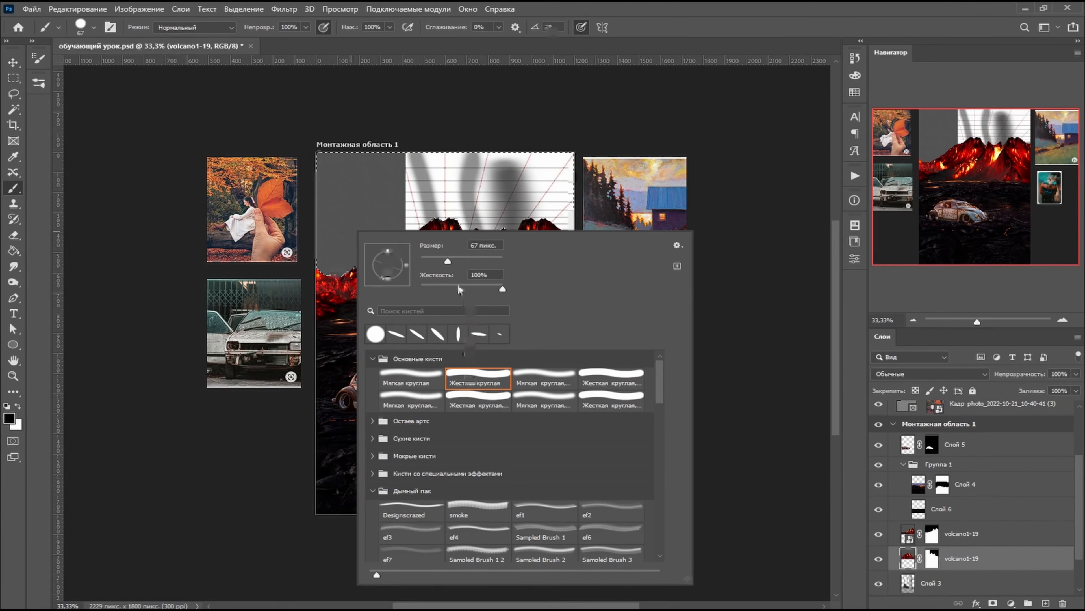
{"action": "left_click_drag", "start_coordinate": [448, 261], "coordinate": [473, 262]}
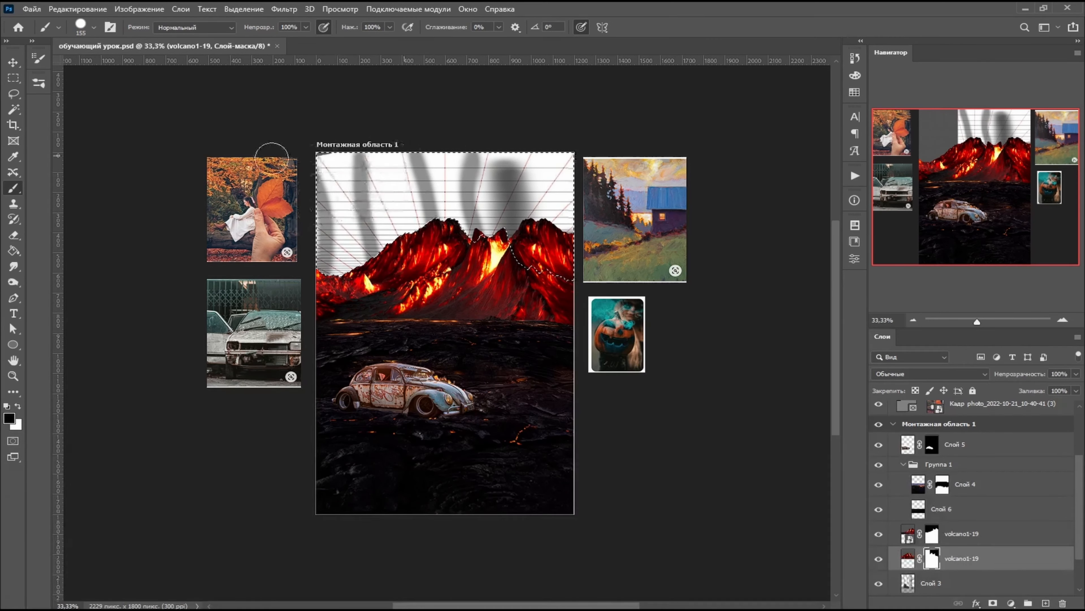
{"action": "left_click", "coordinate": [13, 78]}
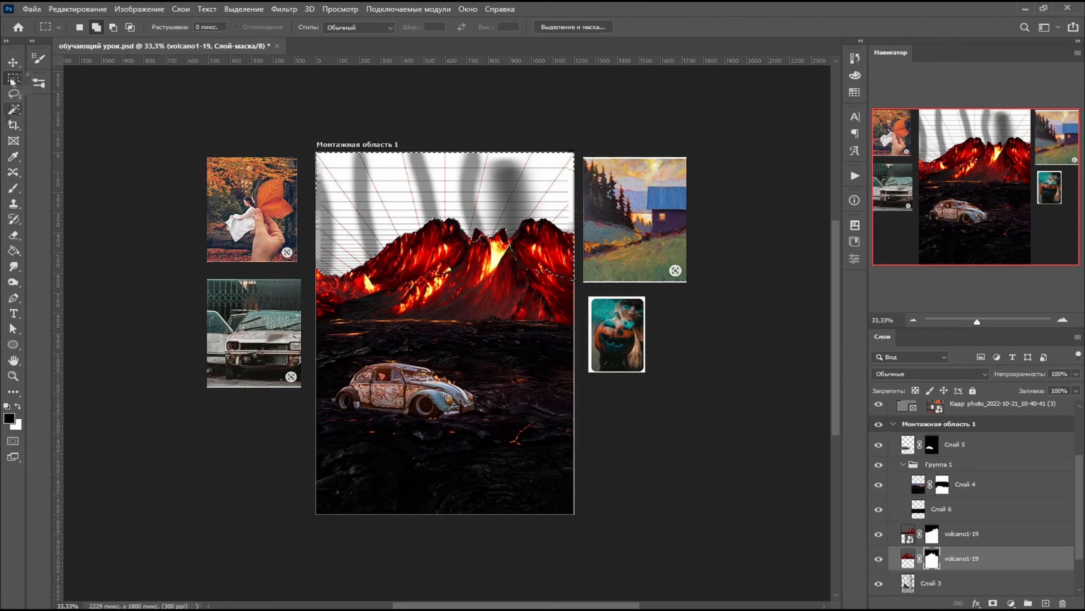
{"action": "right_click", "coordinate": [373, 184]}
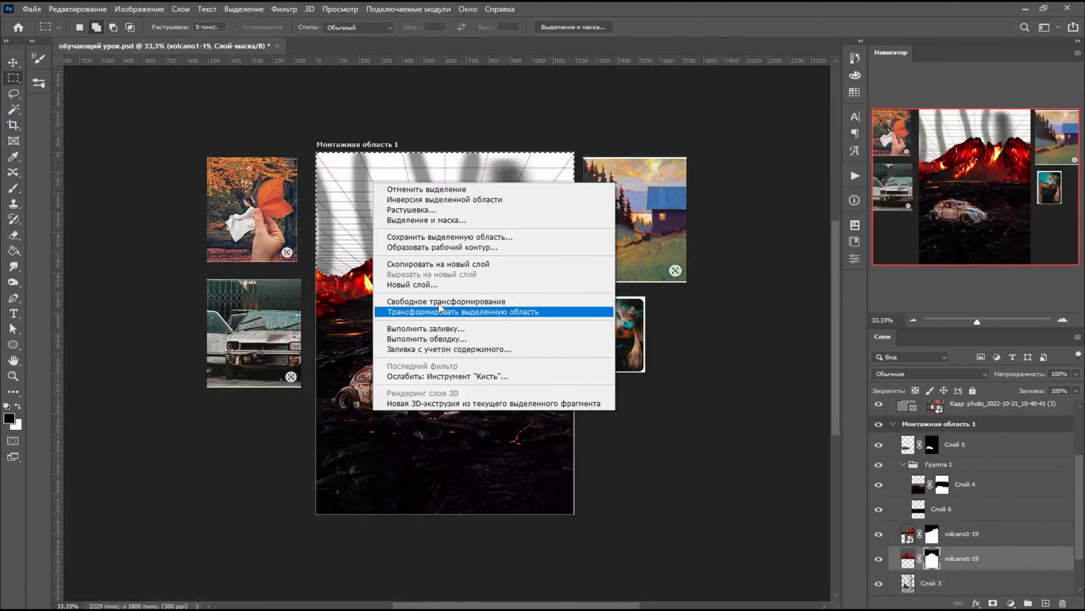
{"action": "left_click", "coordinate": [410, 189]}
- Move the mirrored volcano to the artboard's left side and scale it down to about 69% beside the original
{"action": "key", "text": "v"}
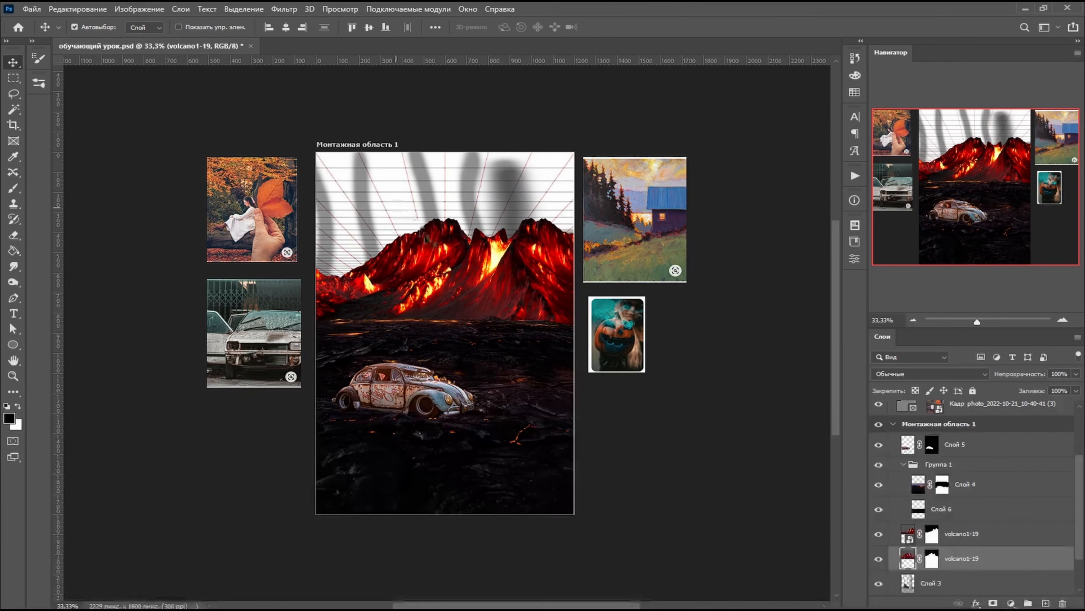
{"action": "left_click_drag", "start_coordinate": [428, 257], "coordinate": [397, 239]}
{"action": "left_click", "coordinate": [75, 9]}
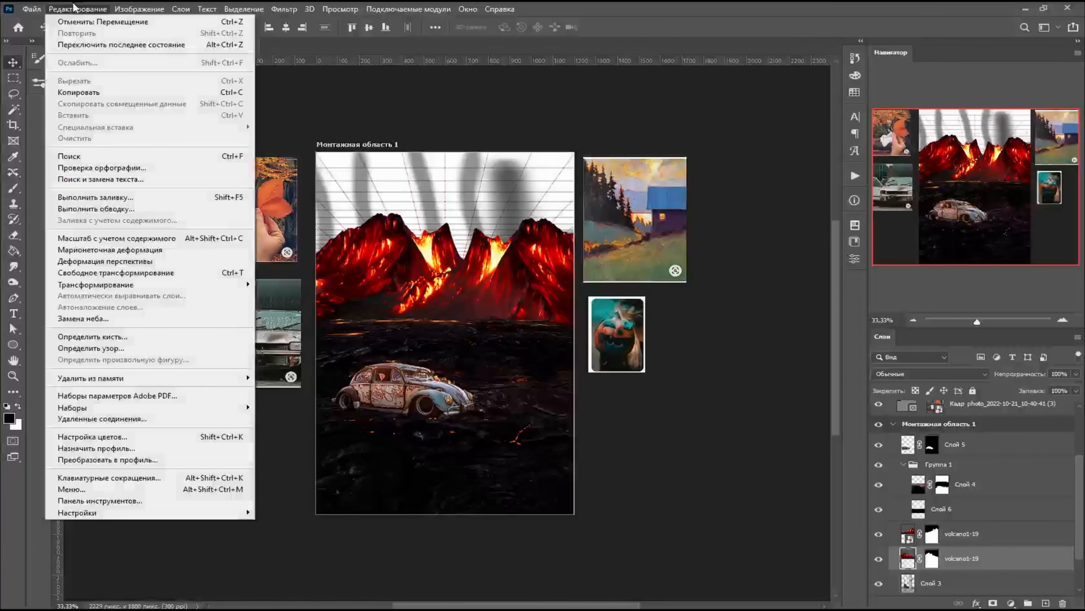
{"action": "left_click", "coordinate": [115, 272]}
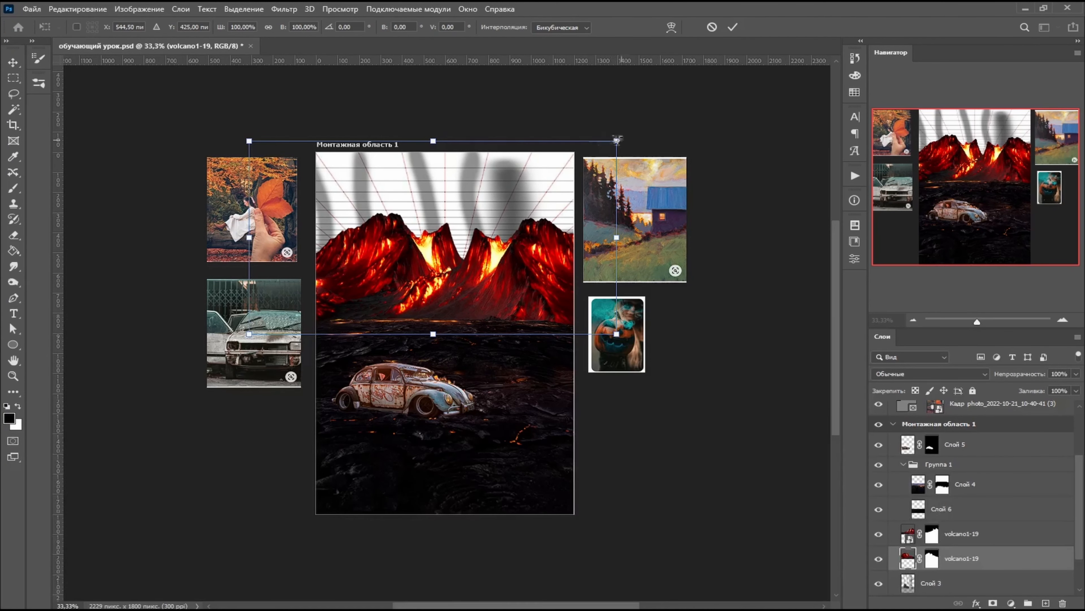
{"action": "left_click_drag", "start_coordinate": [619, 139], "coordinate": [554, 171]}
{"action": "left_click_drag", "start_coordinate": [397, 267], "coordinate": [406, 257]}
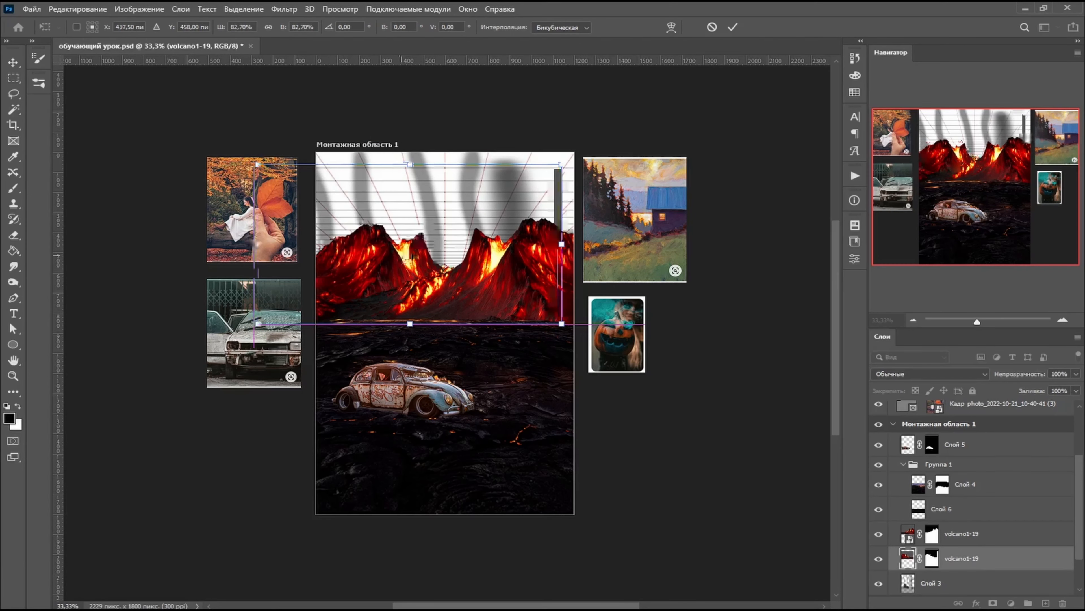
{"action": "left_click_drag", "start_coordinate": [562, 165], "coordinate": [514, 186]}
{"action": "mouse_move", "coordinate": [452, 260]}
{"action": "left_mouse_down"}
{"action": "mouse_move", "coordinate": [455, 246]}
{"action": "mouse_move", "coordinate": [435, 246]}
{"action": "left_mouse_up"}
{"action": "left_click_drag", "start_coordinate": [496, 176], "coordinate": [496, 176]}
{"action": "left_click_drag", "start_coordinate": [407, 259], "coordinate": [405, 250]}
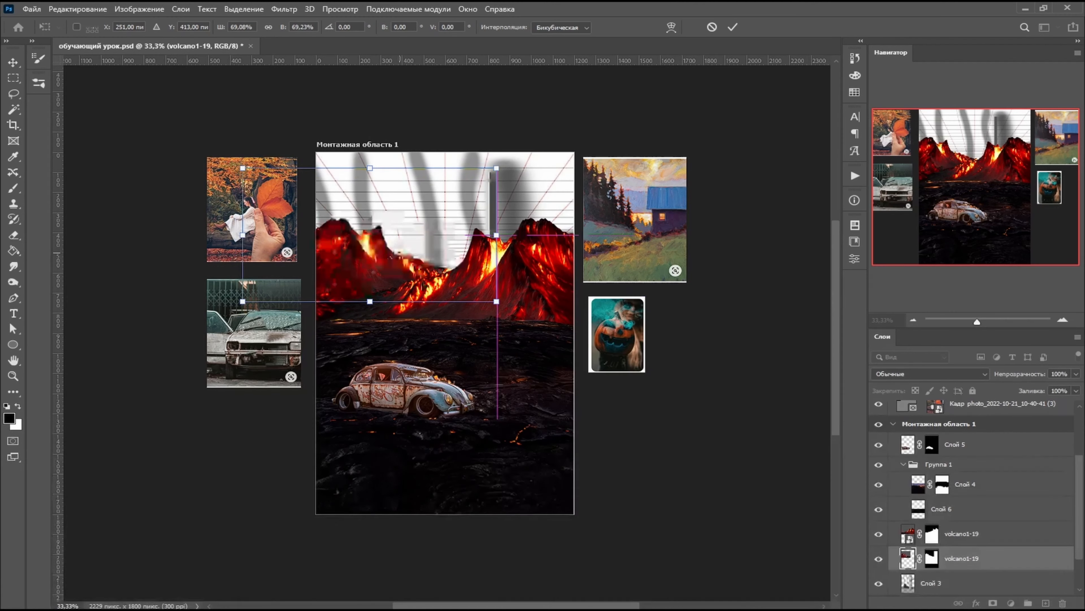
{"action": "key", "text": "Return"}
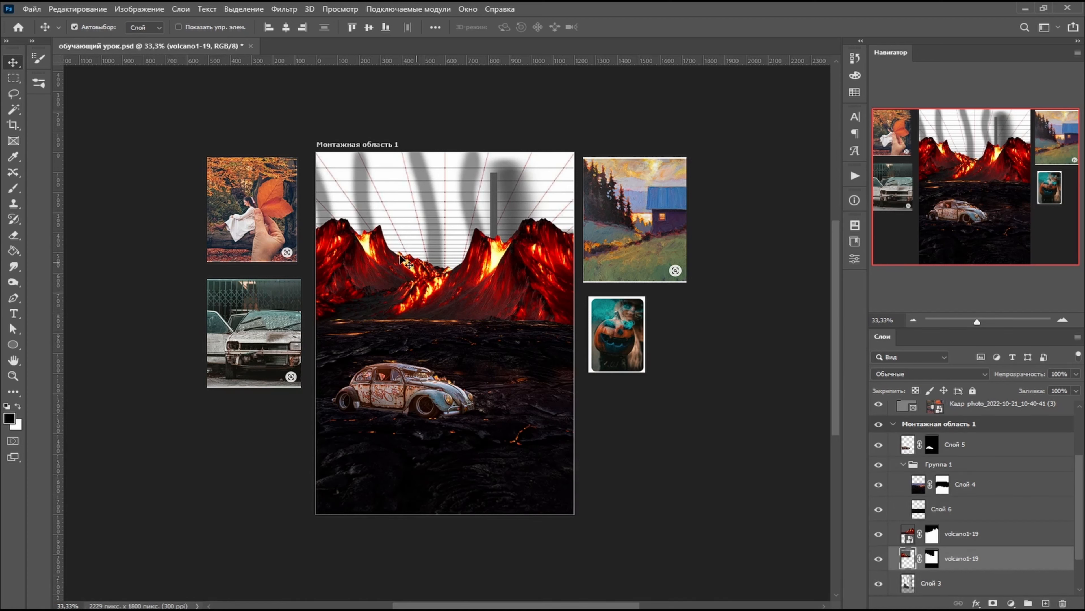
- Paint black over the leftover grey vertical strip in the sky on the mirrored volcano's layer mask
{"action": "left_click", "coordinate": [13, 188]}
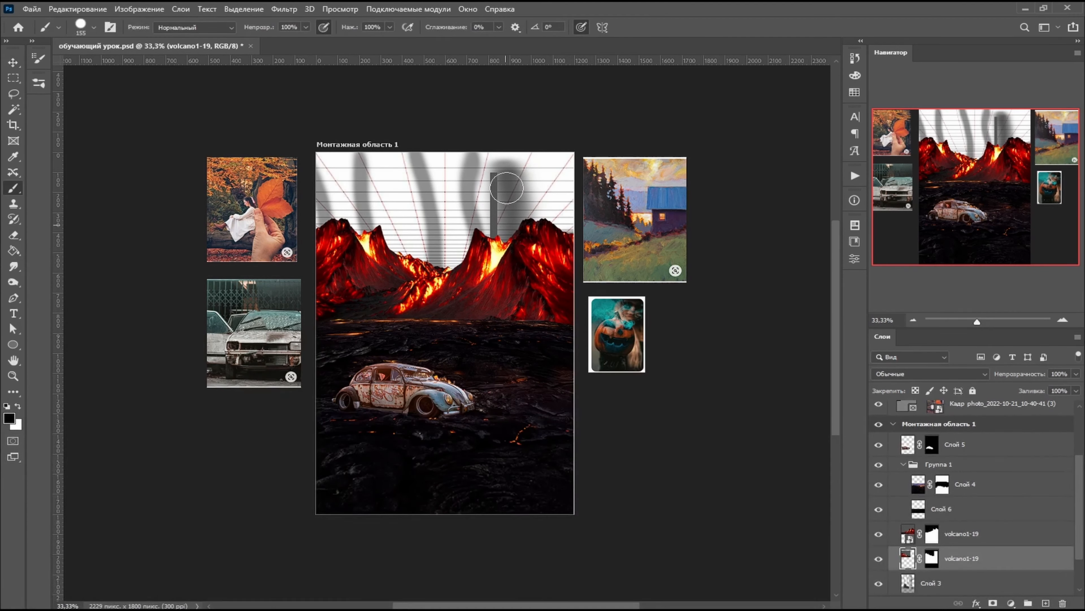
{"action": "left_click_drag", "start_coordinate": [499, 171], "coordinate": [496, 273]}
{"action": "key", "text": "ctrl+z"}
{"action": "left_click", "coordinate": [931, 558]}
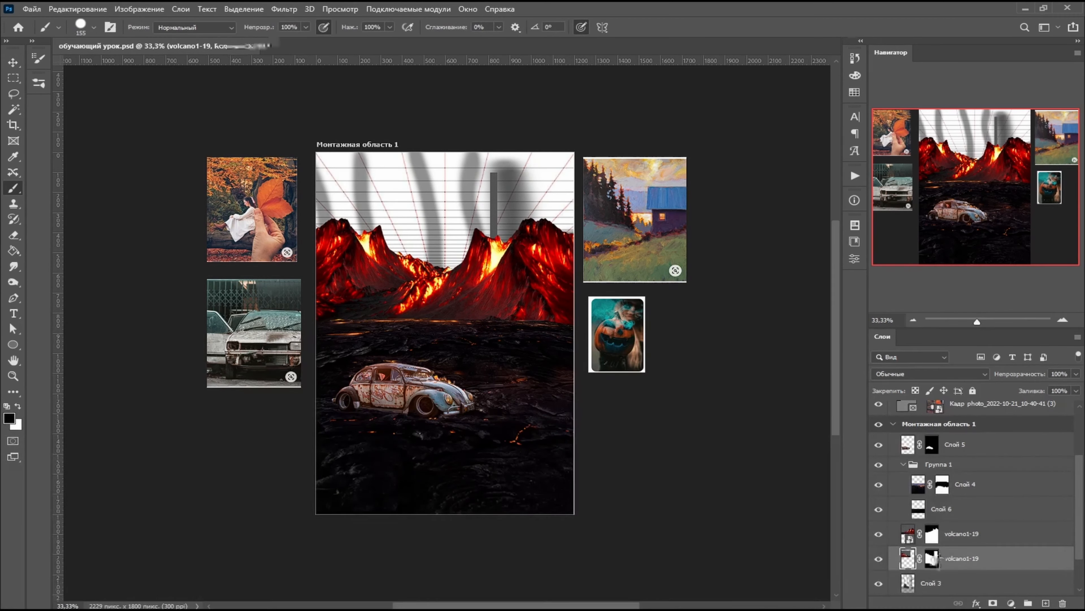
{"action": "left_click_drag", "start_coordinate": [493, 171], "coordinate": [495, 244]}
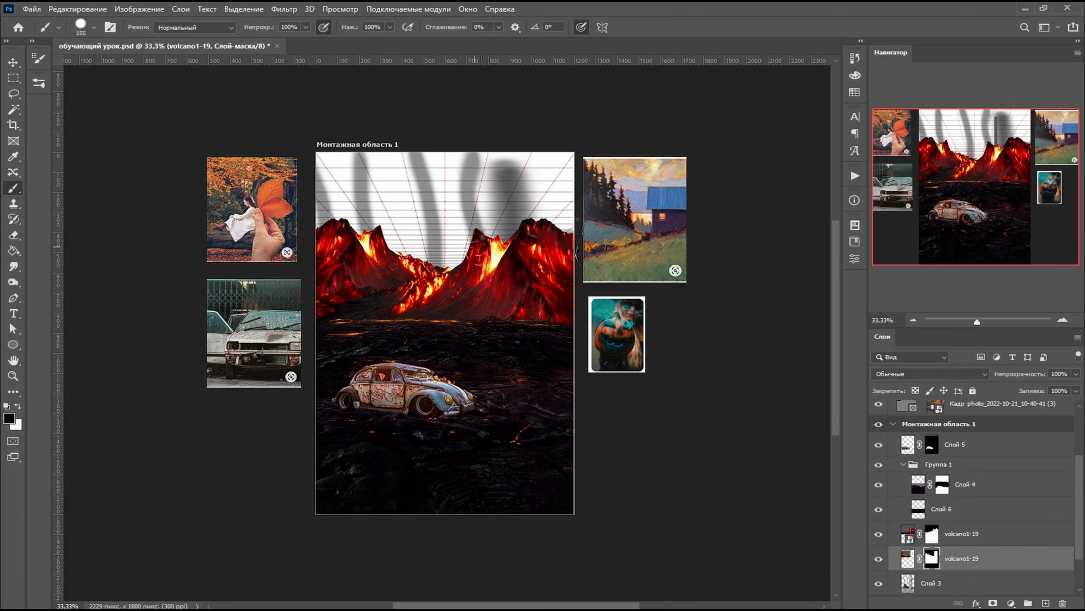
- Draw a closed Pen path around the mirrored volcano's glowing crater, from its main peak down the slope and back through the sky
{"action": "key", "text": "m"}
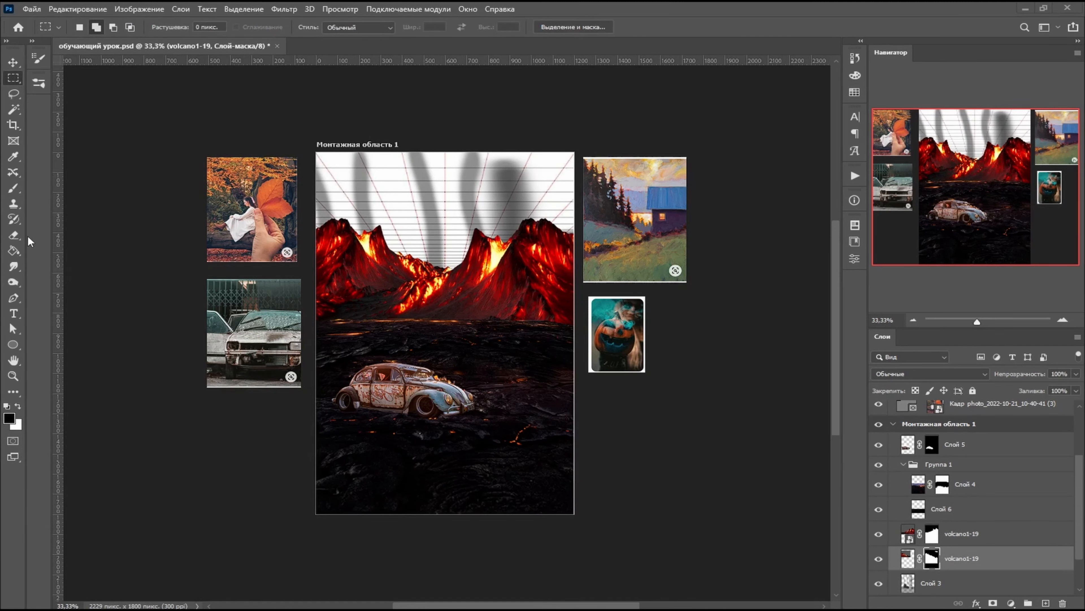
{"action": "left_click", "coordinate": [15, 299]}
{"action": "right_click", "coordinate": [15, 299]}
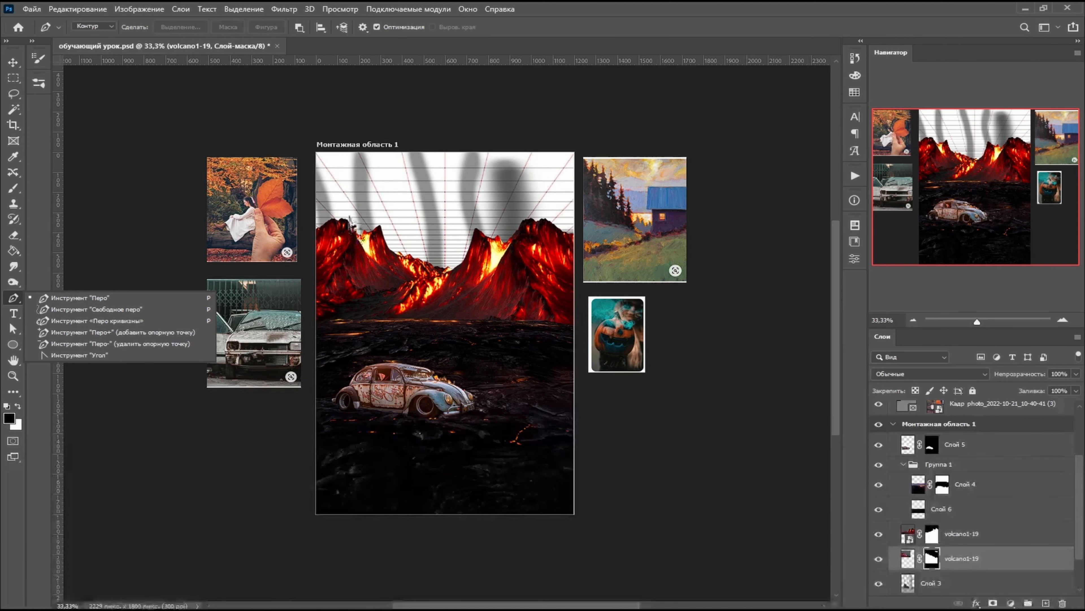
{"action": "left_click", "coordinate": [349, 220]}
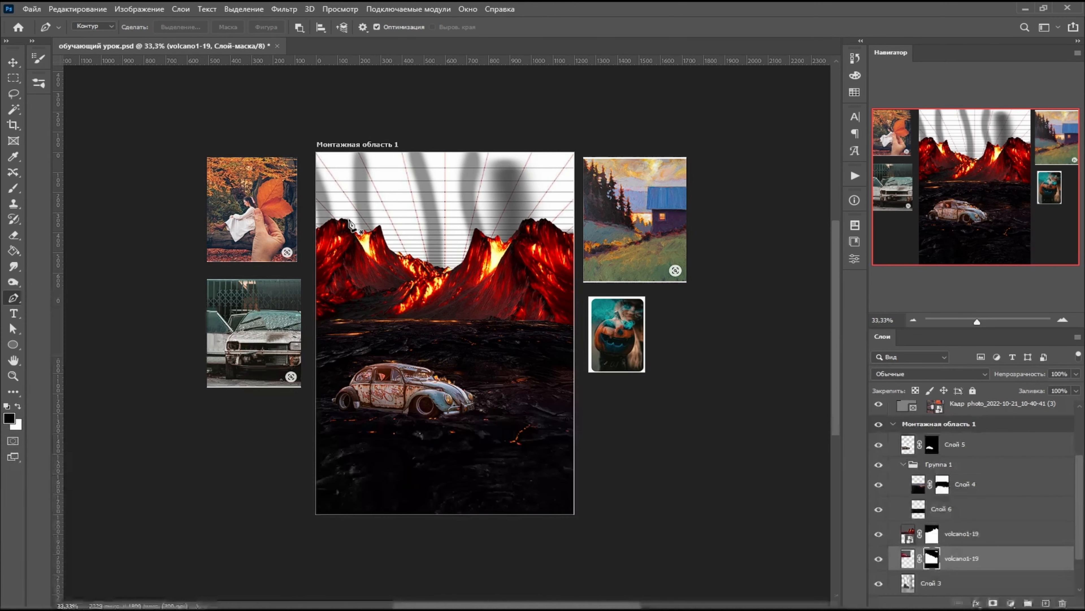
{"action": "left_click", "coordinate": [348, 219]}
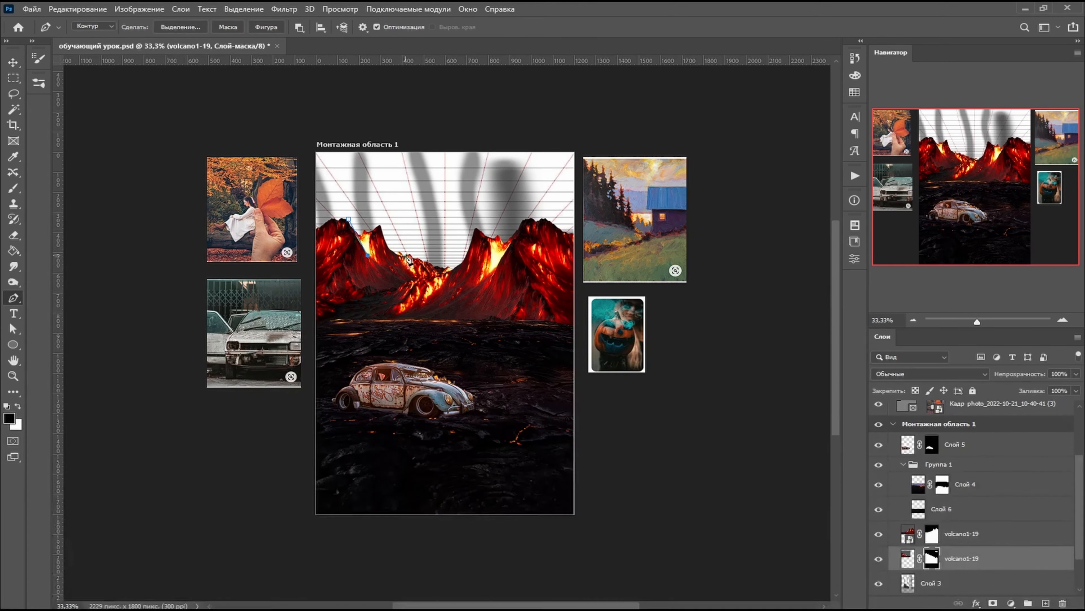
{"action": "left_click_drag", "start_coordinate": [407, 257], "coordinate": [430, 255]}
{"action": "left_click", "coordinate": [386, 254]}
{"action": "left_click", "coordinate": [391, 250]}
{"action": "left_click", "coordinate": [401, 214]}
{"action": "left_click", "coordinate": [347, 198]}
{"action": "left_click", "coordinate": [349, 219]}
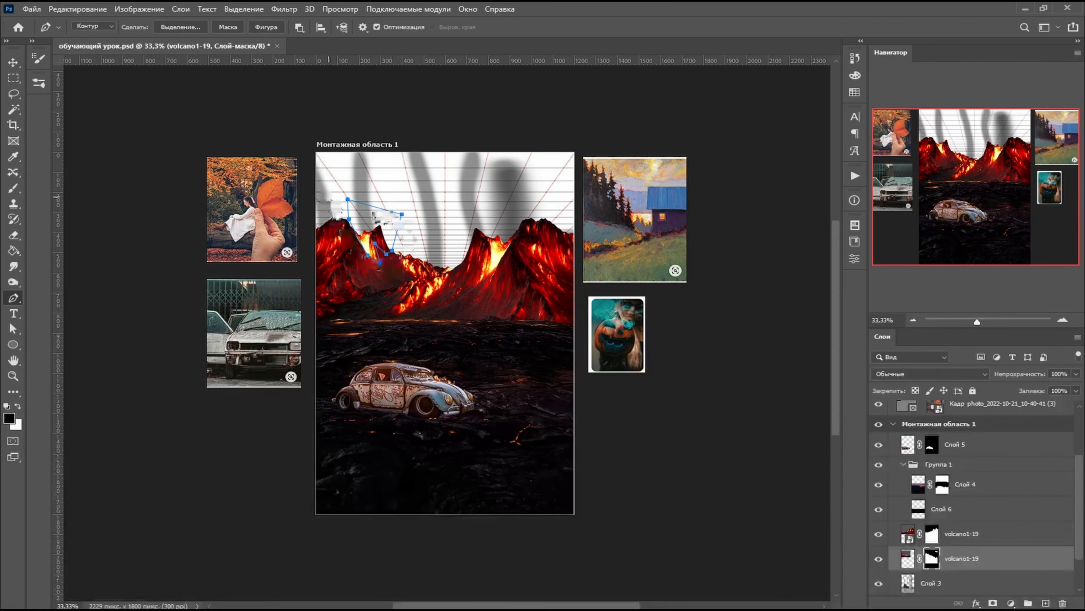
- Convert the crater path into a new selection with 0 px feather and invert it so only the outlined area is selected
{"action": "right_click", "coordinate": [382, 225]}
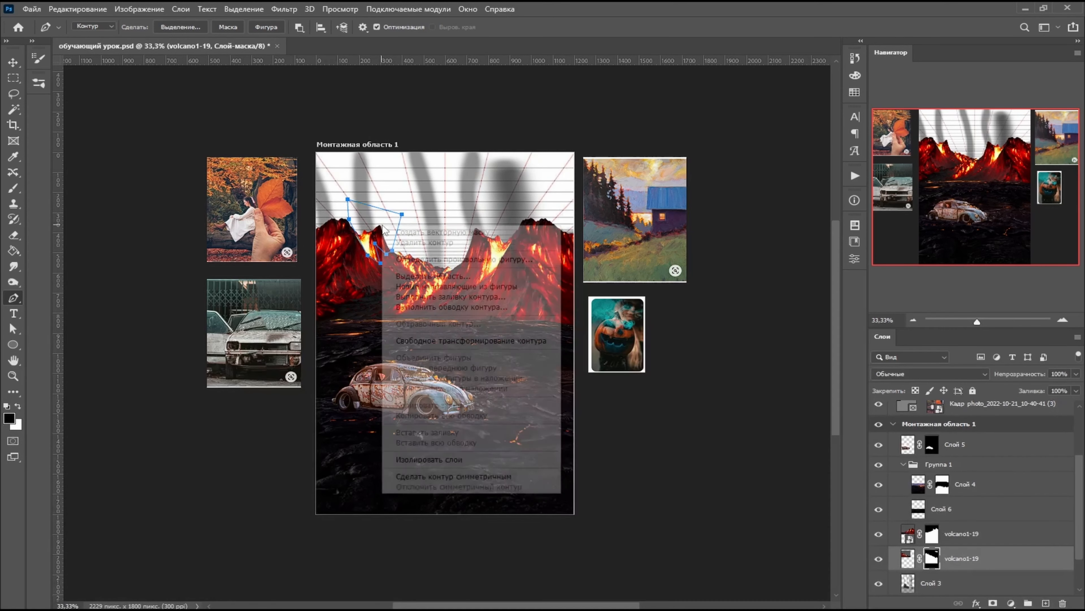
{"action": "left_click", "coordinate": [481, 278]}
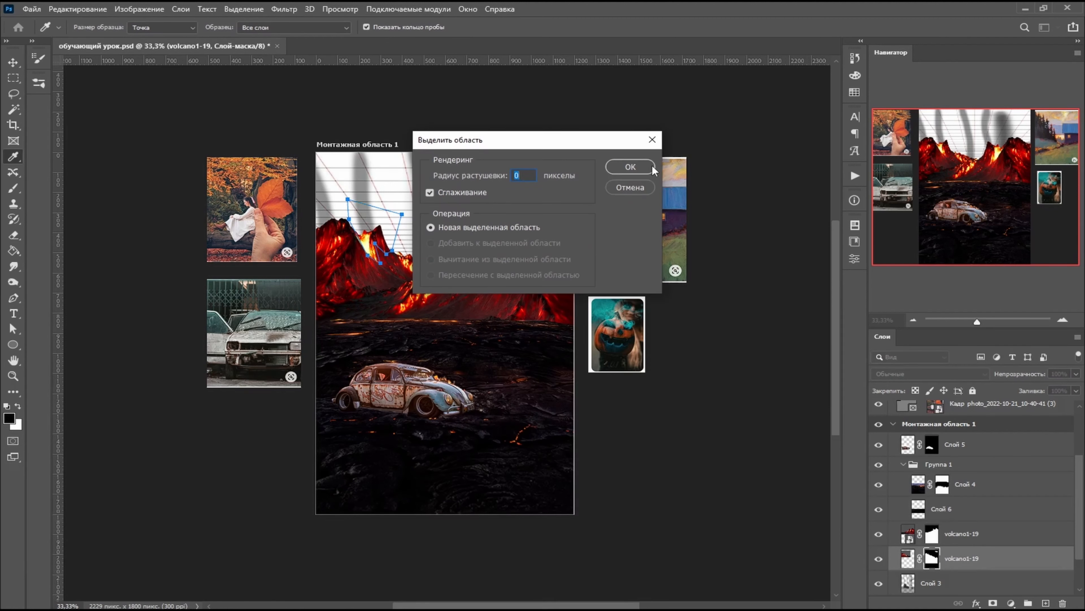
{"action": "left_click", "coordinate": [646, 169]}
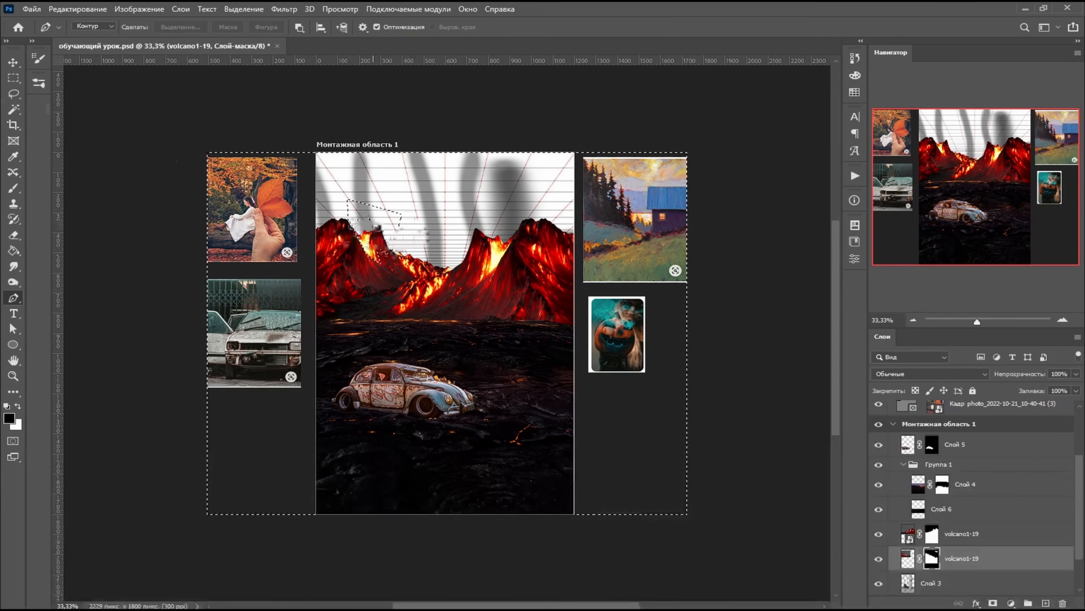
{"action": "key", "text": "w"}
{"action": "right_click", "coordinate": [467, 257]}
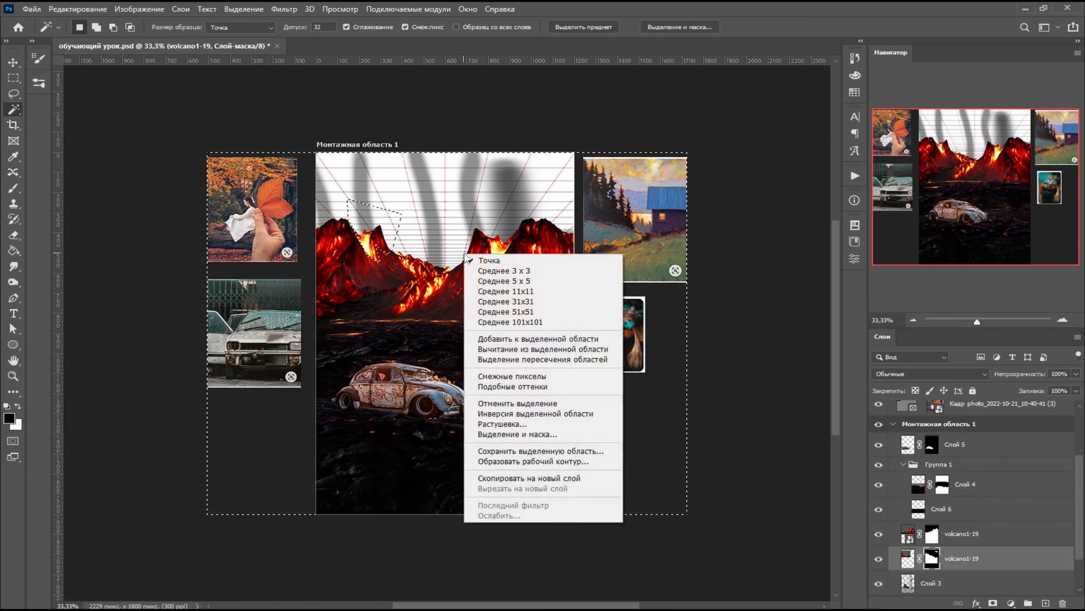
{"action": "left_click", "coordinate": [517, 413]}
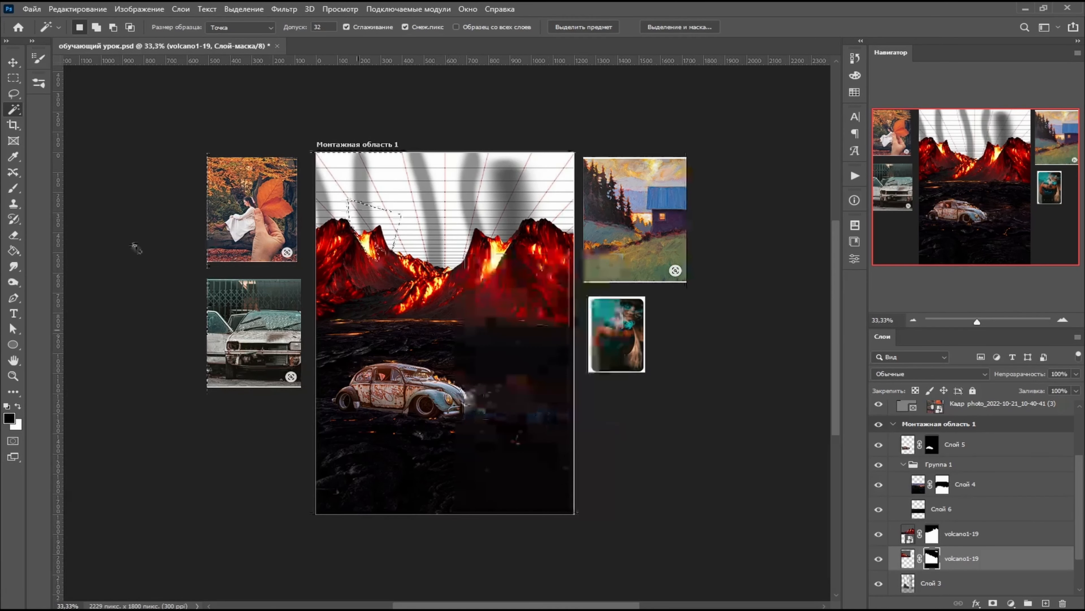
- Hide the outlined crater on the mirrored volcano's mask with the black brush and deselect
{"action": "left_click", "coordinate": [13, 188]}
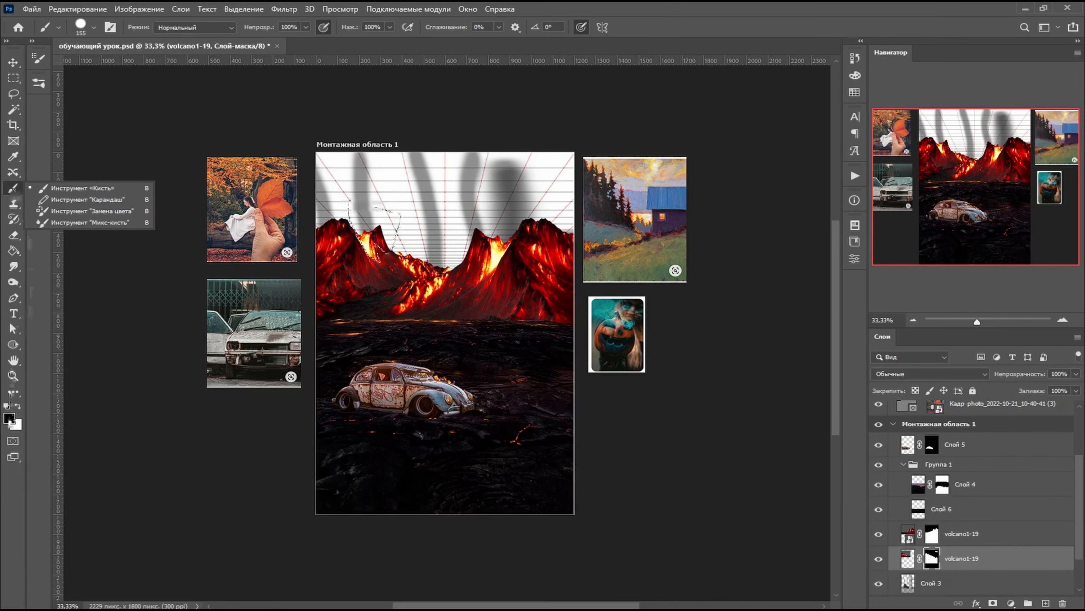
{"action": "left_click", "coordinate": [932, 560]}
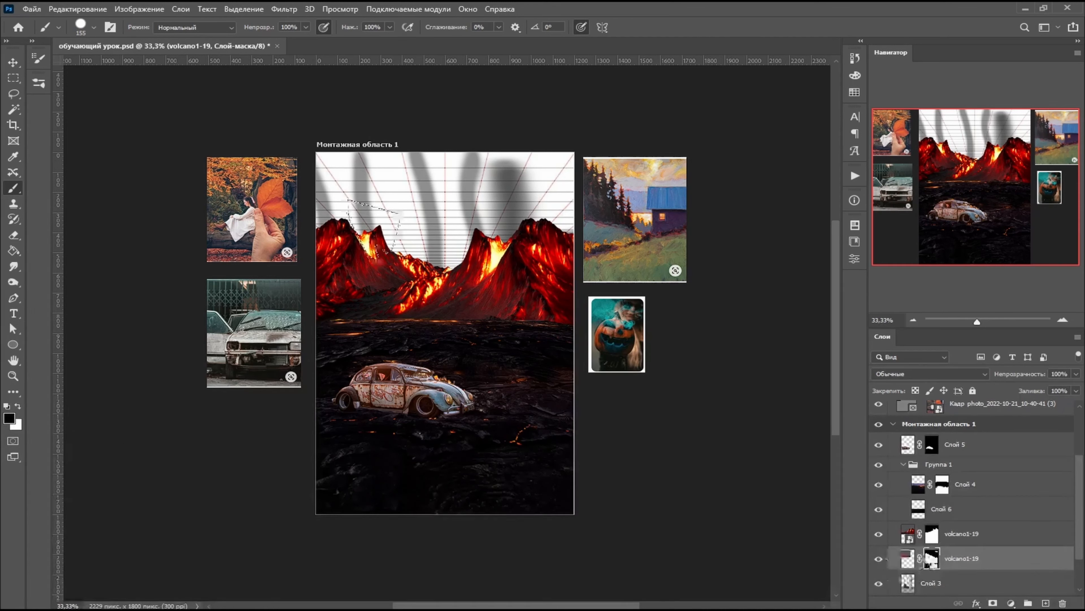
{"action": "key", "text": "ctrl+d"}
- Outline the small spike remaining beside the removed crater with a Pen path and convert it into a selection with 0 px feather
{"action": "key", "text": "m"}
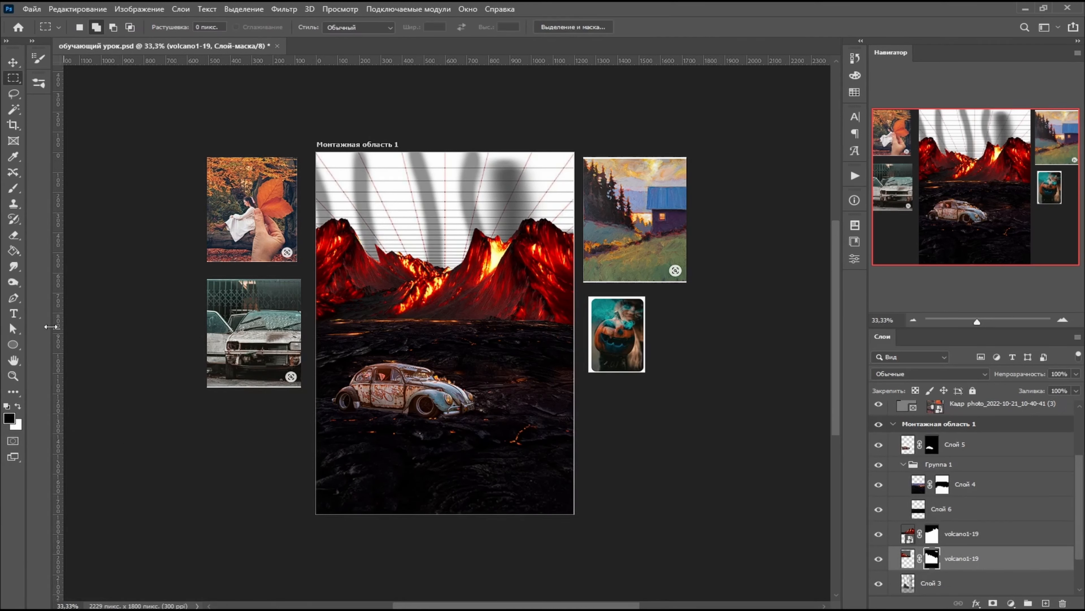
{"action": "left_click", "coordinate": [13, 298]}
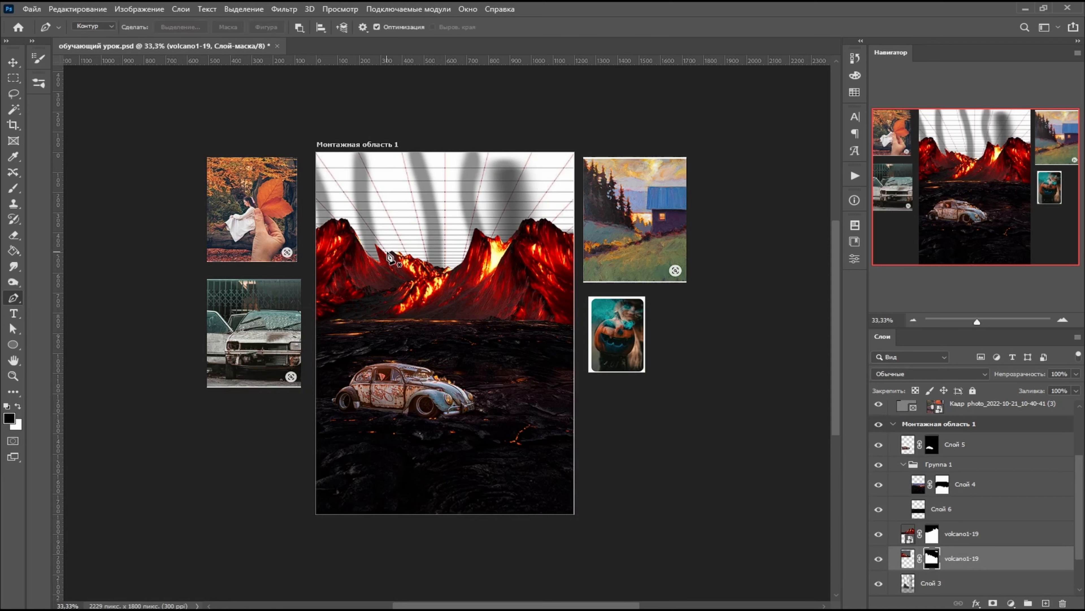
{"action": "left_click", "coordinate": [382, 264]}
{"action": "right_click", "coordinate": [376, 270]}
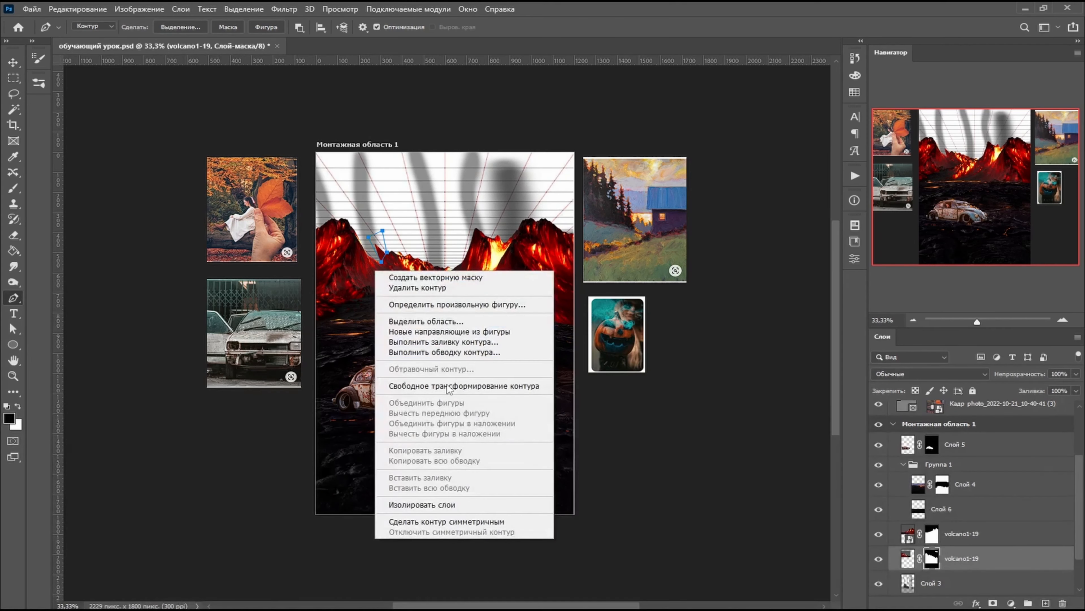
{"action": "left_click", "coordinate": [426, 321]}
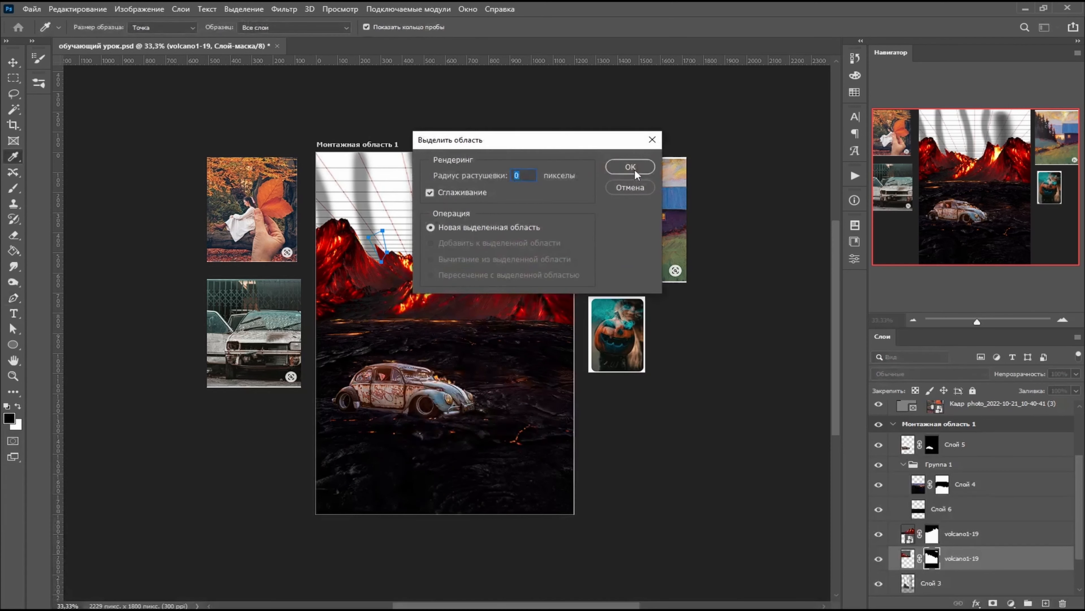
{"action": "left_click", "coordinate": [631, 166]}
- Invert the selection, fill the spike area on the mirrored volcano's mask with black, and deselect
{"action": "key", "text": "w"}
{"action": "right_click", "coordinate": [496, 325]}
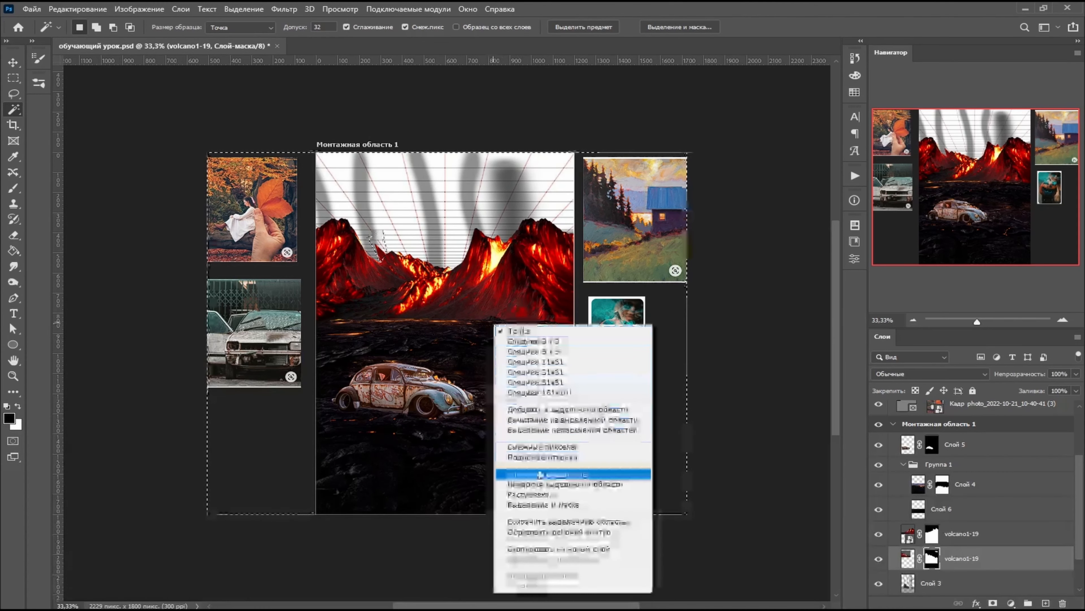
{"action": "left_click", "coordinate": [540, 484]}
{"action": "key", "text": "alt+Delete"}
{"action": "key", "text": "ctrl+d"}
{"action": "key", "text": "m"}
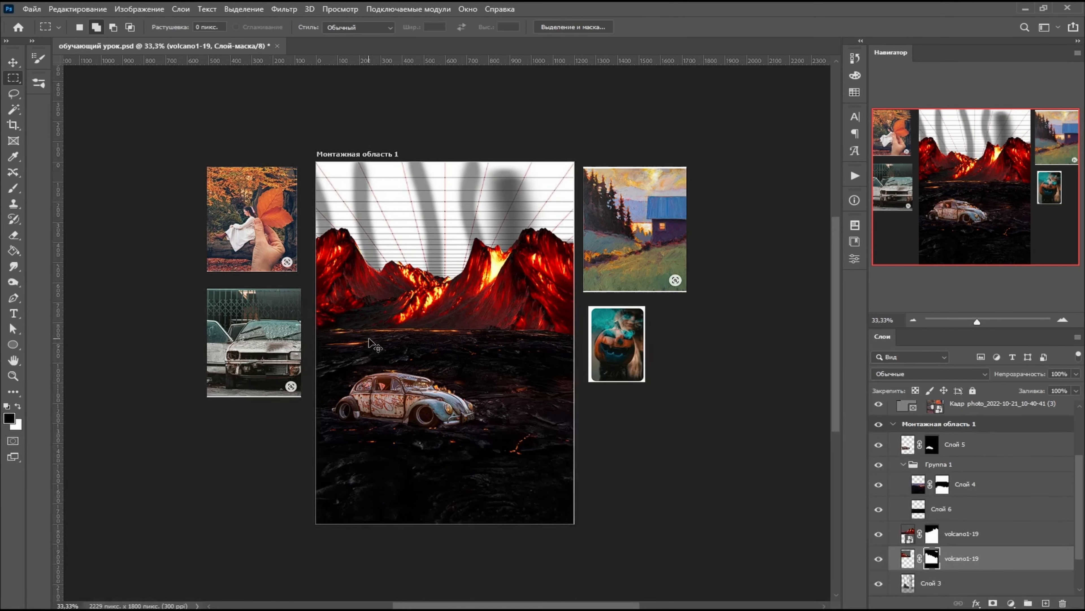
- Clean up the notch between the mirrored volcano's slopes on its mask with a black 14 px hard round brush
{"action": "key", "text": "ctrl+plus"}
{"action": "key", "text": "ctrl+plus"}
{"action": "key", "text": "ctrl+plus"}
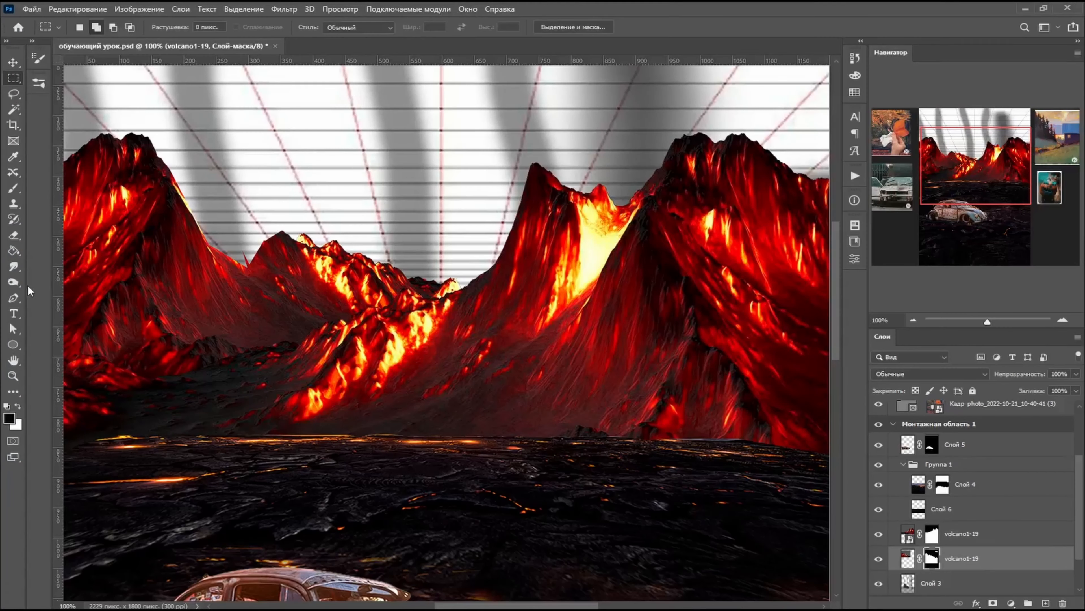
{"action": "key", "text": "b"}
{"action": "right_click", "coordinate": [327, 207]}
{"action": "left_click_drag", "start_coordinate": [387, 229], "coordinate": [381, 230]}
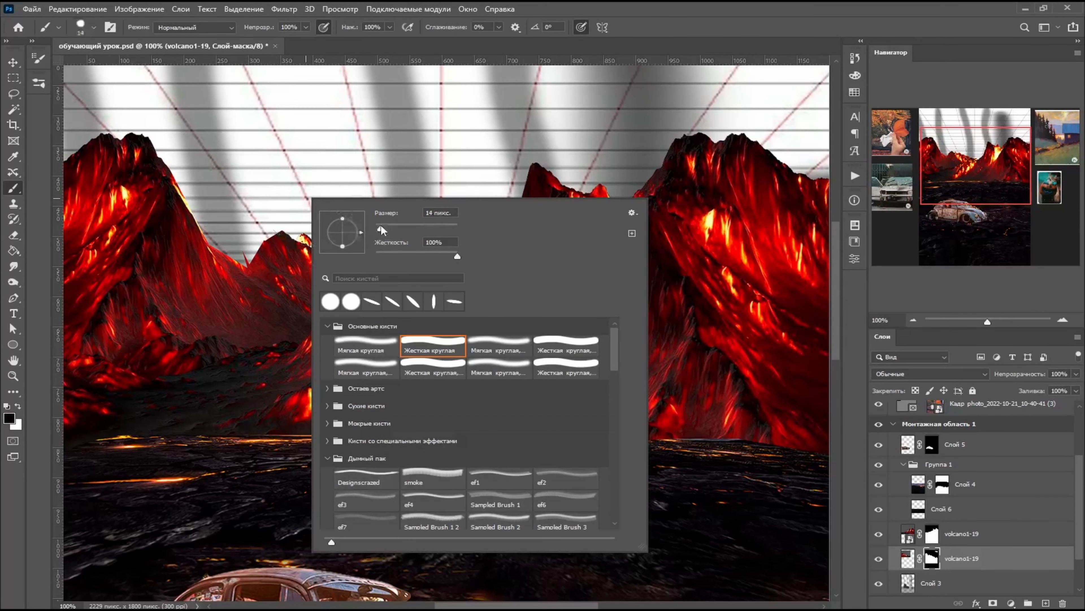
{"action": "left_click_drag", "start_coordinate": [246, 262], "coordinate": [262, 238]}
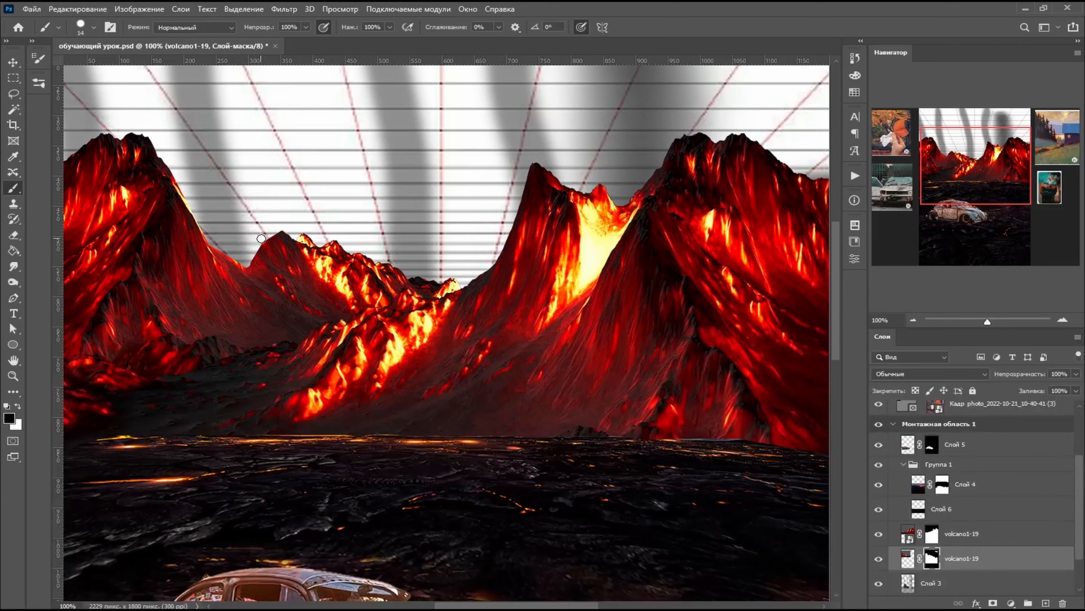
{"action": "scroll", "coordinate": [300, 200], "scroll_direction": "down", "scroll_amount": 3}
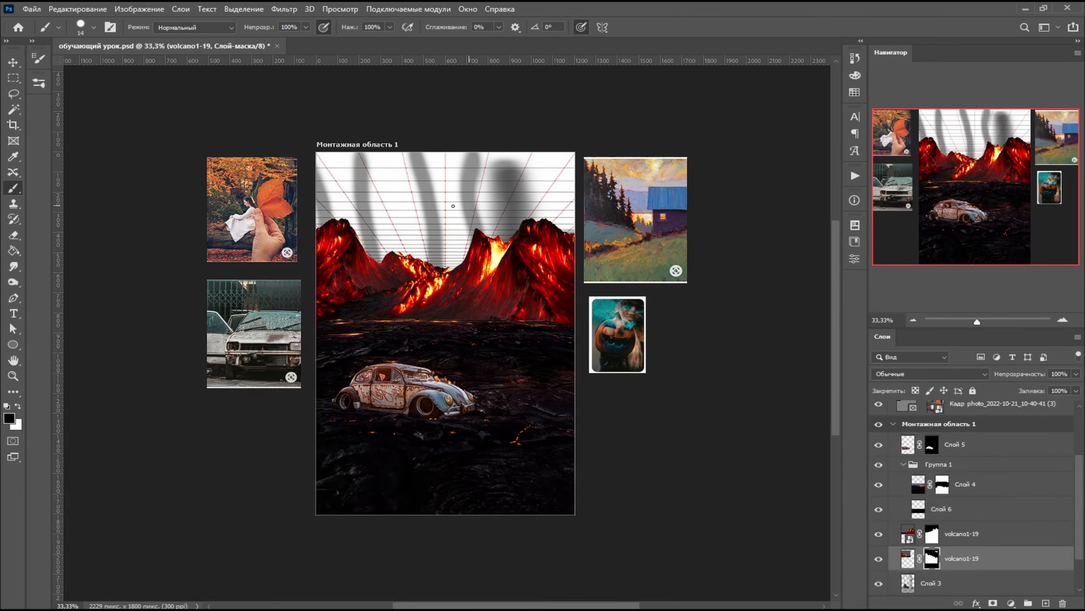
- Create a new layer above Слой 3, beneath both volcanoes, and fill it with the dark reddish colour #1c1414 using the Paint Bucket
{"action": "left_click", "coordinate": [941, 583]}
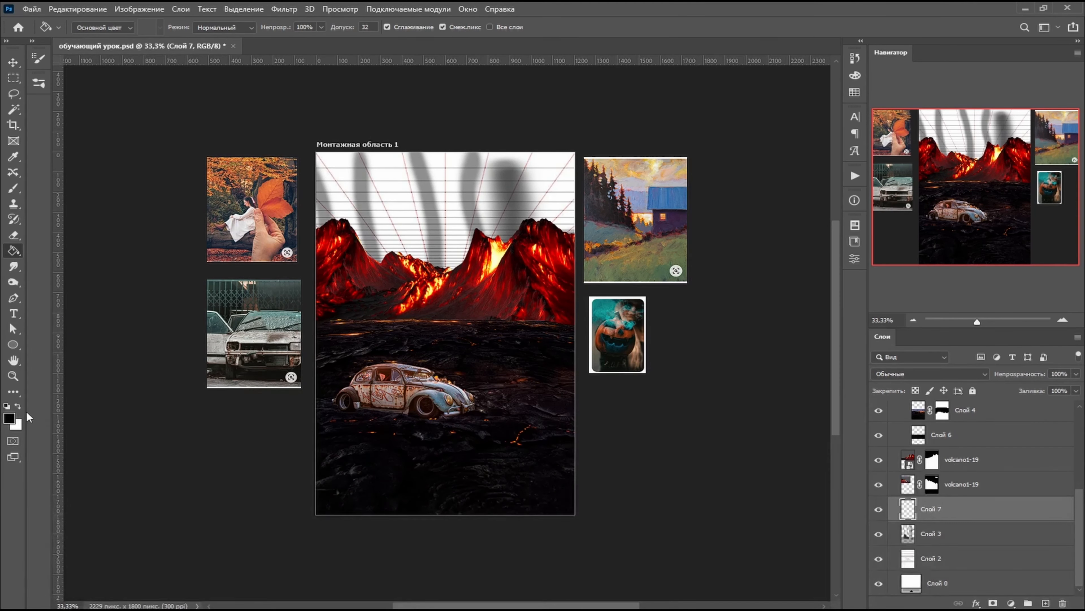
{"action": "left_click", "coordinate": [9, 418]}
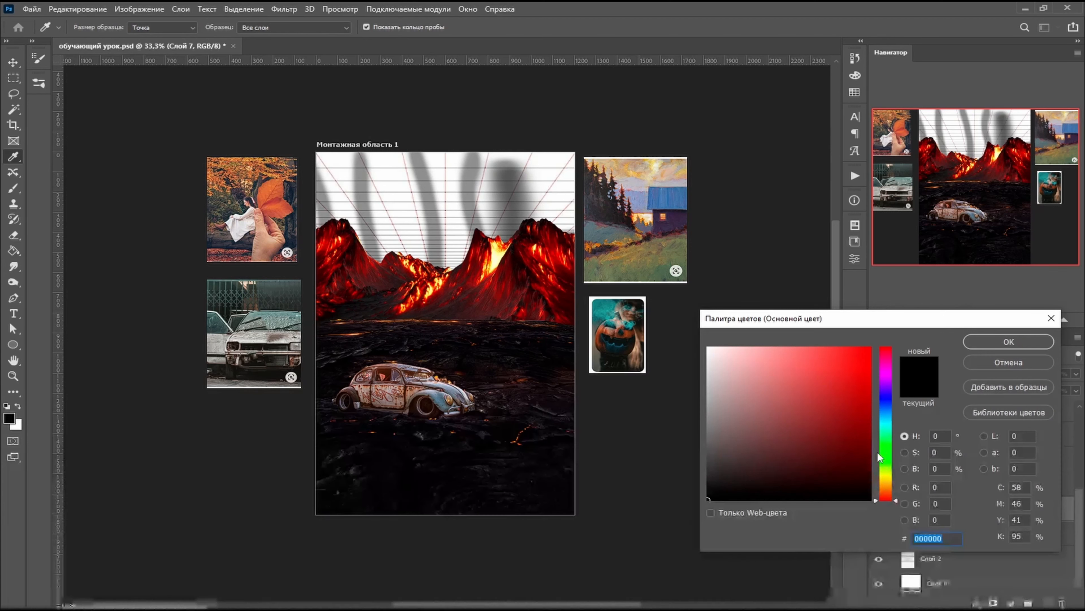
{"action": "left_click", "coordinate": [888, 409]}
{"action": "left_click_drag", "start_coordinate": [889, 410], "coordinate": [889, 405]}
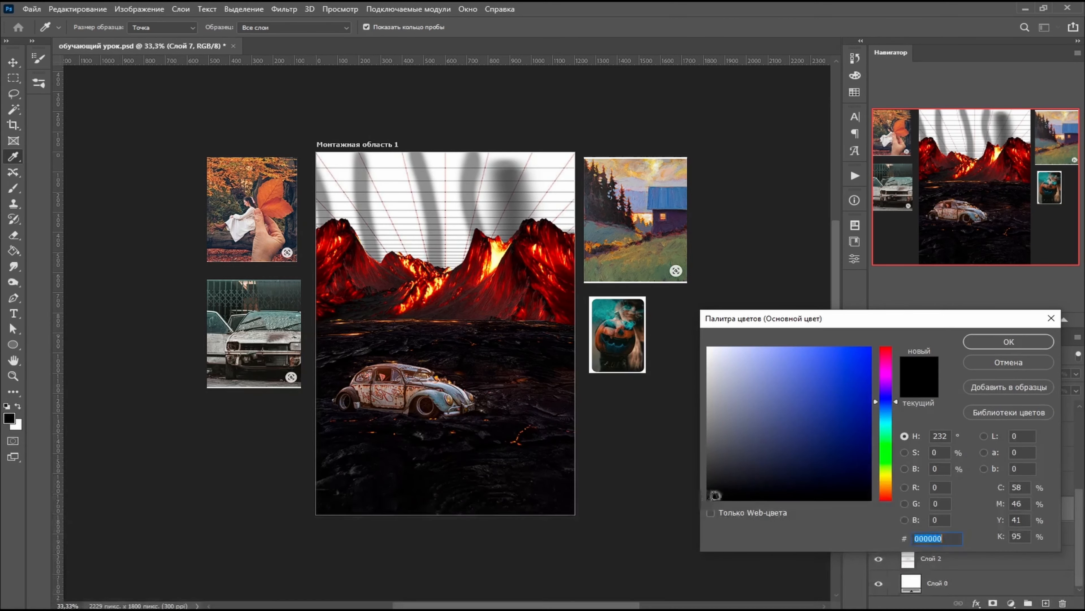
{"action": "left_click", "coordinate": [734, 479]}
{"action": "left_click_drag", "start_coordinate": [733, 483], "coordinate": [735, 480]}
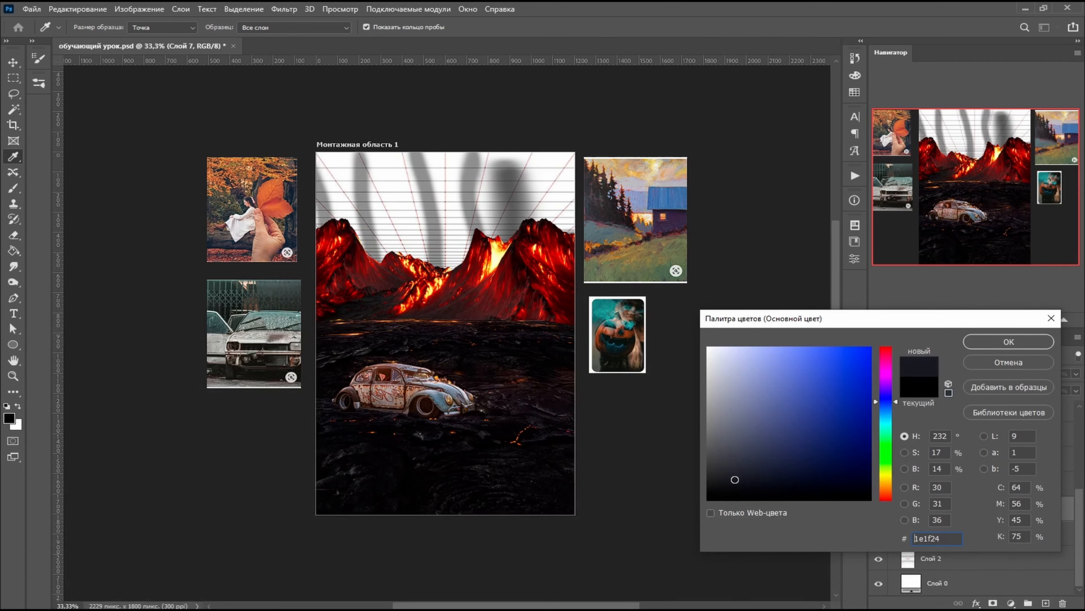
{"action": "left_click_drag", "start_coordinate": [896, 406], "coordinate": [904, 517]}
{"action": "left_click", "coordinate": [755, 483]}
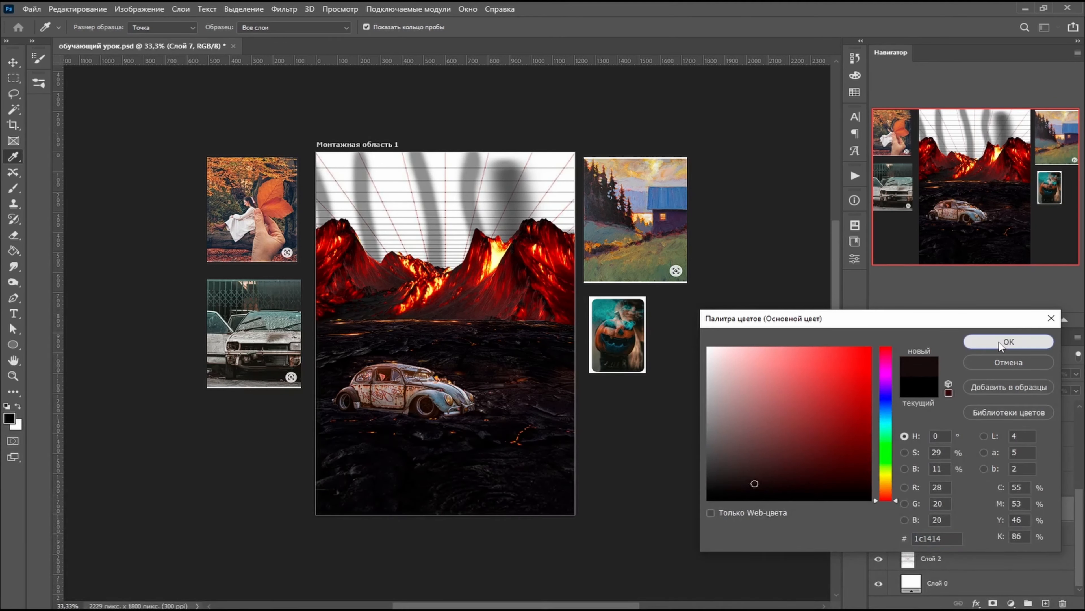
{"action": "left_click", "coordinate": [1006, 342]}
{"action": "left_click", "coordinate": [446, 188]}
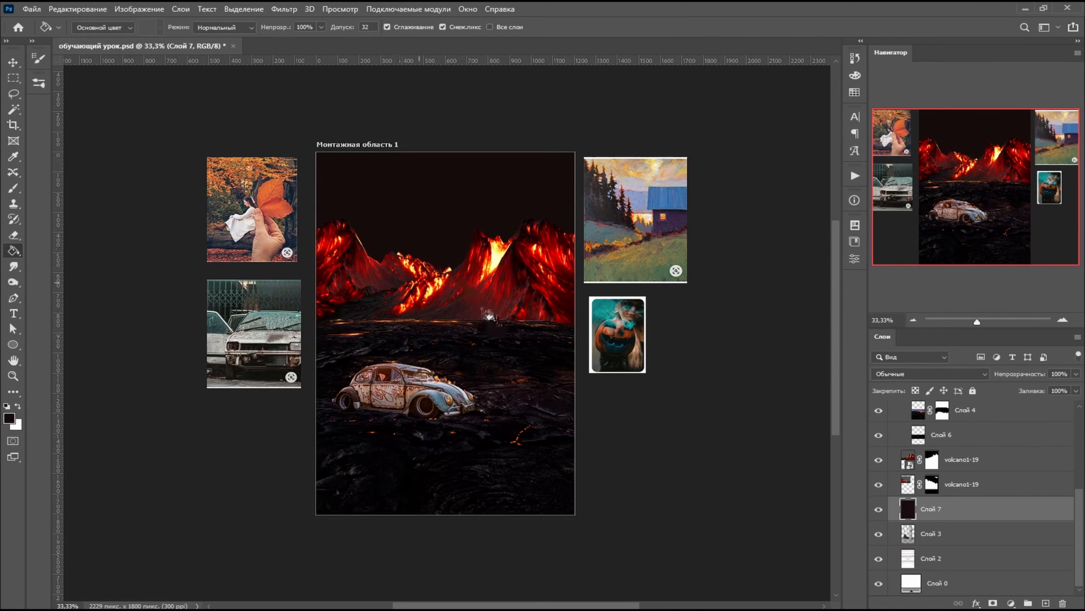
- Examine how the volcanoes and lava ground sit against the dark sky, both up close and across the whole artboard
{"action": "scroll", "coordinate": [481, 308], "scroll_direction": "up", "scroll_amount": 4}
{"action": "scroll", "coordinate": [481, 307], "scroll_direction": "down", "scroll_amount": 3}
{"action": "key", "text": "ctrl+plus"}
{"action": "key", "text": "ctrl+plus"}
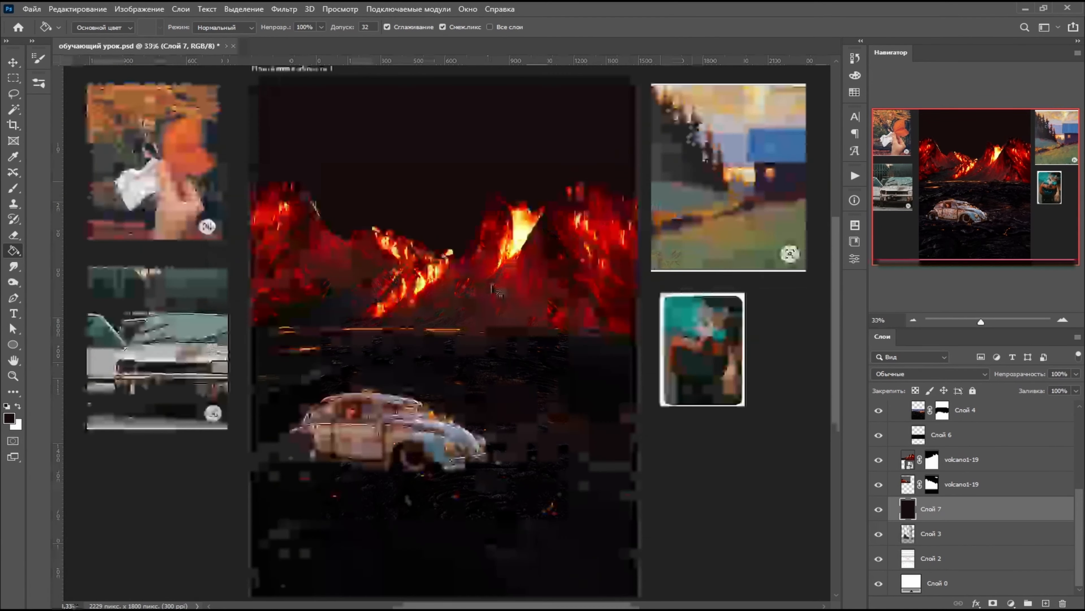
{"action": "scroll", "coordinate": [500, 288], "scroll_direction": "up", "scroll_amount": 7}
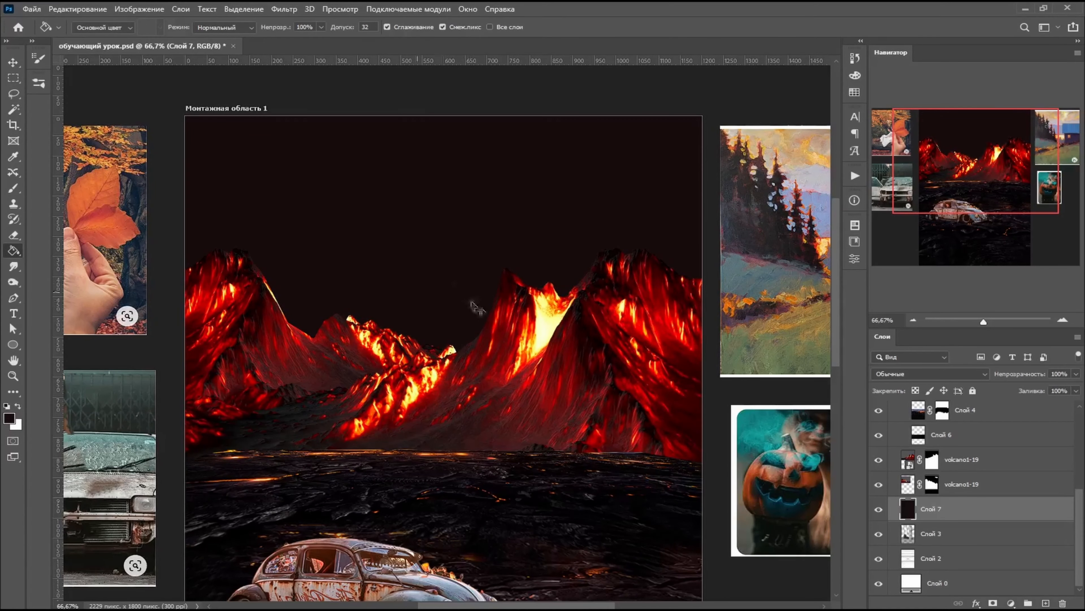
{"action": "key", "text": "ctrl+minus"}
{"action": "key", "text": "ctrl+minus"}
{"action": "scroll", "coordinate": [474, 306], "scroll_direction": "down", "scroll_amount": 4}
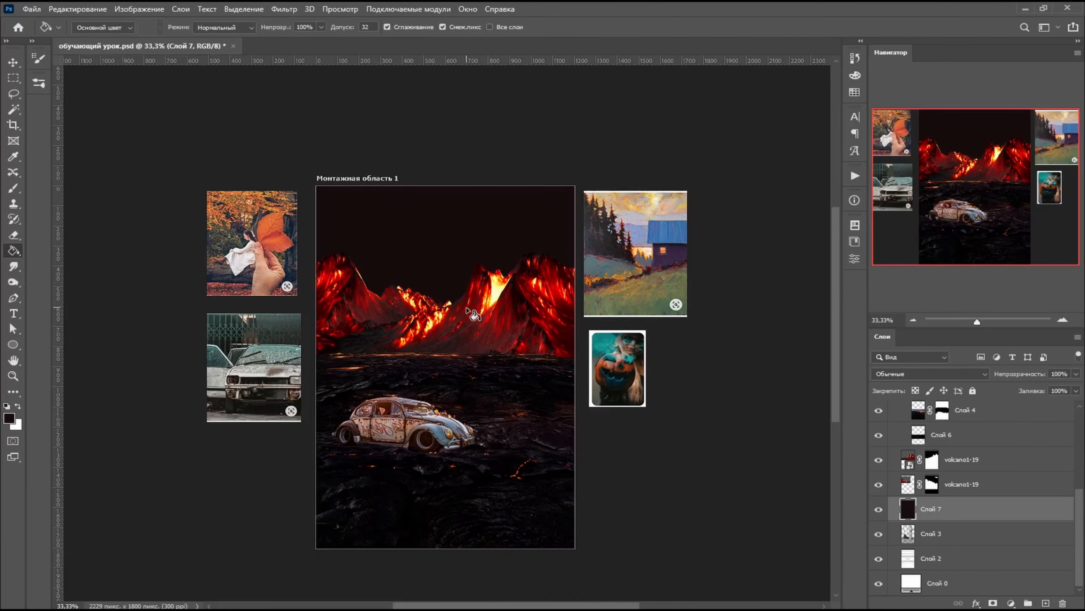
{"action": "scroll", "coordinate": [530, 325], "scroll_direction": "up", "scroll_amount": 2}
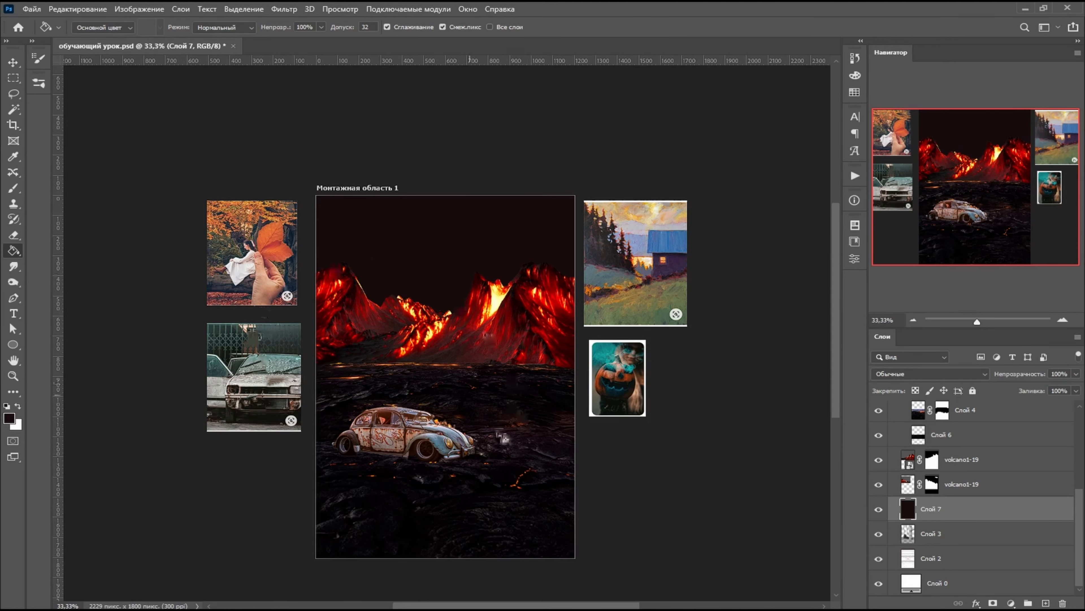
- Place the fiery eruption image across the artboard and move its layer beneath both volcano1-19 layers, directly above Слой 7
{"action": "scroll", "coordinate": [491, 447], "scroll_direction": "down", "scroll_amount": 1}
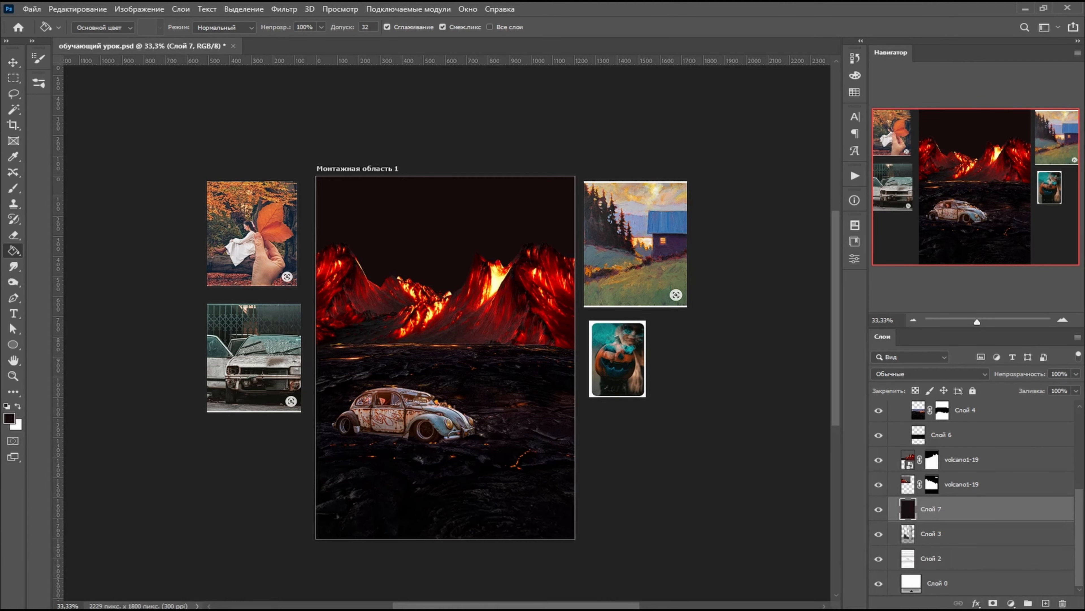
{"action": "scroll", "coordinate": [444, 342], "scroll_direction": "down", "scroll_amount": 1}
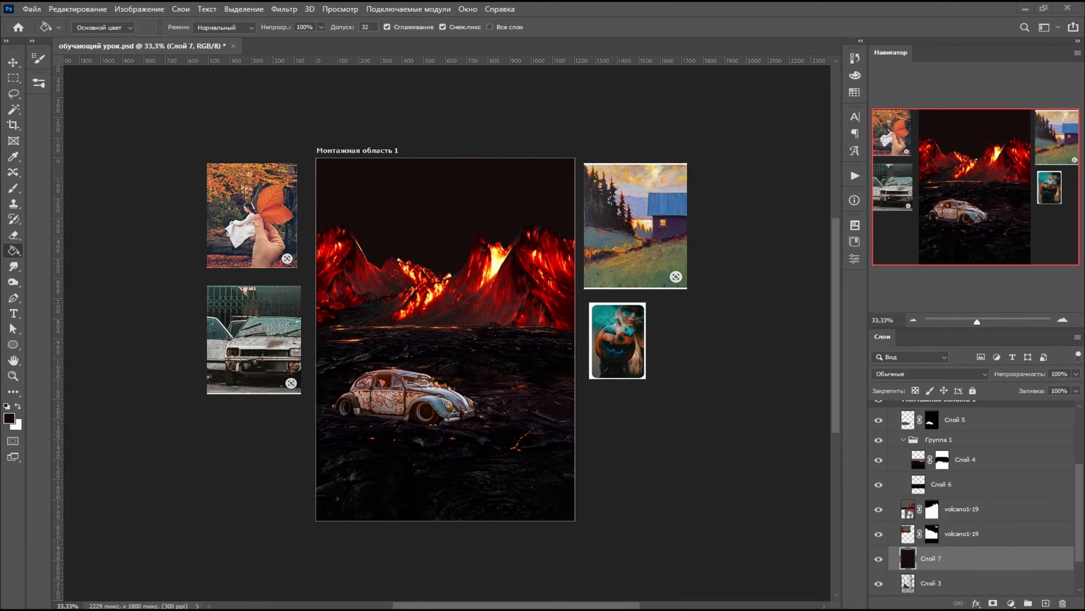
{"action": "left_click_drag", "start_coordinate": [351, 371], "coordinate": [428, 385]}
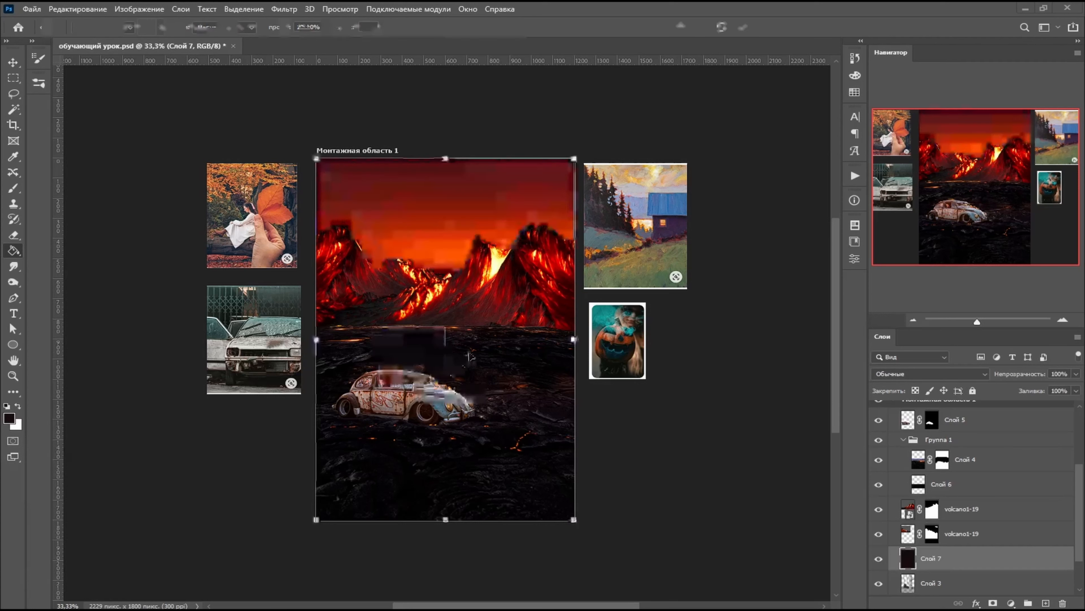
{"action": "key", "text": "Return"}
{"action": "left_click_drag", "start_coordinate": [973, 558], "coordinate": [973, 445]}
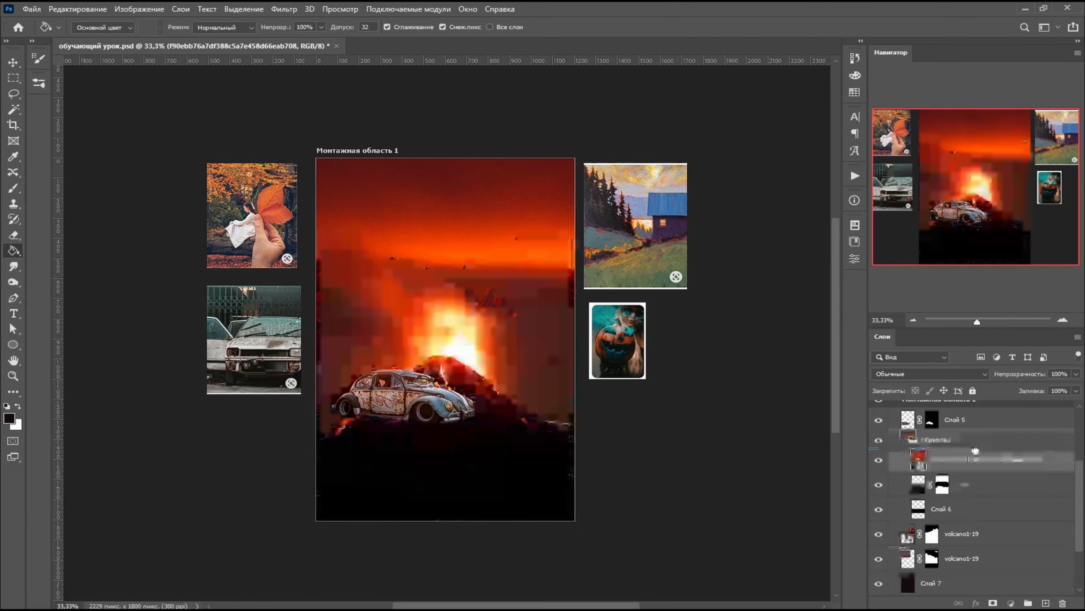
{"action": "scroll", "coordinate": [959, 505], "scroll_direction": "down", "scroll_amount": 2}
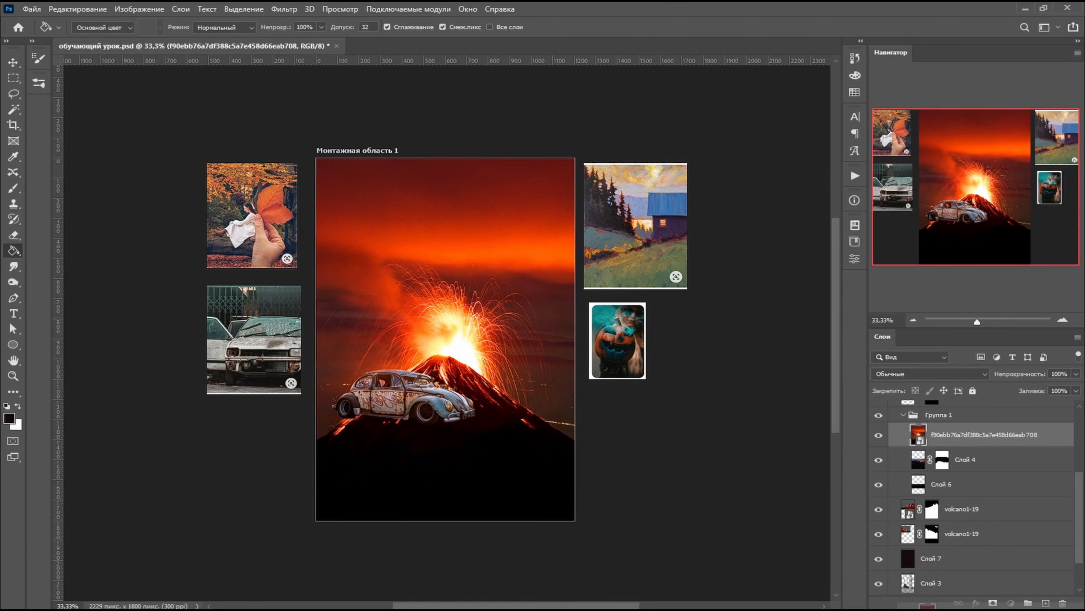
{"action": "left_click_drag", "start_coordinate": [959, 506], "coordinate": [959, 520]}
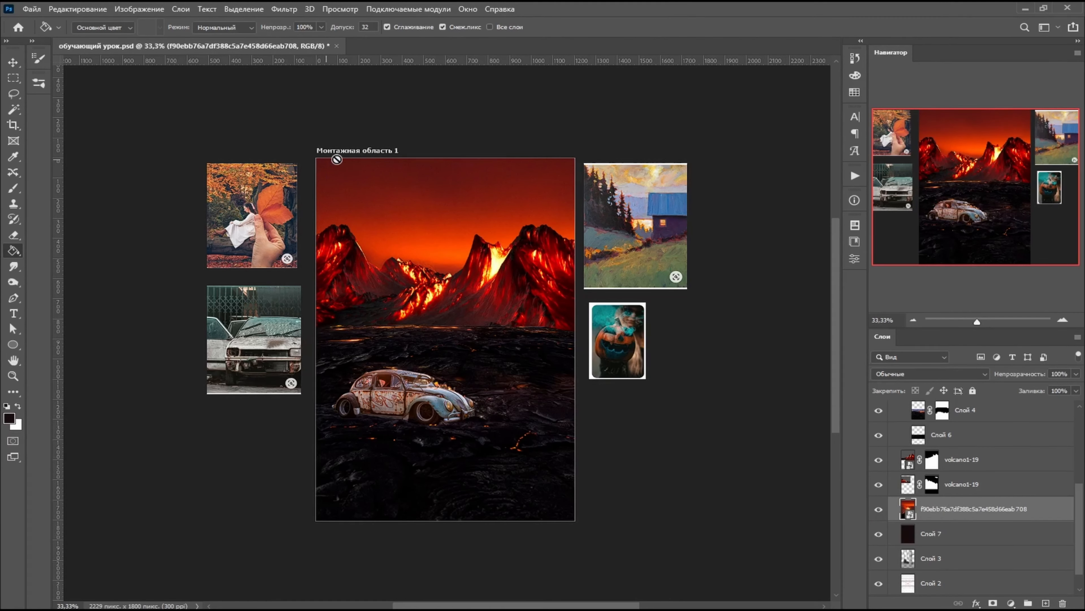
- Reposition the eruption sky image and scale it proportionally to 54.51% so it covers the whole artboard
{"action": "left_click", "coordinate": [13, 63]}
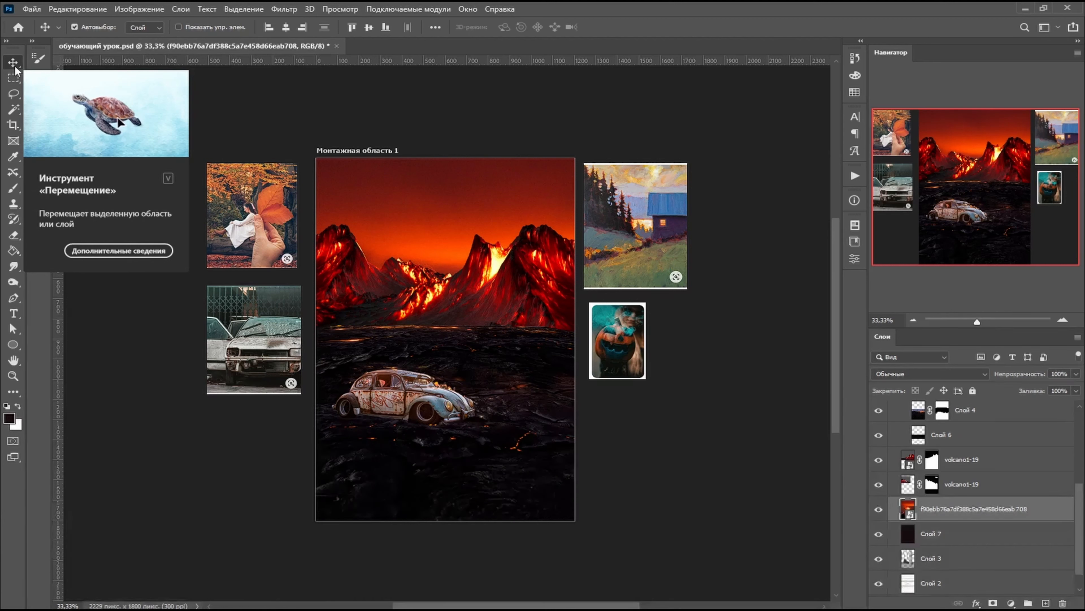
{"action": "left_click_drag", "start_coordinate": [478, 193], "coordinate": [479, 211]}
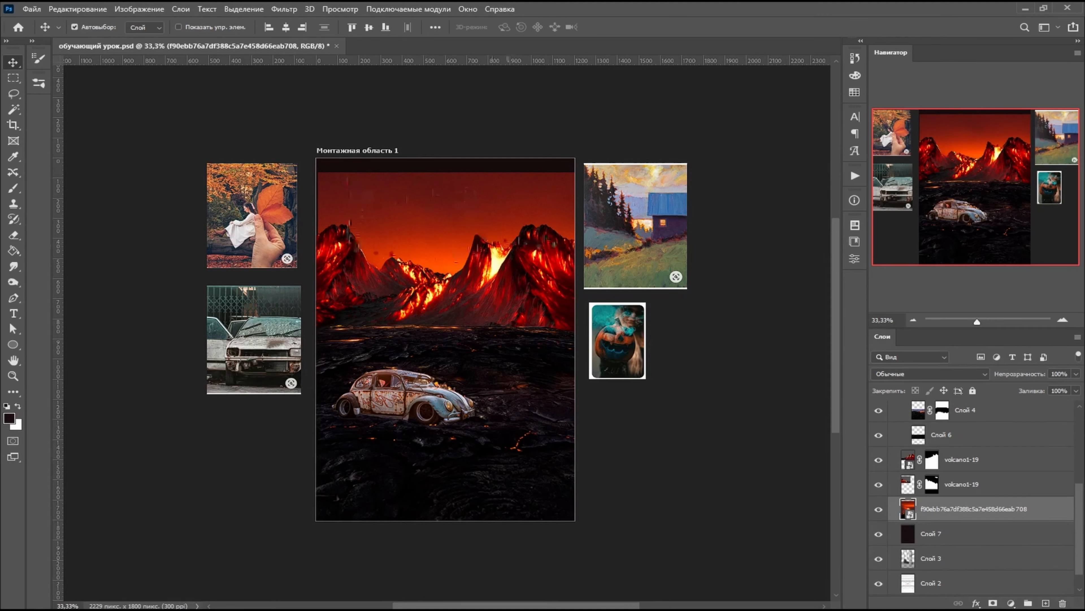
{"action": "left_click", "coordinate": [89, 7]}
{"action": "left_click", "coordinate": [137, 276]}
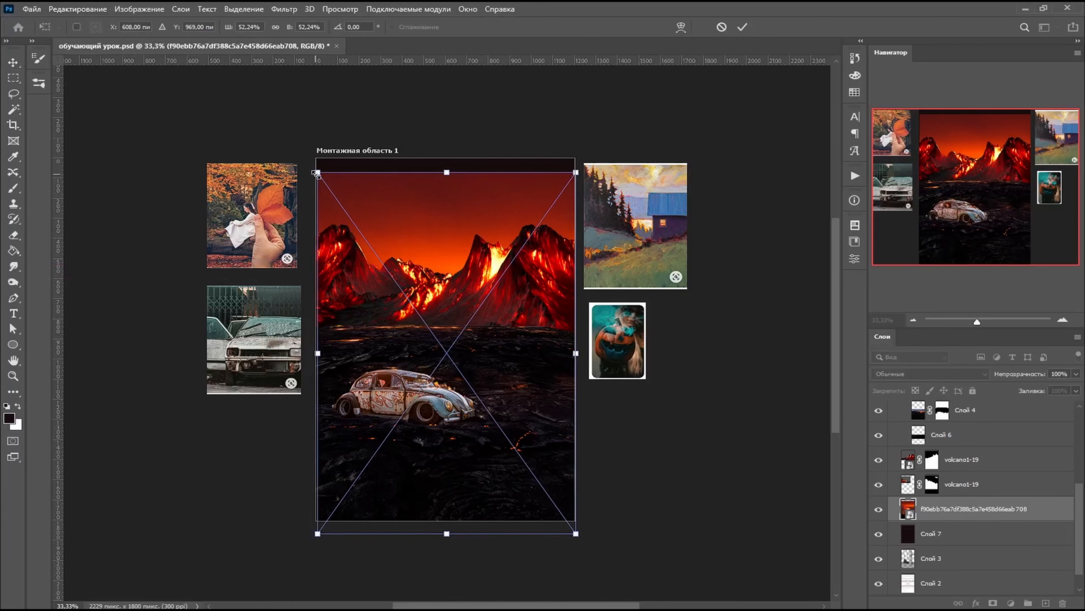
{"action": "left_click_drag", "start_coordinate": [317, 172], "coordinate": [302, 153]}
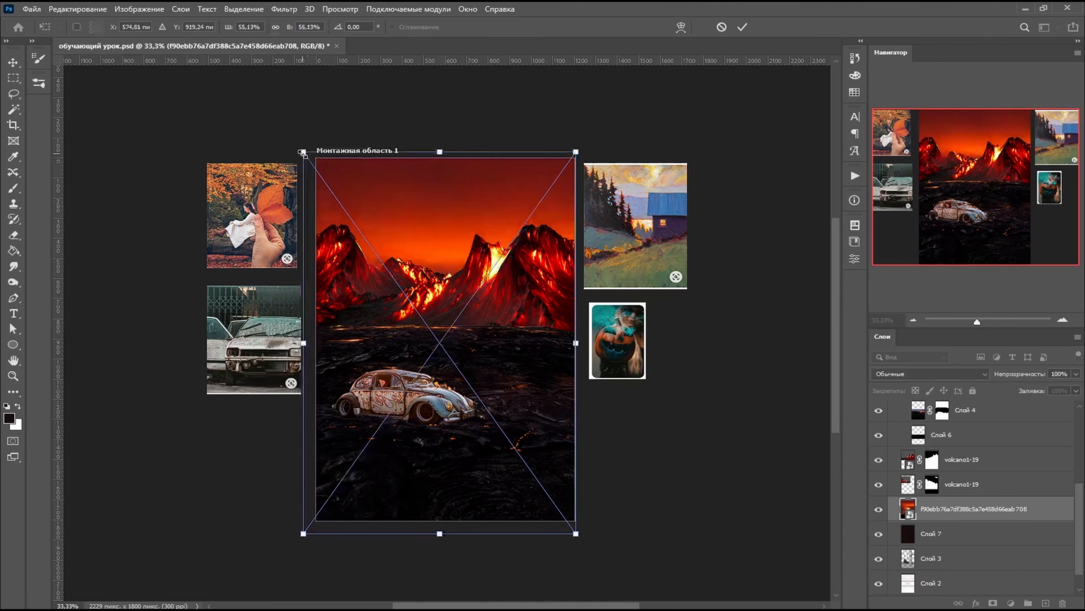
{"action": "left_click_drag", "start_coordinate": [578, 534], "coordinate": [575, 512]}
{"action": "left_click_drag", "start_coordinate": [545, 450], "coordinate": [552, 448]}
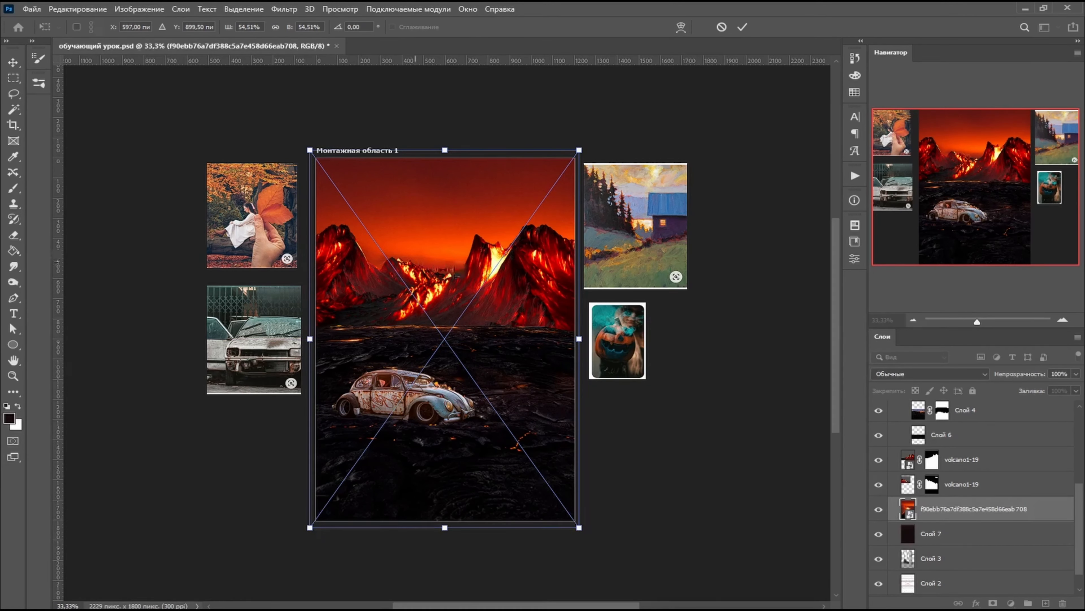
{"action": "left_click_drag", "start_coordinate": [530, 330], "coordinate": [530, 330]}
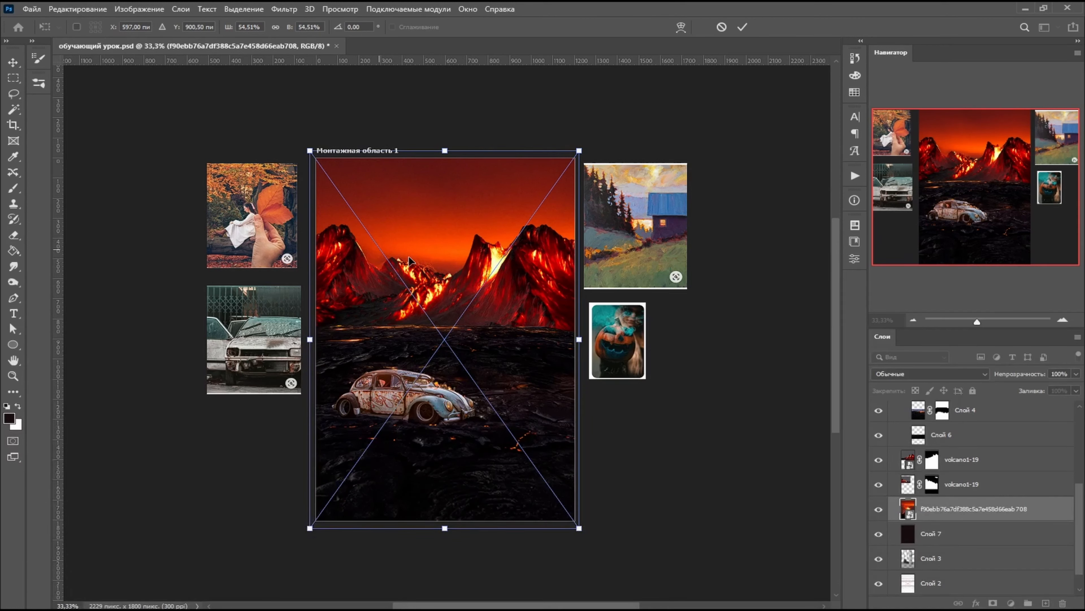
{"action": "key", "text": "Return"}
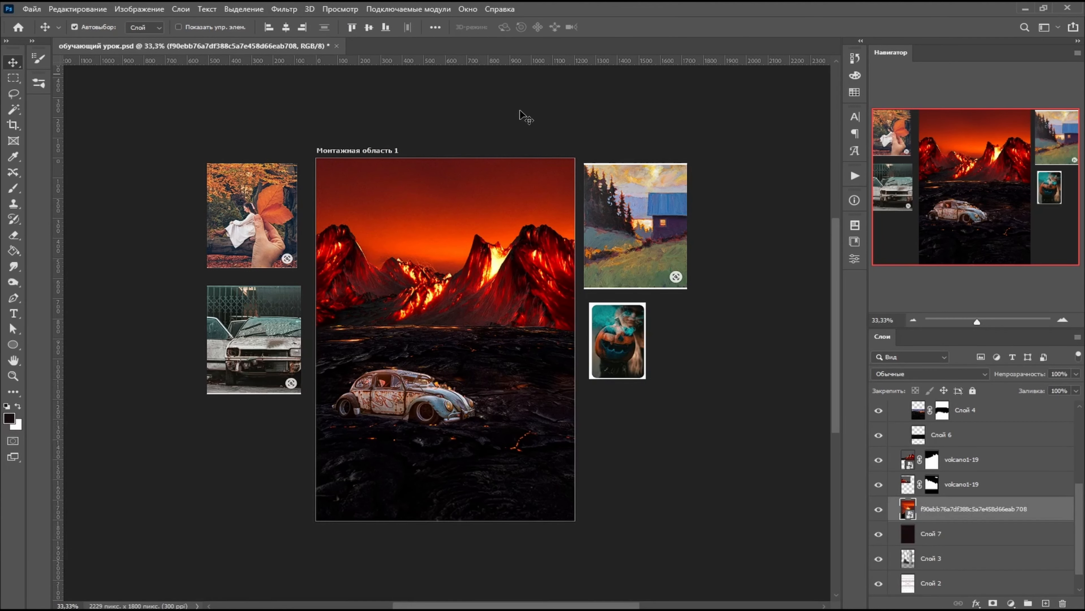
- Apply a Gaussian Blur smart filter to the eruption sky image
{"action": "scroll", "coordinate": [502, 215], "scroll_direction": "up", "scroll_amount": 2}
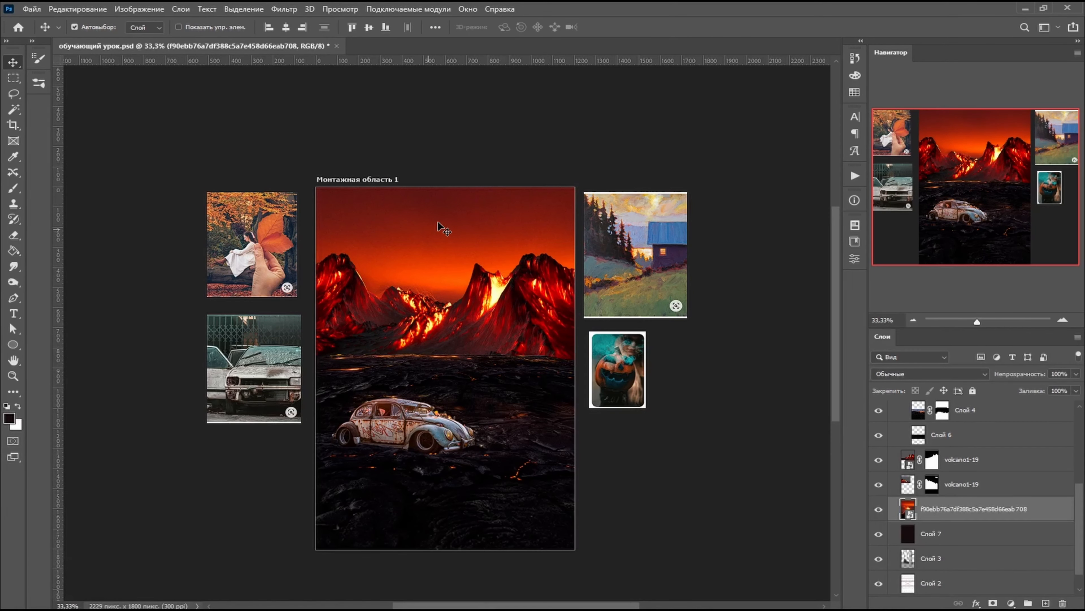
{"action": "left_click", "coordinate": [288, 9]}
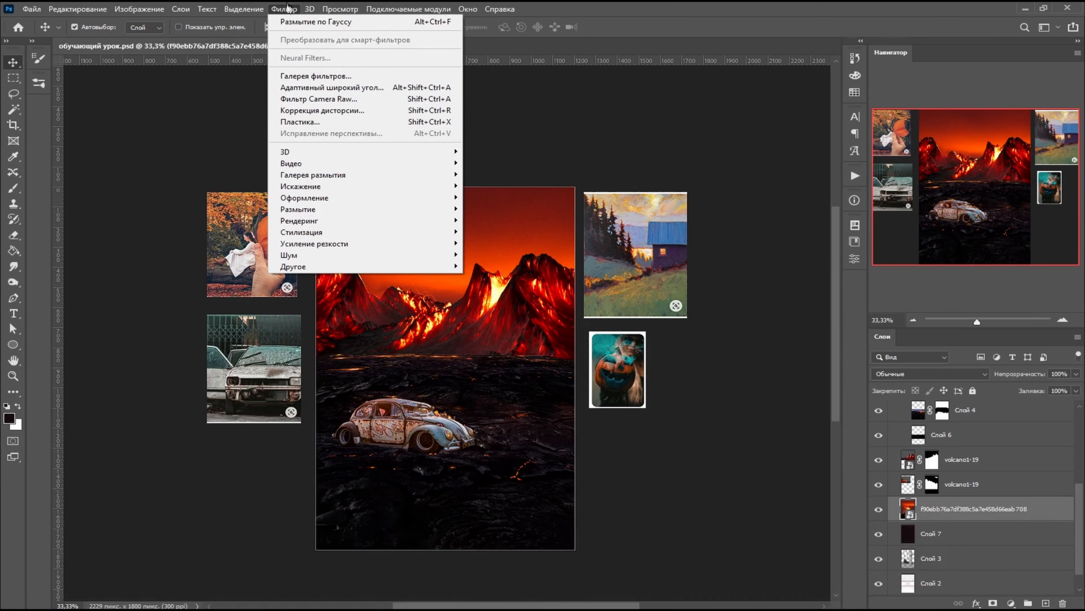
{"action": "mouse_move", "coordinate": [346, 209]}
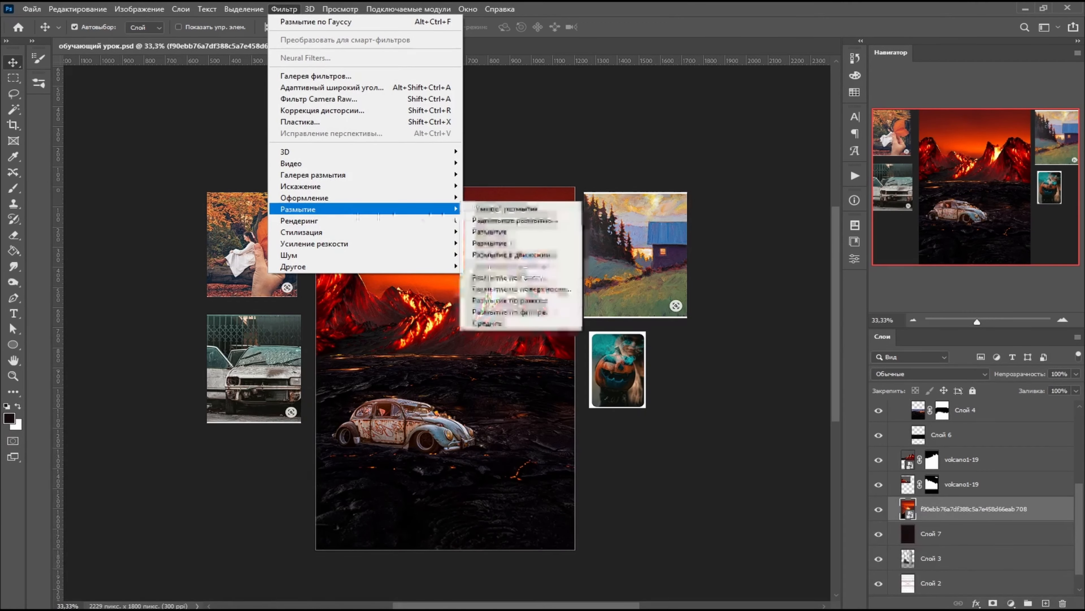
{"action": "left_click", "coordinate": [555, 278]}
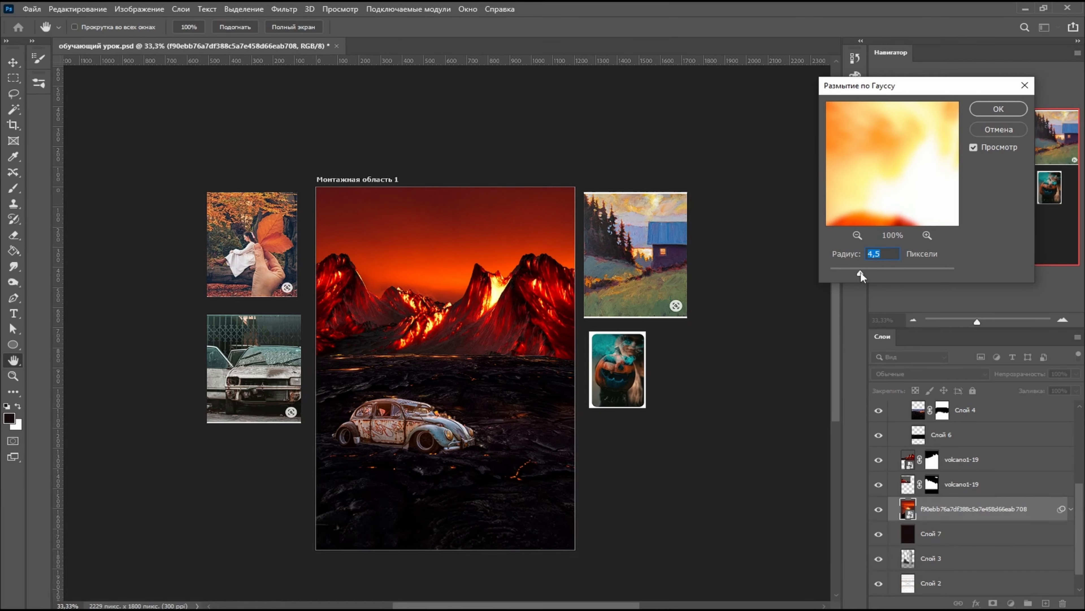
{"action": "left_click_drag", "start_coordinate": [864, 272], "coordinate": [867, 271]}
{"action": "left_click", "coordinate": [998, 110]}
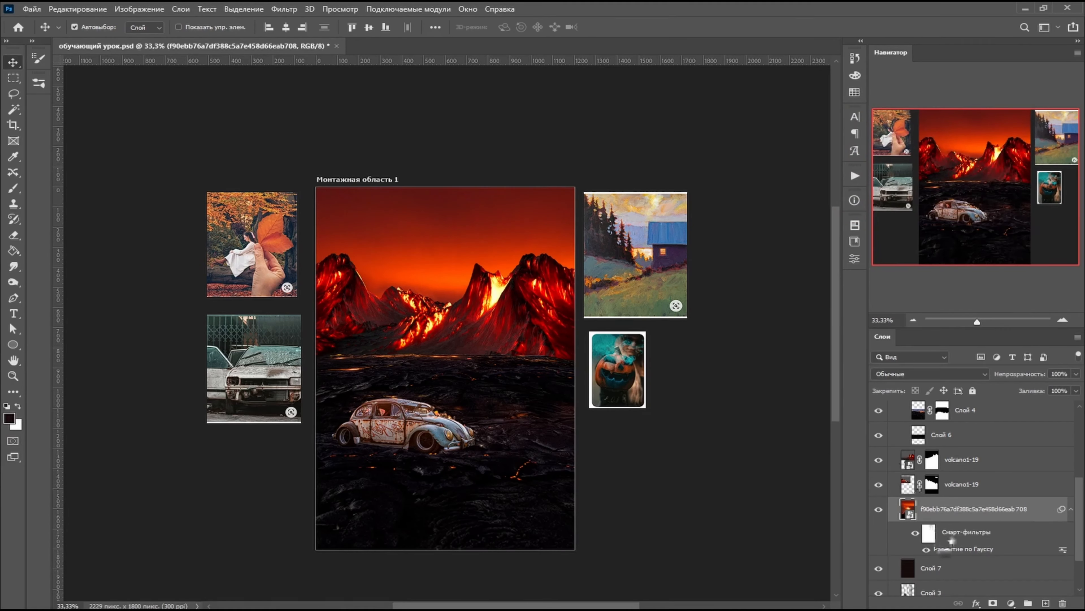
- Reduce the fill of the blurred sky image layer to 84%
{"action": "left_click", "coordinate": [1077, 391]}
{"action": "mouse_move", "coordinate": [1073, 405]}
{"action": "left_mouse_down"}
{"action": "mouse_move", "coordinate": [1045, 408]}
{"action": "mouse_move", "coordinate": [1061, 408]}
{"action": "left_mouse_up"}
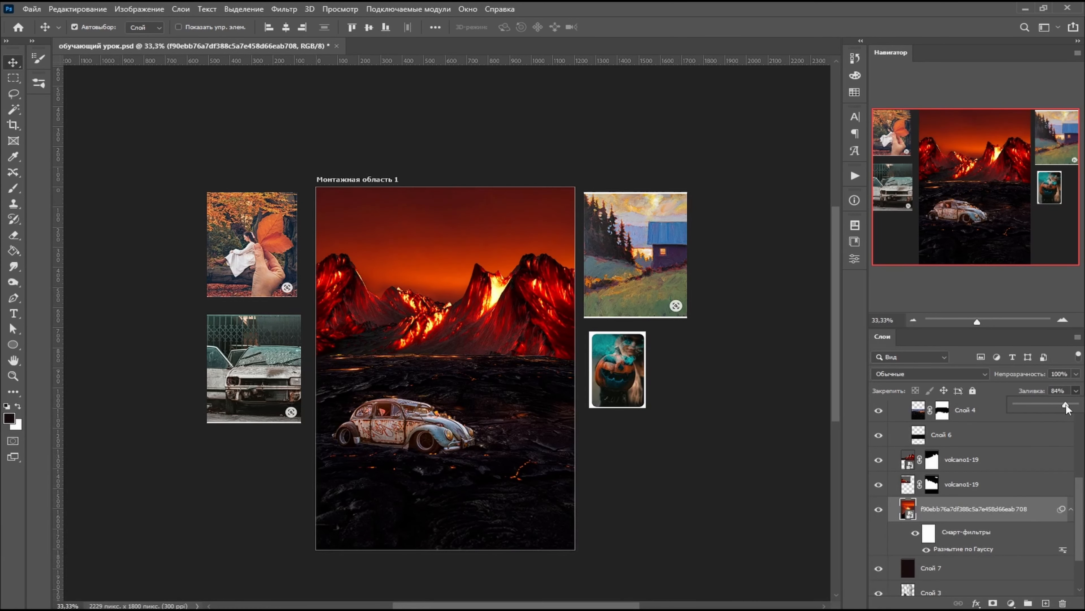
{"action": "left_click", "coordinate": [722, 398]}
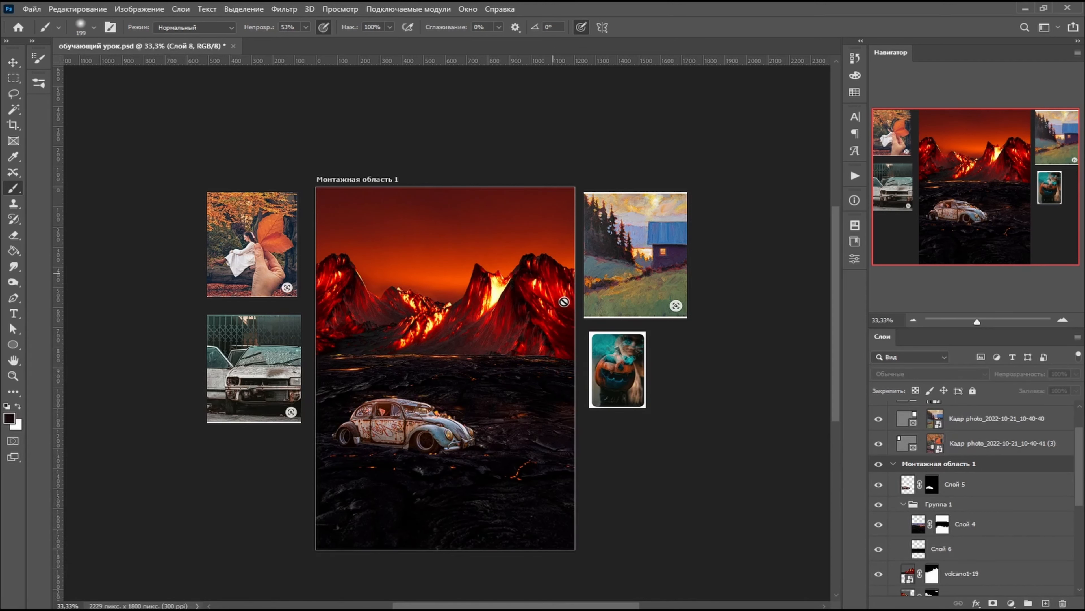
- Paste the copied lava image as a new layer directly above the upper volcano1-19 layer
{"action": "scroll", "coordinate": [939, 502], "scroll_direction": "up", "scroll_amount": 2}
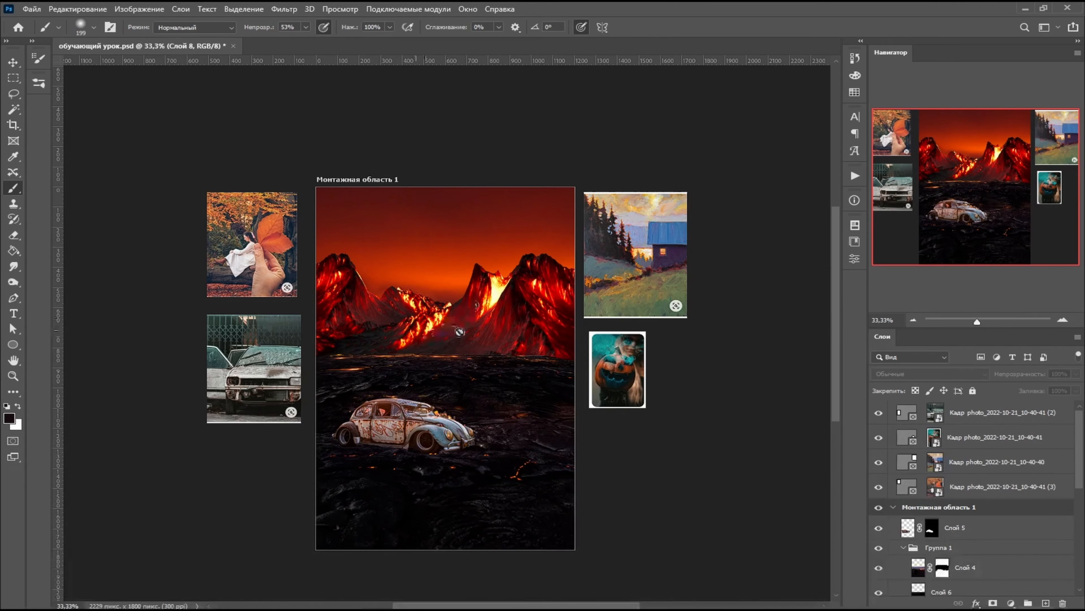
{"action": "scroll", "coordinate": [919, 459], "scroll_direction": "down", "scroll_amount": 3}
{"action": "scroll", "coordinate": [919, 459], "scroll_direction": "down", "scroll_amount": 3}
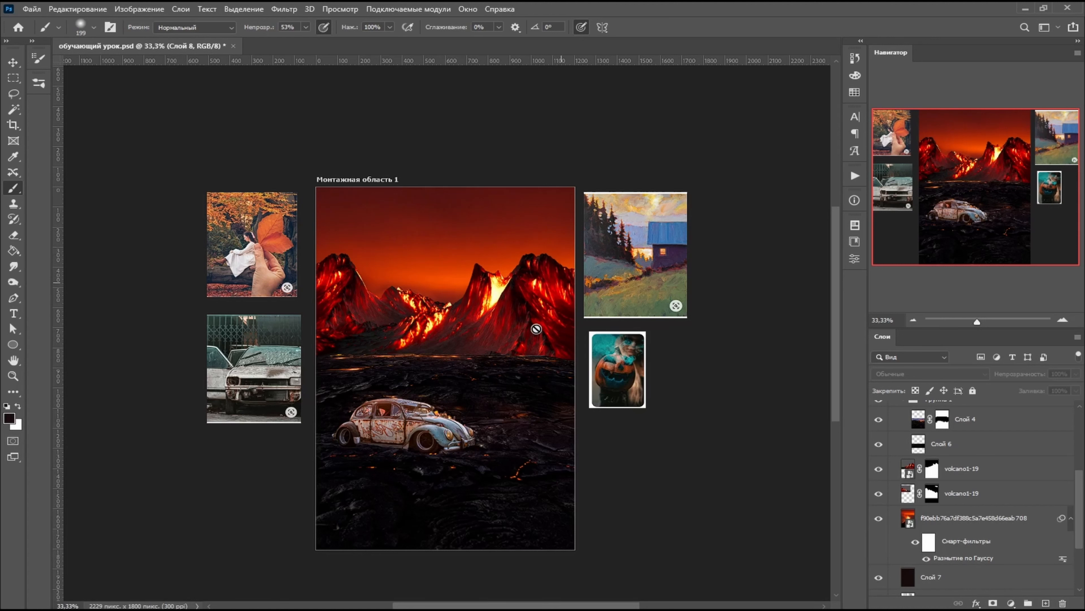
{"action": "left_click", "coordinate": [945, 518]}
{"action": "left_click", "coordinate": [943, 468]}
{"action": "scroll", "coordinate": [942, 468], "scroll_direction": "up", "scroll_amount": 1}
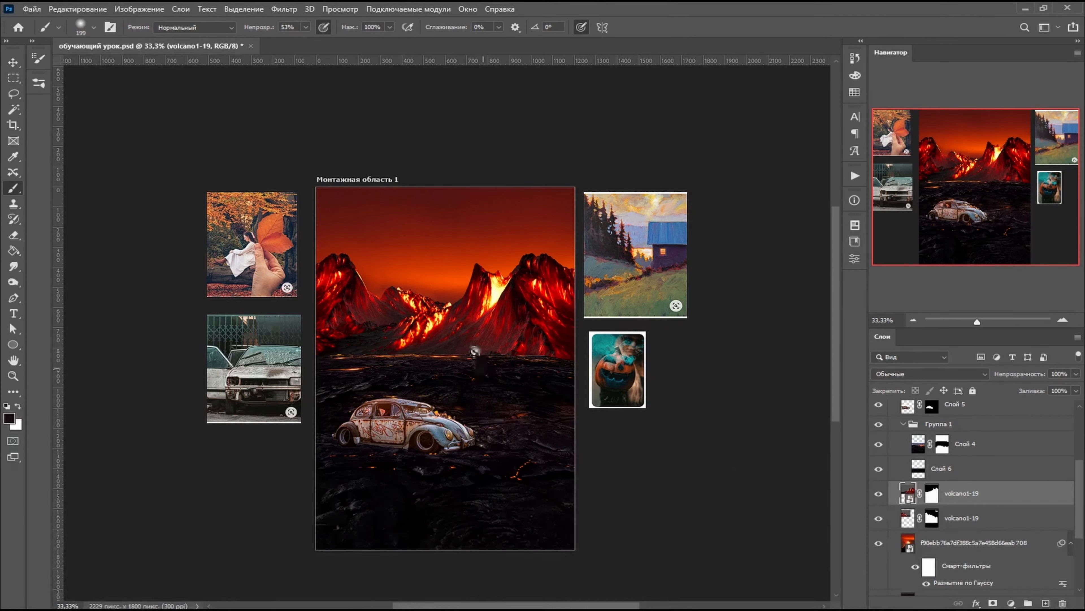
{"action": "left_click", "coordinate": [475, 351]}
{"action": "left_click", "coordinate": [528, 242]}
{"action": "key", "text": "v"}
{"action": "key", "text": "ctrl+v"}
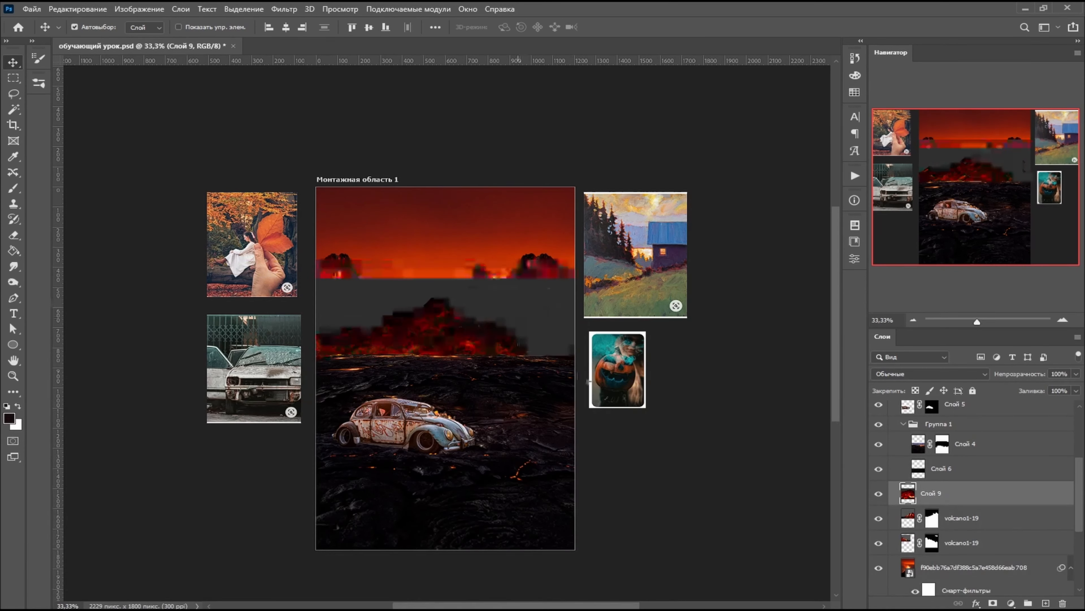
- Compare the artboard with and without the lava layer, move the lava up over the volcanoes, and clip it to the upper volcano1-19 layer
{"action": "left_click", "coordinate": [879, 493]}
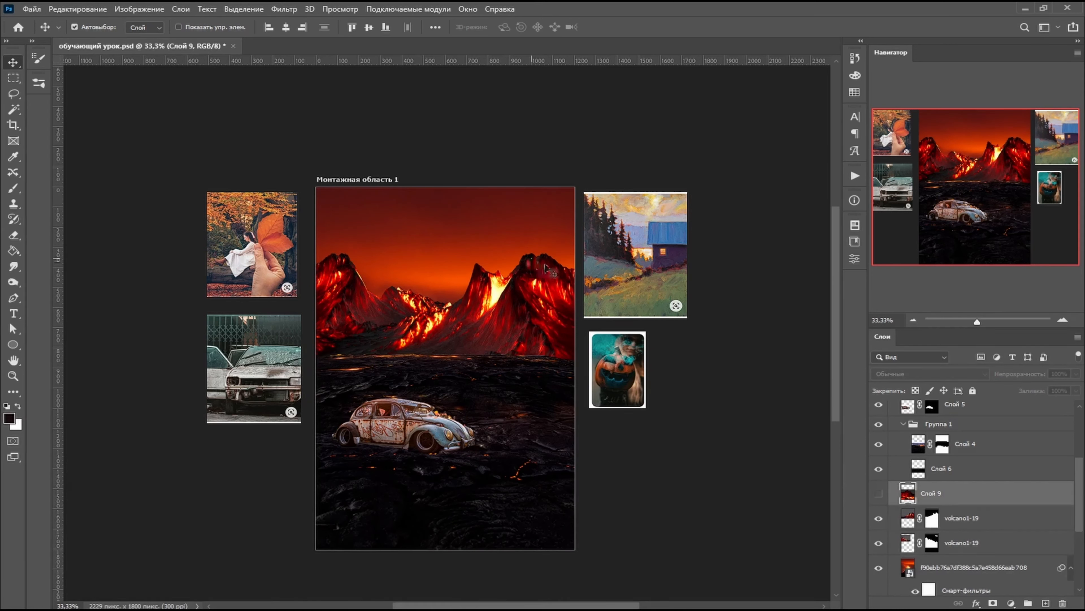
{"action": "left_click", "coordinate": [878, 494]}
{"action": "left_click_drag", "start_coordinate": [450, 340], "coordinate": [512, 200]}
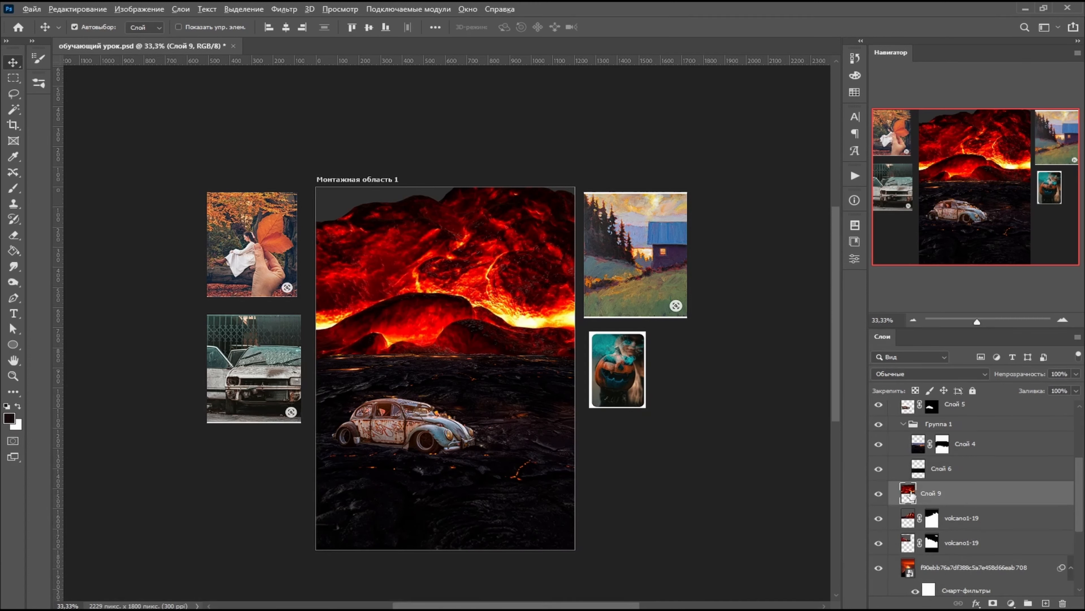
{"action": "left_click", "coordinate": [960, 504], "text": "alt"}
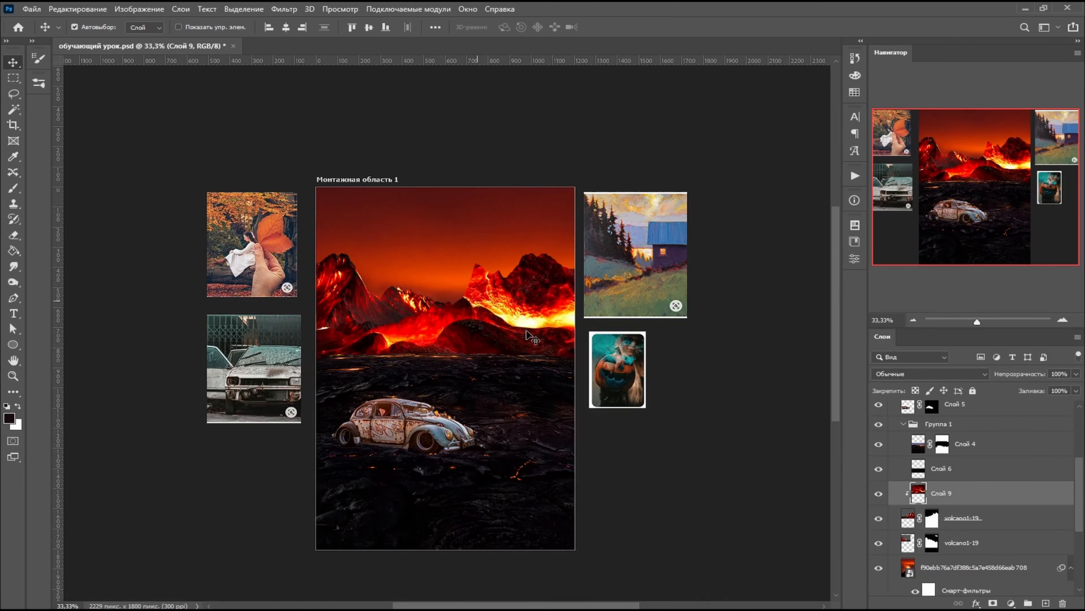
- Free-transform the clipped lava layer, scaling it to about 70% and positioning it over the volcano slopes
{"action": "left_click", "coordinate": [78, 8]}
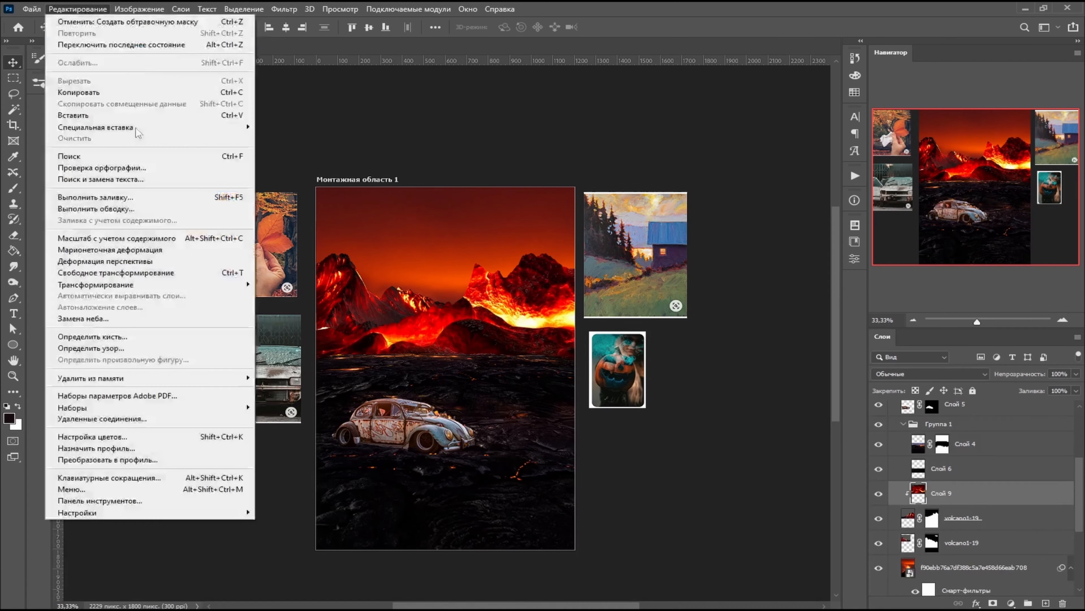
{"action": "left_click", "coordinate": [128, 272]}
{"action": "left_click_drag", "start_coordinate": [487, 315], "coordinate": [413, 300]}
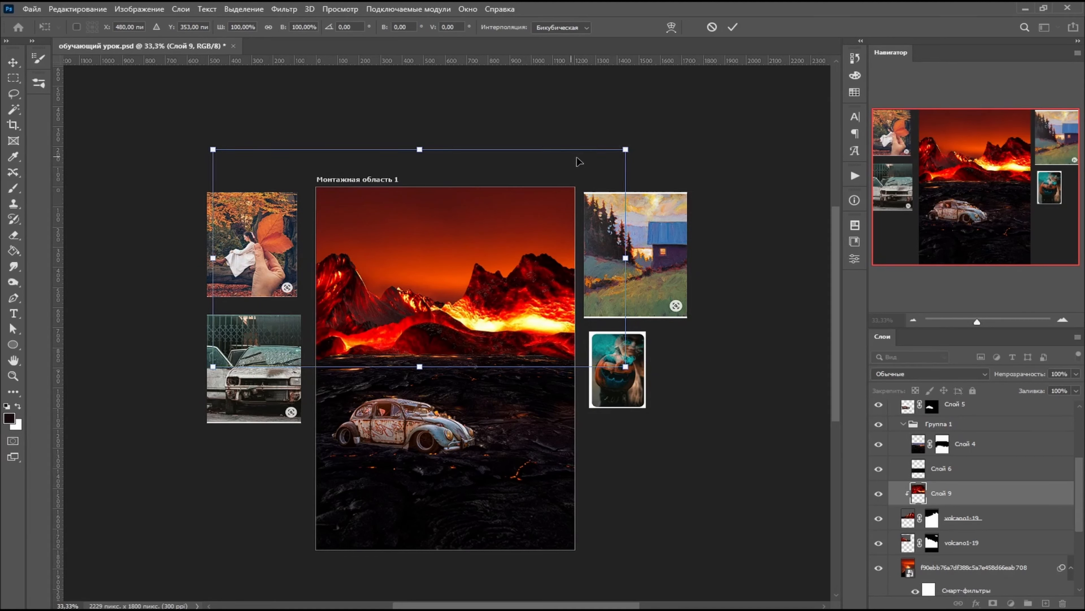
{"action": "left_click_drag", "start_coordinate": [625, 149], "coordinate": [578, 174]}
{"action": "left_click_drag", "start_coordinate": [214, 174], "coordinate": [290, 215]}
{"action": "mouse_move", "coordinate": [374, 256]}
{"action": "left_mouse_down"}
{"action": "mouse_move", "coordinate": [437, 261]}
{"action": "mouse_move", "coordinate": [391, 239]}
{"action": "mouse_move", "coordinate": [393, 253]}
{"action": "left_mouse_up"}
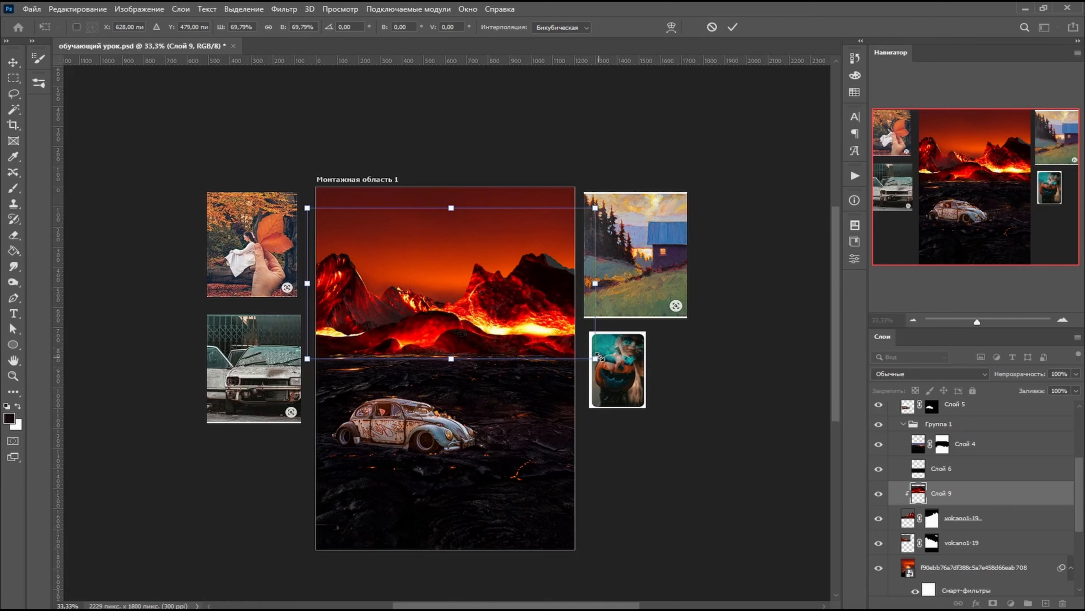
- Distort the clipped lava layer over the volcanoes to about 72% width and 74% height, with about -2° rotation and -14° skew, and apply
{"action": "left_click_drag", "start_coordinate": [603, 357], "coordinate": [529, 304]}
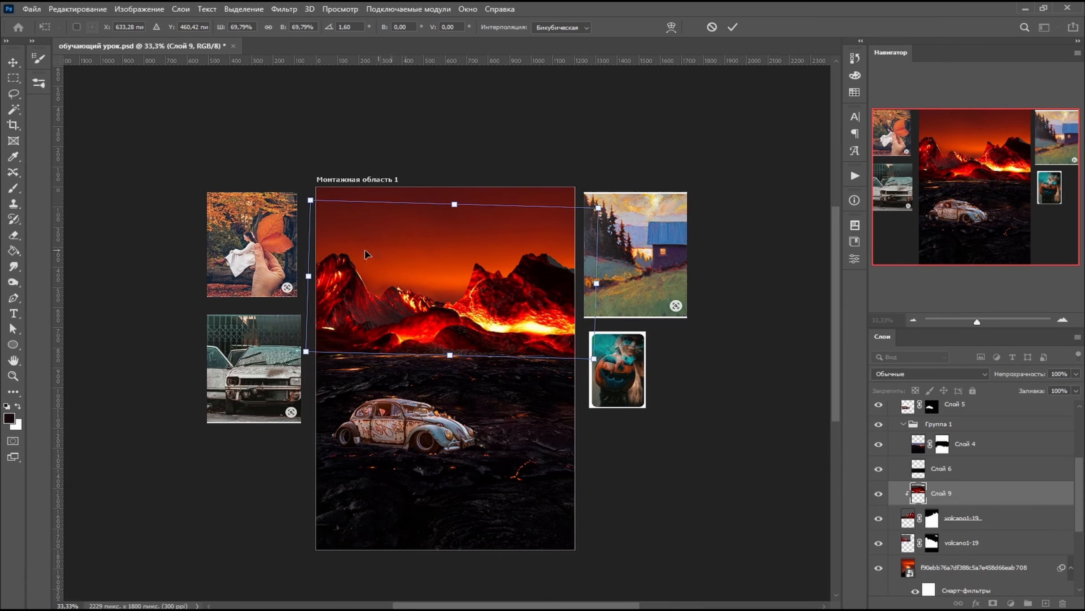
{"action": "left_click_drag", "start_coordinate": [600, 209], "coordinate": [615, 199]}
{"action": "left_click_drag", "start_coordinate": [526, 281], "coordinate": [550, 278]}
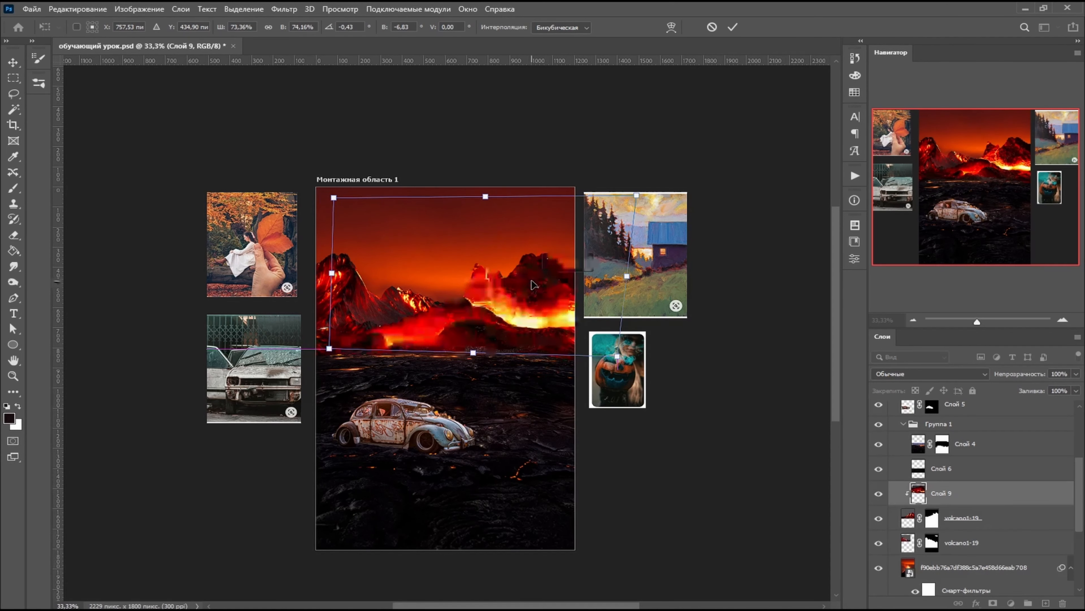
{"action": "left_click_drag", "start_coordinate": [335, 198], "coordinate": [356, 203]}
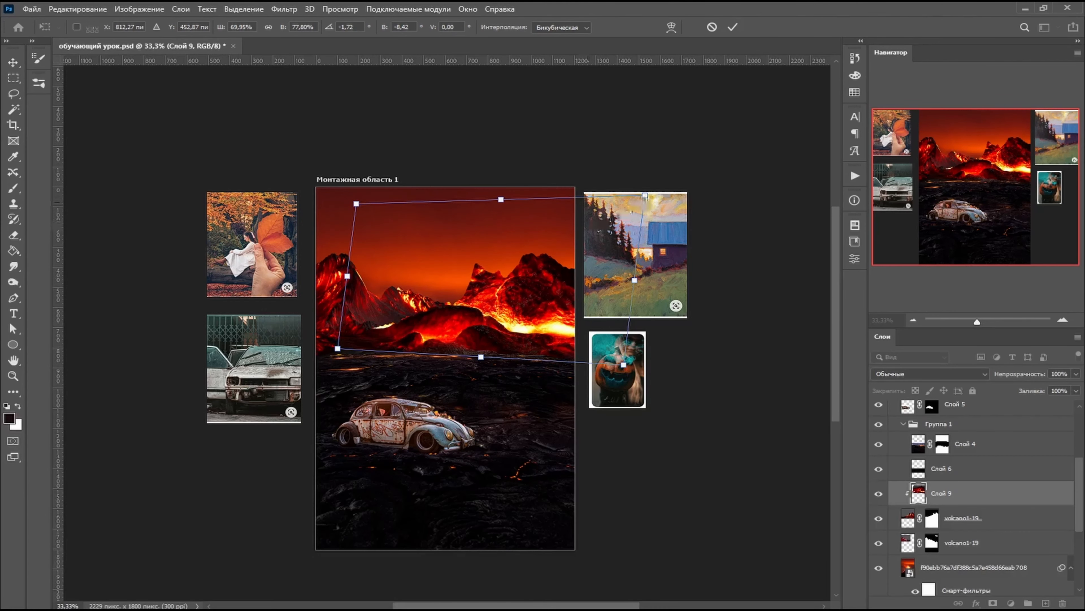
{"action": "left_click_drag", "start_coordinate": [645, 195], "coordinate": [664, 193]}
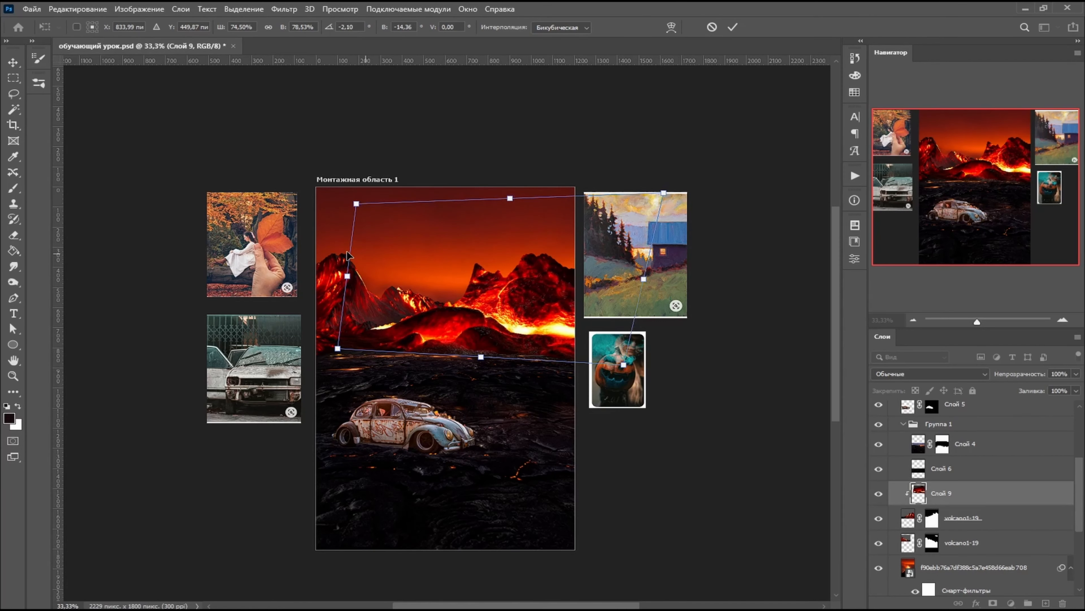
{"action": "left_click_drag", "start_coordinate": [357, 204], "coordinate": [366, 212]}
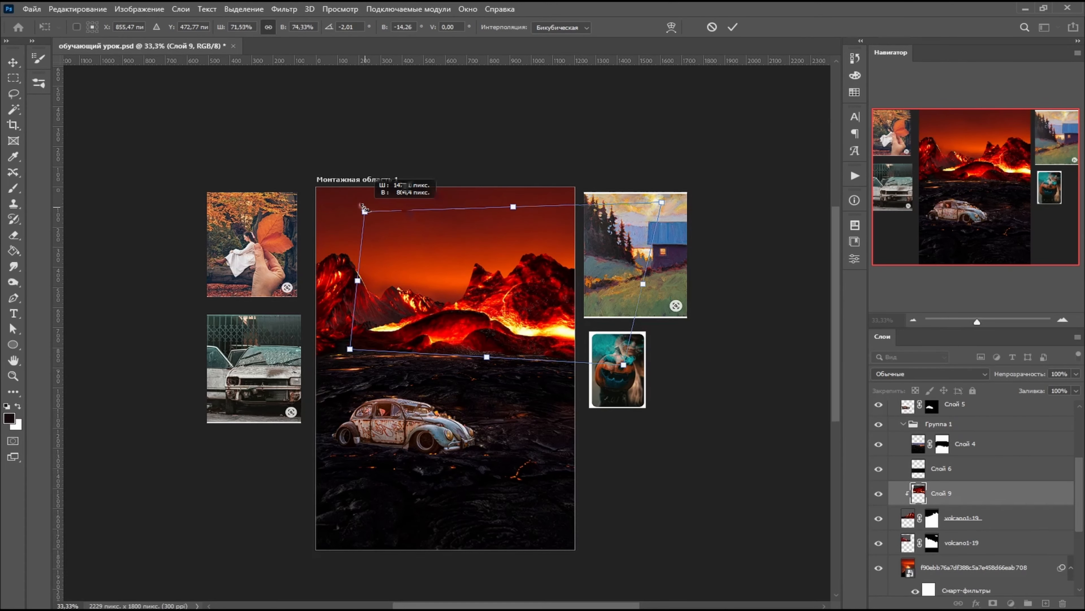
{"action": "left_click_drag", "start_coordinate": [348, 349], "coordinate": [353, 353]}
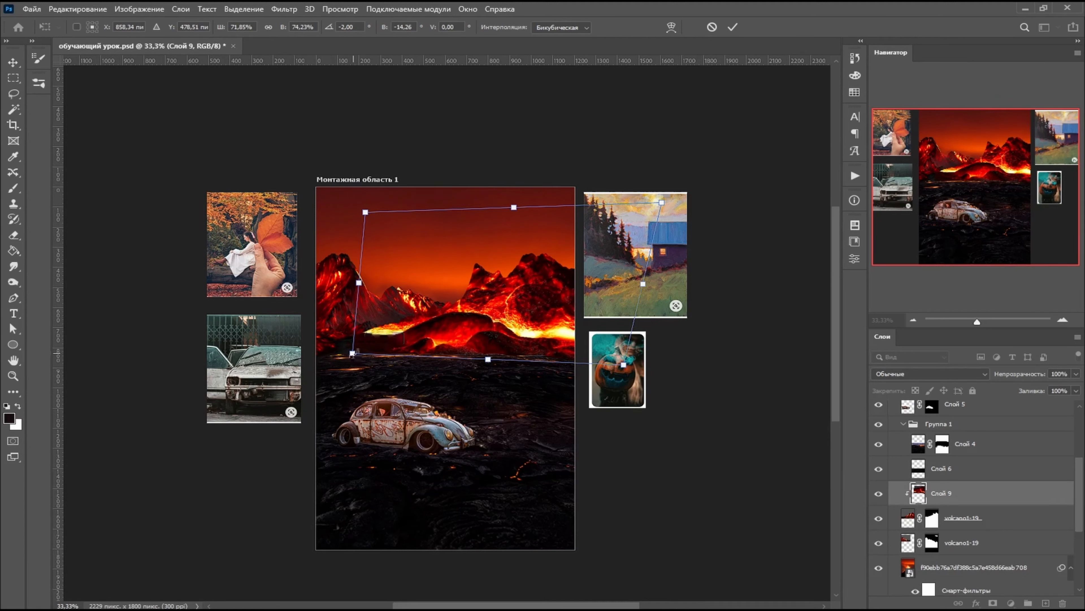
{"action": "key", "text": "Return"}
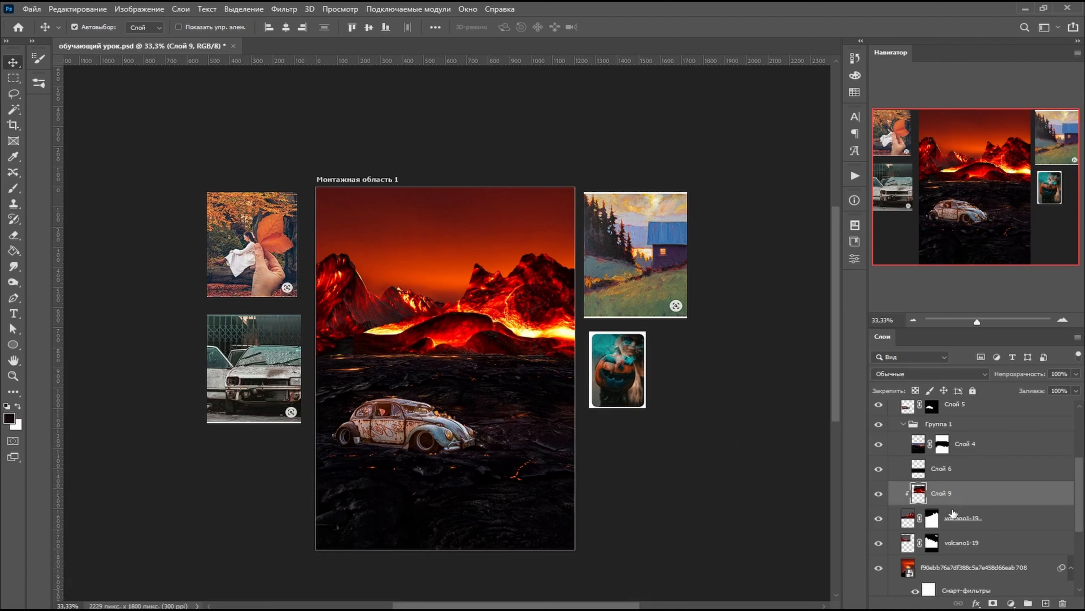
- Add a layer mask to the clipped lava layer and paint black on it at 53% opacity along the ridge between the volcanoes
{"action": "left_click", "coordinate": [993, 603]}
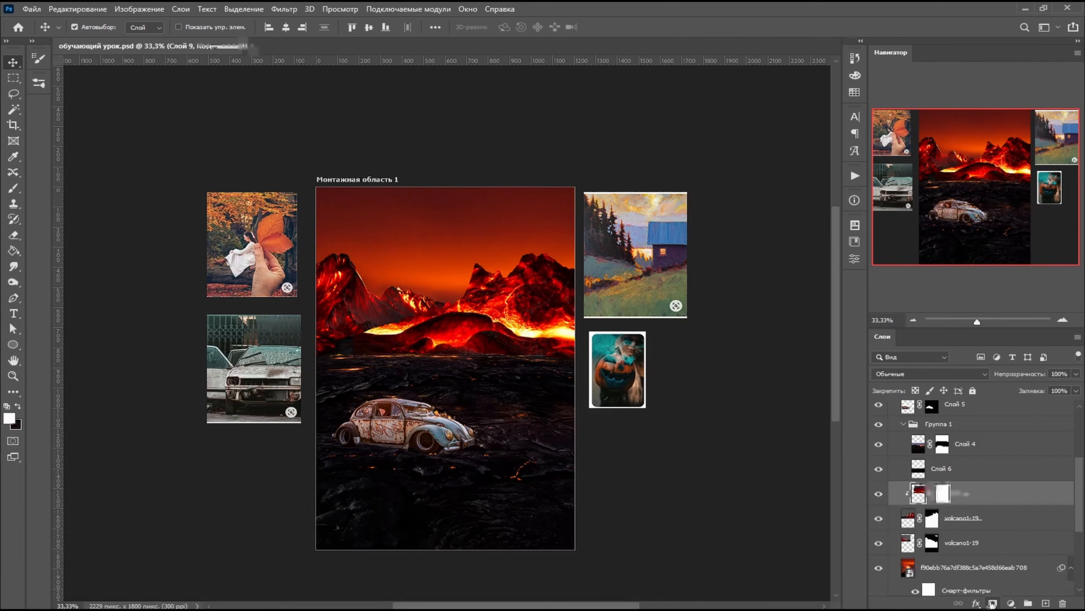
{"action": "left_click", "coordinate": [13, 188]}
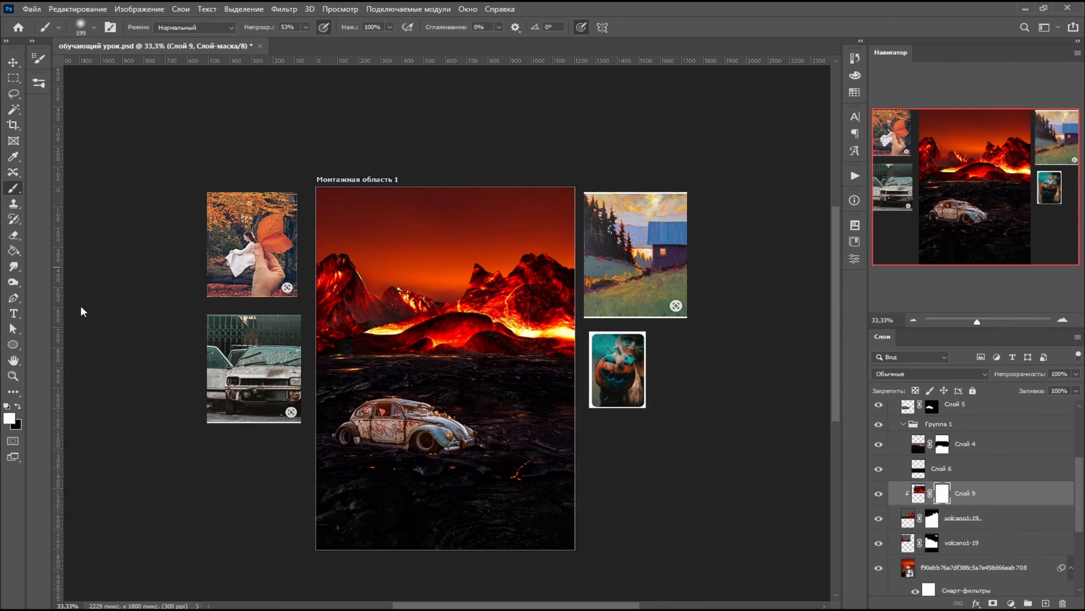
{"action": "left_click", "coordinate": [18, 406]}
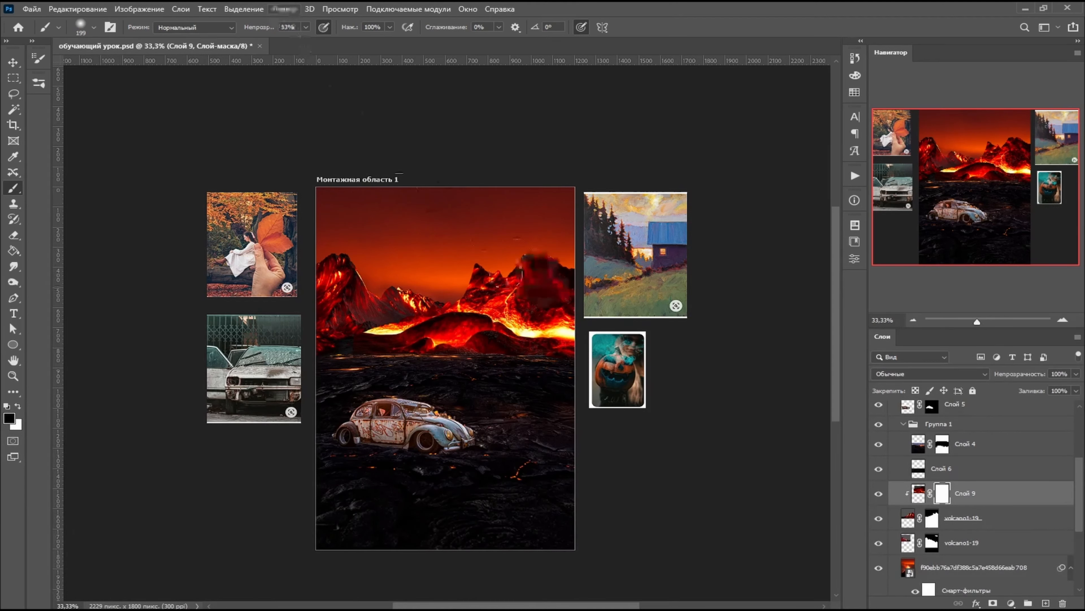
{"action": "mouse_move", "coordinate": [476, 266]}
{"action": "left_mouse_down"}
{"action": "mouse_move", "coordinate": [452, 291]}
{"action": "mouse_move", "coordinate": [412, 294]}
{"action": "mouse_move", "coordinate": [361, 327]}
{"action": "mouse_move", "coordinate": [378, 325]}
{"action": "mouse_move", "coordinate": [319, 350]}
{"action": "mouse_move", "coordinate": [383, 308]}
{"action": "mouse_move", "coordinate": [394, 315]}
{"action": "mouse_move", "coordinate": [381, 323]}
{"action": "mouse_move", "coordinate": [419, 305]}
{"action": "mouse_move", "coordinate": [392, 313]}
{"action": "left_mouse_up"}
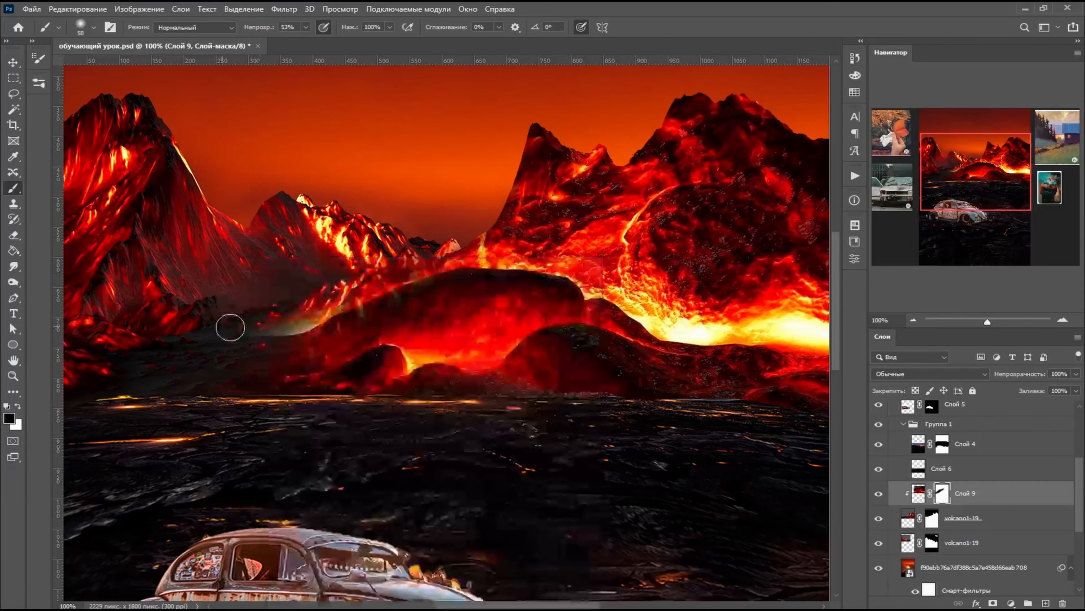
{"action": "mouse_move", "coordinate": [230, 327]}
{"action": "left_mouse_down"}
{"action": "mouse_move", "coordinate": [299, 318]}
{"action": "mouse_move", "coordinate": [269, 330]}
{"action": "mouse_move", "coordinate": [288, 338]}
{"action": "left_mouse_up"}
{"action": "mouse_move", "coordinate": [387, 272]}
{"action": "left_mouse_down"}
{"action": "mouse_move", "coordinate": [328, 296]}
{"action": "mouse_move", "coordinate": [557, 198]}
{"action": "left_mouse_up"}
{"action": "mouse_move", "coordinate": [453, 259]}
{"action": "left_mouse_down"}
{"action": "mouse_move", "coordinate": [385, 285]}
{"action": "mouse_move", "coordinate": [433, 277]}
{"action": "left_mouse_up"}
- With a 58 px brush, refine the lava layer's mask in black around the right volcano and in white on the central rock's slope
{"action": "scroll", "coordinate": [559, 340], "scroll_direction": "right", "scroll_amount": 2}
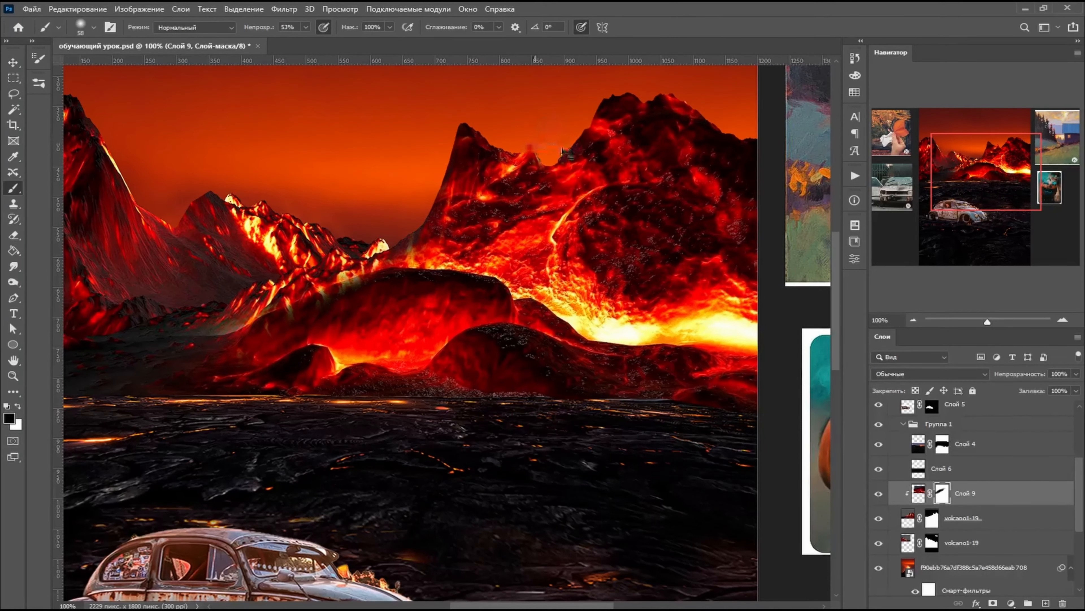
{"action": "scroll", "coordinate": [745, 184], "scroll_direction": "up", "scroll_amount": 1}
{"action": "mouse_move", "coordinate": [689, 136]}
{"action": "left_mouse_down"}
{"action": "mouse_move", "coordinate": [763, 166]}
{"action": "mouse_move", "coordinate": [649, 125]}
{"action": "mouse_move", "coordinate": [620, 139]}
{"action": "left_mouse_up"}
{"action": "scroll", "coordinate": [552, 192], "scroll_direction": "down", "scroll_amount": 2}
{"action": "scroll", "coordinate": [477, 310], "scroll_direction": "up", "scroll_amount": 3}
{"action": "left_click", "coordinate": [17, 406]}
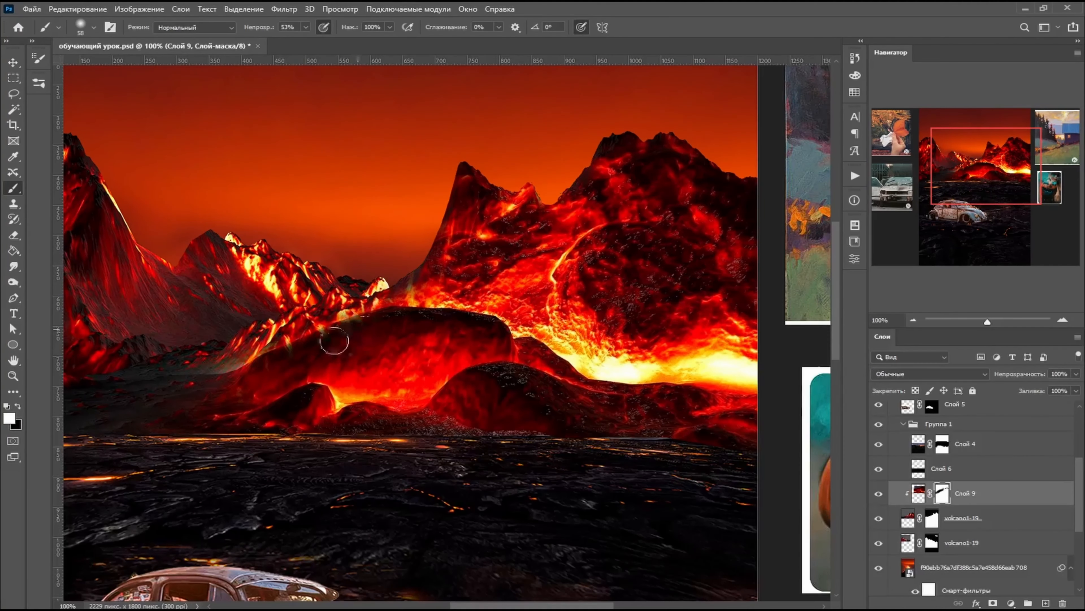
{"action": "mouse_move", "coordinate": [335, 341]}
{"action": "left_mouse_down"}
{"action": "mouse_move", "coordinate": [378, 328]}
{"action": "mouse_move", "coordinate": [359, 322]}
{"action": "mouse_move", "coordinate": [301, 354]}
{"action": "mouse_move", "coordinate": [310, 361]}
{"action": "left_mouse_up"}
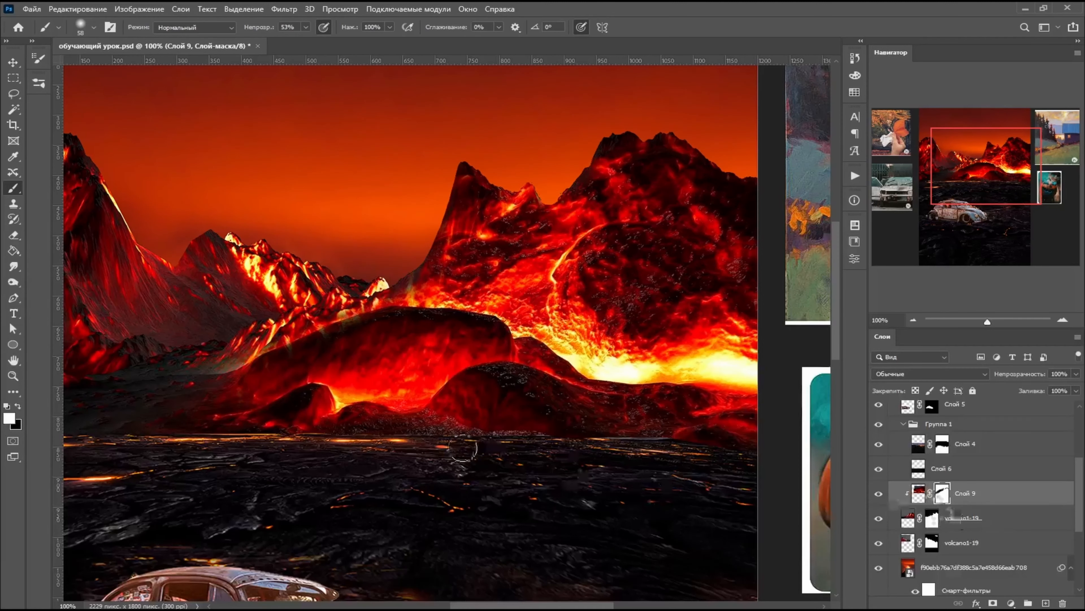
- Switch to a hard 58 px brush and retouch the lava layer's mask in white along the central rock's left slope, undoing a stray stroke
{"action": "right_click", "coordinate": [341, 336]}
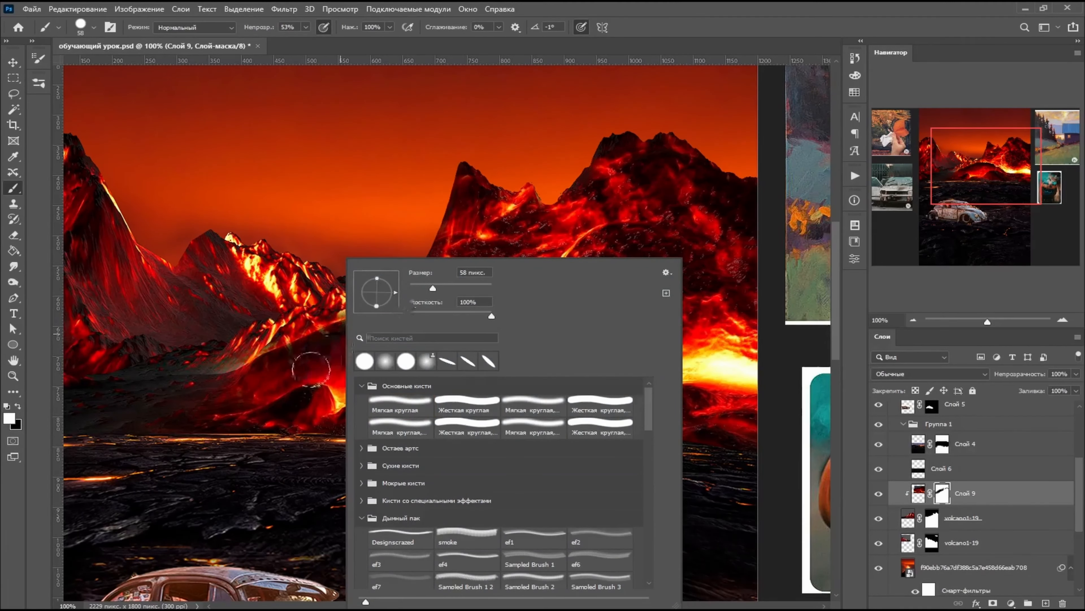
{"action": "left_click", "coordinate": [313, 373]}
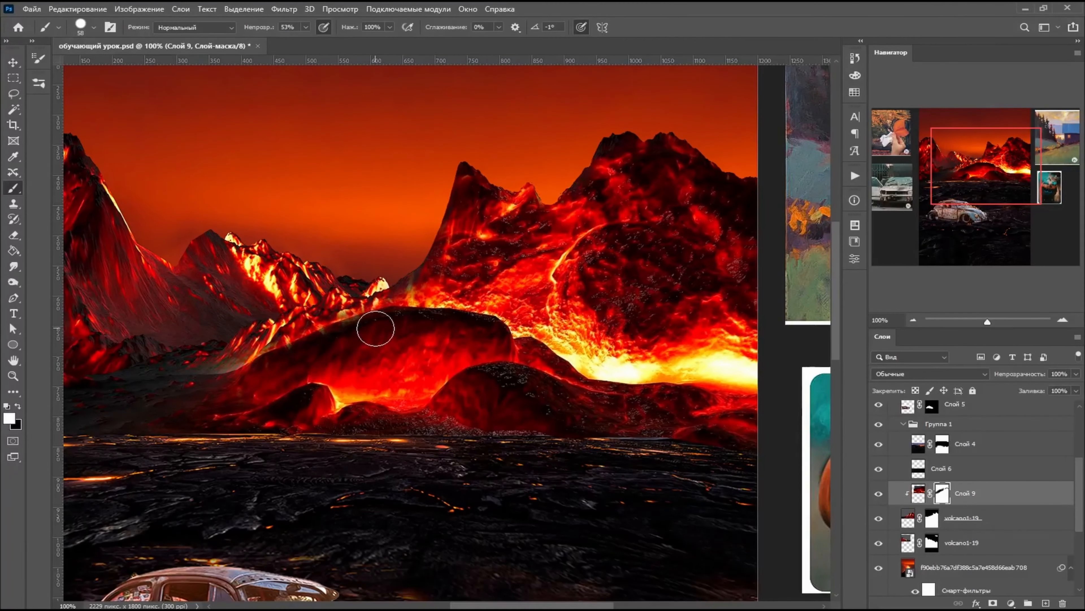
{"action": "left_click_drag", "start_coordinate": [211, 359], "coordinate": [249, 408]}
{"action": "key", "text": "ctrl+z"}
{"action": "mouse_move", "coordinate": [215, 357]}
{"action": "left_mouse_down"}
{"action": "mouse_move", "coordinate": [138, 350]}
{"action": "mouse_move", "coordinate": [221, 357]}
{"action": "left_mouse_up"}
- Mask out lava in black above the central rock's crest, finishing the narrow spots with a 7 px brush
{"action": "left_click", "coordinate": [18, 407]}
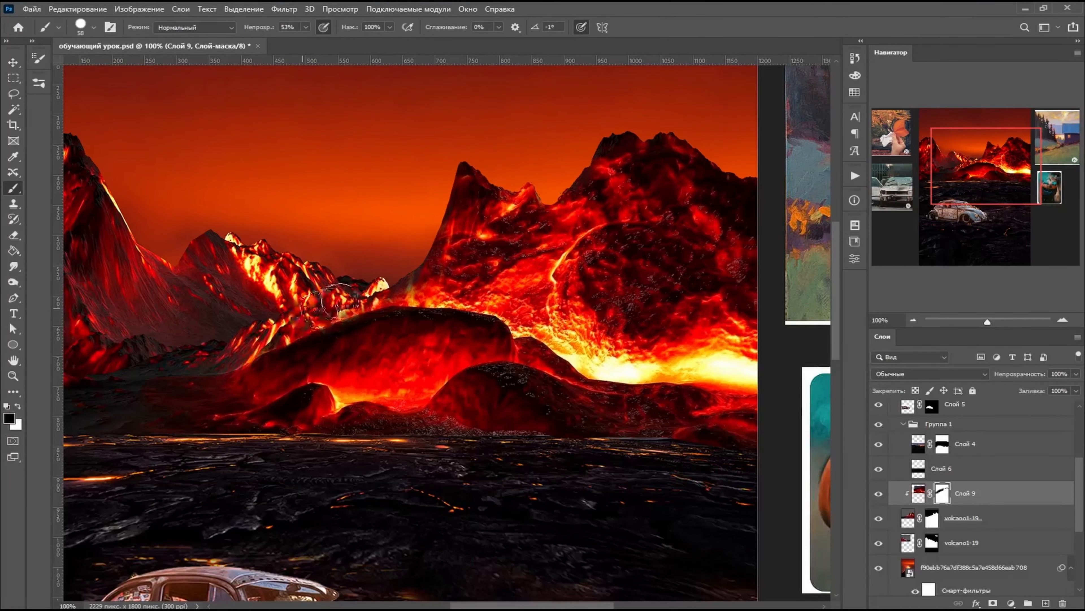
{"action": "mouse_move", "coordinate": [330, 306]}
{"action": "left_mouse_down"}
{"action": "mouse_move", "coordinate": [386, 295]}
{"action": "mouse_move", "coordinate": [317, 306]}
{"action": "left_mouse_up"}
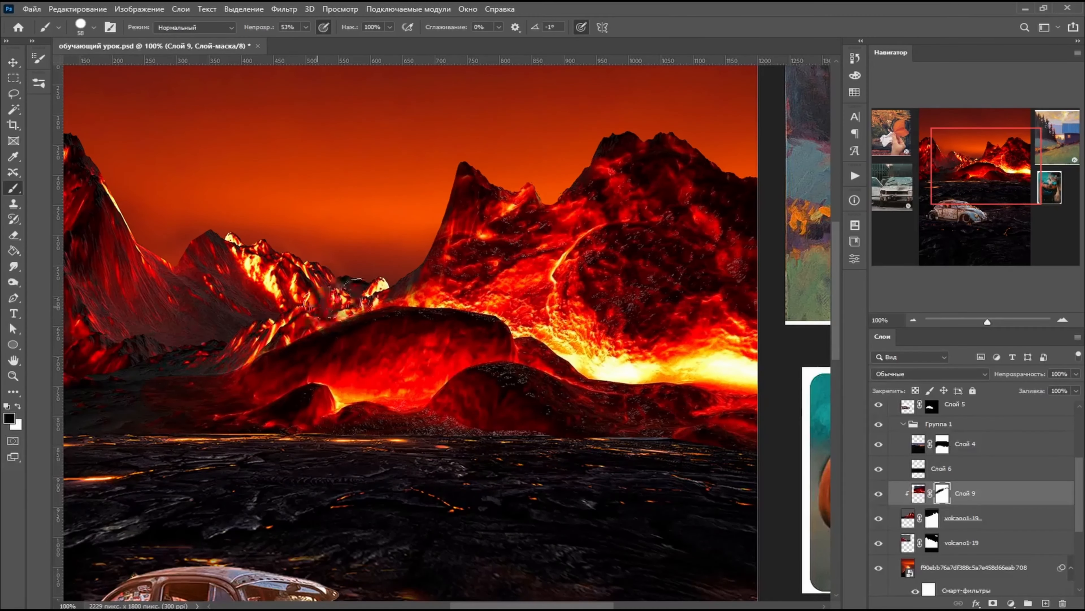
{"action": "right_click", "coordinate": [450, 343]}
{"action": "left_click", "coordinate": [513, 361]}
{"action": "left_click", "coordinate": [386, 301]}
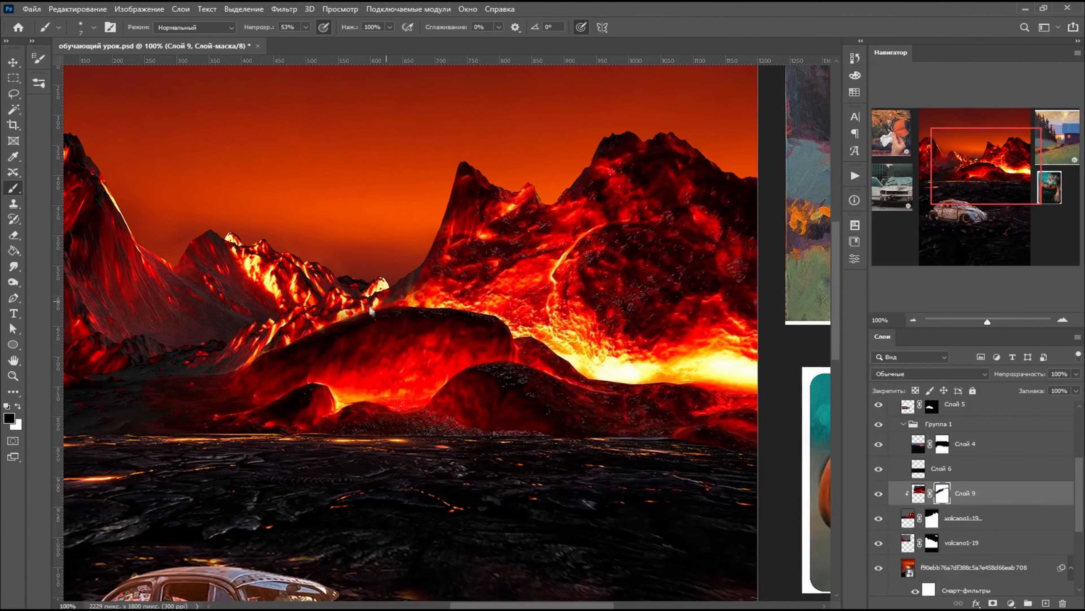
- On the upper volcano1-19 layer's mask, paint black around the right volcano's pointed peak with a 40 px brush at 100% opacity
{"action": "scroll", "coordinate": [410, 333], "scroll_direction": "up", "scroll_amount": 2}
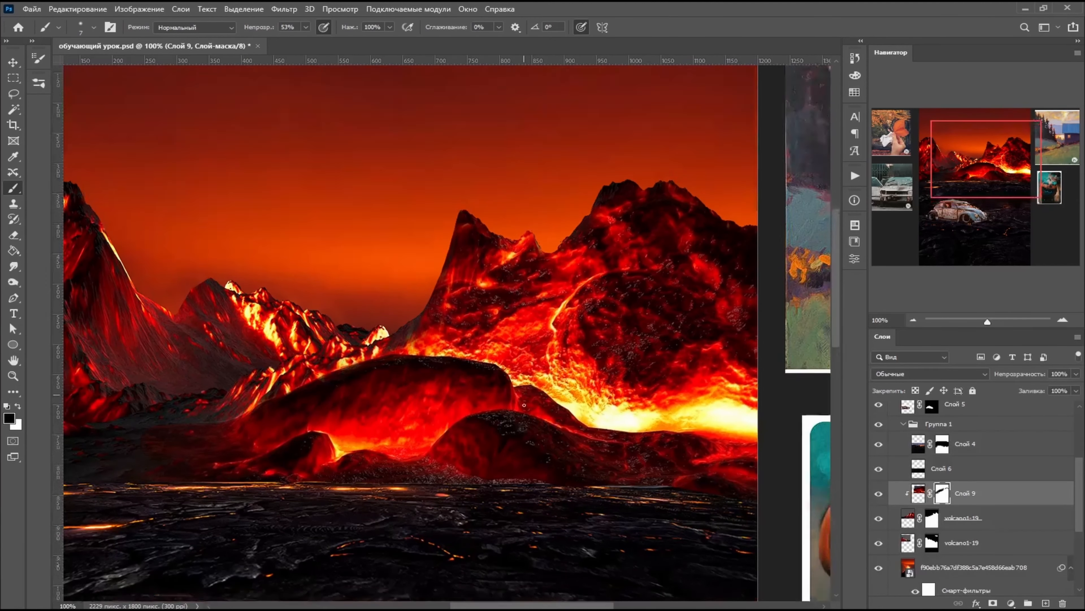
{"action": "key", "text": "alt+bracketleft"}
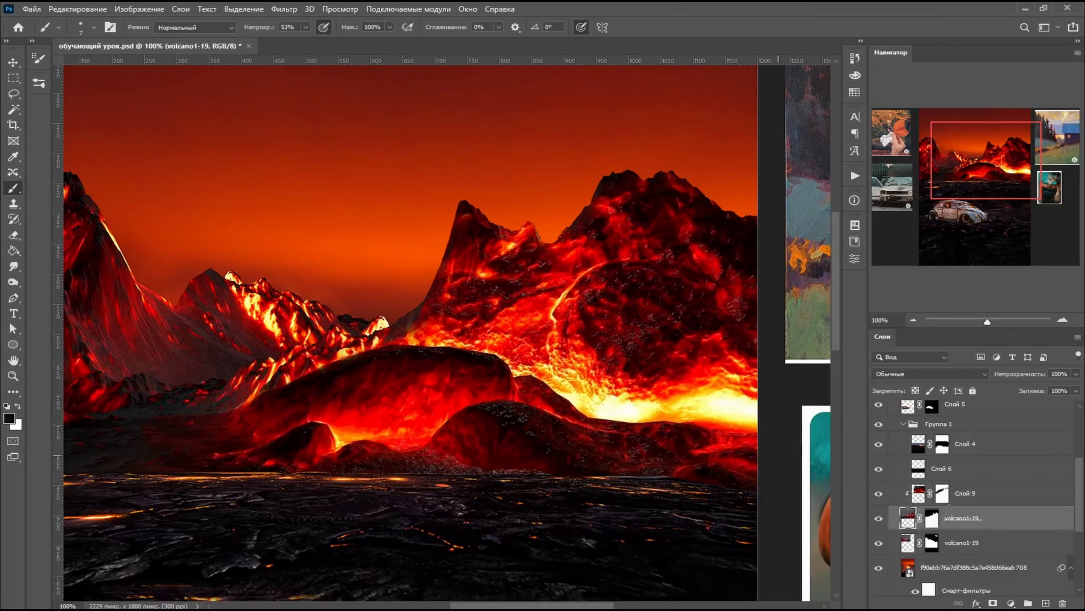
{"action": "scroll", "coordinate": [680, 307], "scroll_direction": "up", "scroll_amount": 2}
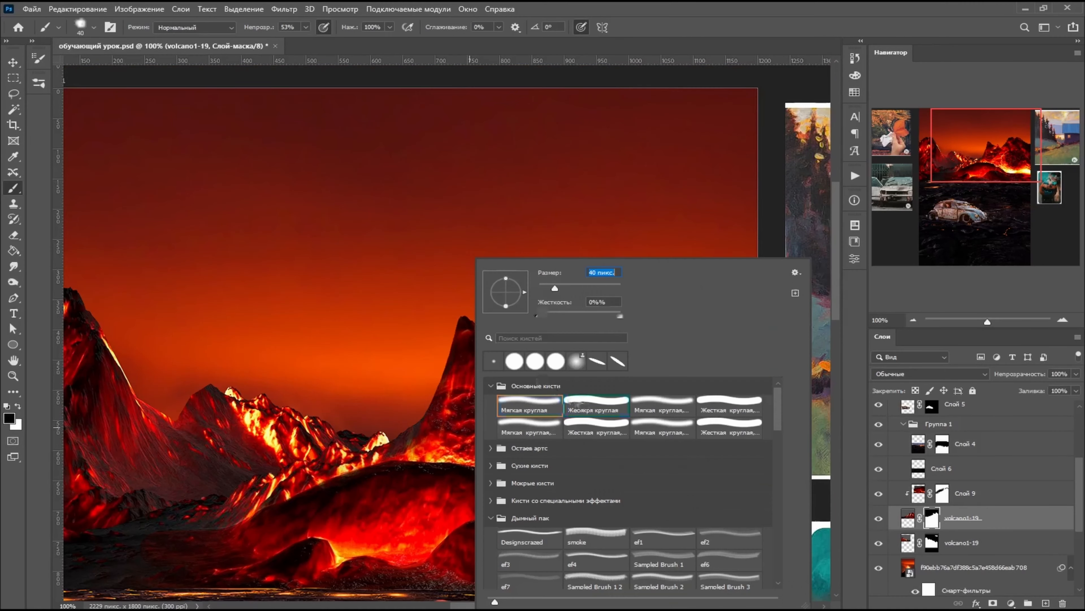
{"action": "left_click", "coordinate": [469, 296]}
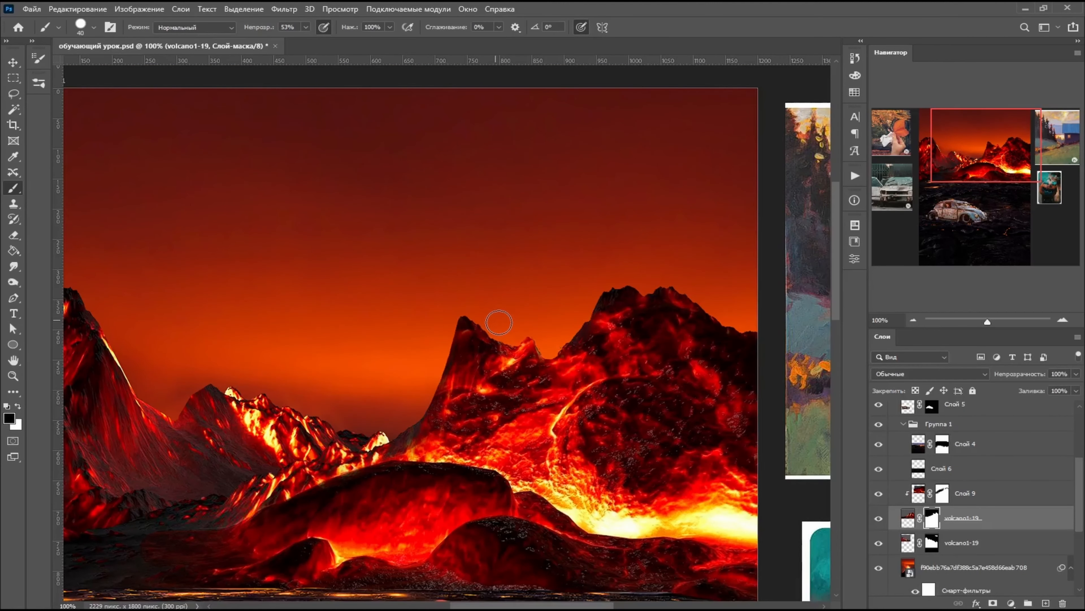
{"action": "left_click", "coordinate": [308, 30]}
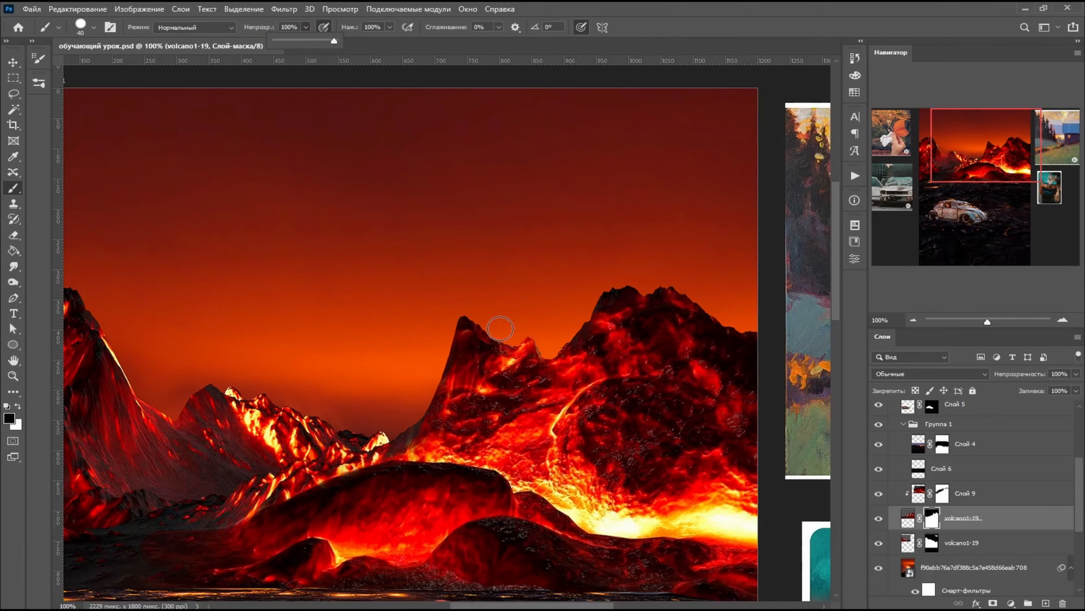
{"action": "left_click", "coordinate": [509, 331]}
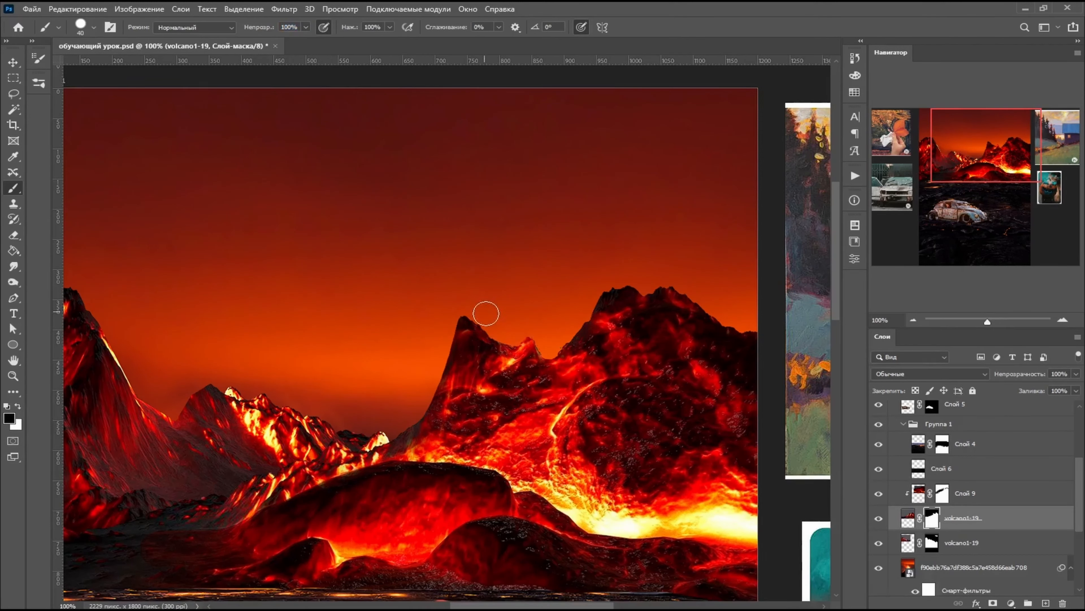
{"action": "left_click_drag", "start_coordinate": [479, 312], "coordinate": [487, 318]}
- Inspect the volcano edges across the artboard up close and in the full composition
{"action": "left_click_drag", "start_coordinate": [588, 605], "coordinate": [610, 606]}
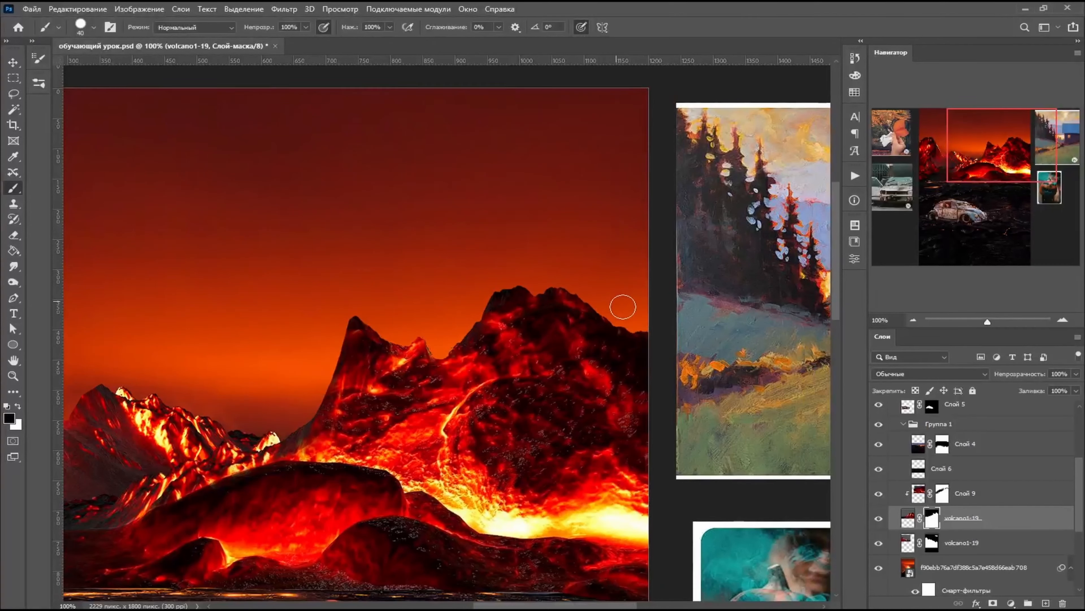
{"action": "left_click_drag", "start_coordinate": [541, 607], "coordinate": [483, 606]}
{"action": "scroll", "coordinate": [382, 413], "scroll_direction": "down", "scroll_amount": 3}
{"action": "scroll", "coordinate": [363, 406], "scroll_direction": "down", "scroll_amount": 3}
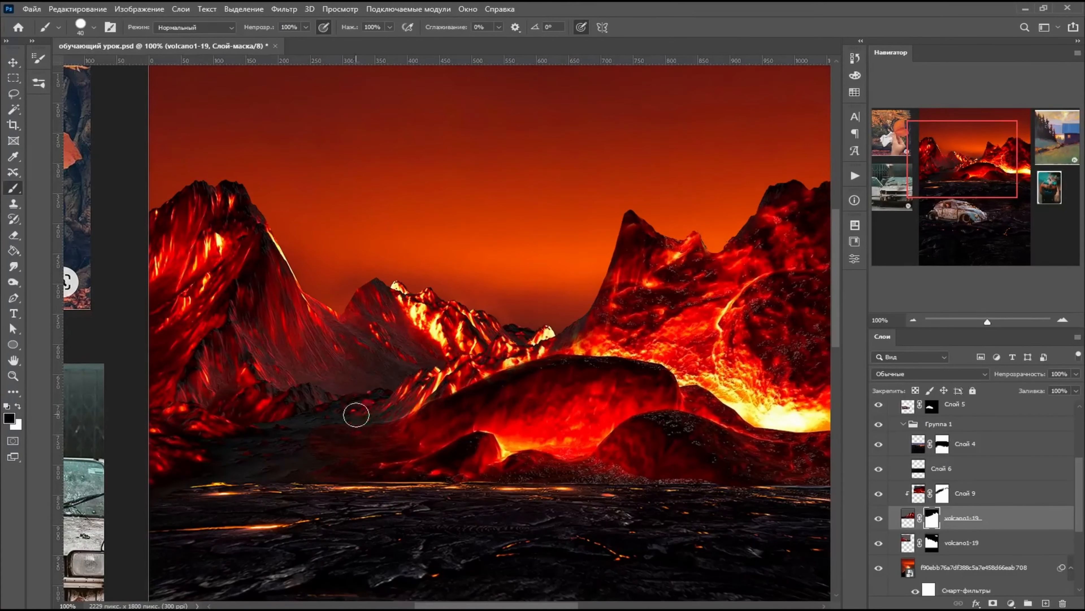
{"action": "scroll", "coordinate": [563, 324], "scroll_direction": "up", "scroll_amount": 1}
{"action": "scroll", "coordinate": [563, 324], "scroll_direction": "down", "scroll_amount": 4}
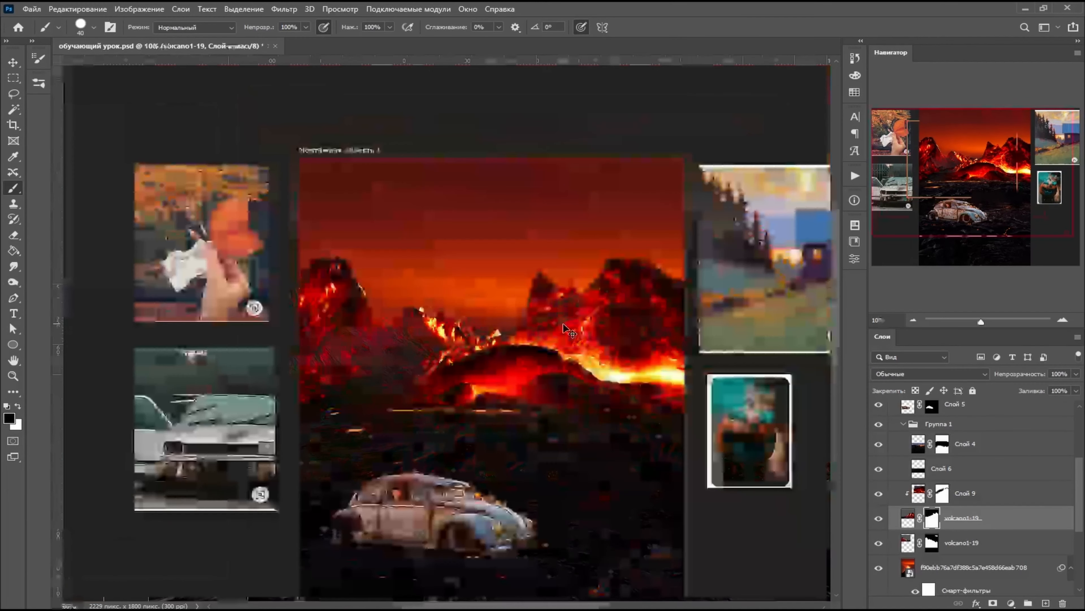
{"action": "key", "text": "ctrl+plus"}
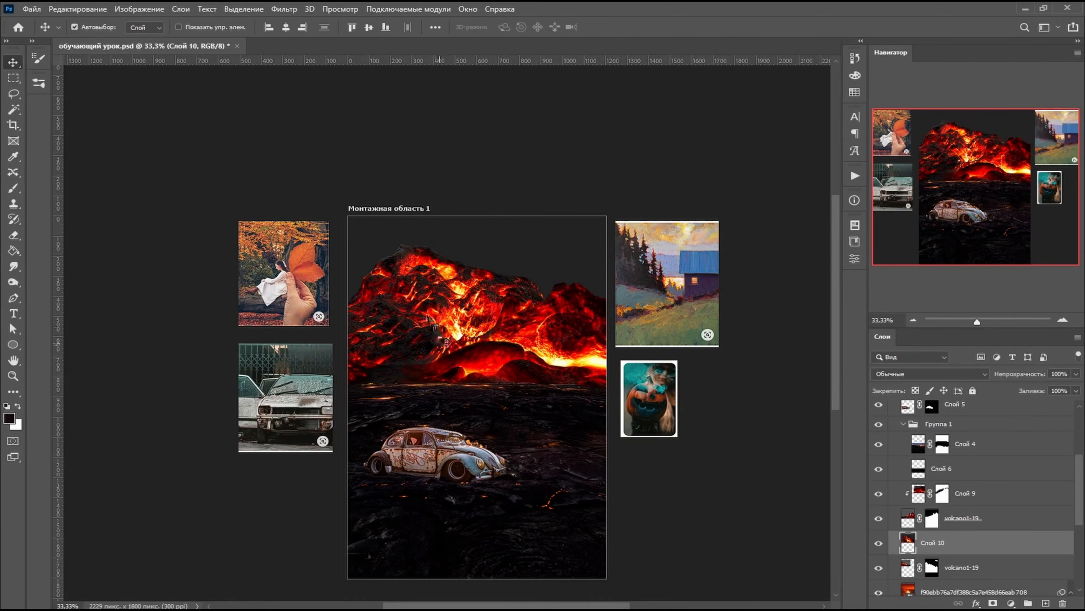
- Place another copy of the lava image directly above the lower volcano1-19 layer and clip it to that layer
{"action": "mouse_move", "coordinate": [427, 304]}
{"action": "left_mouse_down"}
{"action": "mouse_move", "coordinate": [395, 300]}
{"action": "mouse_move", "coordinate": [379, 312]}
{"action": "left_mouse_up"}
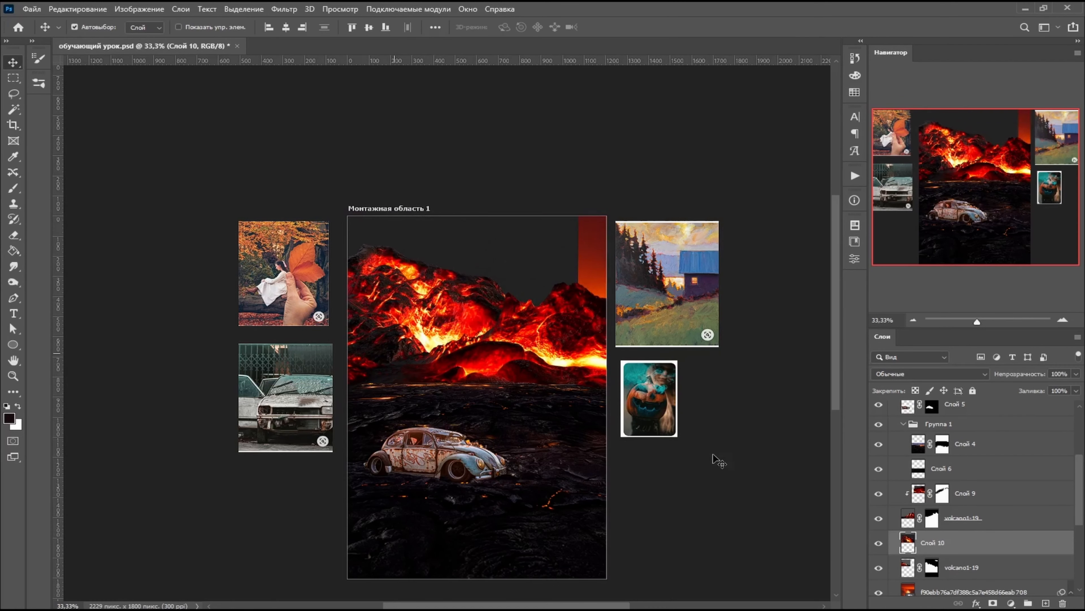
{"action": "left_click", "coordinate": [959, 554], "text": "alt"}
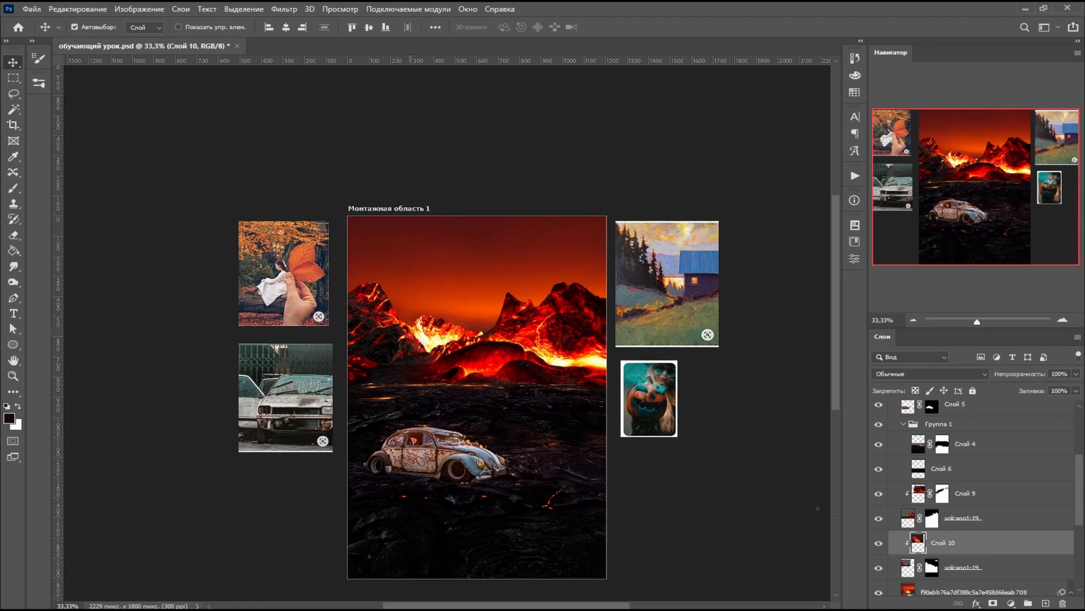
- Free-transform the lower volcano1-19 layer into a larger left volcano, about 194% wide and 185% high, with 14.55° rotation and 42.4° skew
{"action": "left_click", "coordinate": [537, 391]}
{"action": "left_click", "coordinate": [77, 9]}
{"action": "left_click", "coordinate": [110, 274]}
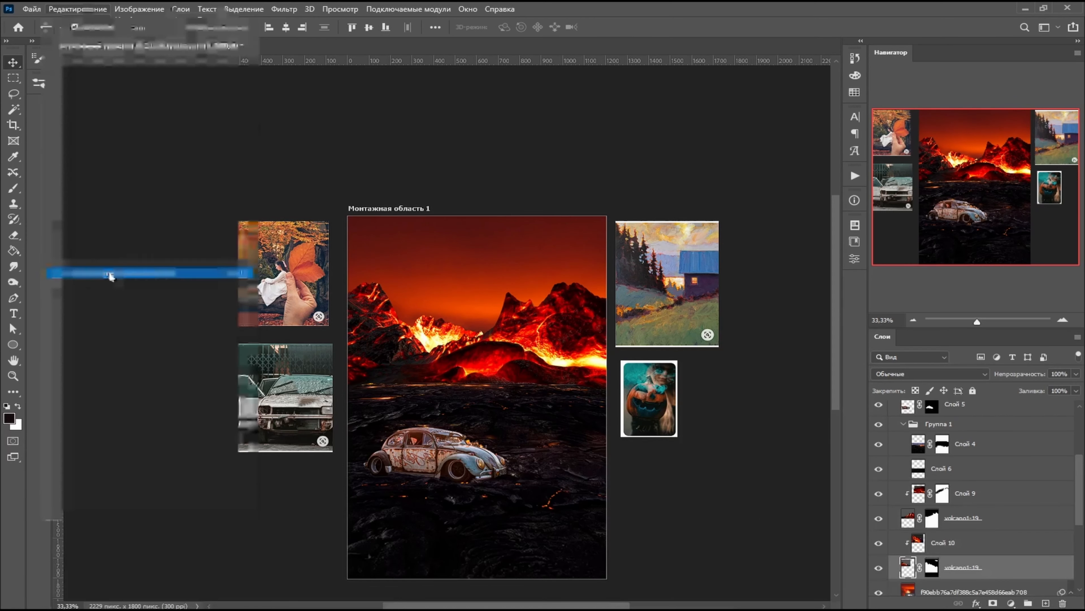
{"action": "left_click_drag", "start_coordinate": [529, 230], "coordinate": [555, 229]}
{"action": "left_click_drag", "start_coordinate": [275, 190], "coordinate": [230, 174]}
{"action": "left_click_drag", "start_coordinate": [274, 366], "coordinate": [281, 405]}
{"action": "left_click_drag", "start_coordinate": [543, 366], "coordinate": [549, 341]}
{"action": "left_click_drag", "start_coordinate": [230, 174], "coordinate": [114, 133]}
{"action": "left_click_drag", "start_coordinate": [336, 180], "coordinate": [336, 163]}
{"action": "key", "text": "Return"}
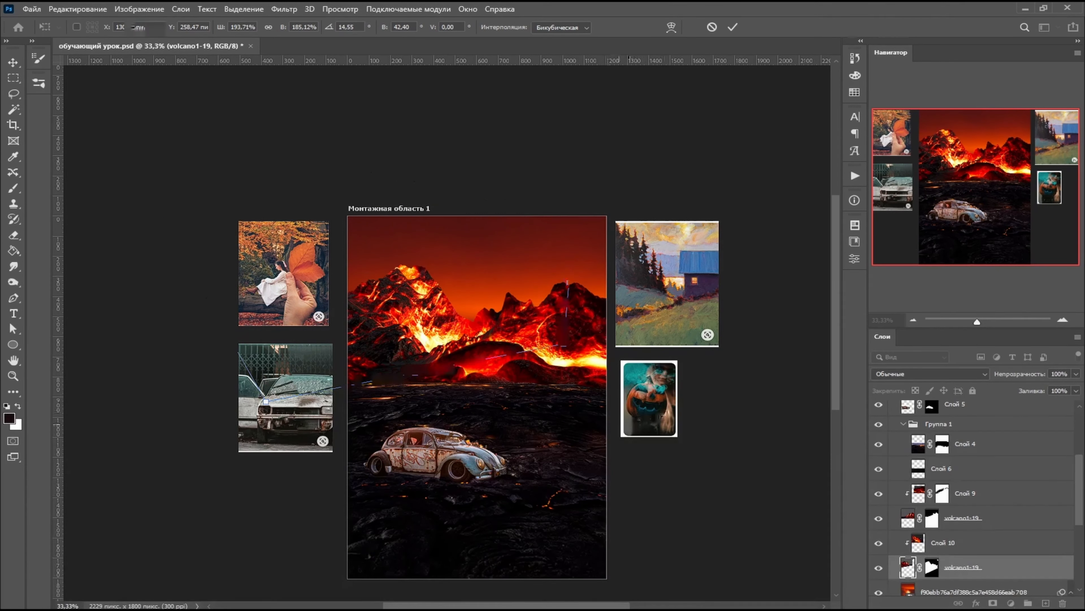
- Free-transform the lava texture on Слой 10, moving it over the left volcano at its original scale
{"action": "left_click", "coordinate": [945, 549]}
{"action": "left_click", "coordinate": [77, 8]}
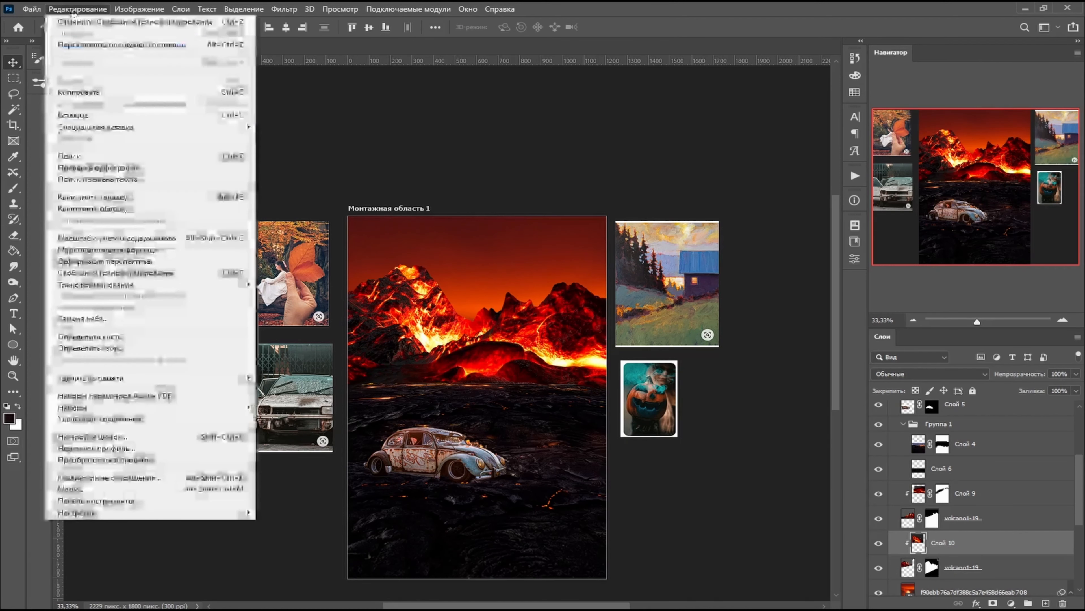
{"action": "left_click", "coordinate": [106, 274]}
{"action": "left_click_drag", "start_coordinate": [382, 330], "coordinate": [456, 350]}
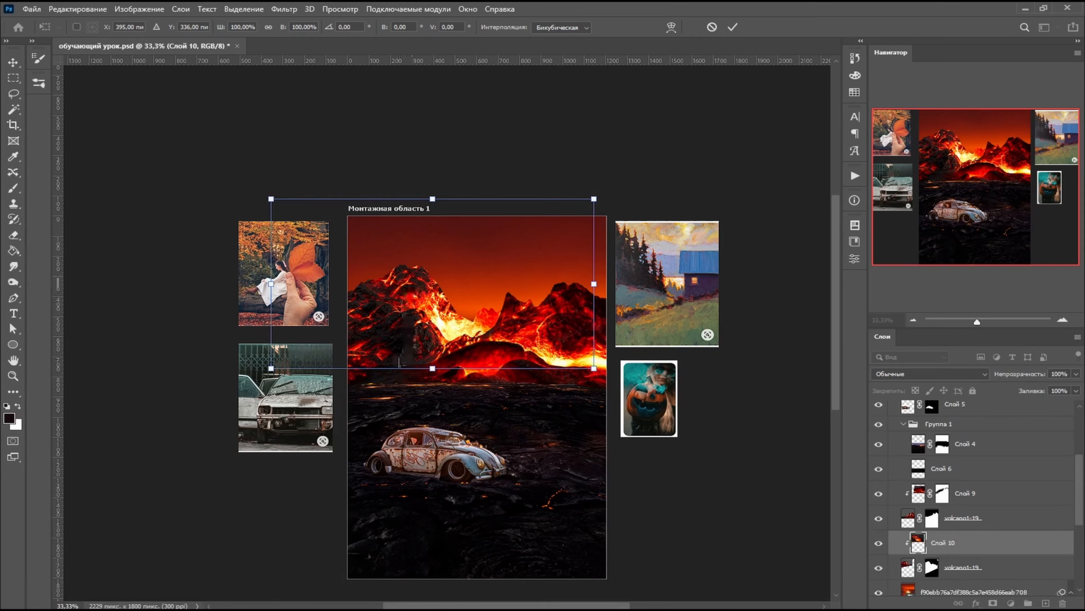
{"action": "key", "text": "Return"}
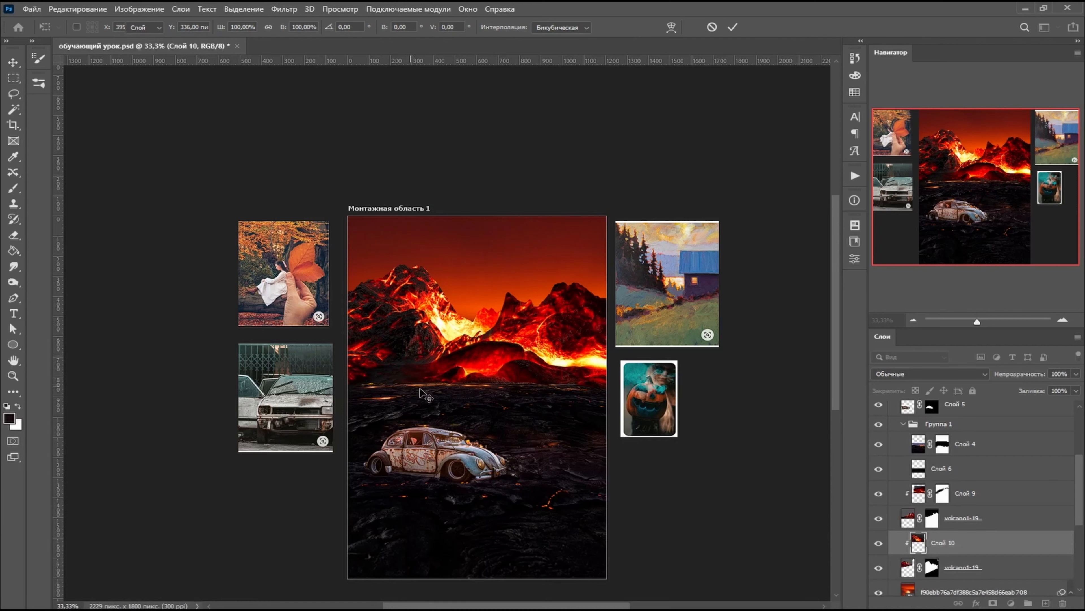
{"action": "left_click", "coordinate": [599, 419]}
{"action": "left_click", "coordinate": [99, 9]}
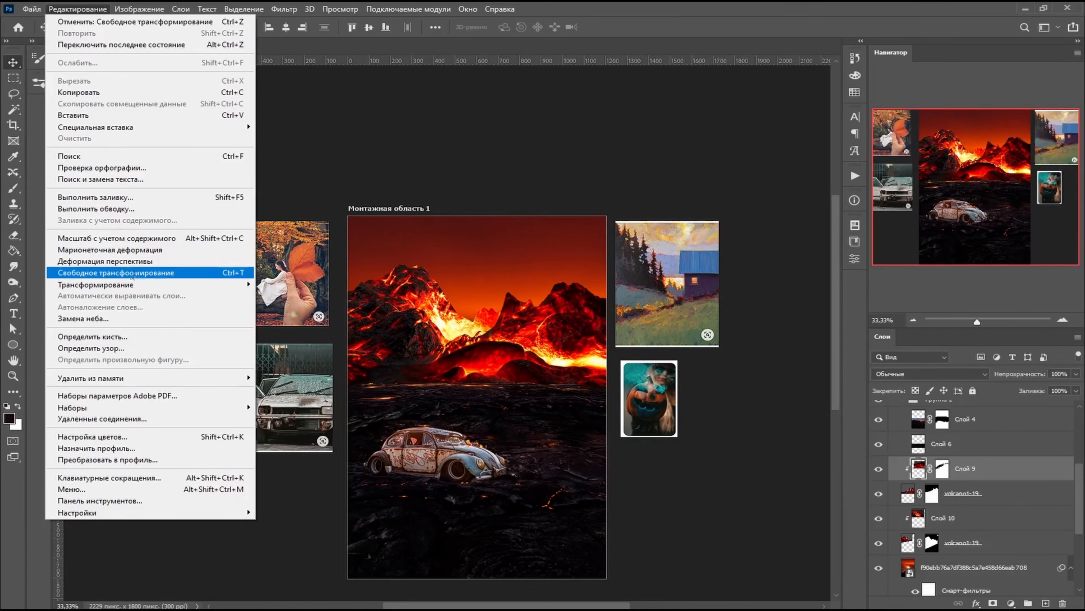
{"action": "left_click", "coordinate": [915, 493]}
{"action": "left_click", "coordinate": [919, 492]}
{"action": "left_click", "coordinate": [78, 9]}
{"action": "left_click", "coordinate": [115, 273]}
{"action": "left_click_drag", "start_coordinate": [706, 209], "coordinate": [733, 210]}
{"action": "key", "text": "Escape"}
- Free-transform the lava texture on Слой 9, stretching its upper-left corner outward and shifting it slightly left
{"action": "left_click", "coordinate": [78, 9]}
{"action": "left_click", "coordinate": [115, 273]}
{"action": "left_click_drag", "start_coordinate": [338, 191], "coordinate": [322, 131]}
{"action": "mouse_move", "coordinate": [464, 274]}
{"action": "left_mouse_down"}
{"action": "mouse_move", "coordinate": [418, 253]}
{"action": "mouse_move", "coordinate": [424, 269]}
{"action": "mouse_move", "coordinate": [397, 269]}
{"action": "mouse_move", "coordinate": [450, 279]}
{"action": "left_mouse_up"}
{"action": "key", "text": "Return"}
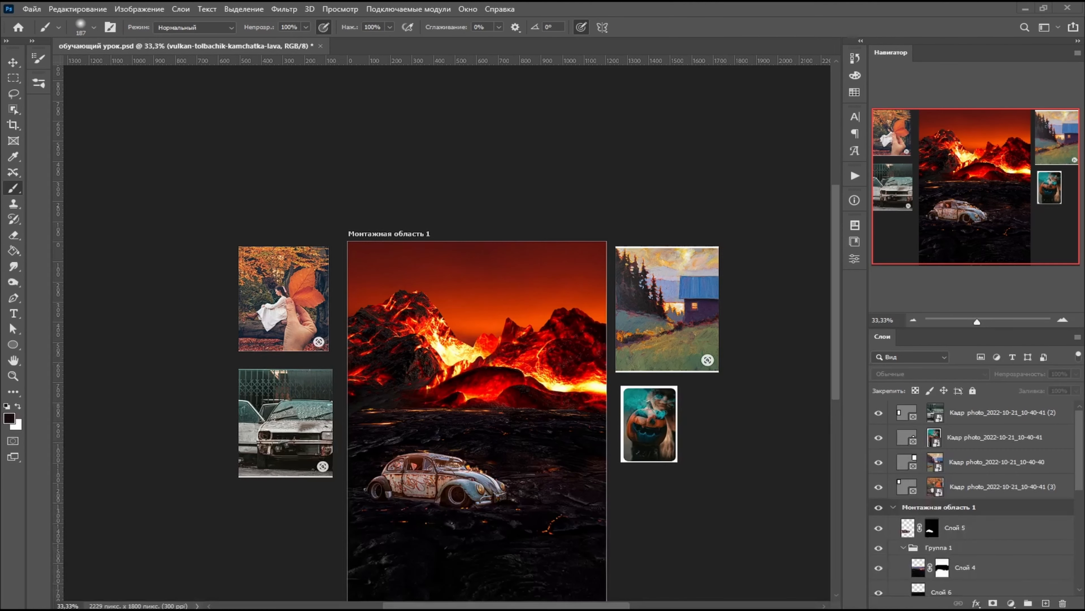
- Place the vulkan-tolbachik-kamchatka-lava image and move its layer directly below Слой 5, above Группа 1
{"action": "left_click_drag", "start_coordinate": [447, 430], "coordinate": [472, 422]}
{"action": "key", "text": "Return"}
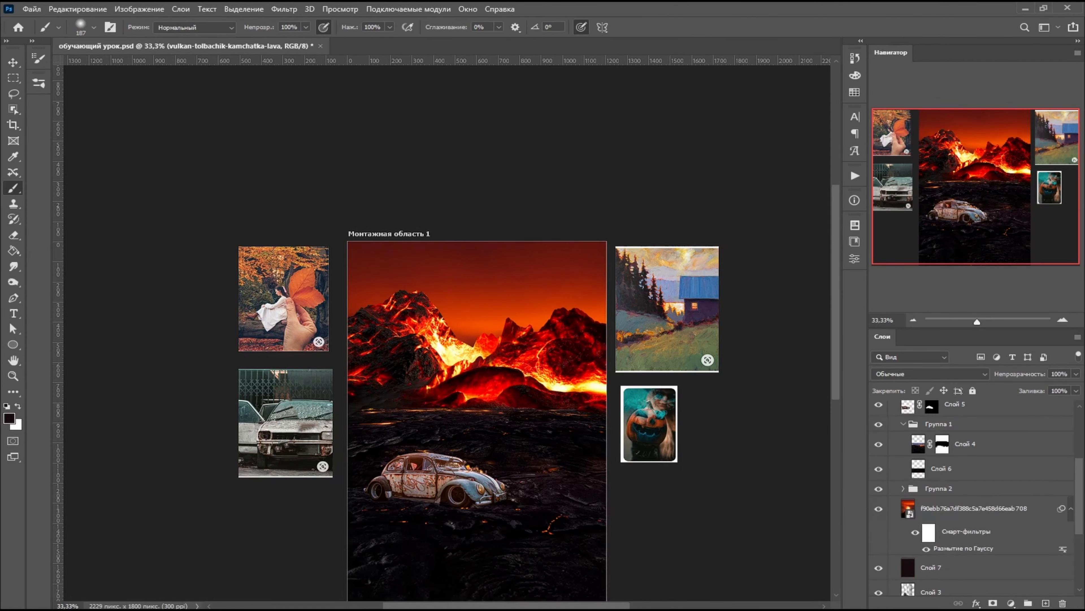
{"action": "left_click_drag", "start_coordinate": [428, 431], "coordinate": [459, 422]}
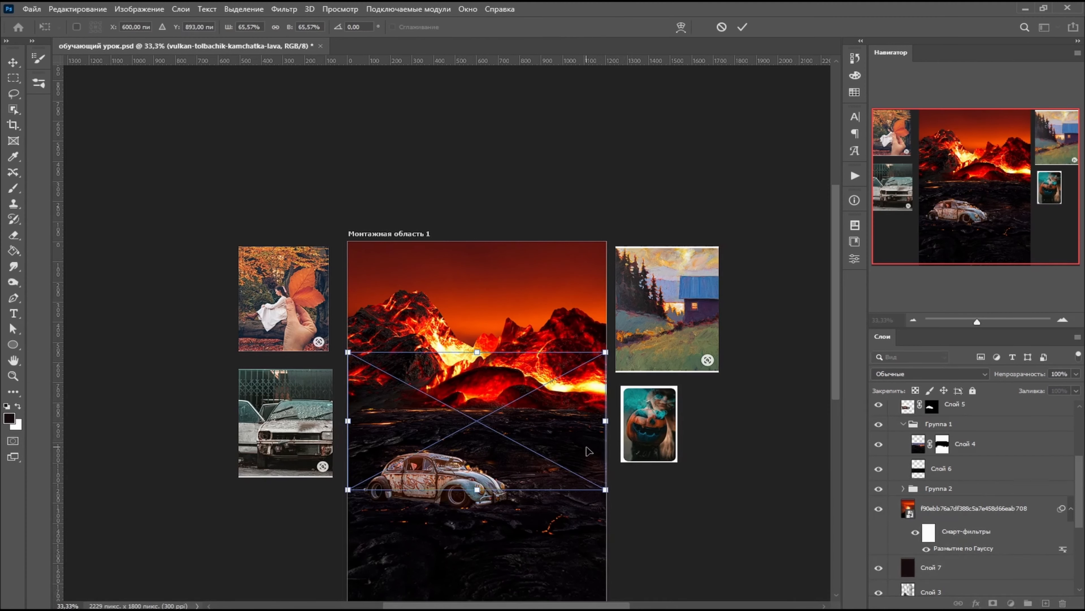
{"action": "key", "text": "Return"}
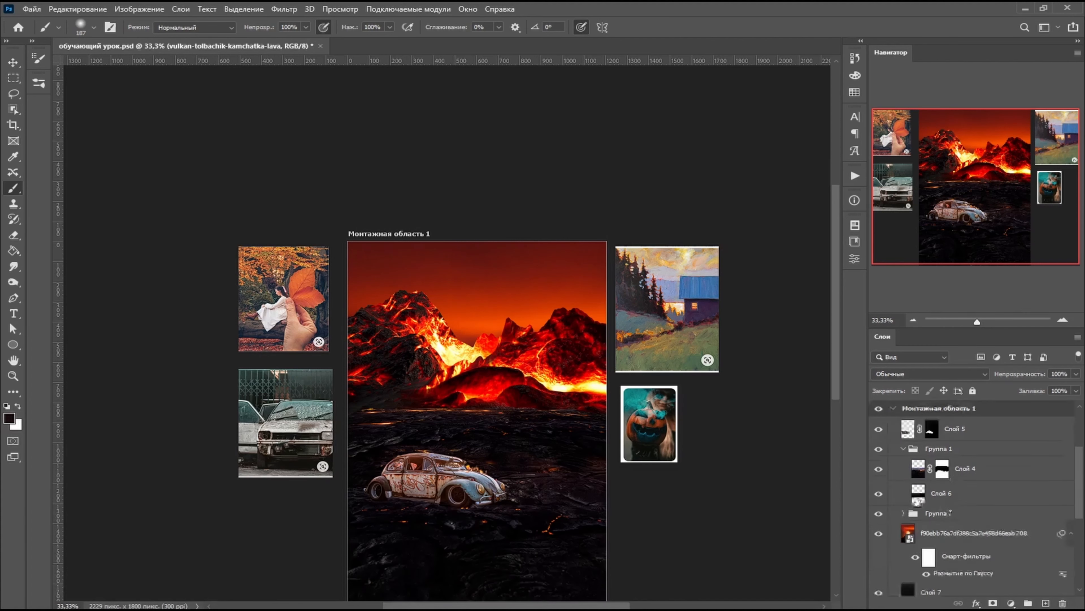
{"action": "scroll", "coordinate": [950, 511], "scroll_direction": "down", "scroll_amount": 5}
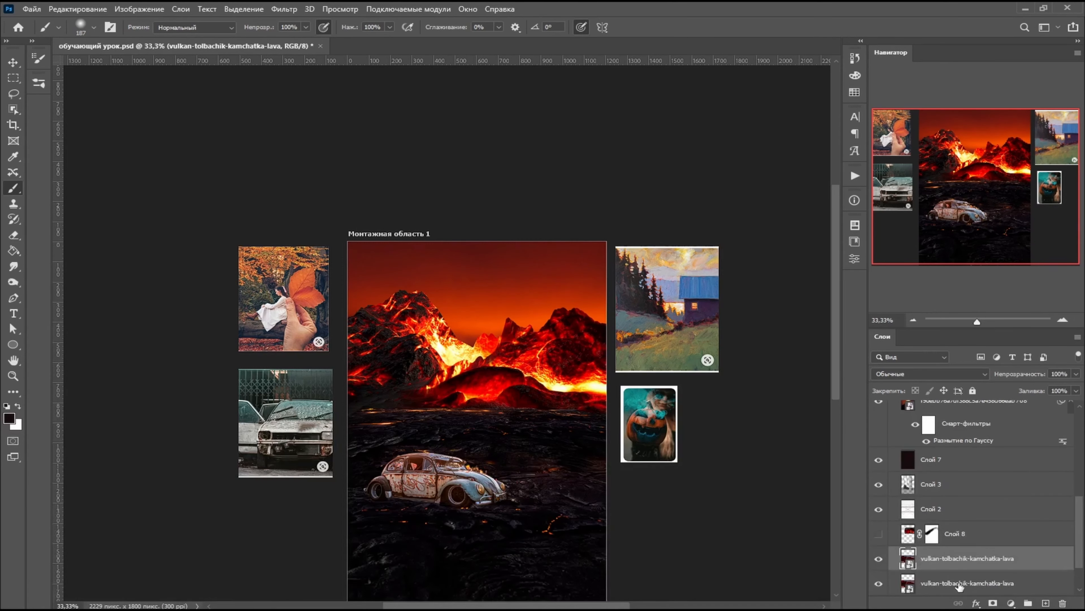
{"action": "left_click_drag", "start_coordinate": [959, 587], "coordinate": [940, 529]}
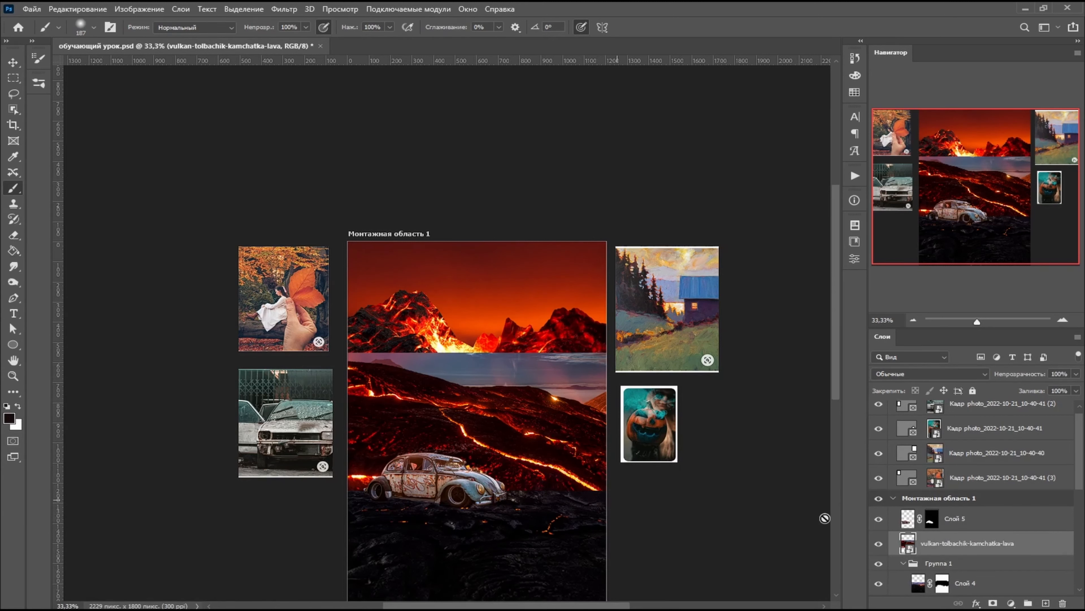
- Add a layer mask to the placed lava image and paint out everything around its glowing lava stream with a 187 px soft brush
{"action": "left_click", "coordinate": [993, 604]}
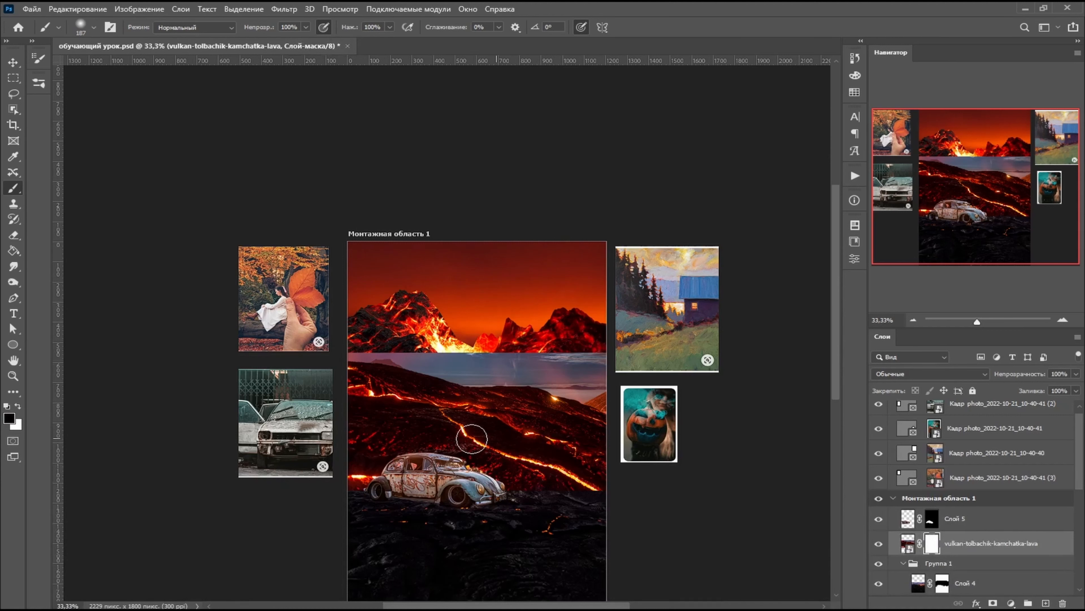
{"action": "mouse_move", "coordinate": [523, 381]}
{"action": "left_mouse_down"}
{"action": "mouse_move", "coordinate": [594, 407]}
{"action": "mouse_move", "coordinate": [511, 358]}
{"action": "mouse_move", "coordinate": [570, 364]}
{"action": "mouse_move", "coordinate": [355, 350]}
{"action": "mouse_move", "coordinate": [558, 405]}
{"action": "mouse_move", "coordinate": [479, 380]}
{"action": "left_mouse_up"}
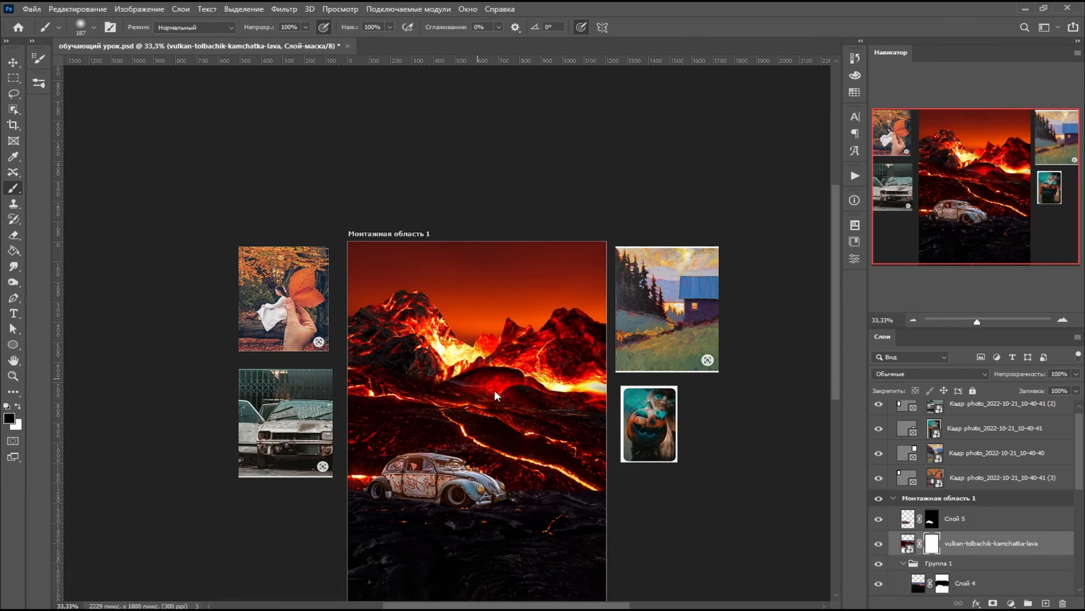
{"action": "mouse_move", "coordinate": [580, 441]}
{"action": "left_mouse_down"}
{"action": "mouse_move", "coordinate": [481, 391]}
{"action": "mouse_move", "coordinate": [623, 457]}
{"action": "left_mouse_up"}
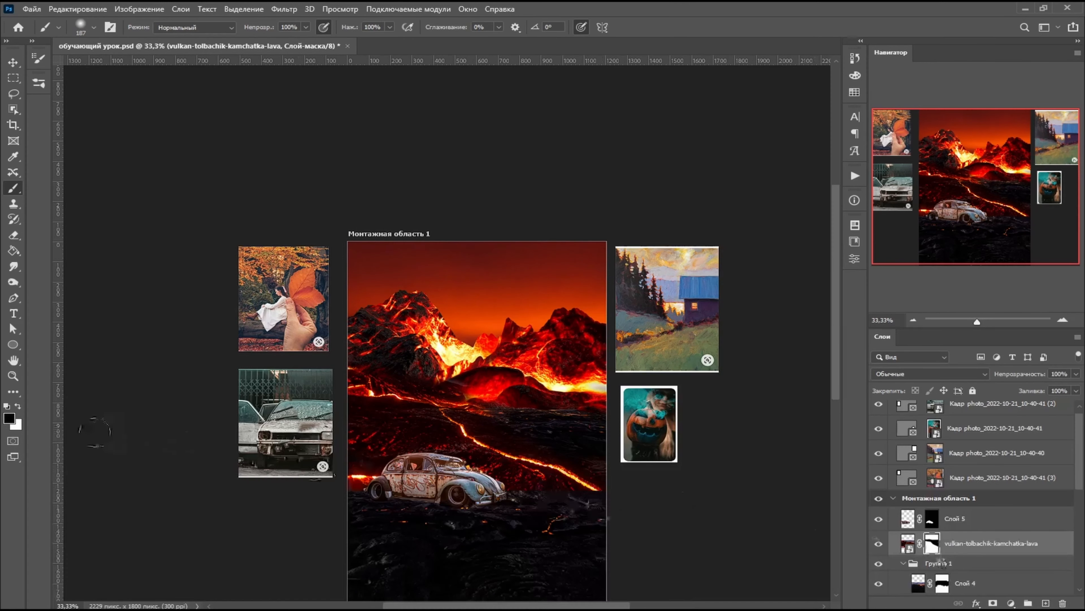
{"action": "right_click", "coordinate": [453, 417]}
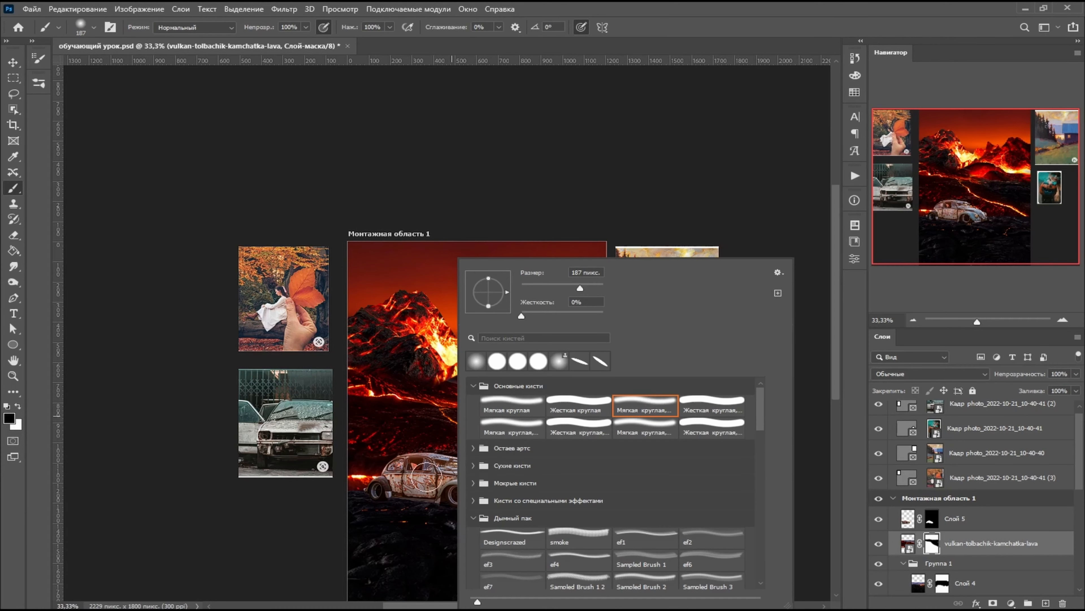
{"action": "double_click", "coordinate": [491, 414]}
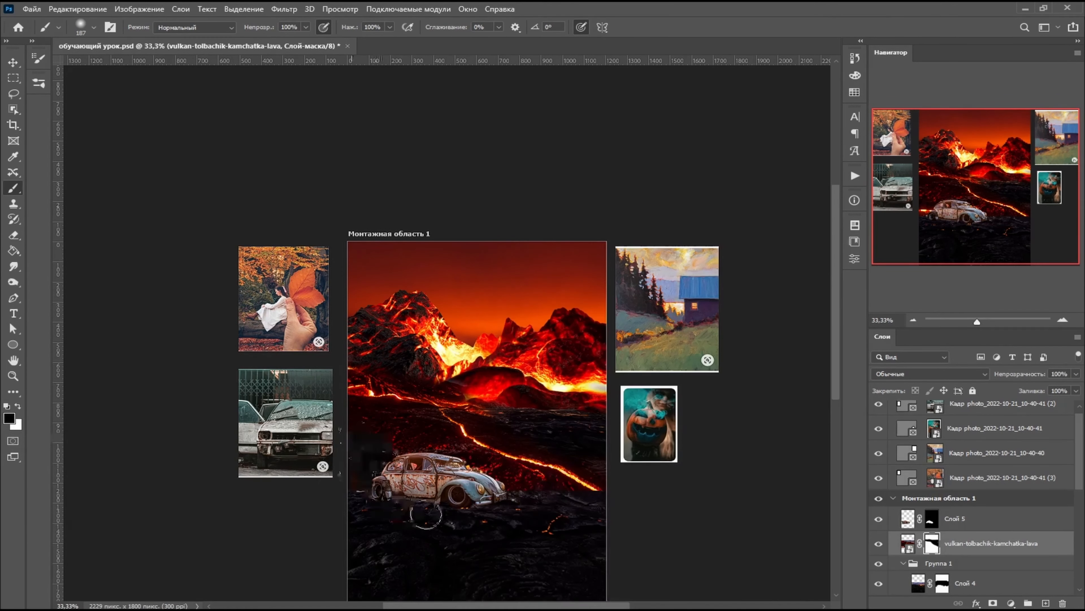
{"action": "mouse_move", "coordinate": [458, 395]}
{"action": "left_mouse_down"}
{"action": "mouse_move", "coordinate": [415, 370]}
{"action": "mouse_move", "coordinate": [402, 402]}
{"action": "mouse_move", "coordinate": [427, 387]}
{"action": "left_mouse_up"}
- Free-transform the lava stream layer to 92.94% width and 92.30% height, with -2.00° rotation and 7.21° skew, so it starts below the left volcano
{"action": "left_click", "coordinate": [82, 12]}
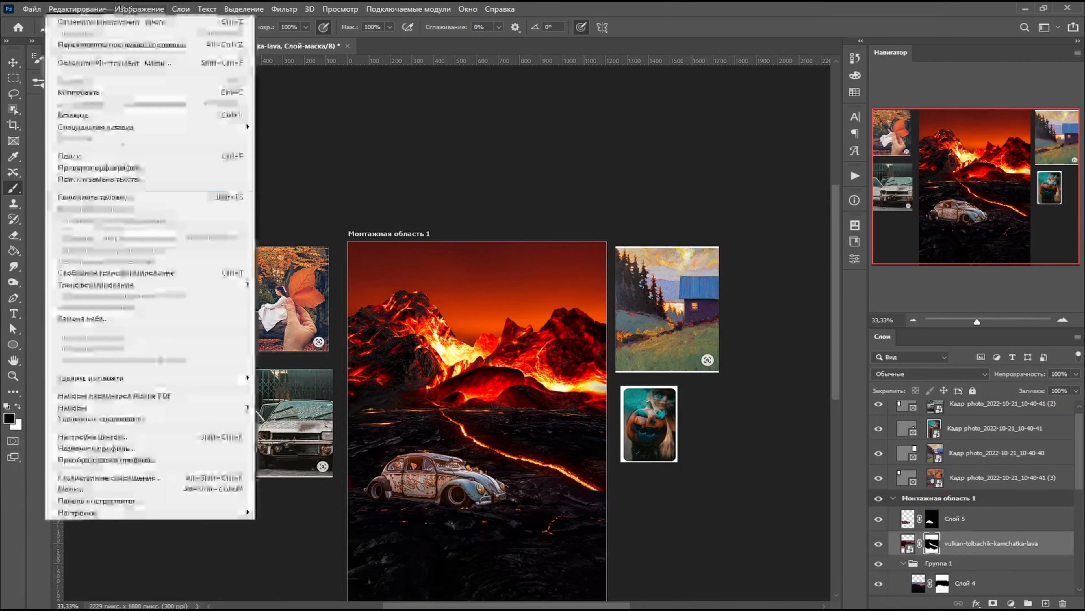
{"action": "left_click", "coordinate": [111, 273]}
{"action": "mouse_move", "coordinate": [509, 453]}
{"action": "left_mouse_down"}
{"action": "mouse_move", "coordinate": [478, 443]}
{"action": "mouse_move", "coordinate": [497, 475]}
{"action": "mouse_move", "coordinate": [478, 441]}
{"action": "mouse_move", "coordinate": [498, 463]}
{"action": "left_mouse_up"}
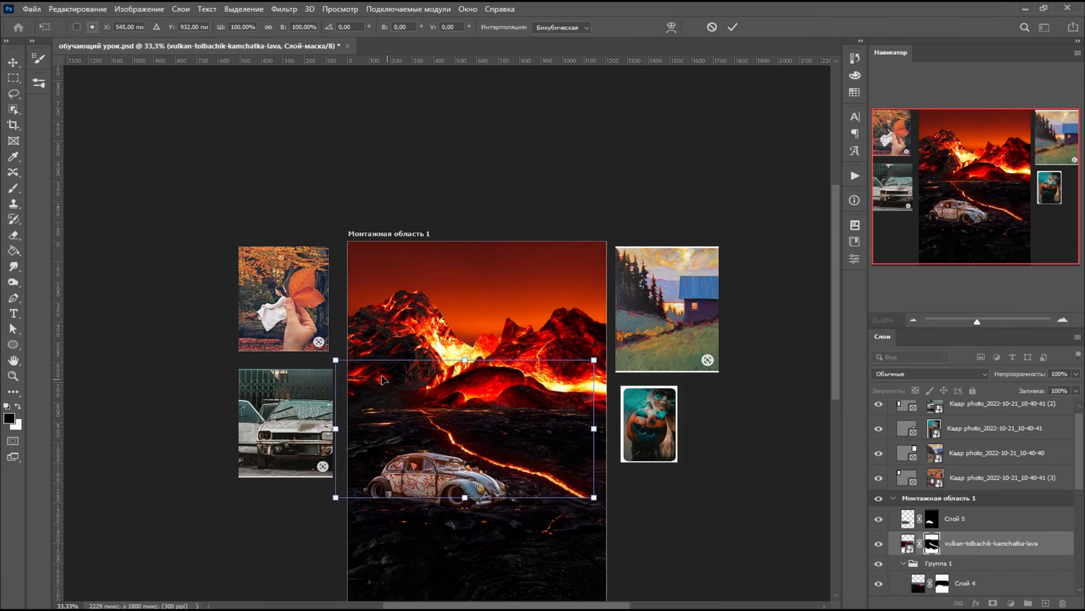
{"action": "key", "text": "ctrl+plus"}
{"action": "key", "text": "ctrl+plus"}
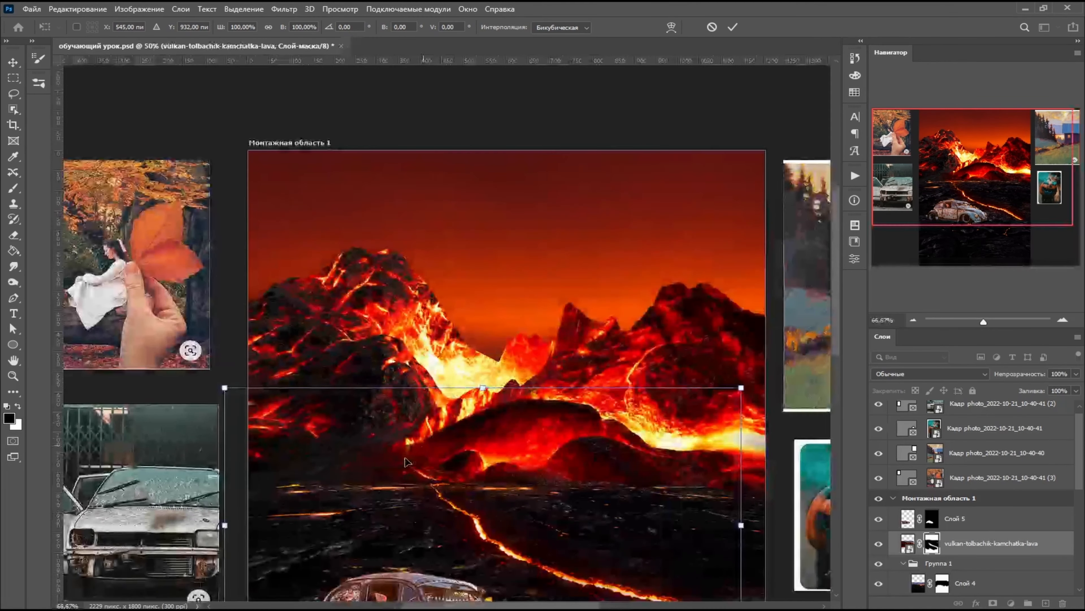
{"action": "left_click_drag", "start_coordinate": [400, 520], "coordinate": [324, 466]}
{"action": "scroll", "coordinate": [338, 474], "scroll_direction": "down", "scroll_amount": 3}
{"action": "mouse_move", "coordinate": [666, 269]}
{"action": "left_mouse_down"}
{"action": "mouse_move", "coordinate": [659, 234]}
{"action": "mouse_move", "coordinate": [667, 285]}
{"action": "left_mouse_up"}
{"action": "left_click_drag", "start_coordinate": [668, 545], "coordinate": [673, 505]}
{"action": "left_click_drag", "start_coordinate": [667, 286], "coordinate": [595, 300]}
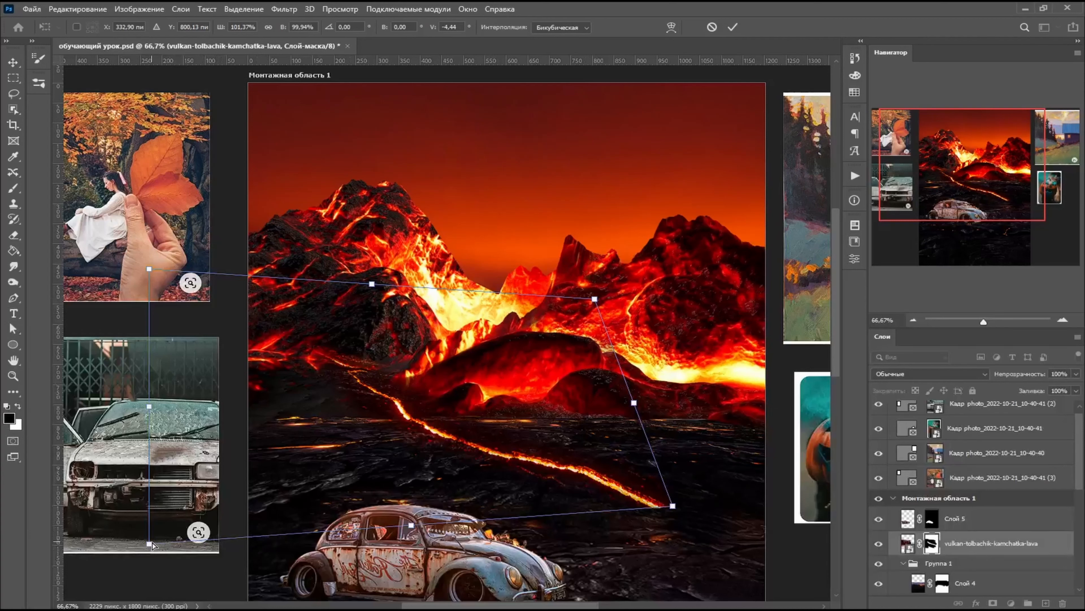
{"action": "left_click_drag", "start_coordinate": [148, 543], "coordinate": [193, 522]}
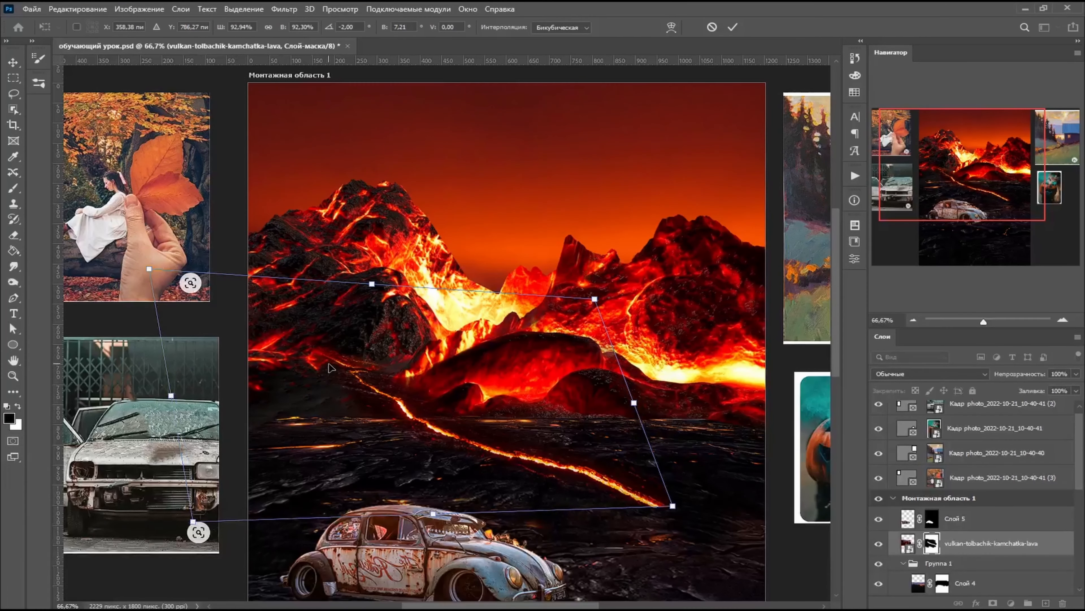
{"action": "left_click_drag", "start_coordinate": [422, 424], "coordinate": [399, 427]}
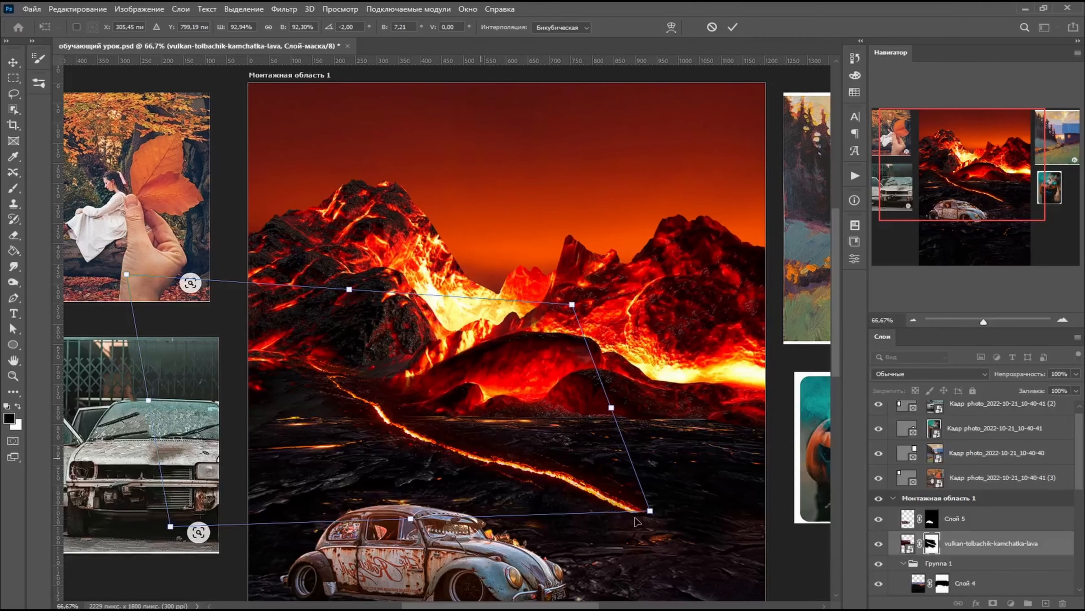
{"action": "key", "text": "Return"}
- With a smaller soft brush, paint black on the lava stream layer's mask along the edges of the glowing stream
{"action": "key", "text": "b"}
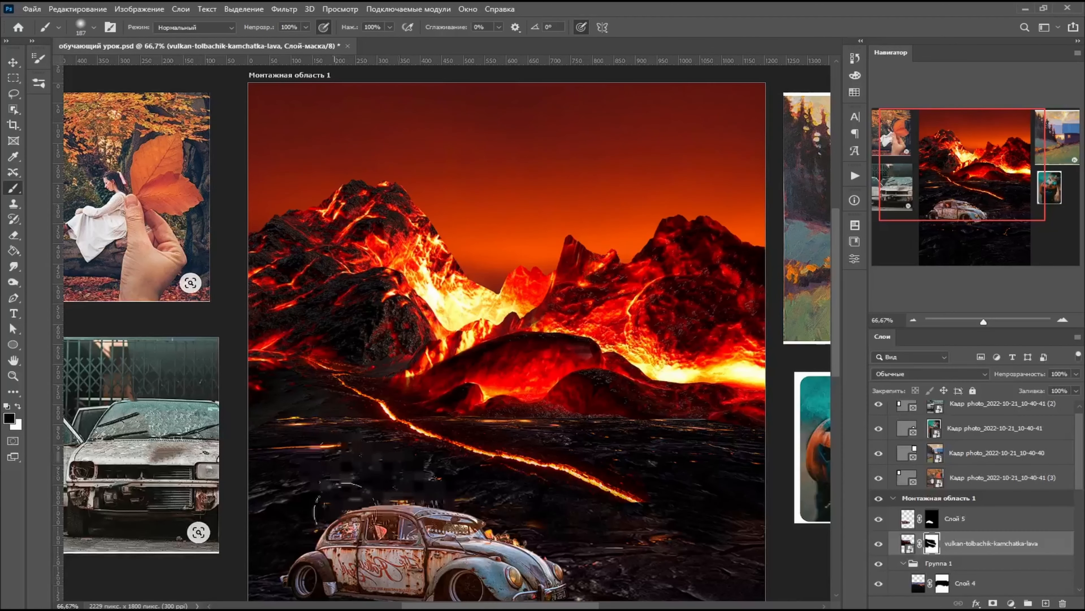
{"action": "key", "text": "bracketleft"}
{"action": "key", "text": "bracketleft"}
{"action": "key", "text": "bracketleft"}
{"action": "key", "text": "bracketleft"}
{"action": "key", "text": "bracketleft"}
{"action": "key", "text": "bracketleft"}
{"action": "key", "text": "bracketleft"}
{"action": "key", "text": "bracketleft"}
{"action": "key", "text": "bracketleft"}
{"action": "mouse_move", "coordinate": [480, 476]}
{"action": "left_mouse_down"}
{"action": "mouse_move", "coordinate": [486, 436]}
{"action": "mouse_move", "coordinate": [407, 400]}
{"action": "mouse_move", "coordinate": [373, 418]}
{"action": "left_mouse_up"}
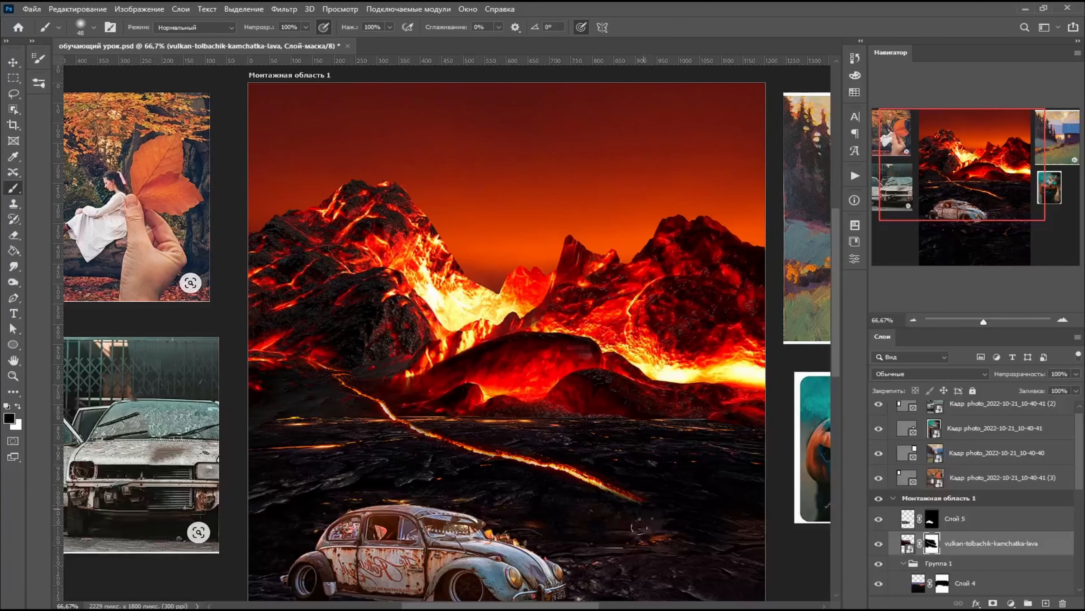
{"action": "key", "text": "ctrl+minus"}
{"action": "key", "text": "ctrl+minus"}
- Select the sketch layer Слой 3 and draw a second artboard below the pumpkin reference picture
{"action": "scroll", "coordinate": [513, 492], "scroll_direction": "up", "scroll_amount": 1}
{"action": "scroll", "coordinate": [480, 471], "scroll_direction": "down", "scroll_amount": 2}
{"action": "scroll", "coordinate": [481, 472], "scroll_direction": "up", "scroll_amount": 1}
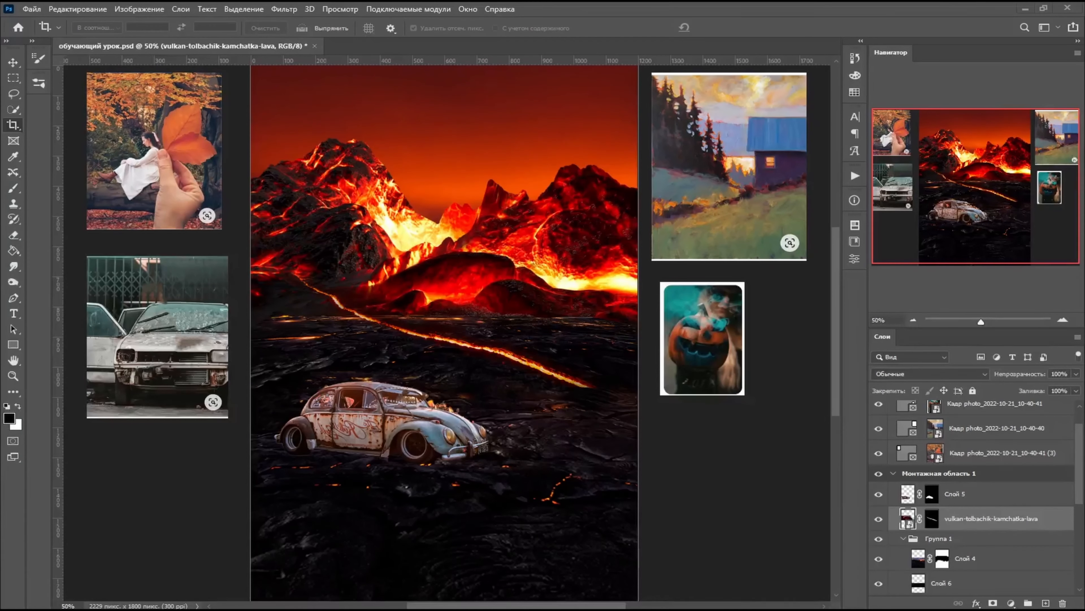
{"action": "scroll", "coordinate": [978, 541], "scroll_direction": "down", "scroll_amount": 5}
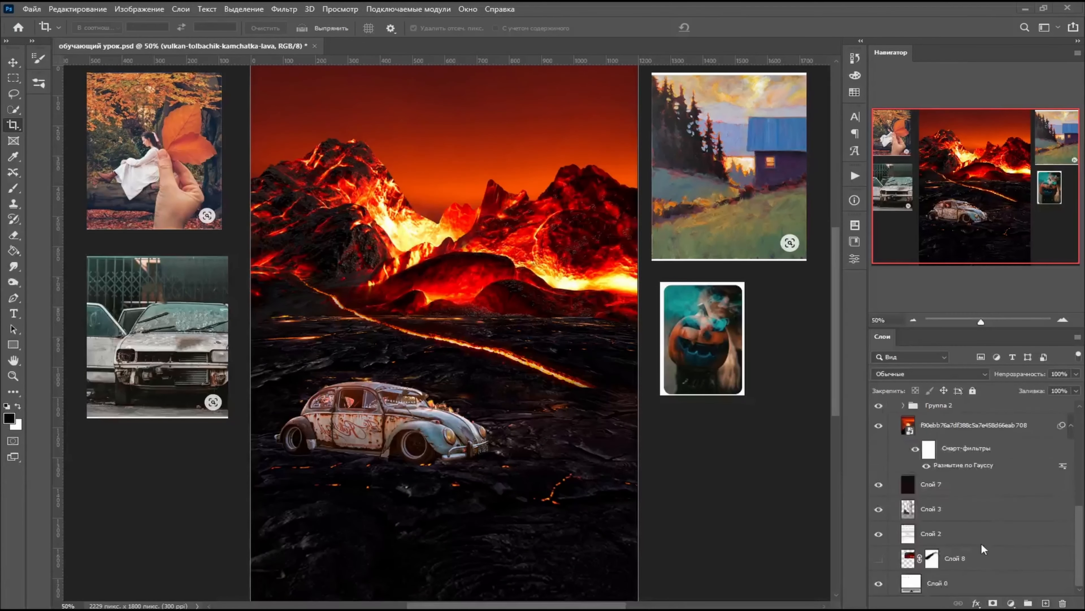
{"action": "scroll", "coordinate": [963, 543], "scroll_direction": "up", "scroll_amount": 5}
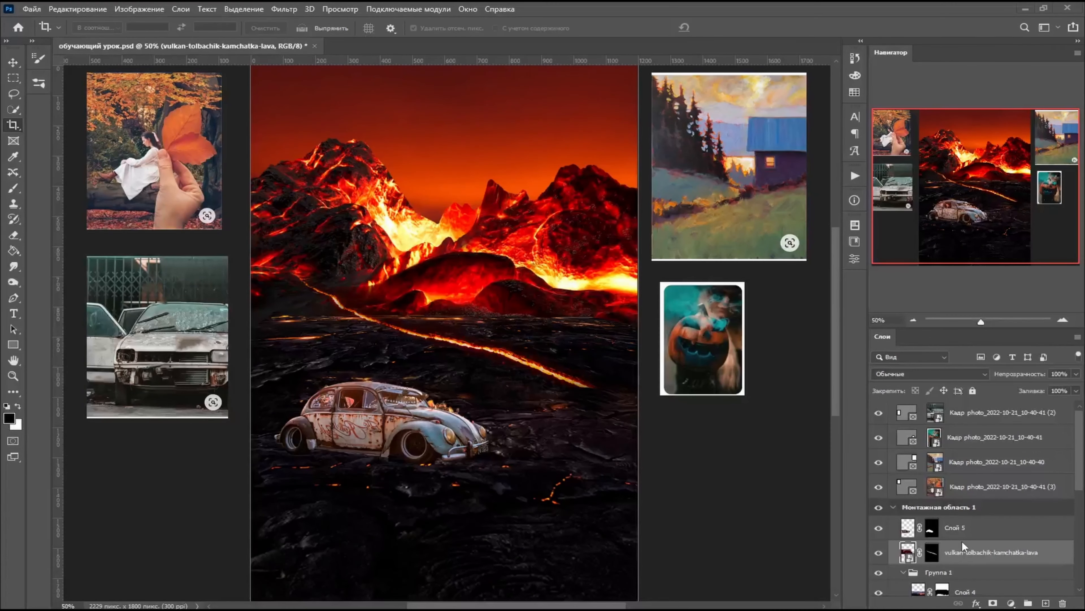
{"action": "scroll", "coordinate": [961, 525], "scroll_direction": "down", "scroll_amount": 5}
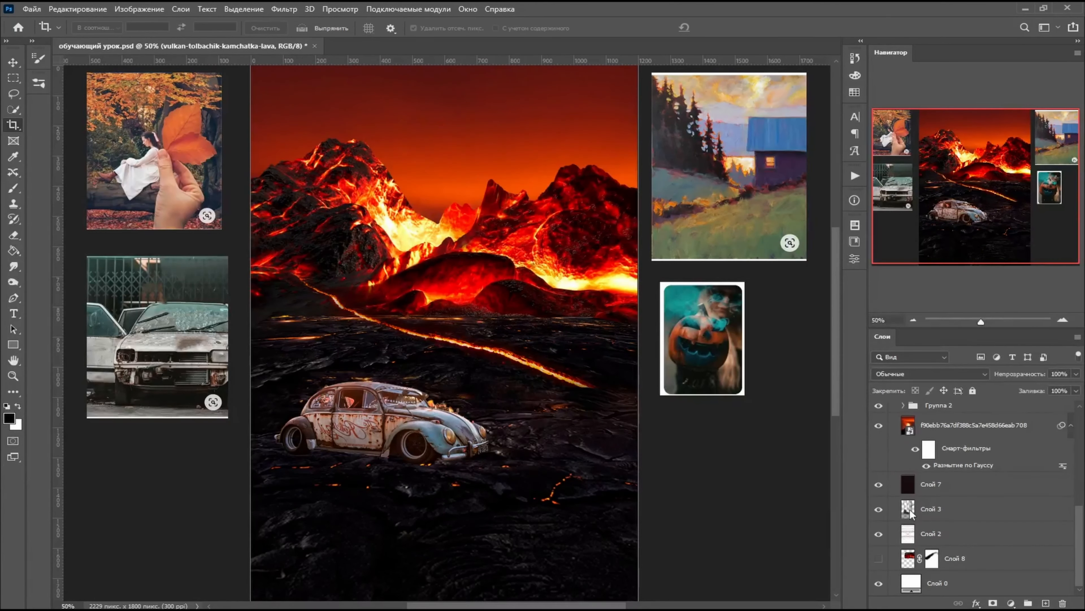
{"action": "left_click", "coordinate": [909, 512]}
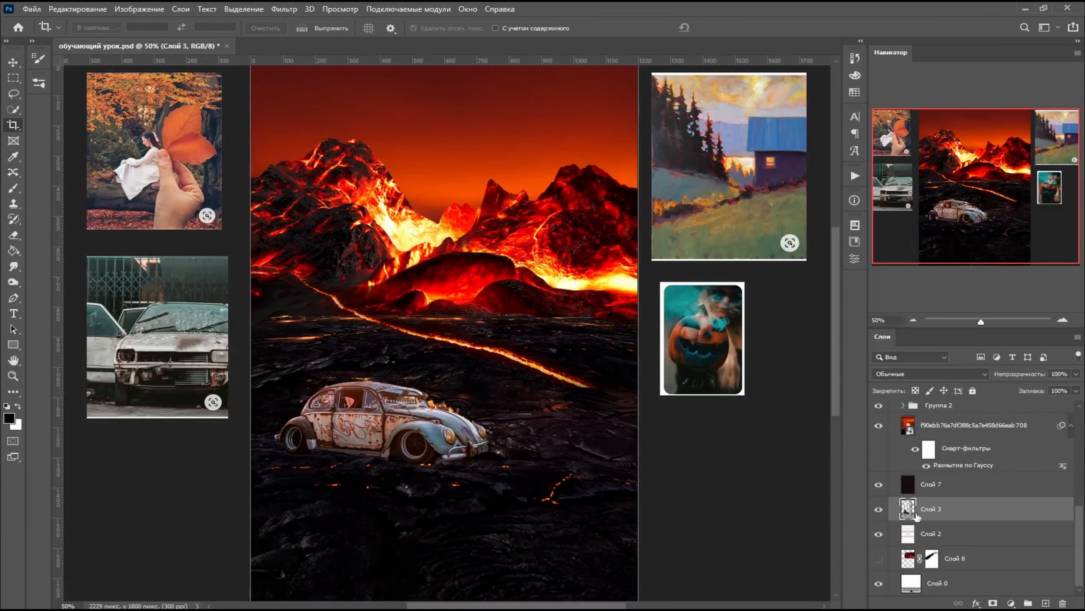
{"action": "left_click", "coordinate": [31, 9]}
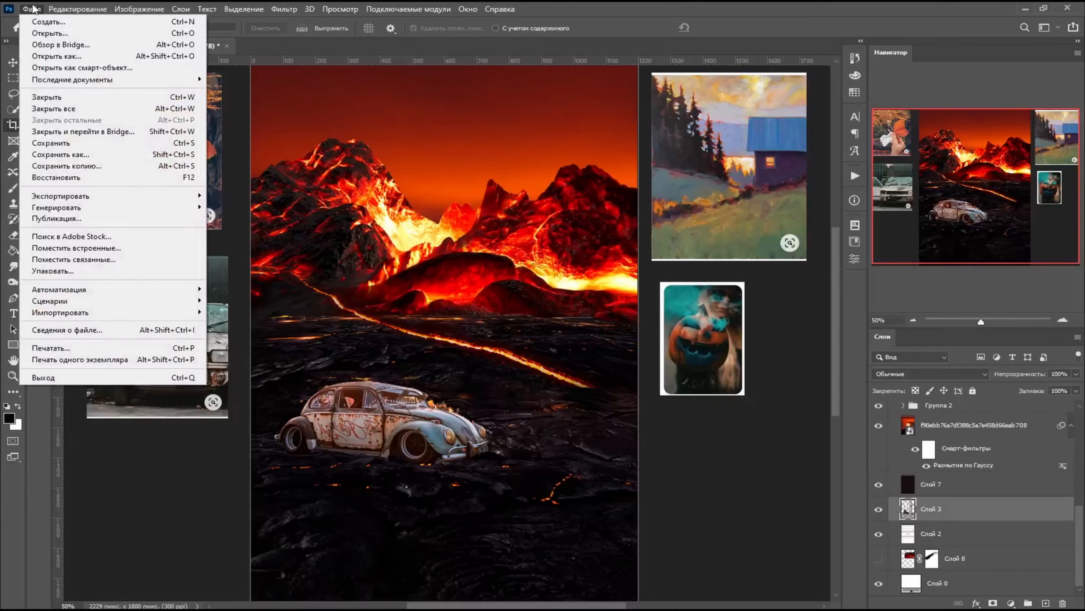
{"action": "scroll", "coordinate": [667, 354], "scroll_direction": "down", "scroll_amount": 3}
{"action": "left_click_drag", "start_coordinate": [666, 349], "coordinate": [789, 513]}
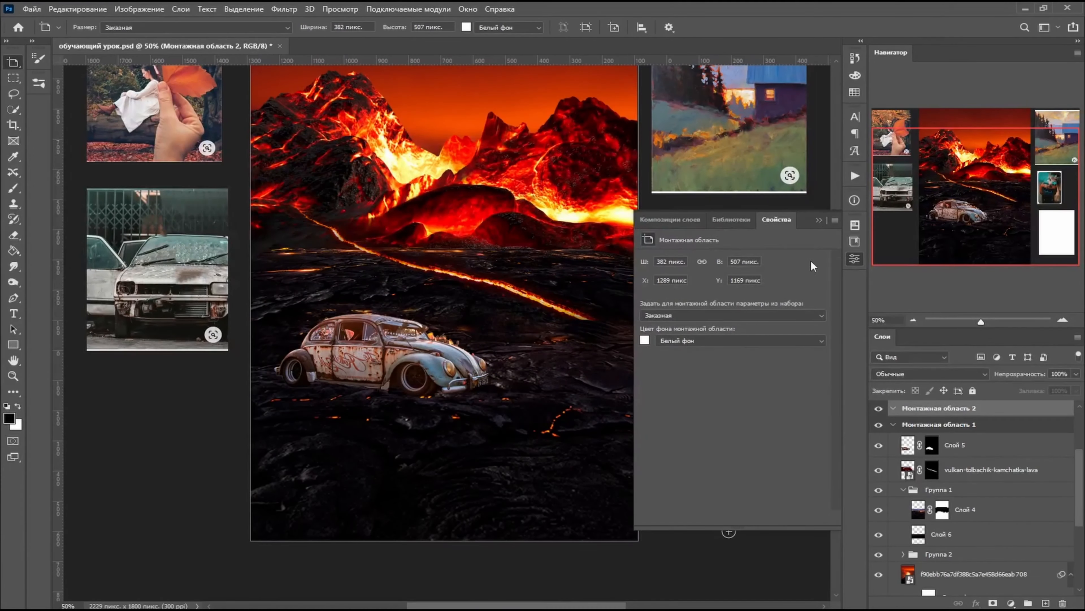
- Move the sketch layer Слой 3 into Монтажная область 2
{"action": "left_click", "coordinate": [855, 259]}
{"action": "scroll", "coordinate": [943, 574], "scroll_direction": "down", "scroll_amount": 3}
{"action": "mouse_move", "coordinate": [942, 510]}
{"action": "left_mouse_down"}
{"action": "mouse_move", "coordinate": [962, 361]}
{"action": "mouse_move", "coordinate": [940, 511]}
{"action": "left_mouse_up"}
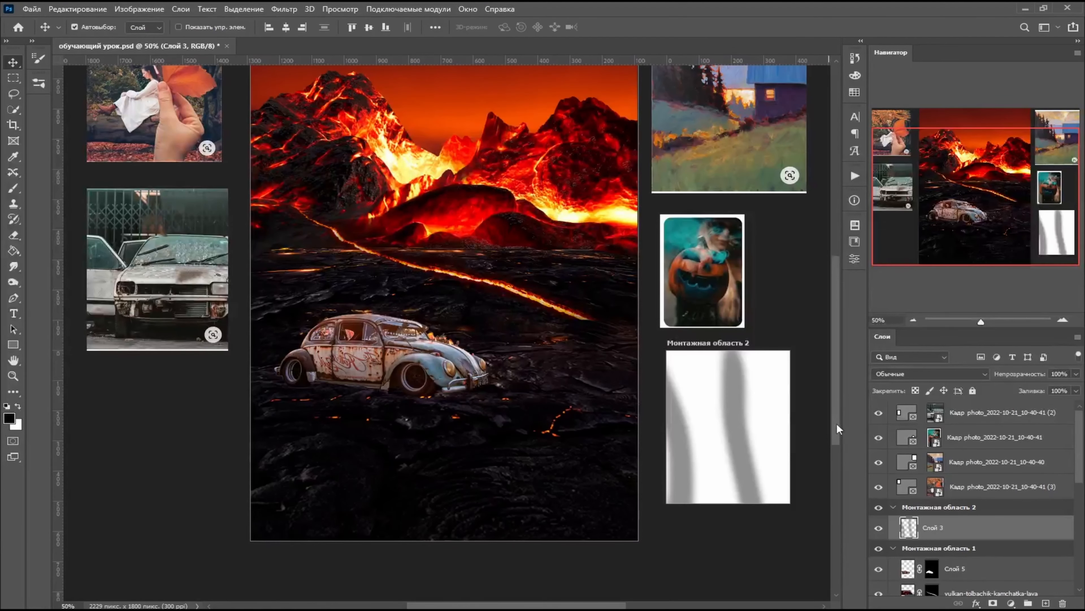
- Scale Слой 3 down to 39.24% and position the composition sketch inside the second artboard
{"action": "left_click", "coordinate": [88, 6]}
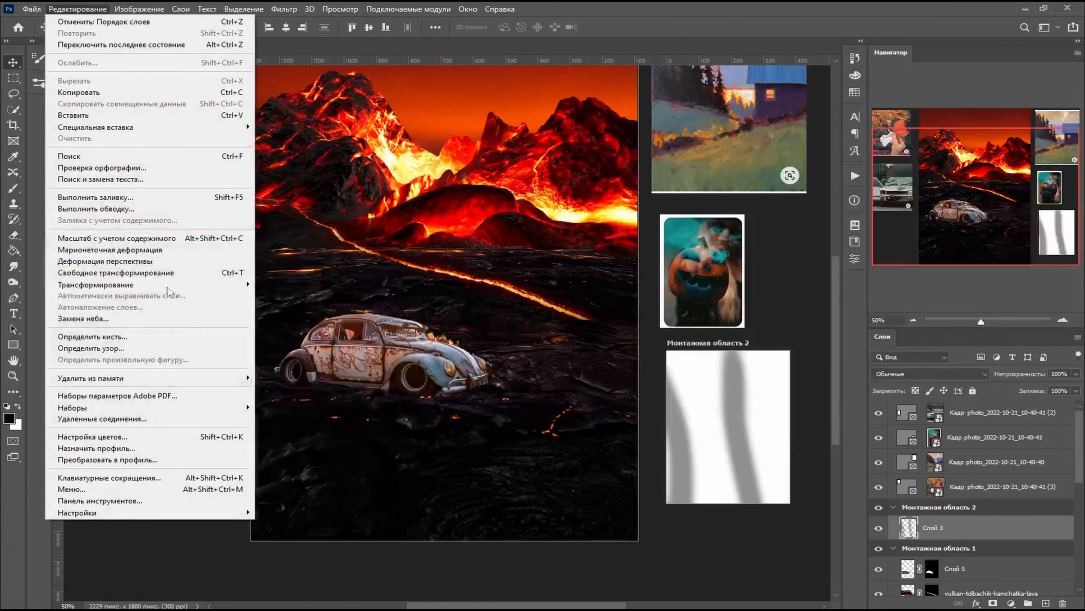
{"action": "left_click", "coordinate": [913, 532]}
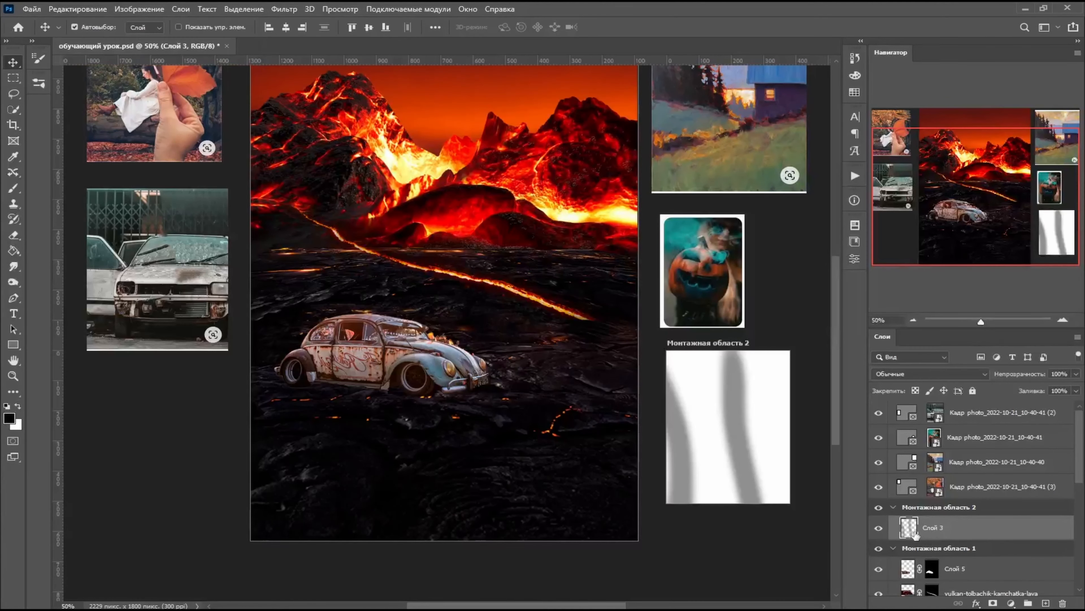
{"action": "left_click", "coordinate": [78, 8]}
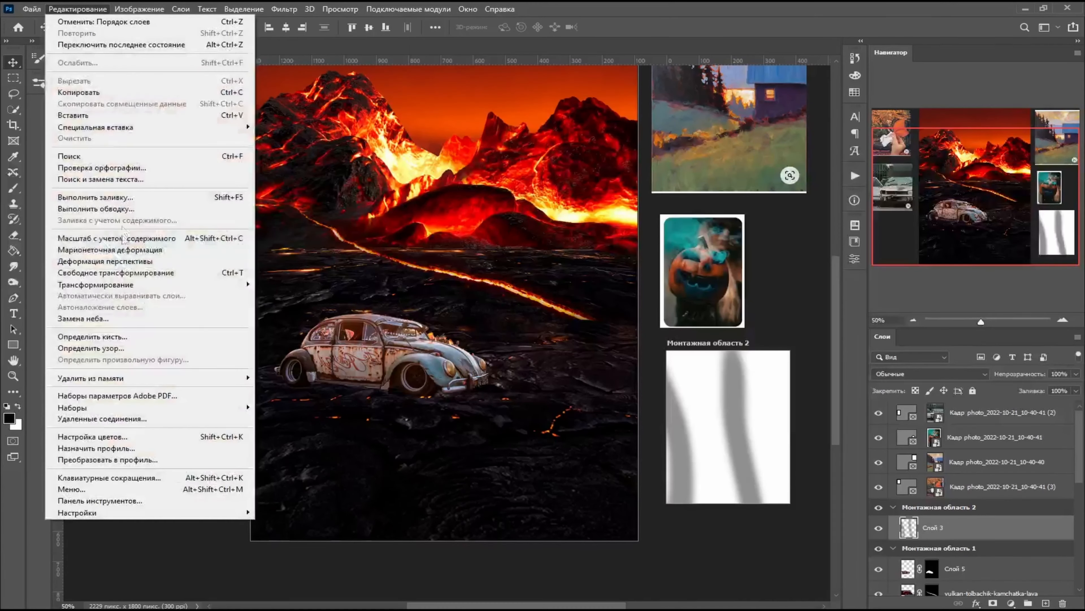
{"action": "left_click", "coordinate": [134, 277]}
{"action": "scroll", "coordinate": [729, 440], "scroll_direction": "down", "scroll_amount": 5}
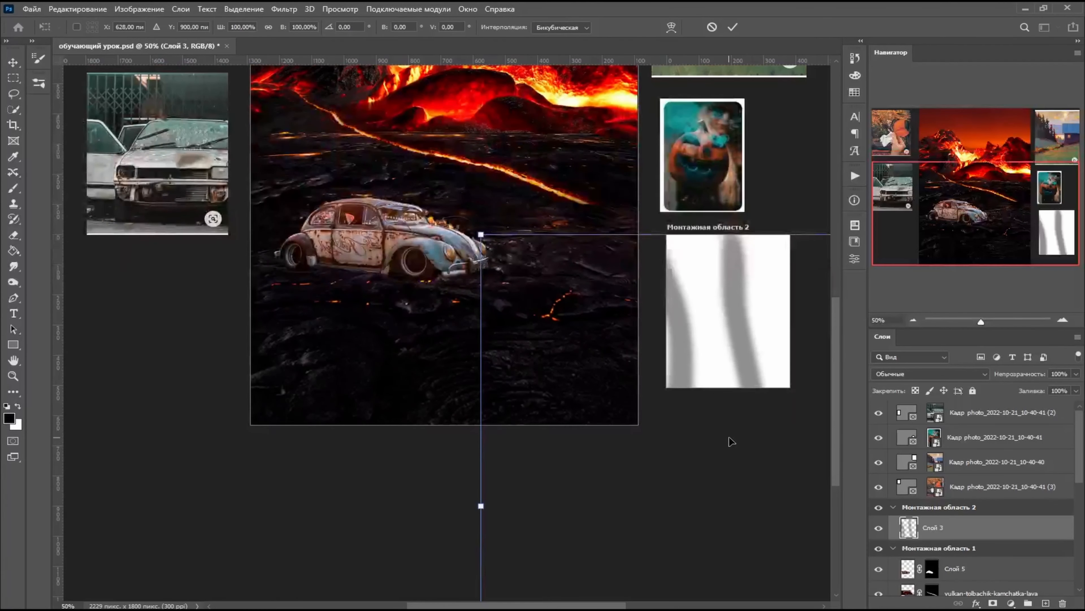
{"action": "key", "text": "ctrl+minus"}
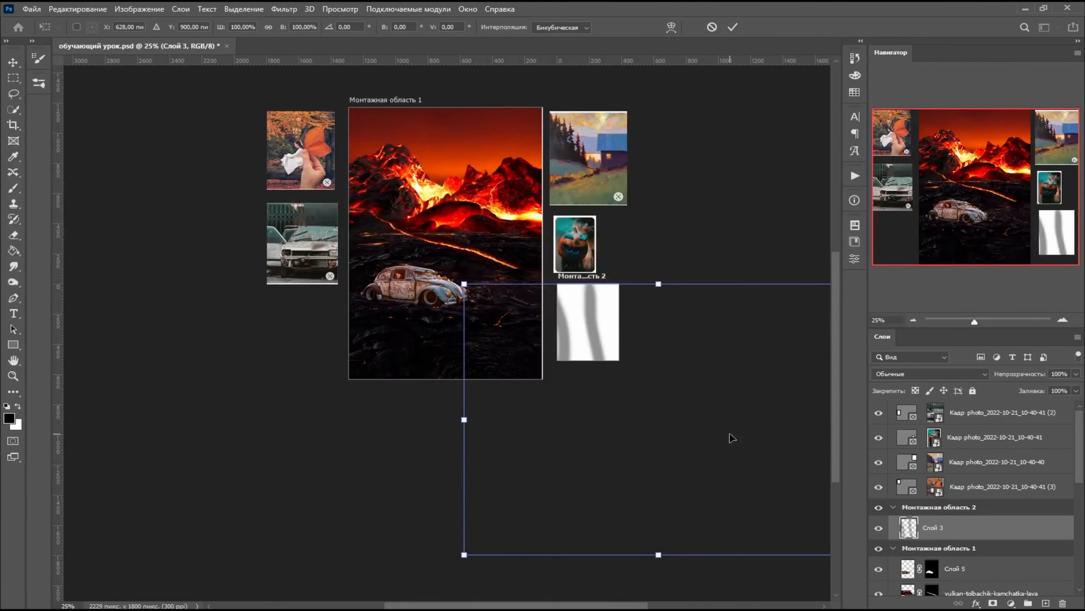
{"action": "key", "text": "ctrl+minus"}
{"action": "left_click_drag", "start_coordinate": [718, 300], "coordinate": [555, 400]}
{"action": "left_click_drag", "start_coordinate": [529, 455], "coordinate": [569, 341]}
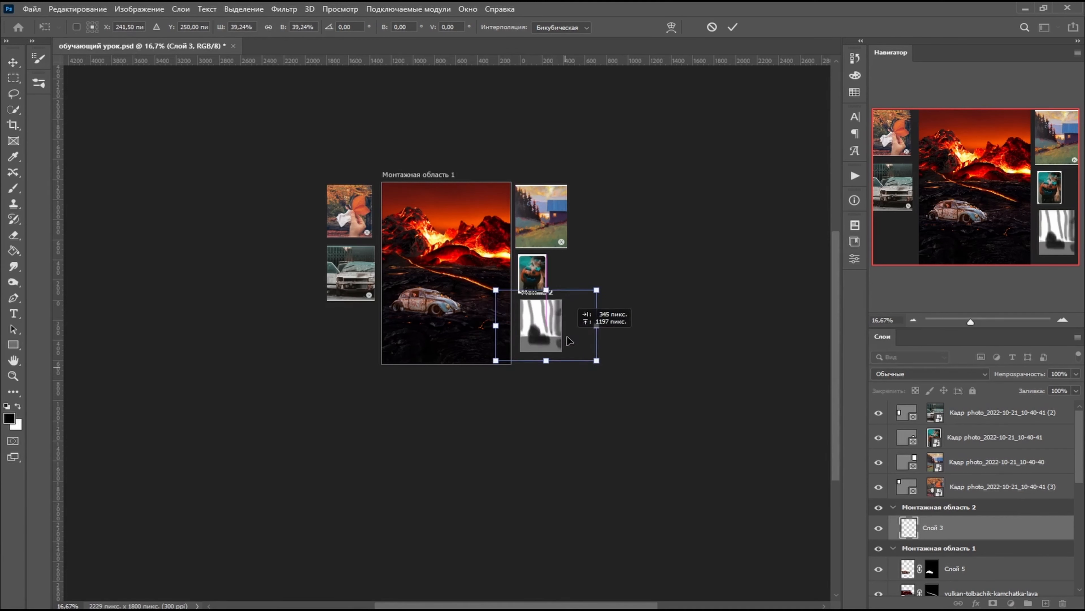
{"action": "key", "text": "Return"}
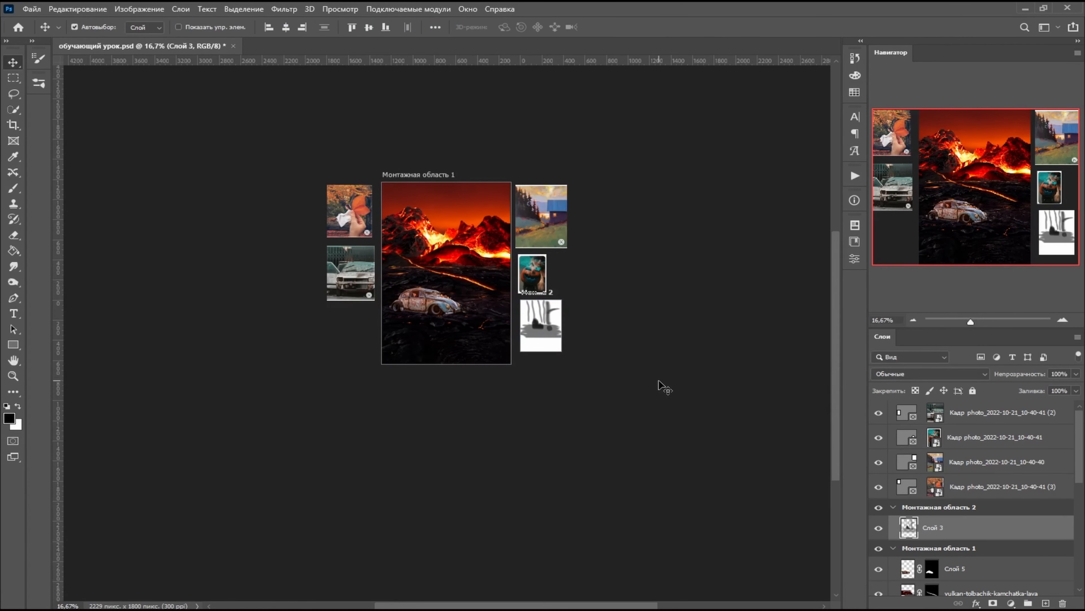
{"action": "key", "text": "ctrl+plus"}
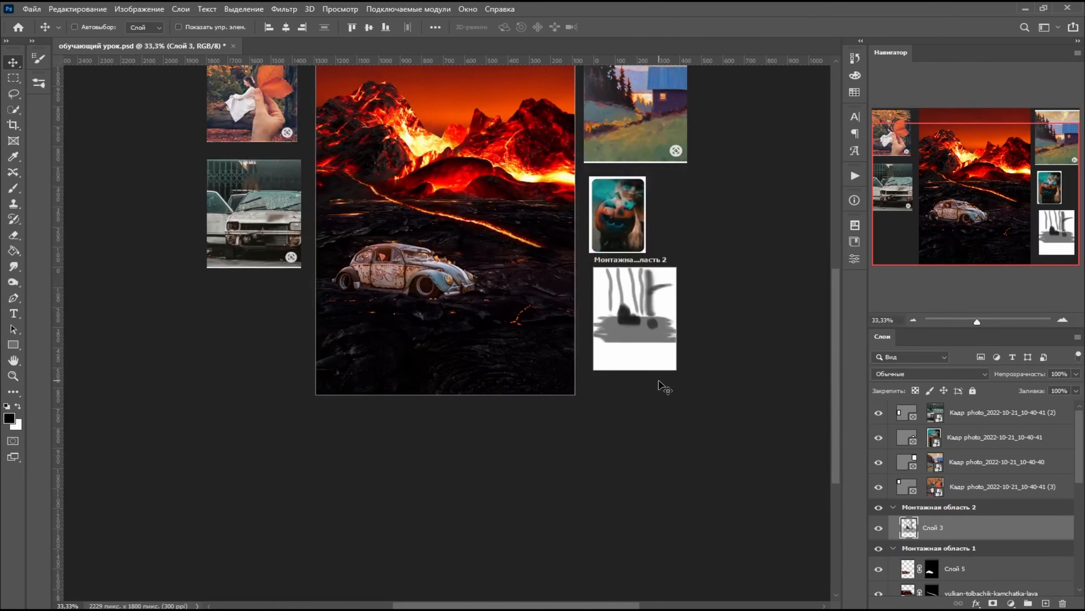
{"action": "key", "text": "ctrl+plus"}
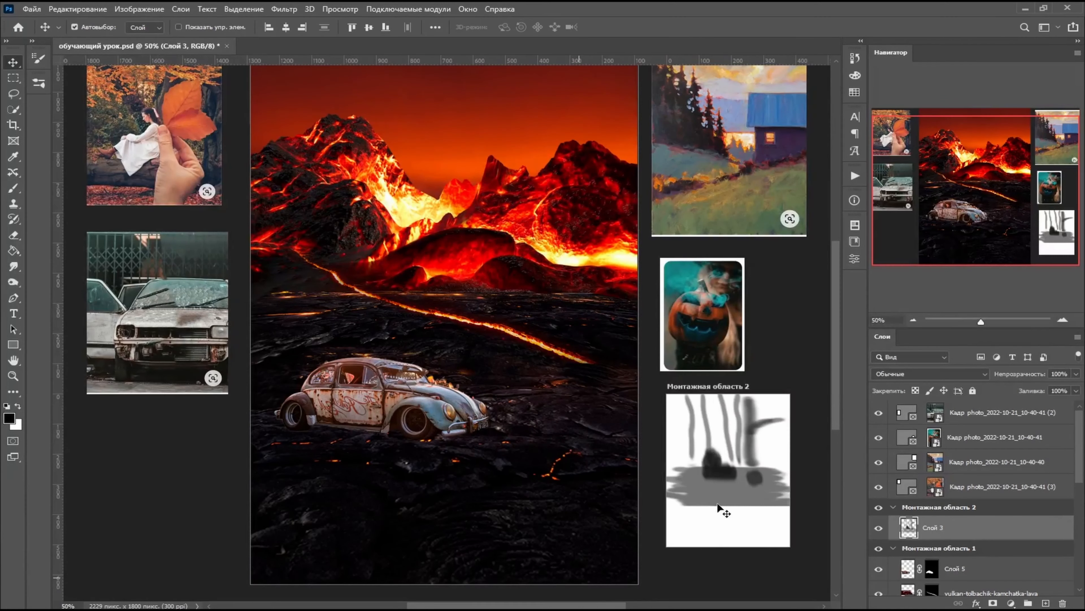
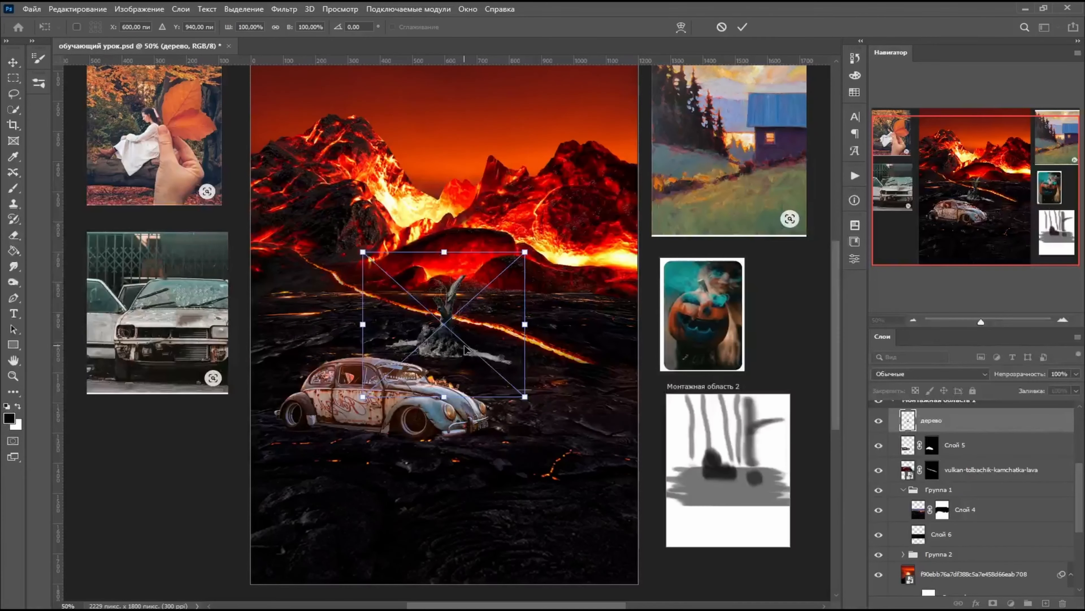
- Place the дерево tree stump image, scale it to about 80% and position it on the lava ground at the right horizon
{"action": "left_click_drag", "start_coordinate": [466, 350], "coordinate": [556, 321]}
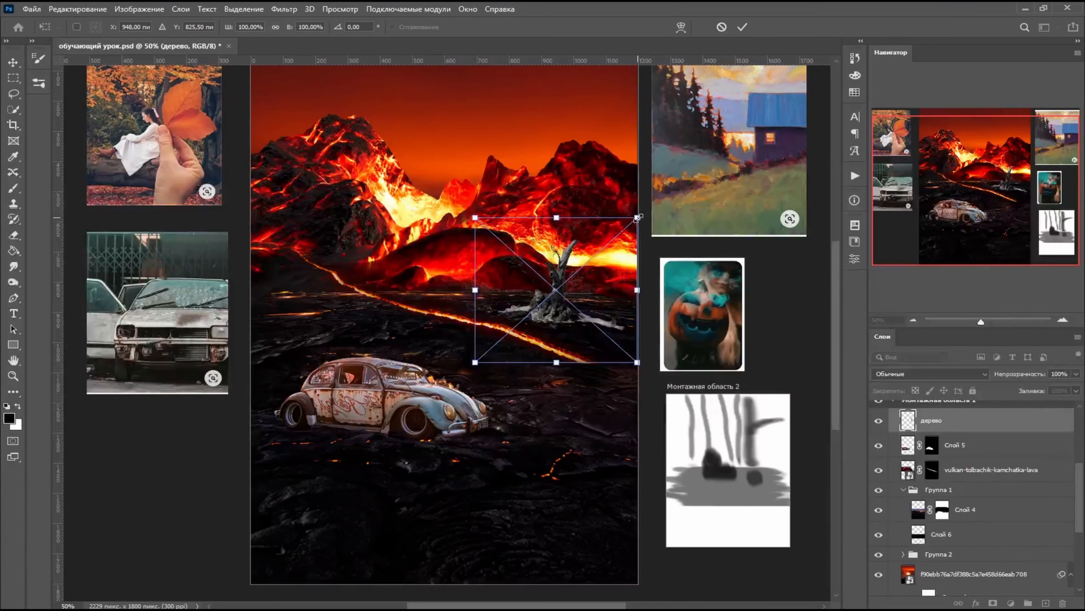
{"action": "left_click_drag", "start_coordinate": [638, 218], "coordinate": [605, 247]}
{"action": "left_click_drag", "start_coordinate": [544, 335], "coordinate": [579, 312]}
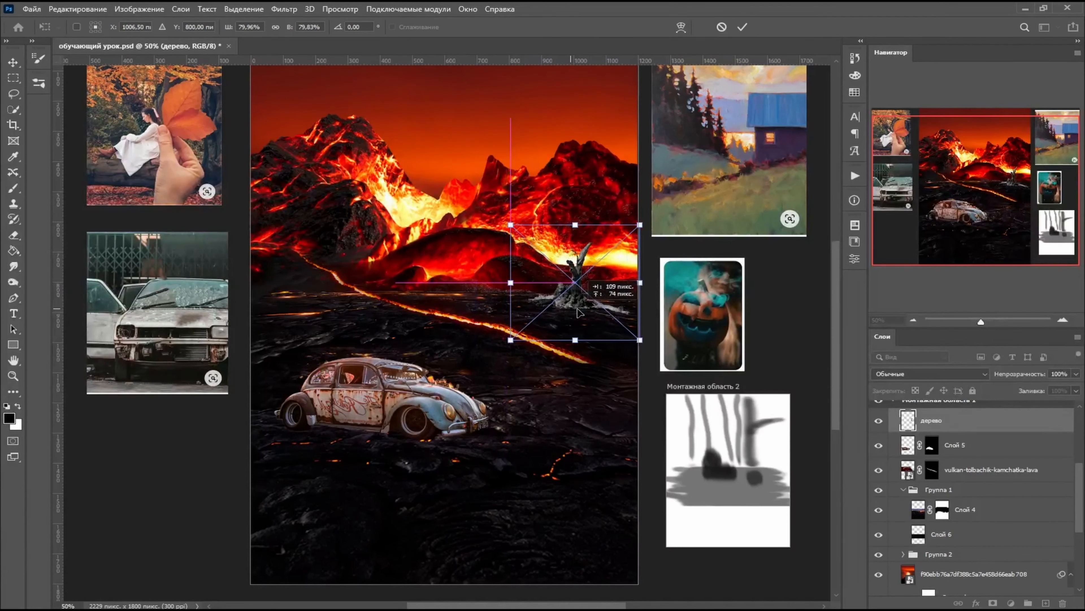
{"action": "key", "text": "Return"}
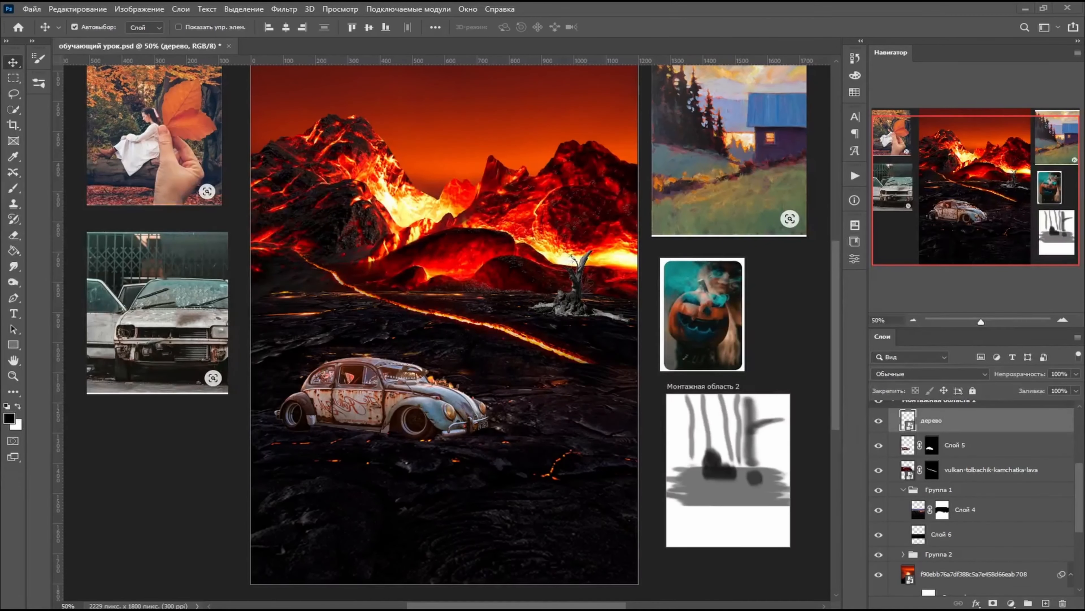
- Place the crooked-tree1 image, scale it down and stand it near the canvas's left edge beside the start of the lava stream
{"action": "left_click_drag", "start_coordinate": [563, 413], "coordinate": [545, 331]}
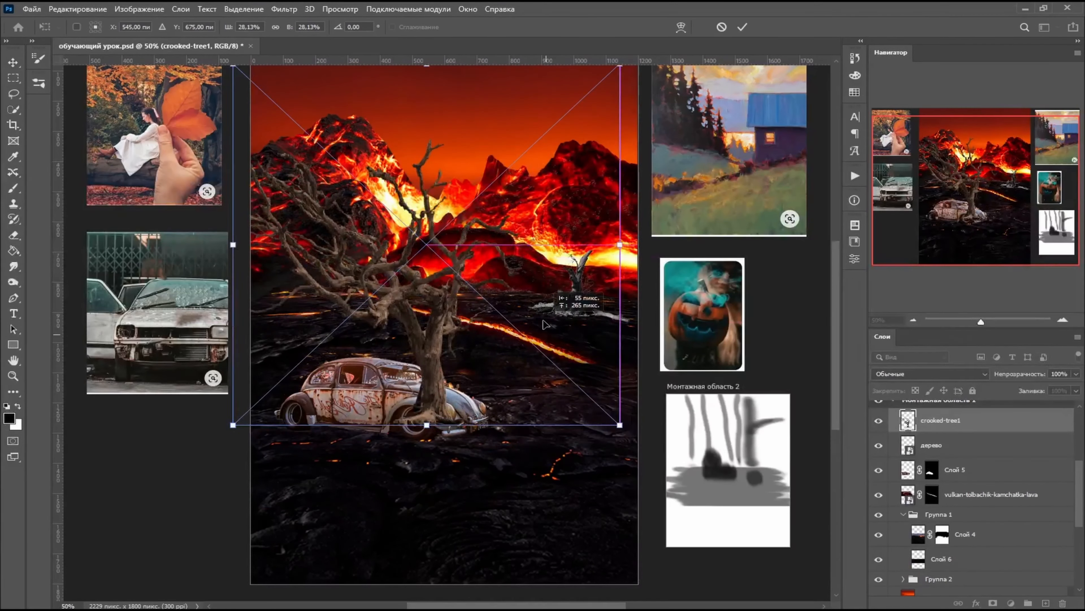
{"action": "left_click_drag", "start_coordinate": [620, 64], "coordinate": [412, 257]}
{"action": "left_click_drag", "start_coordinate": [373, 381], "coordinate": [348, 267]}
{"action": "key", "text": "Return"}
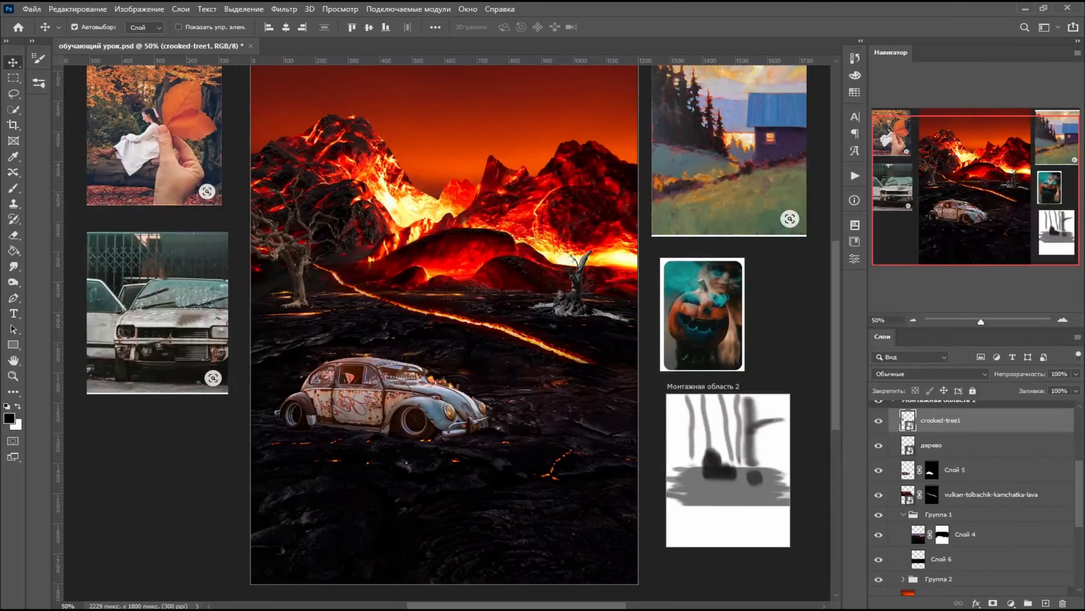
- Place the image with three dead trunks, lasso the middle trunk and copy it to a new layer
{"action": "left_click_drag", "start_coordinate": [579, 381], "coordinate": [498, 297]}
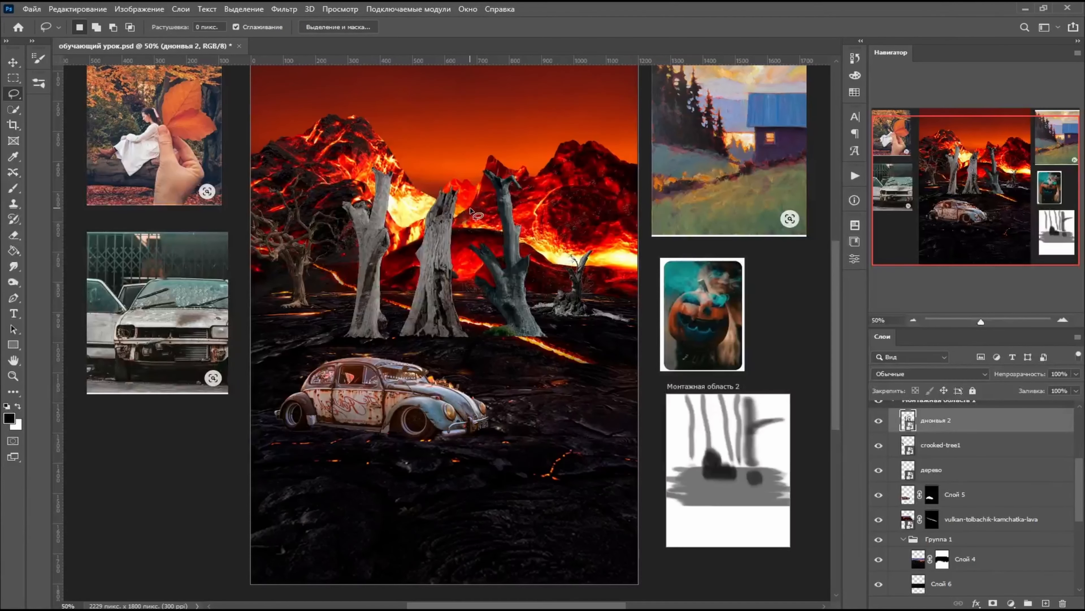
{"action": "left_click_drag", "start_coordinate": [414, 193], "coordinate": [390, 311]}
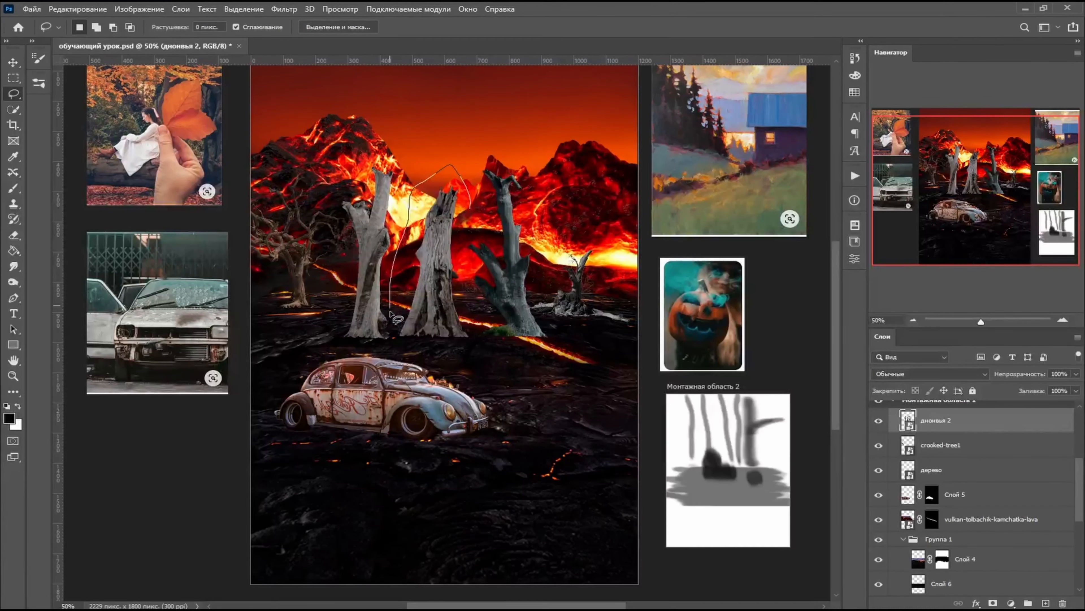
{"action": "mouse_move", "coordinate": [404, 348]}
{"action": "left_mouse_down"}
{"action": "mouse_move", "coordinate": [439, 355]}
{"action": "mouse_move", "coordinate": [482, 345]}
{"action": "mouse_move", "coordinate": [469, 209]}
{"action": "left_mouse_up"}
{"action": "key", "text": "ctrl+j"}
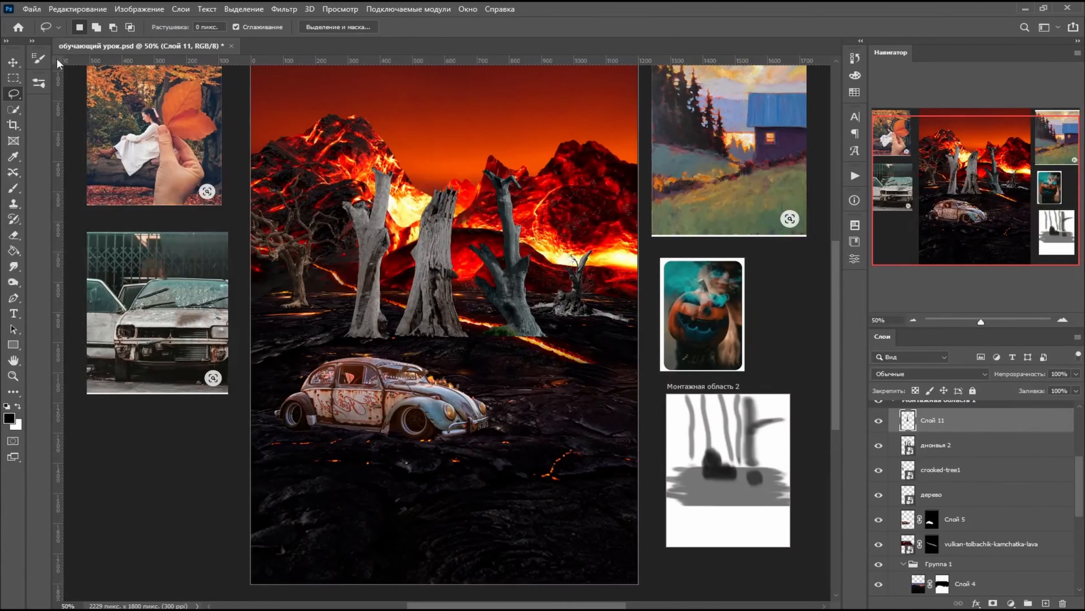
- Move the copied trunk to the lower right of the lava ground and hide the original three-trunk layer
{"action": "left_click", "coordinate": [14, 62]}
{"action": "left_click_drag", "start_coordinate": [429, 266], "coordinate": [584, 465]}
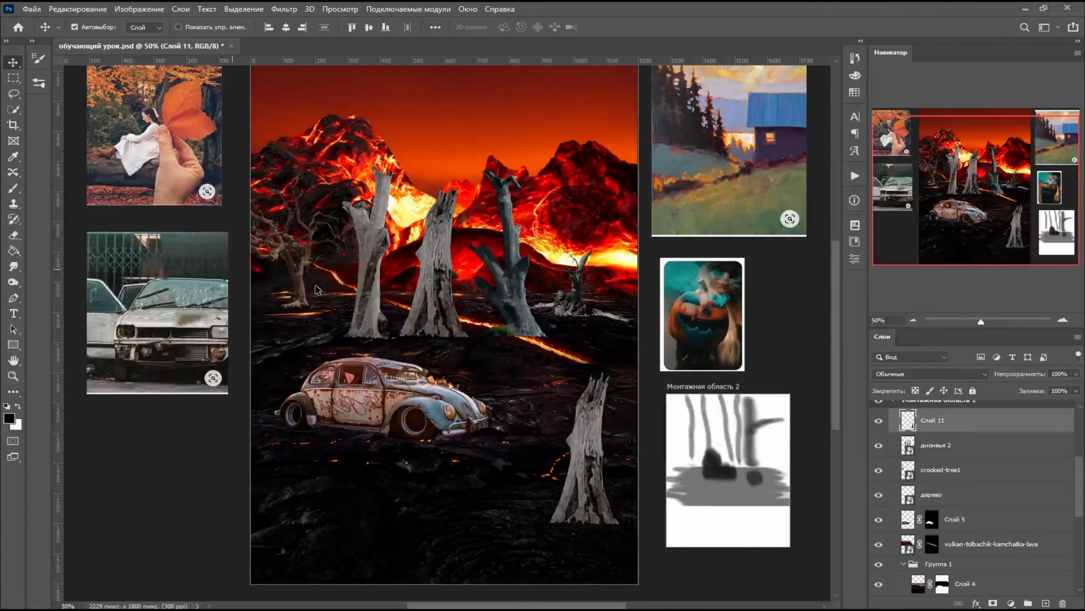
{"action": "left_click", "coordinate": [878, 445]}
- Distort the copied trunk on Слой 11 into a shorter, wider stump and move it just in front of the car
{"action": "key", "text": "ctrl+t"}
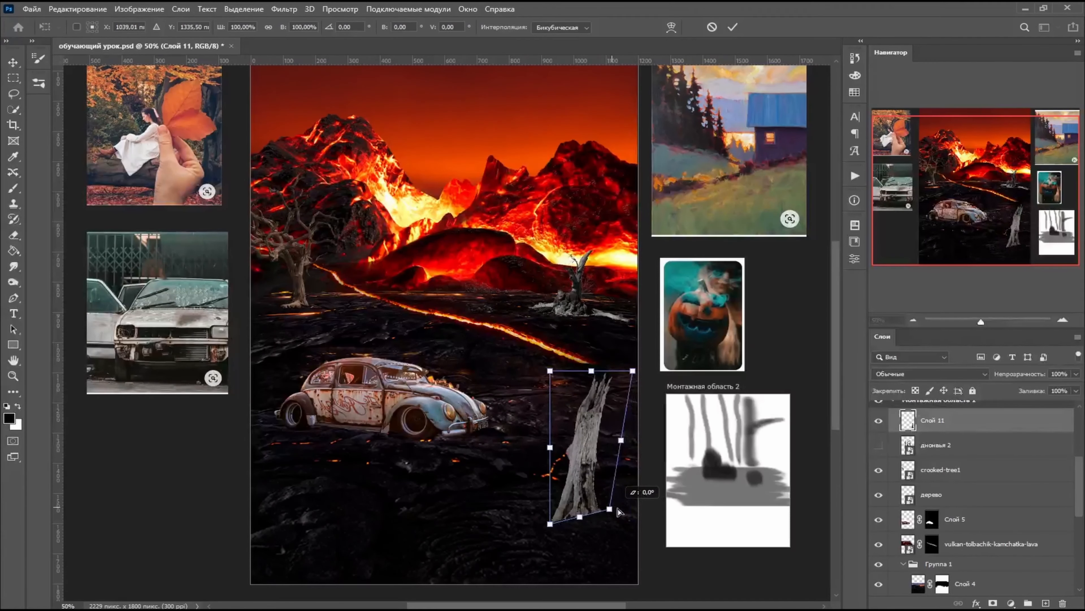
{"action": "left_click_drag", "start_coordinate": [554, 524], "coordinate": [545, 504]}
{"action": "left_click_drag", "start_coordinate": [616, 515], "coordinate": [617, 512]}
{"action": "left_click_drag", "start_coordinate": [550, 371], "coordinate": [536, 390]}
{"action": "left_click_drag", "start_coordinate": [633, 371], "coordinate": [641, 375]}
{"action": "left_click_drag", "start_coordinate": [546, 506], "coordinate": [543, 493]}
{"action": "left_click_drag", "start_coordinate": [613, 500], "coordinate": [610, 497]}
{"action": "left_click_drag", "start_coordinate": [585, 368], "coordinate": [575, 403]}
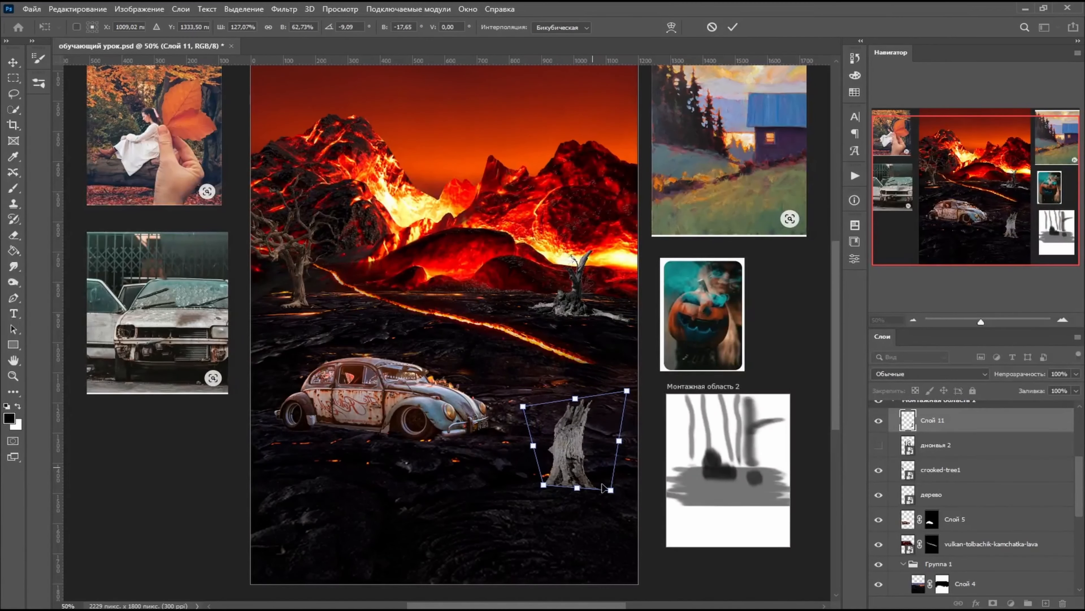
{"action": "left_click_drag", "start_coordinate": [612, 496], "coordinate": [606, 493]}
{"action": "left_click_drag", "start_coordinate": [588, 466], "coordinate": [586, 494]}
{"action": "mouse_move", "coordinate": [586, 493]}
{"action": "left_mouse_down"}
{"action": "mouse_move", "coordinate": [574, 485]}
{"action": "mouse_move", "coordinate": [582, 491]}
{"action": "left_mouse_up"}
{"action": "key", "text": "Return"}
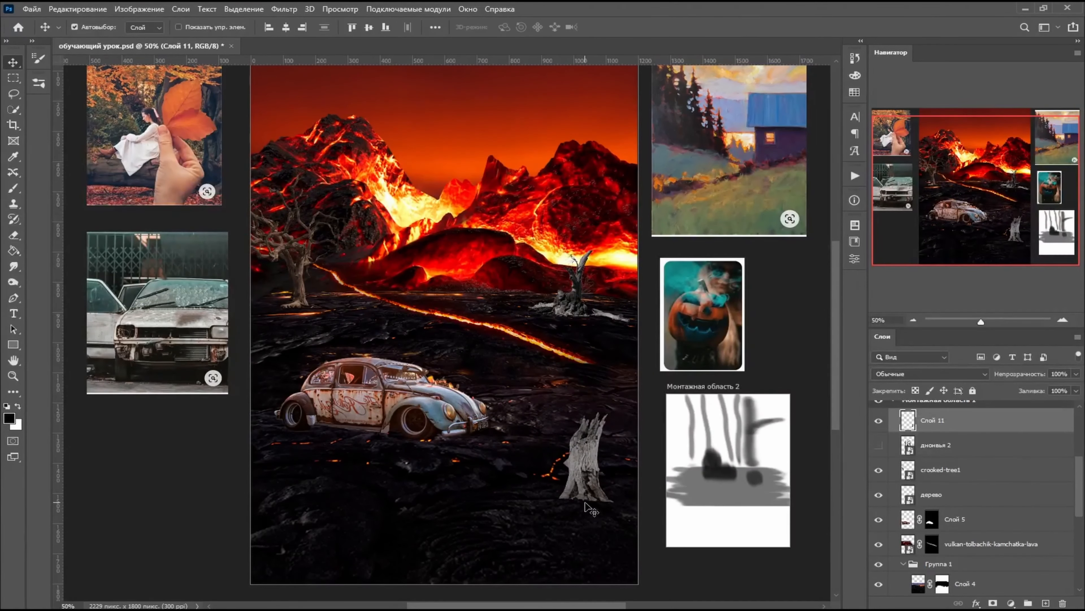
{"action": "left_click_drag", "start_coordinate": [598, 432], "coordinate": [526, 372]}
- Hide Слой 11 and distort the дерево stump to about 81.7% width, 89.5% height and -5.6° rotation at the right horizon
{"action": "left_click", "coordinate": [879, 421]}
{"action": "left_click_drag", "start_coordinate": [575, 297], "coordinate": [571, 309]}
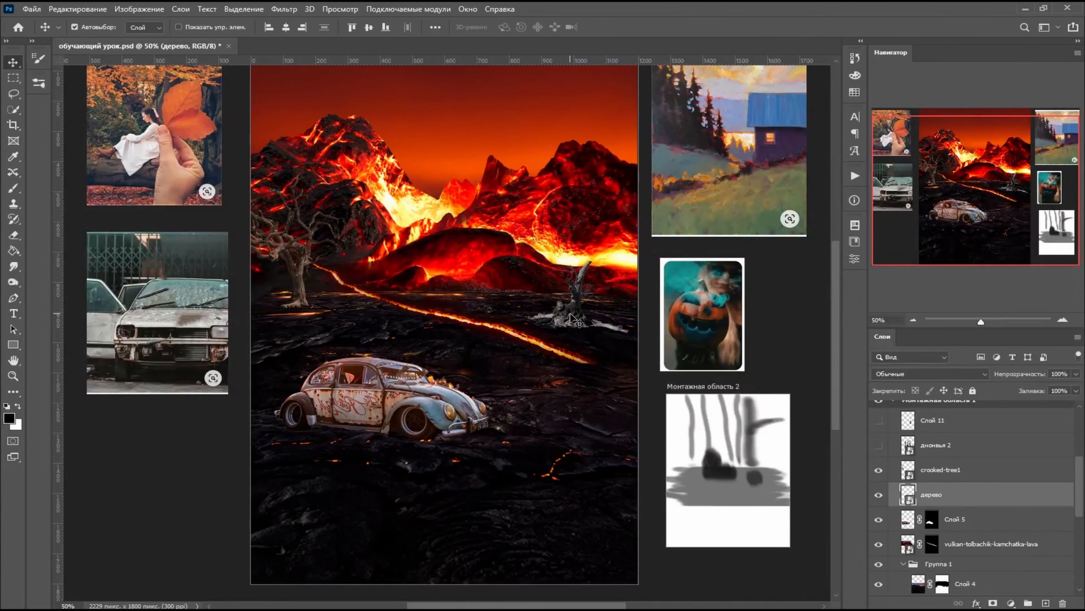
{"action": "left_click", "coordinate": [78, 9]}
{"action": "left_click", "coordinate": [101, 274]}
{"action": "left_click_drag", "start_coordinate": [511, 243], "coordinate": [488, 223]}
{"action": "mouse_move", "coordinate": [578, 305]}
{"action": "left_mouse_down"}
{"action": "mouse_move", "coordinate": [597, 290]}
{"action": "mouse_move", "coordinate": [589, 301]}
{"action": "left_mouse_up"}
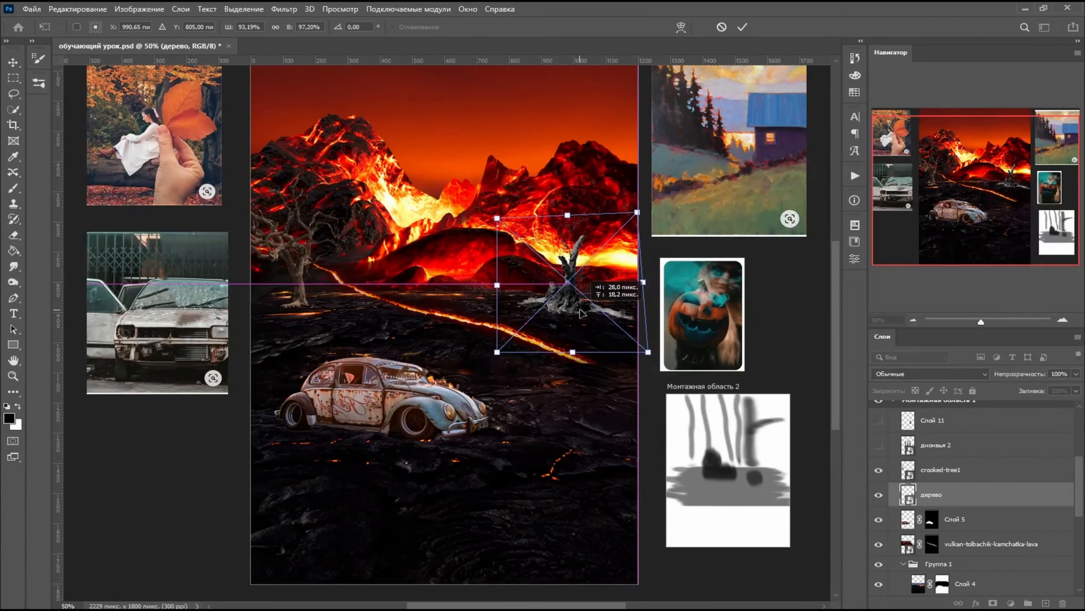
{"action": "left_click_drag", "start_coordinate": [649, 285], "coordinate": [637, 284]}
{"action": "left_click_drag", "start_coordinate": [529, 358], "coordinate": [499, 340]}
{"action": "left_click_drag", "start_coordinate": [637, 346], "coordinate": [635, 344]}
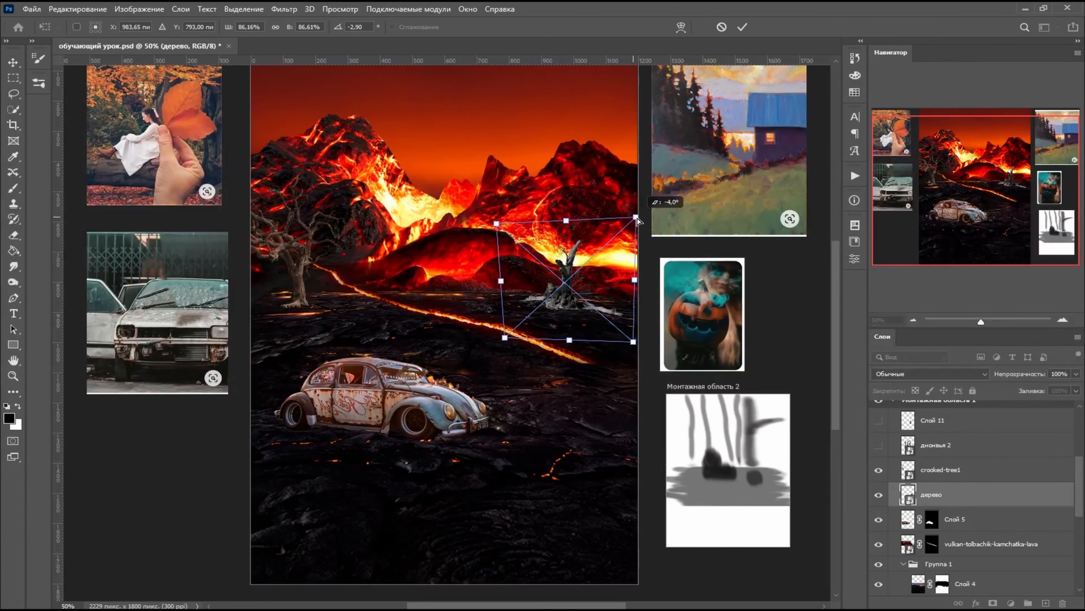
{"action": "left_click_drag", "start_coordinate": [491, 223], "coordinate": [502, 222]}
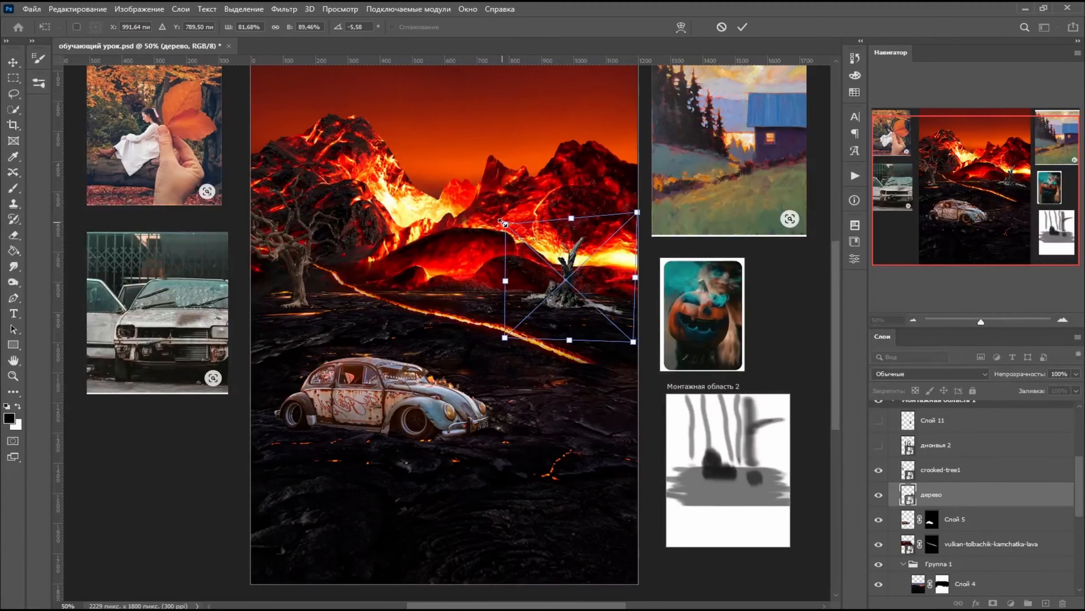
{"action": "key", "text": "Return"}
{"action": "left_click", "coordinate": [324, 232]}
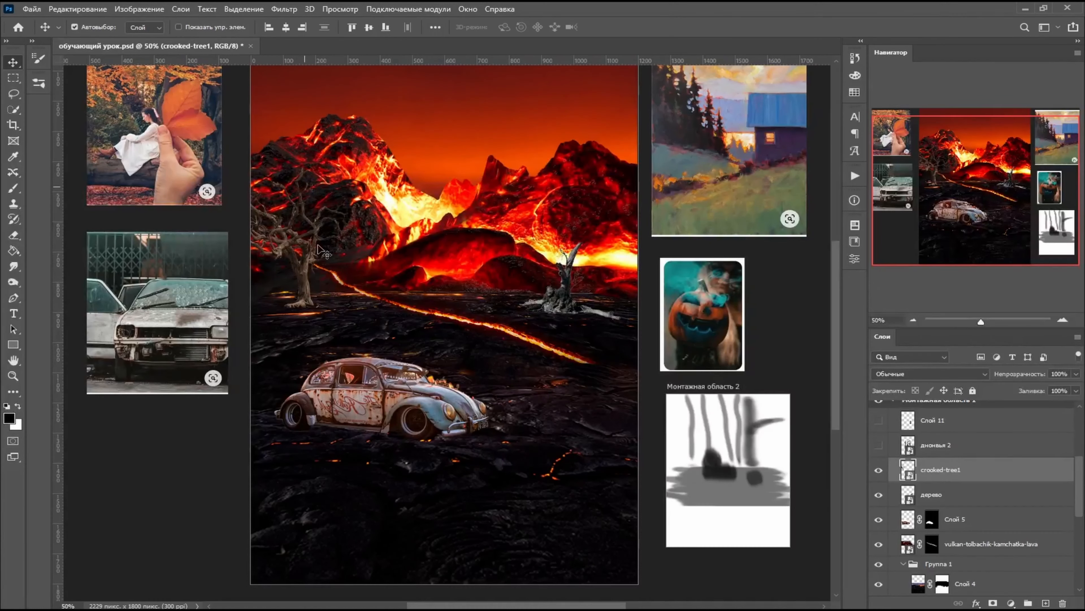
{"action": "left_click_drag", "start_coordinate": [561, 316], "coordinate": [568, 312]}
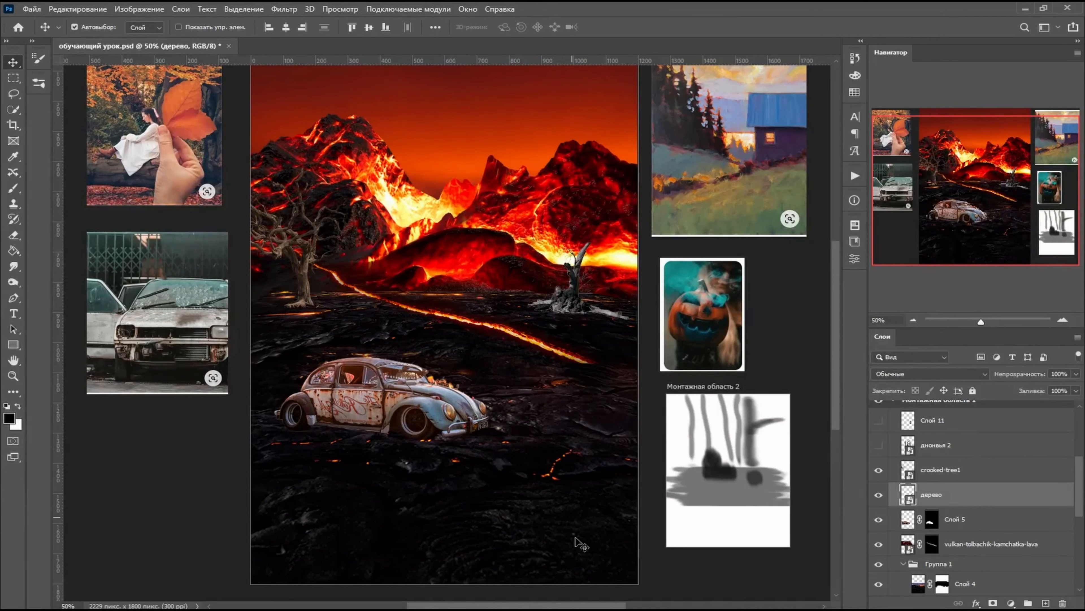
- Show Слой 11 again, scale its stump down strongly and place it on the horizon between the two trees
{"action": "left_click", "coordinate": [879, 419]}
{"action": "left_click", "coordinate": [77, 8]}
{"action": "left_click", "coordinate": [123, 272]}
{"action": "left_click", "coordinate": [505, 376]}
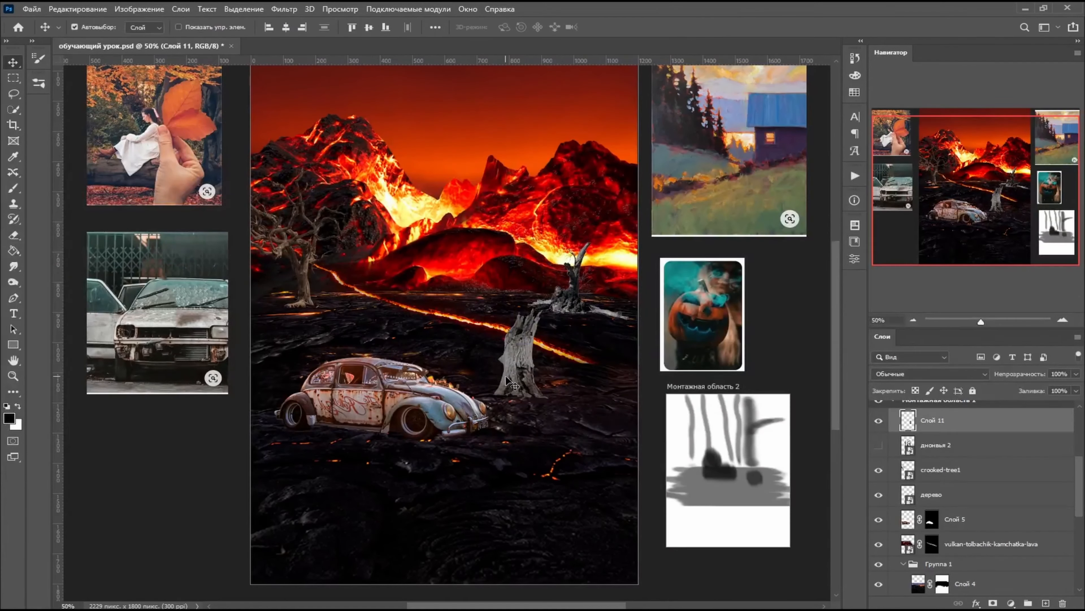
{"action": "left_click", "coordinate": [77, 9]}
{"action": "left_click", "coordinate": [123, 273]}
{"action": "left_click_drag", "start_coordinate": [524, 373], "coordinate": [352, 322]}
{"action": "left_click_drag", "start_coordinate": [395, 257], "coordinate": [371, 290]}
{"action": "left_click_drag", "start_coordinate": [337, 327], "coordinate": [452, 281]}
{"action": "left_click_drag", "start_coordinate": [487, 242], "coordinate": [457, 269]}
{"action": "key", "text": "Return"}
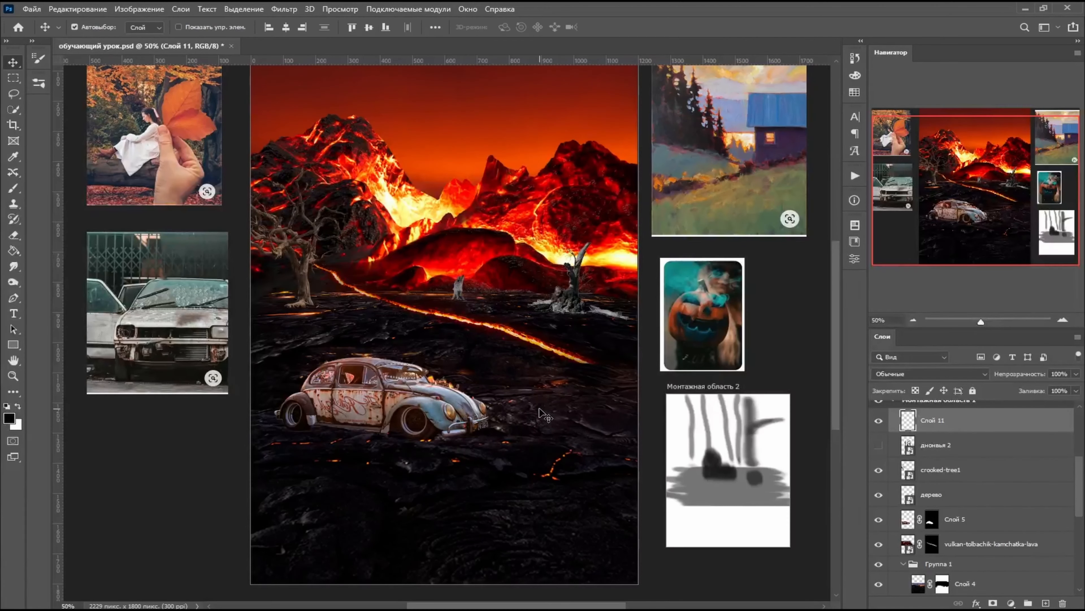
- Distort the car on Слой 5 slightly to about 98.8% width, 102.4% height and 2.5° rotation to fit the ground perspective
{"action": "left_click_drag", "start_coordinate": [426, 428], "coordinate": [423, 429]}
{"action": "key", "text": "ctrl+t"}
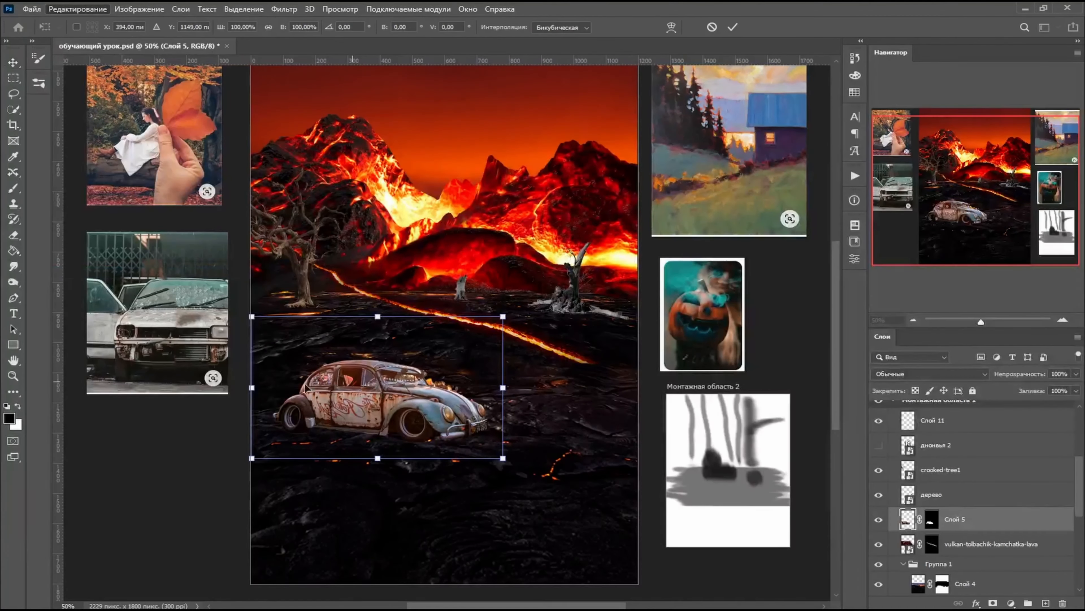
{"action": "left_click_drag", "start_coordinate": [252, 317], "coordinate": [253, 316]}
{"action": "left_click_drag", "start_coordinate": [253, 458], "coordinate": [256, 448]}
{"action": "left_click_drag", "start_coordinate": [506, 315], "coordinate": [502, 317]}
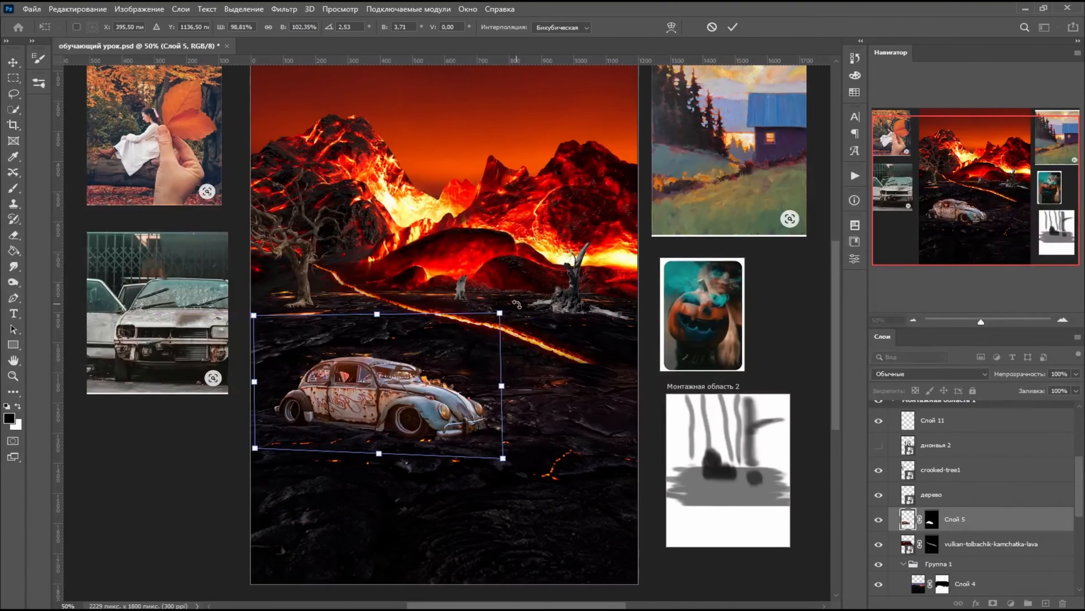
{"action": "key", "text": "Return"}
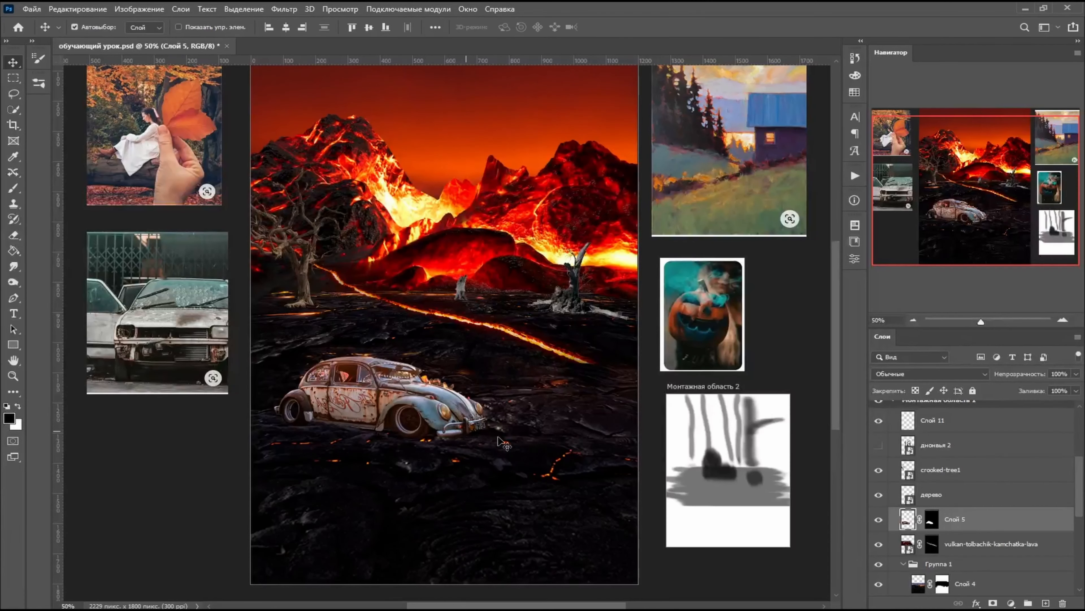
- Nudge the дерево stump and the small distant stump slightly right and down, and duplicate Слой 11
{"action": "left_click_drag", "start_coordinate": [570, 302], "coordinate": [575, 309]}
{"action": "left_click_drag", "start_coordinate": [461, 290], "coordinate": [472, 297]}
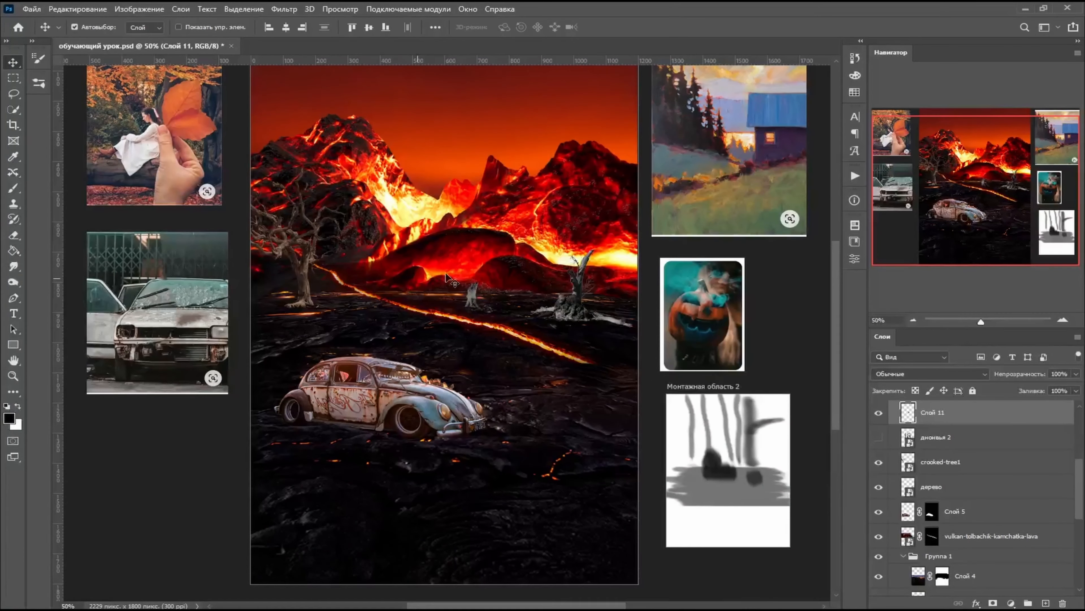
{"action": "left_click_drag", "start_coordinate": [960, 419], "coordinate": [1050, 603]}
- Flip the stump copy horizontally and place it smaller on the horizon right of дерево, and shift the other small stump slightly left
{"action": "left_click", "coordinate": [78, 9]}
{"action": "left_click", "coordinate": [128, 273]}
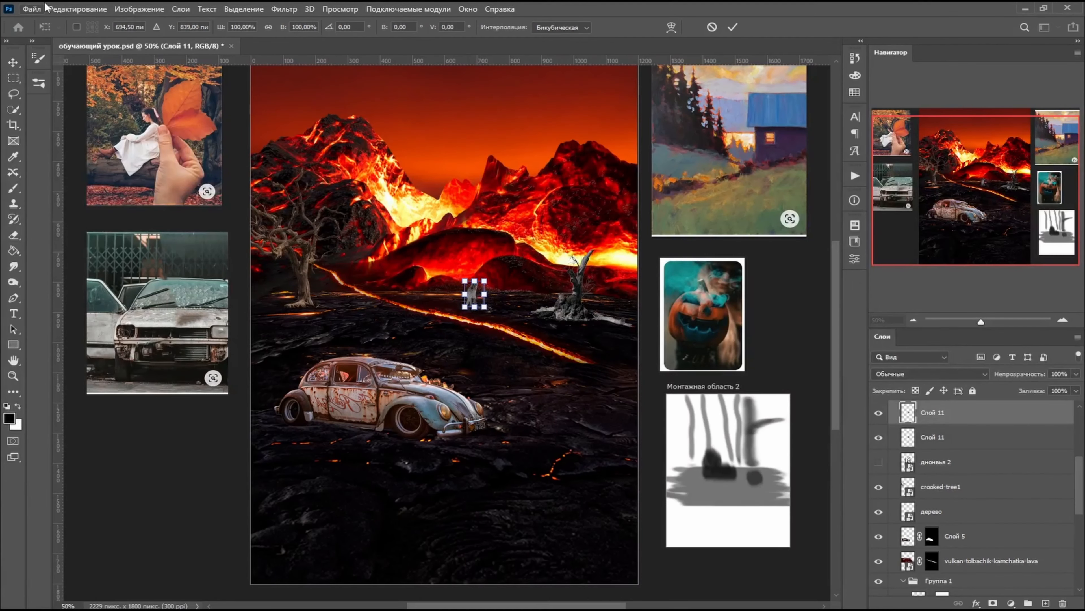
{"action": "left_click", "coordinate": [78, 8]}
{"action": "mouse_move", "coordinate": [107, 290]}
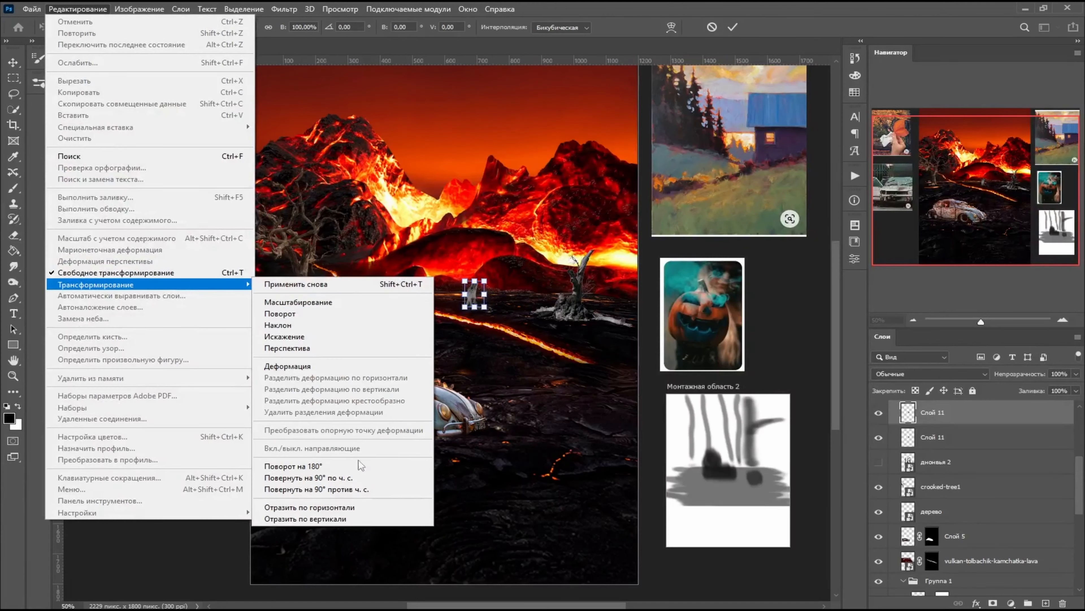
{"action": "left_click", "coordinate": [361, 507]}
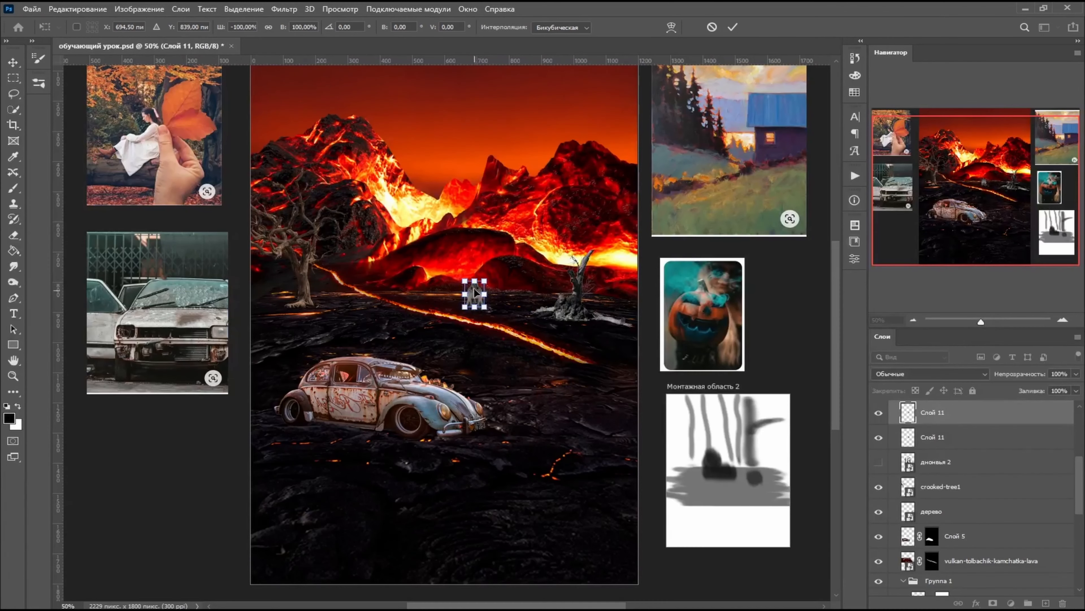
{"action": "left_click_drag", "start_coordinate": [476, 292], "coordinate": [594, 284]}
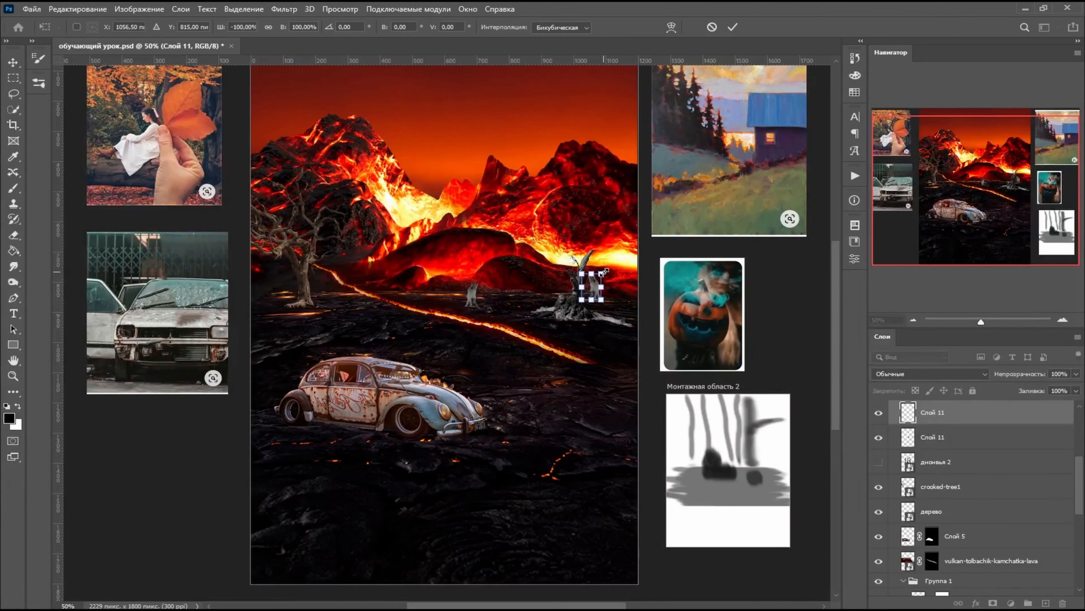
{"action": "left_click_drag", "start_coordinate": [604, 272], "coordinate": [587, 302]}
{"action": "key", "text": "Return"}
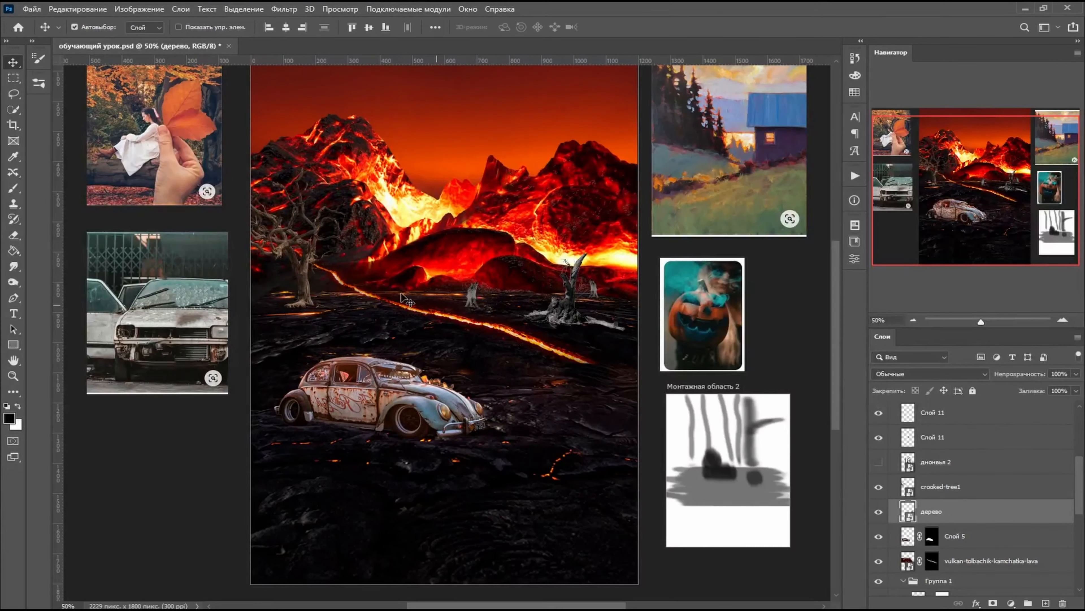
{"action": "left_click_drag", "start_coordinate": [477, 300], "coordinate": [484, 303]}
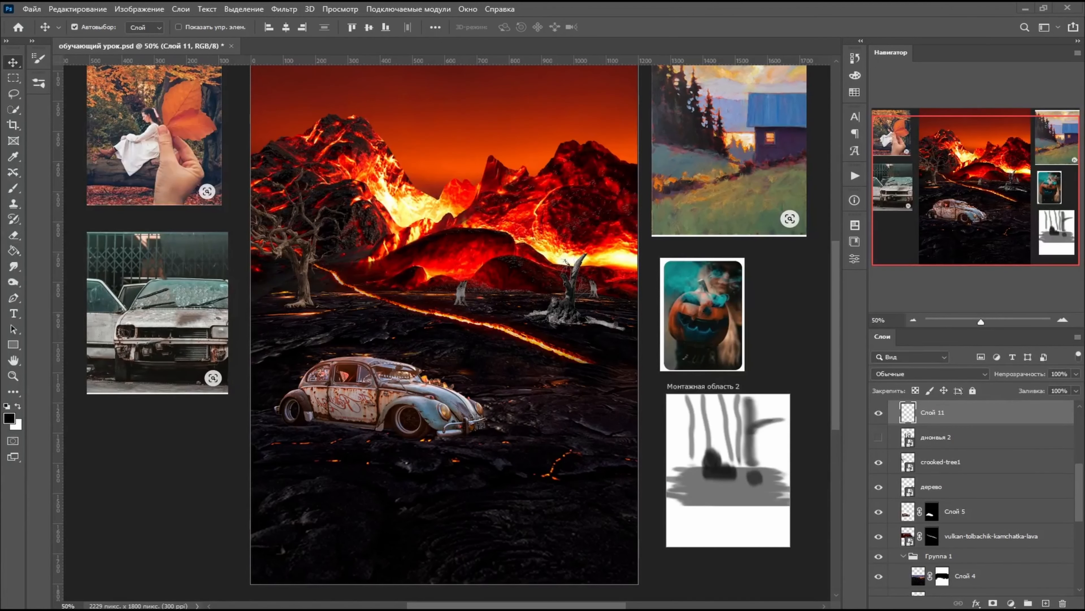
- Place the rusty station wagon picture and mask it to a lasso selection around its roof and roof rack
{"action": "left_click_drag", "start_coordinate": [129, 338], "coordinate": [447, 280]}
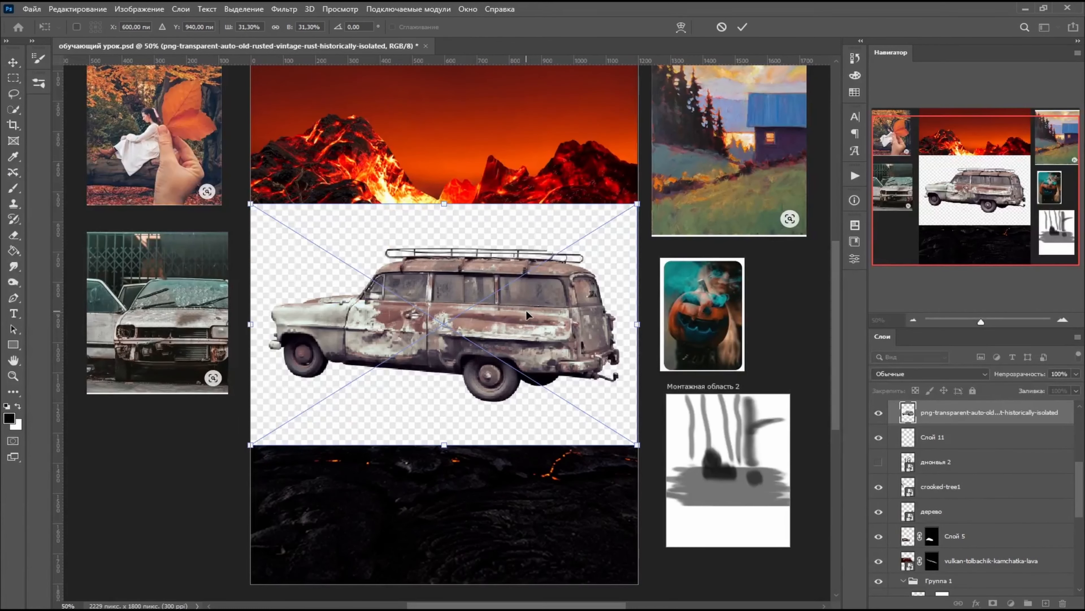
{"action": "key", "text": "Return"}
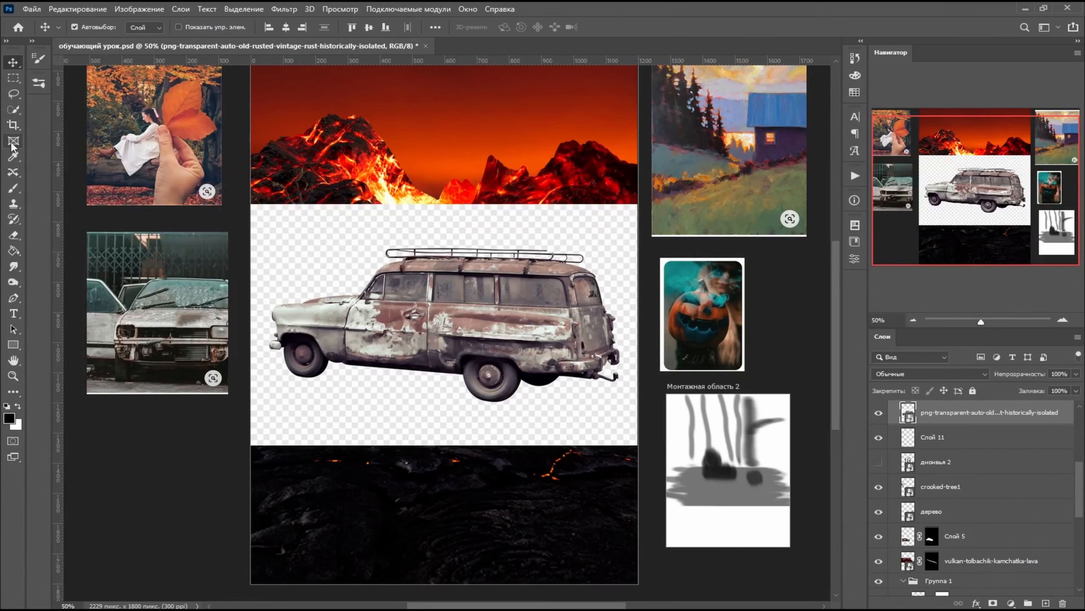
{"action": "left_click", "coordinate": [13, 93]}
{"action": "mouse_move", "coordinate": [411, 236]}
{"action": "left_mouse_down"}
{"action": "mouse_move", "coordinate": [379, 240]}
{"action": "mouse_move", "coordinate": [374, 256]}
{"action": "mouse_move", "coordinate": [406, 272]}
{"action": "left_mouse_up"}
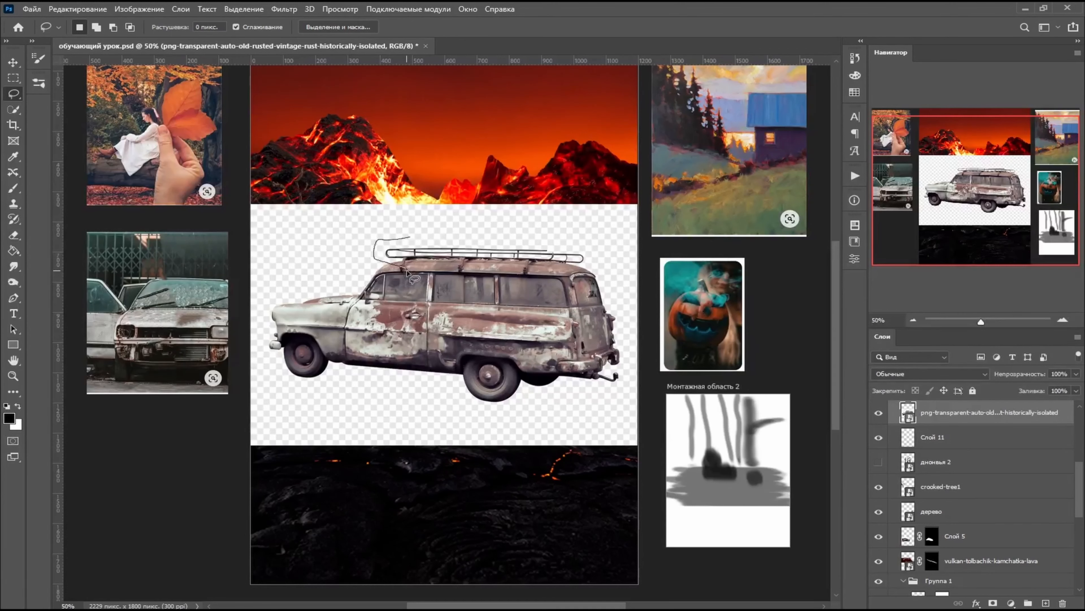
{"action": "mouse_move", "coordinate": [413, 232]}
{"action": "left_mouse_down"}
{"action": "mouse_move", "coordinate": [385, 274]}
{"action": "mouse_move", "coordinate": [560, 278]}
{"action": "mouse_move", "coordinate": [377, 222]}
{"action": "left_mouse_up"}
{"action": "left_click", "coordinate": [992, 603]}
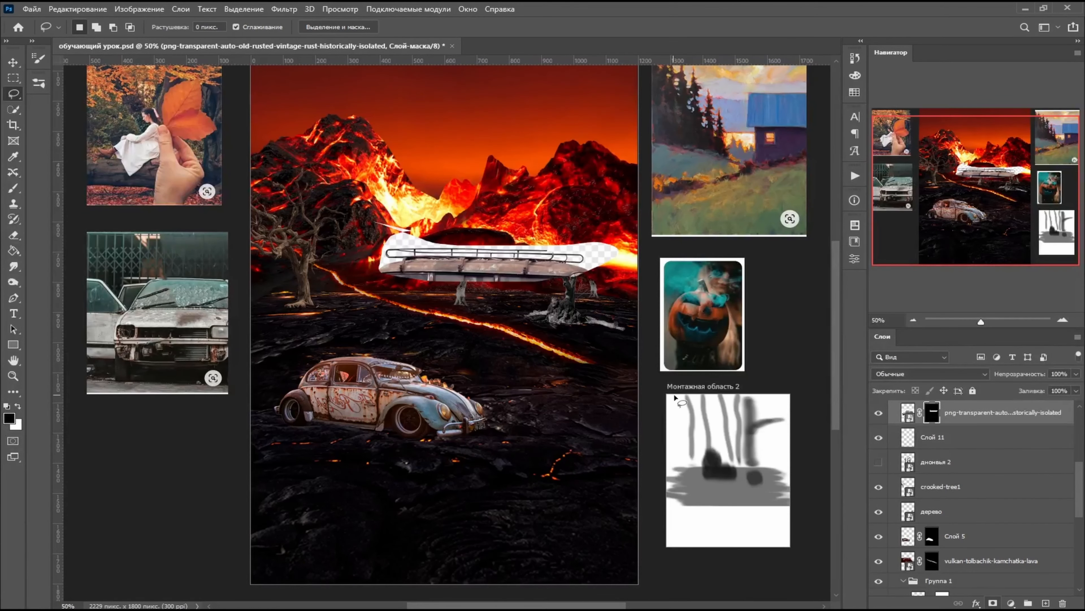
- Quick-select the white backdrop above the roof rack and around both of its ends on the station wagon layer
{"action": "scroll", "coordinate": [666, 393], "scroll_direction": "down", "scroll_amount": 1}
{"action": "key", "text": "ctrl+plus"}
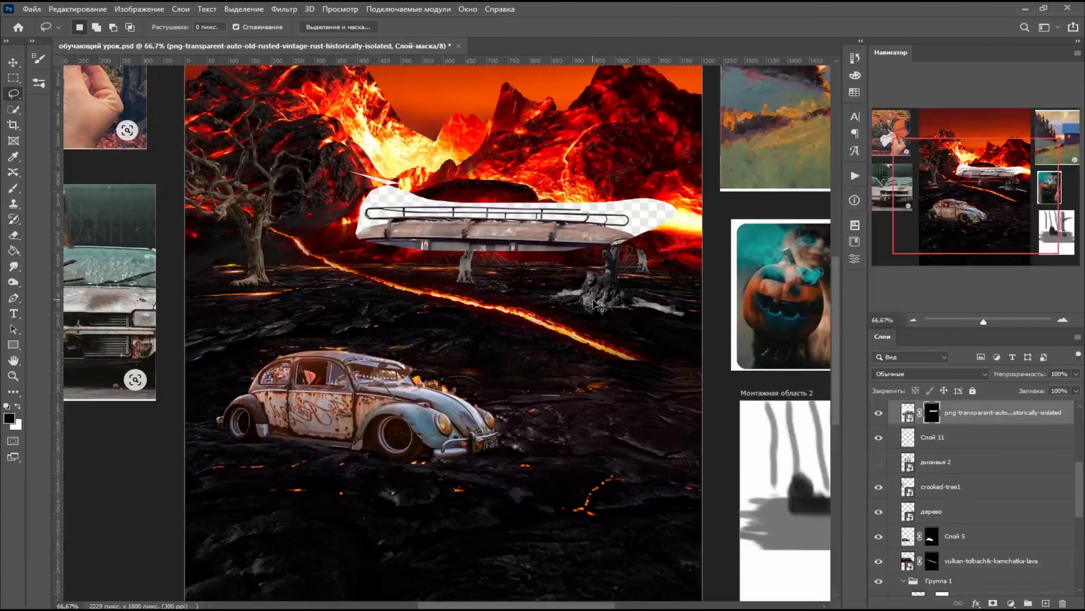
{"action": "scroll", "coordinate": [593, 303], "scroll_direction": "up", "scroll_amount": 5}
{"action": "key", "text": "ctrl+plus"}
{"action": "key", "text": "w"}
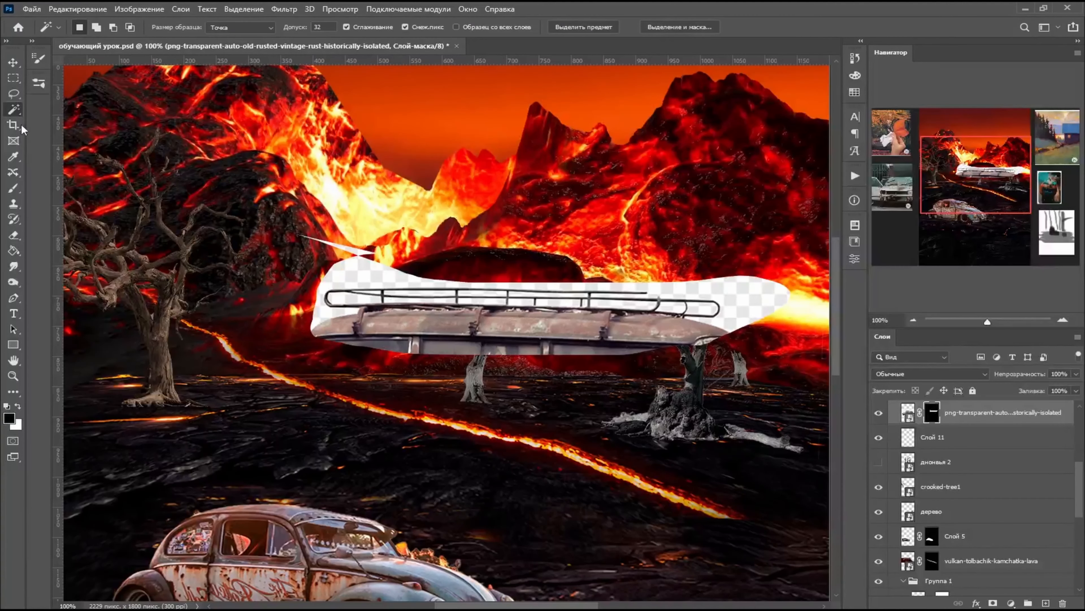
{"action": "right_click", "coordinate": [13, 110]}
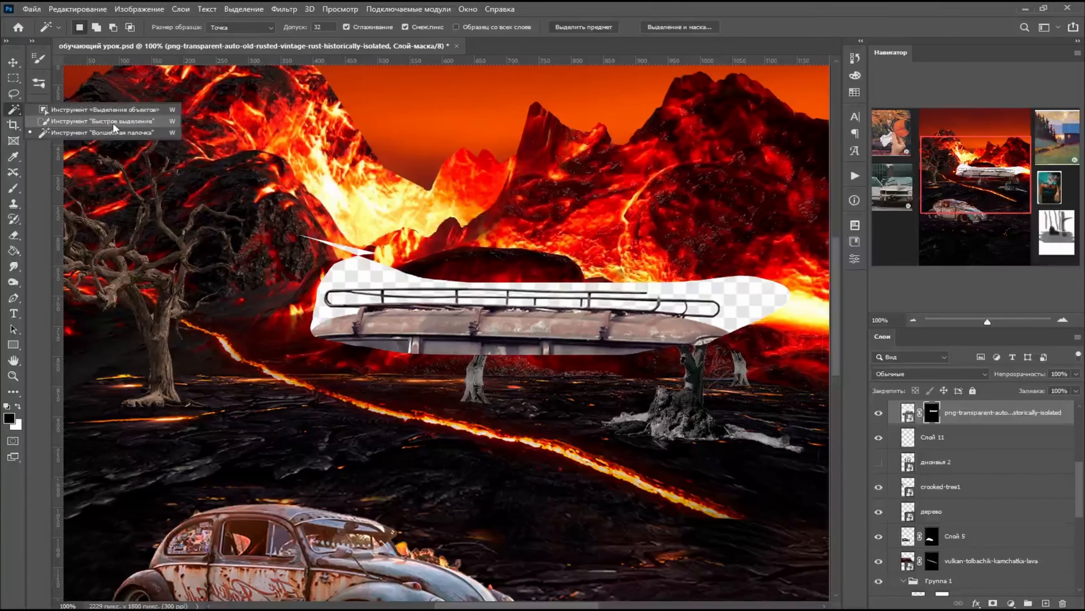
{"action": "left_click", "coordinate": [64, 121]}
{"action": "left_click_drag", "start_coordinate": [404, 268], "coordinate": [761, 299]}
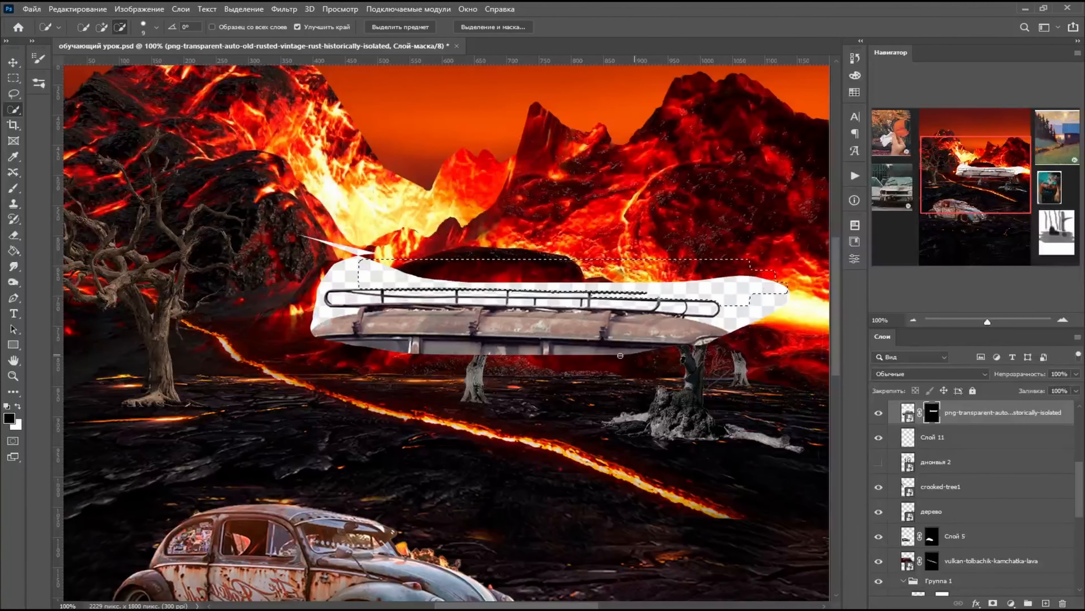
{"action": "scroll", "coordinate": [648, 374], "scroll_direction": "up", "scroll_amount": 3}
{"action": "scroll", "coordinate": [648, 374], "scroll_direction": "down", "scroll_amount": 4}
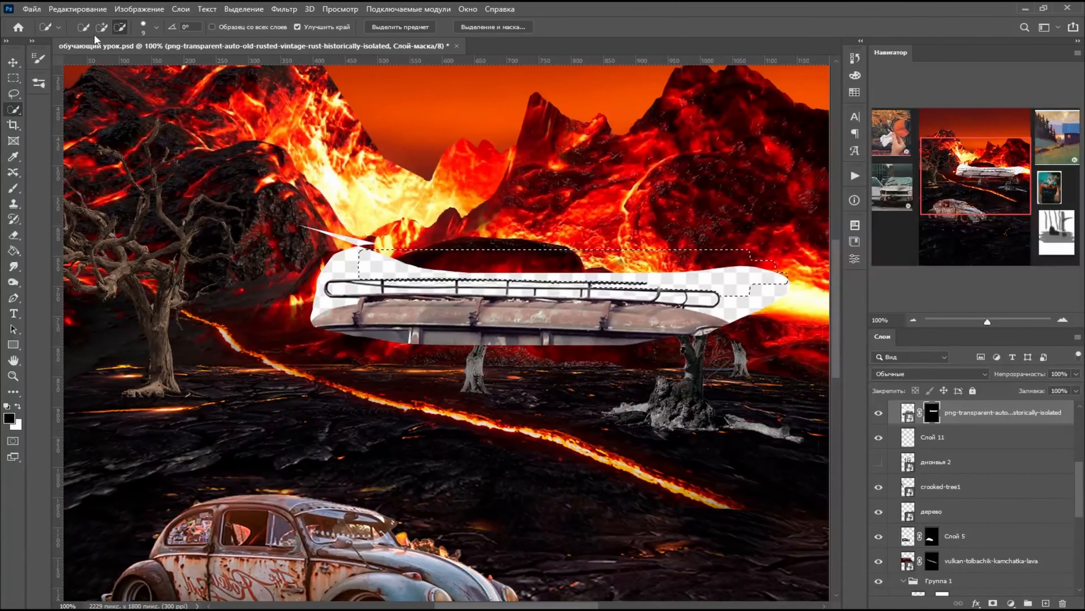
{"action": "left_click", "coordinate": [102, 28]}
{"action": "mouse_move", "coordinate": [345, 257]}
{"action": "left_mouse_down"}
{"action": "mouse_move", "coordinate": [309, 256]}
{"action": "mouse_move", "coordinate": [385, 231]}
{"action": "mouse_move", "coordinate": [302, 265]}
{"action": "mouse_move", "coordinate": [313, 355]}
{"action": "left_mouse_up"}
{"action": "left_click_drag", "start_coordinate": [701, 310], "coordinate": [815, 325]}
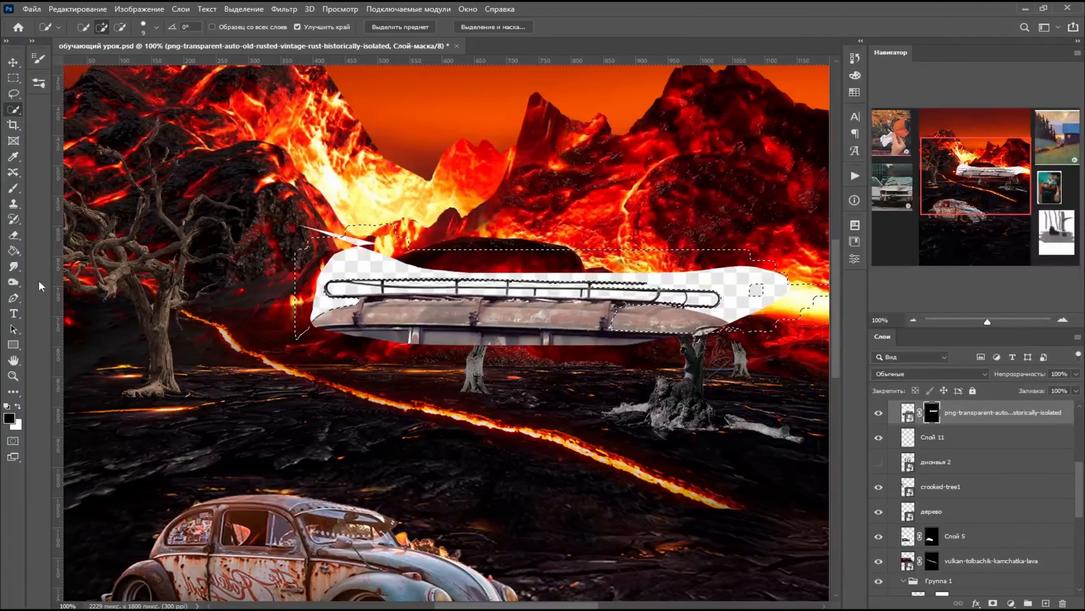
- Paint the selected backdrop black on the layer mask to hide it, and clear the selection
{"action": "key", "text": "b"}
{"action": "mouse_move", "coordinate": [554, 281]}
{"action": "left_mouse_down"}
{"action": "mouse_move", "coordinate": [756, 251]}
{"action": "mouse_move", "coordinate": [703, 286]}
{"action": "mouse_move", "coordinate": [661, 348]}
{"action": "mouse_move", "coordinate": [590, 296]}
{"action": "mouse_move", "coordinate": [822, 278]}
{"action": "left_mouse_up"}
{"action": "left_click", "coordinate": [14, 78]}
{"action": "left_click", "coordinate": [528, 420]}
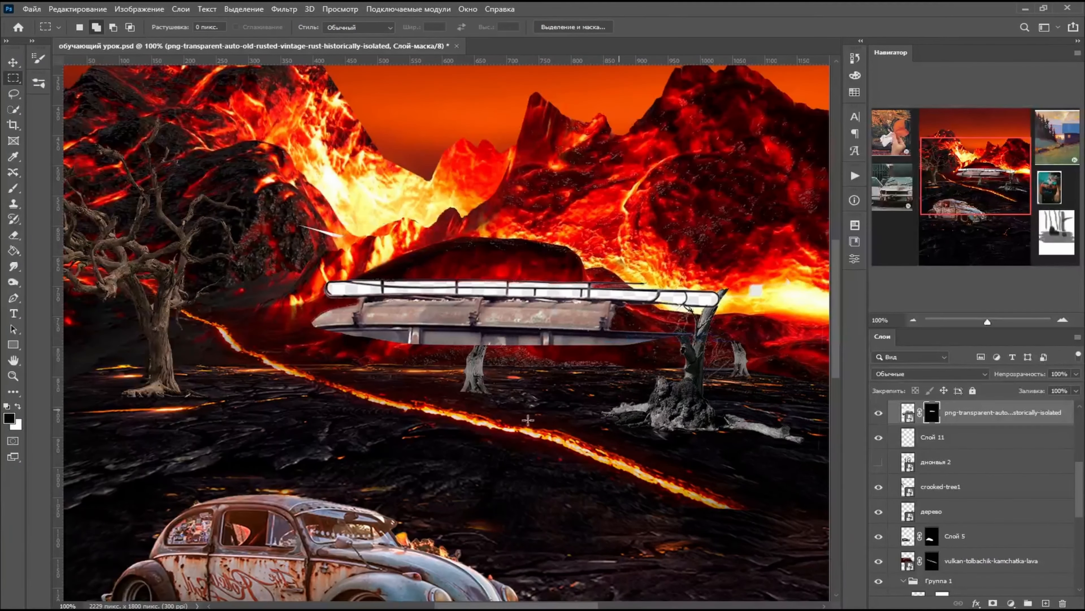
- Quick-select the white gaps in the lower row between the roof rack's posts
{"action": "left_click", "coordinate": [13, 188]}
{"action": "key", "text": "ctrl+plus"}
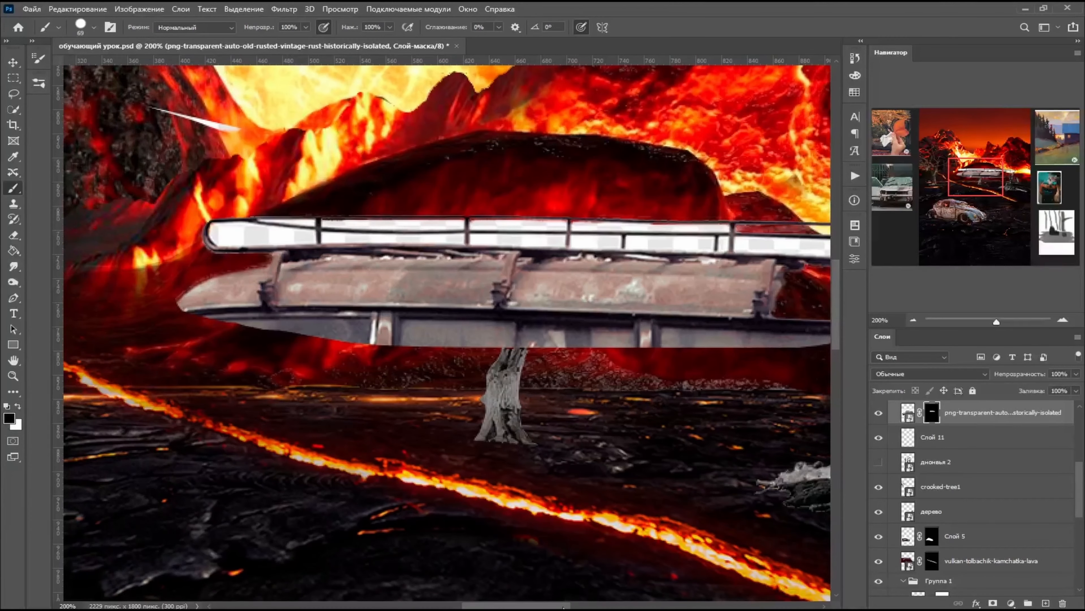
{"action": "mouse_move", "coordinate": [564, 607]}
{"action": "left_mouse_down"}
{"action": "mouse_move", "coordinate": [585, 608]}
{"action": "mouse_move", "coordinate": [573, 607]}
{"action": "left_mouse_up"}
{"action": "left_click", "coordinate": [16, 112]}
{"action": "left_click", "coordinate": [183, 229]}
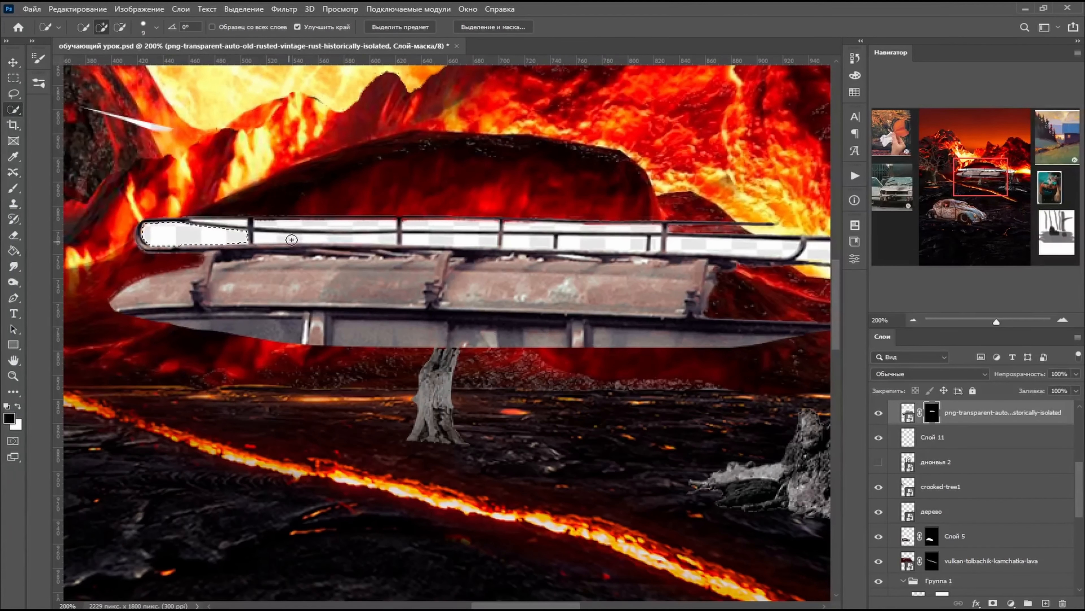
{"action": "left_click", "coordinate": [292, 240]}
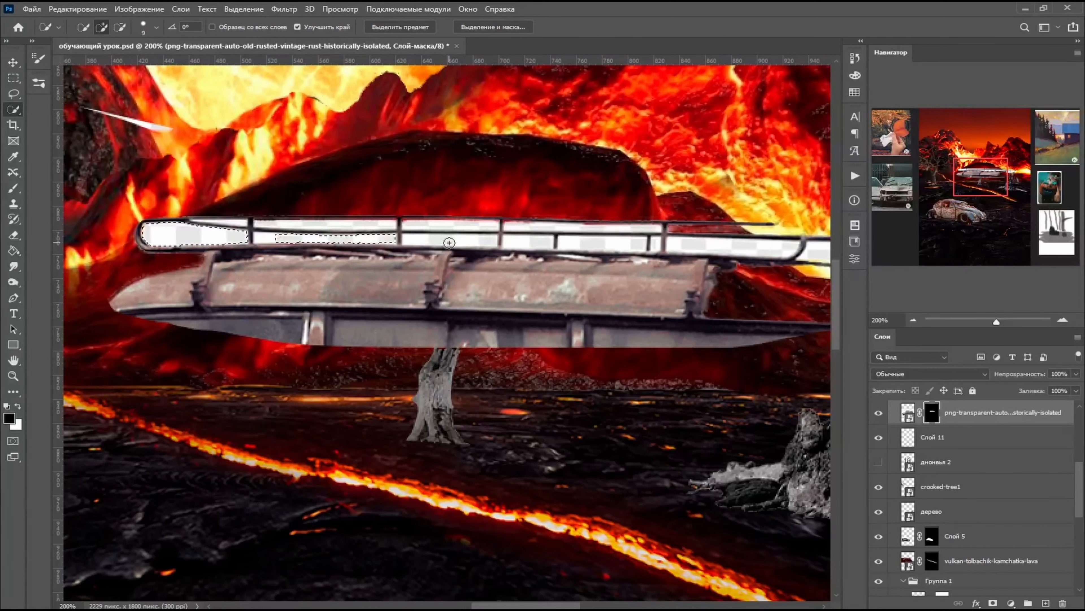
{"action": "left_click", "coordinate": [447, 242]}
{"action": "left_click", "coordinate": [528, 242]}
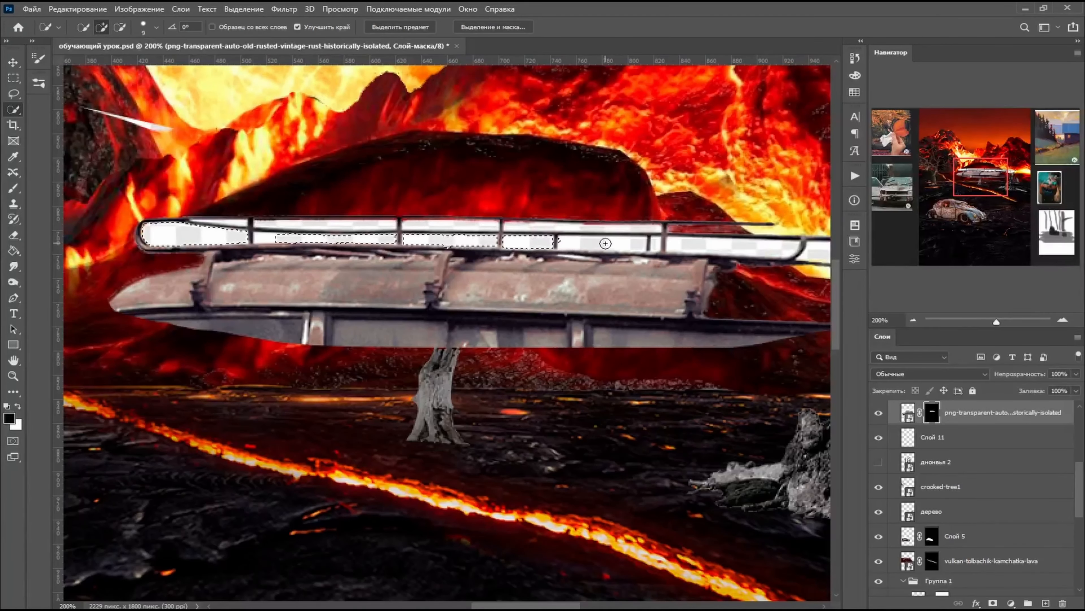
{"action": "left_click", "coordinate": [604, 243]}
{"action": "left_click", "coordinate": [705, 247]}
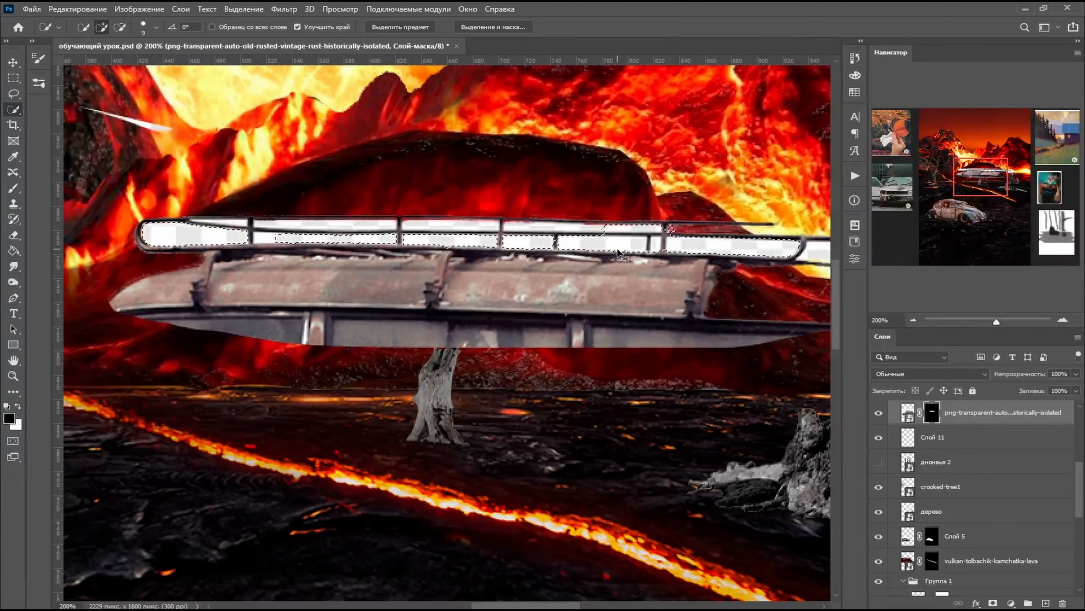
- Paint out the selected lower rack gaps on the layer mask and clear the selection
{"action": "scroll", "coordinate": [592, 540], "scroll_direction": "right", "scroll_amount": 3}
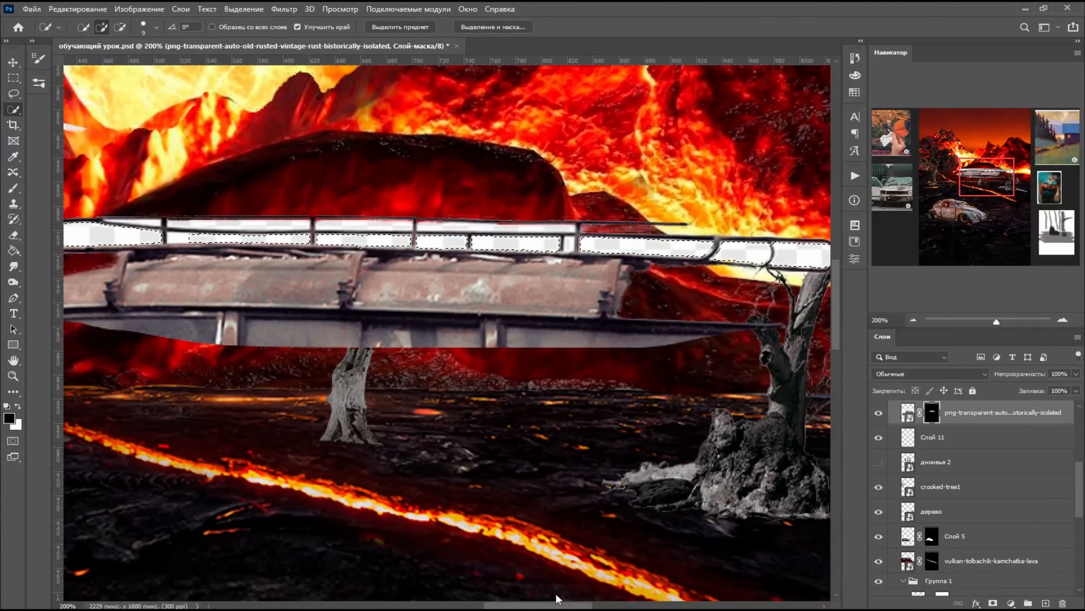
{"action": "left_click", "coordinate": [12, 192]}
{"action": "mouse_move", "coordinate": [654, 245]}
{"action": "left_mouse_down"}
{"action": "mouse_move", "coordinate": [39, 249]}
{"action": "mouse_move", "coordinate": [854, 242]}
{"action": "left_mouse_up"}
{"action": "left_click_drag", "start_coordinate": [575, 604], "coordinate": [549, 604]}
{"action": "key", "text": "m"}
{"action": "right_click", "coordinate": [595, 231]}
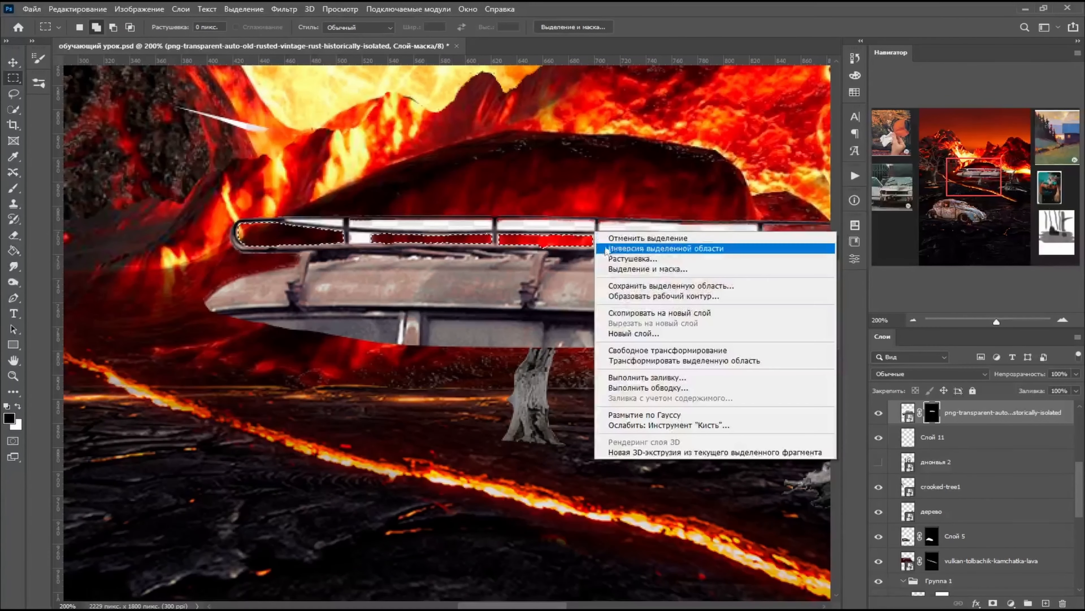
{"action": "left_click", "coordinate": [619, 242]}
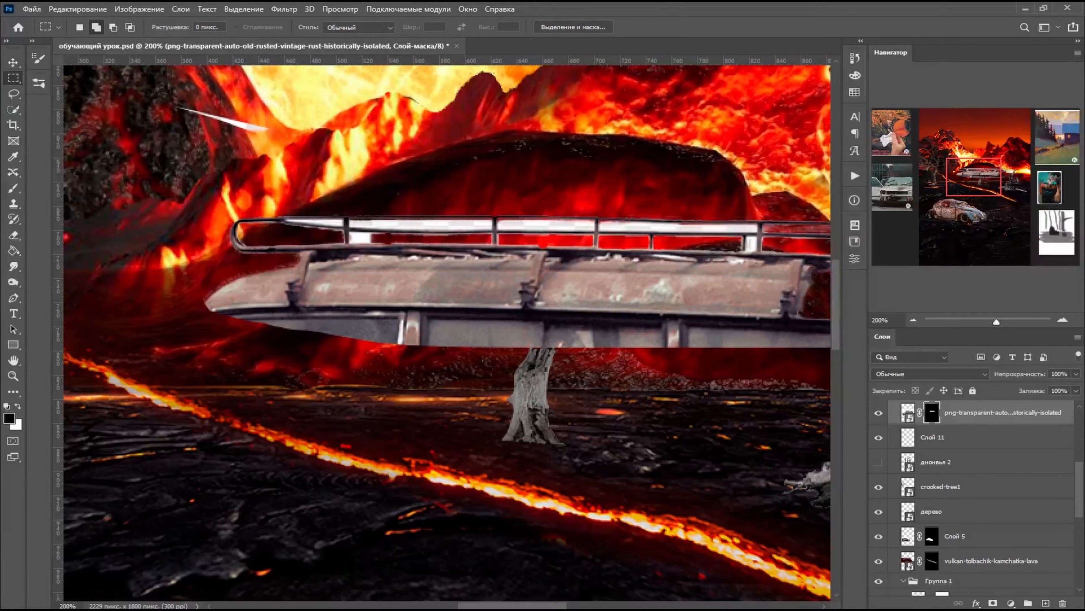
- Quick-select the white gaps in the rack's upper row, mask them out with the Brush, and deselect
{"action": "left_click", "coordinate": [13, 109]}
{"action": "left_click_drag", "start_coordinate": [376, 235], "coordinate": [688, 228]}
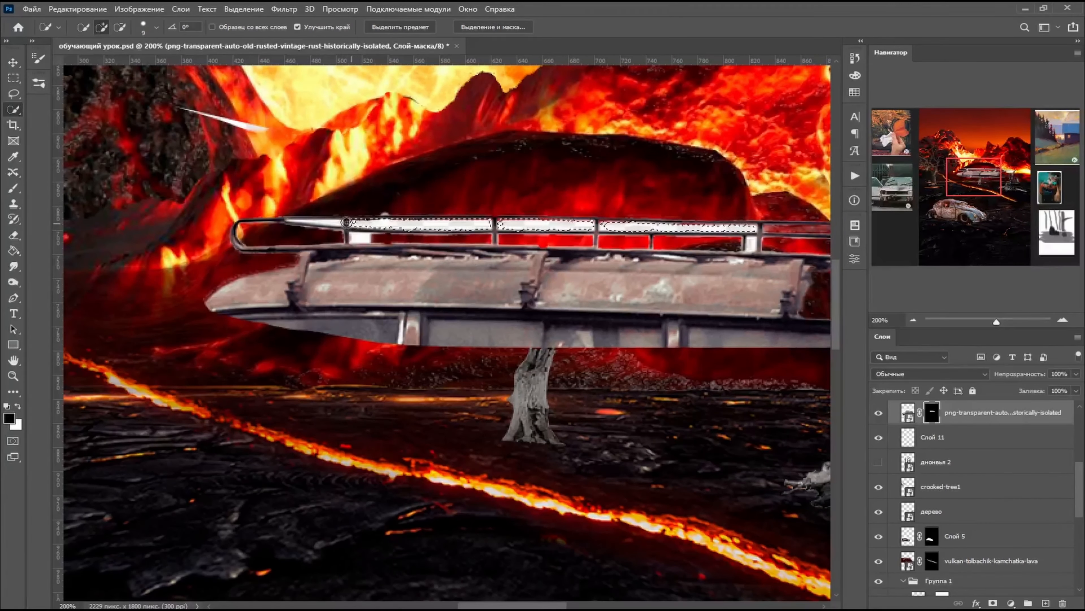
{"action": "key", "text": "b"}
{"action": "left_click_drag", "start_coordinate": [348, 224], "coordinate": [772, 225]}
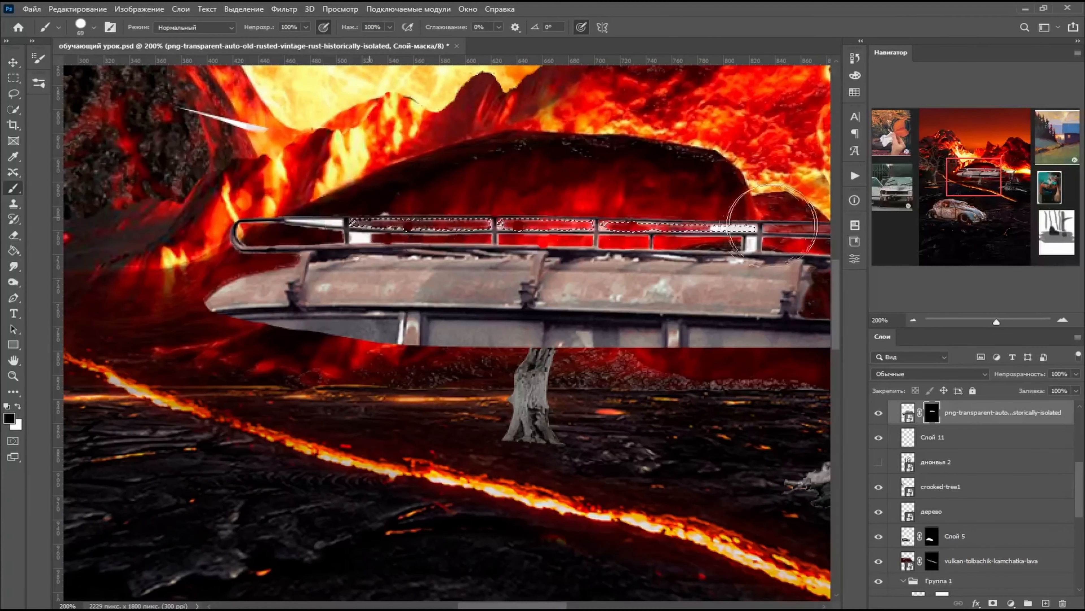
{"action": "key", "text": "ctrl+d"}
- Paint out the white patches beside the rack's posts on the mask with a 4 px brush
{"action": "key", "text": "e"}
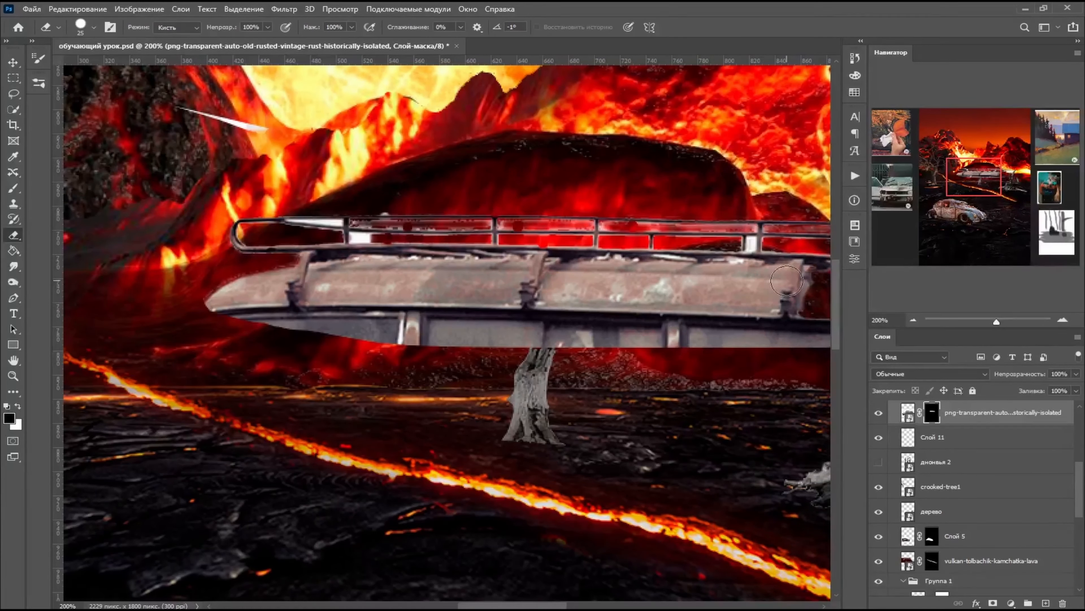
{"action": "right_click", "coordinate": [788, 281]}
{"action": "left_click_drag", "start_coordinate": [818, 291], "coordinate": [814, 291]}
{"action": "left_click", "coordinate": [752, 243]}
{"action": "left_click", "coordinate": [14, 188]}
{"action": "right_click", "coordinate": [765, 293]}
{"action": "left_click_drag", "start_coordinate": [751, 239], "coordinate": [752, 248]}
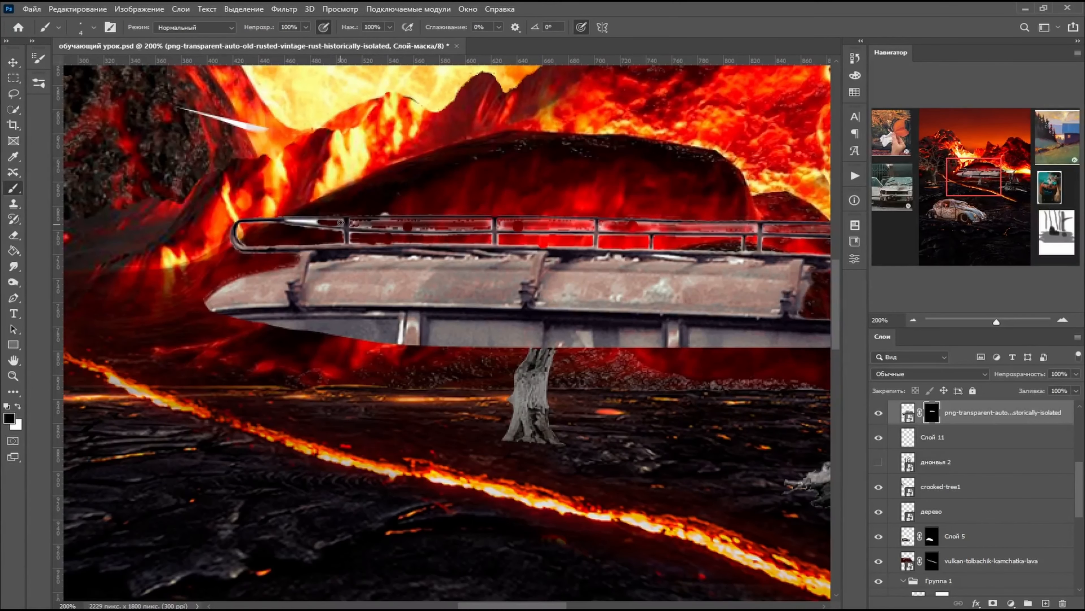
- Remove the thin white remnants along the rack's upper rail on the mask with a 2 px brush
{"action": "right_click", "coordinate": [341, 222]}
{"action": "key", "text": "Return"}
{"action": "left_click_drag", "start_coordinate": [355, 225], "coordinate": [490, 226]}
{"action": "left_click_drag", "start_coordinate": [500, 225], "coordinate": [593, 227]}
{"action": "left_click_drag", "start_coordinate": [601, 227], "coordinate": [756, 229]}
{"action": "scroll", "coordinate": [584, 308], "scroll_direction": "right", "scroll_amount": 4}
{"action": "scroll", "coordinate": [107, 342], "scroll_direction": "down", "scroll_amount": 1}
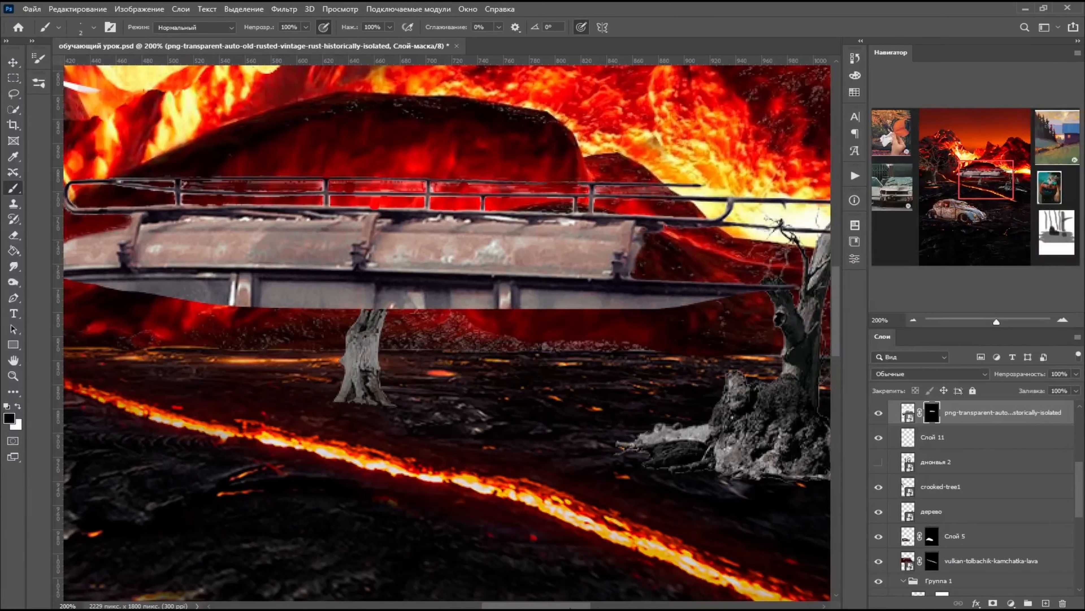
- Mask out the station wagon's roof beneath the rack with a larger brush, keeping the rack and its supports
{"action": "scroll", "coordinate": [577, 517], "scroll_direction": "left", "scroll_amount": 2}
{"action": "key", "text": "ctrl+minus"}
{"action": "right_click", "coordinate": [397, 316]}
{"action": "left_click_drag", "start_coordinate": [471, 285], "coordinate": [504, 285]}
{"action": "mouse_move", "coordinate": [358, 320]}
{"action": "left_mouse_down"}
{"action": "mouse_move", "coordinate": [380, 309]}
{"action": "mouse_move", "coordinate": [362, 305]}
{"action": "mouse_move", "coordinate": [309, 301]}
{"action": "left_mouse_up"}
{"action": "left_click_drag", "start_coordinate": [386, 298], "coordinate": [680, 325]}
{"action": "key", "text": "ctrl+minus"}
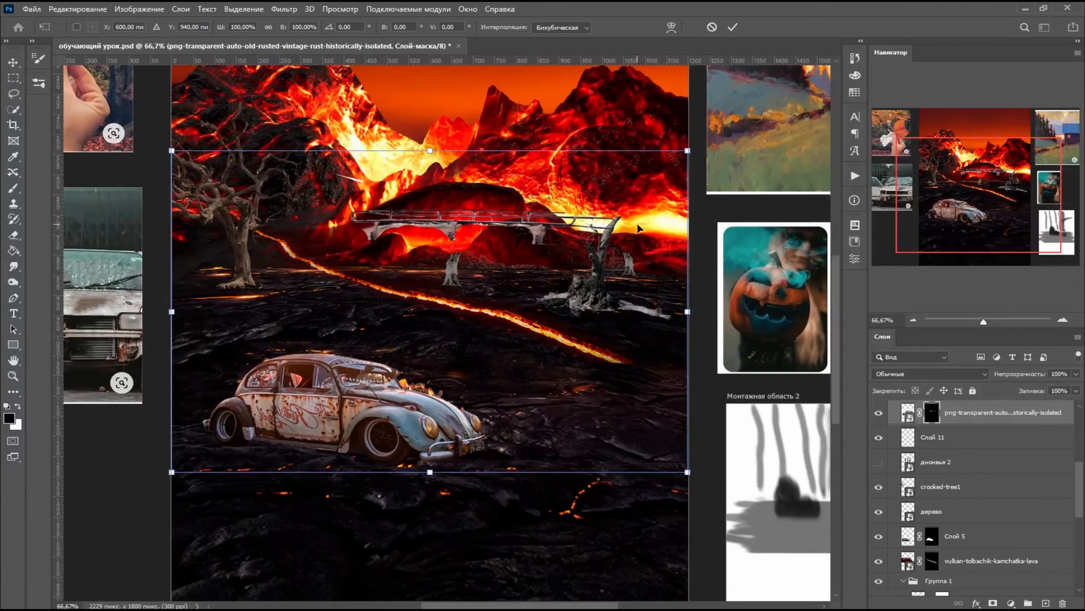
- Scale the roof rack layer to 47.44% and place it on the rusty Beetle's roof
{"action": "left_click", "coordinate": [77, 9]}
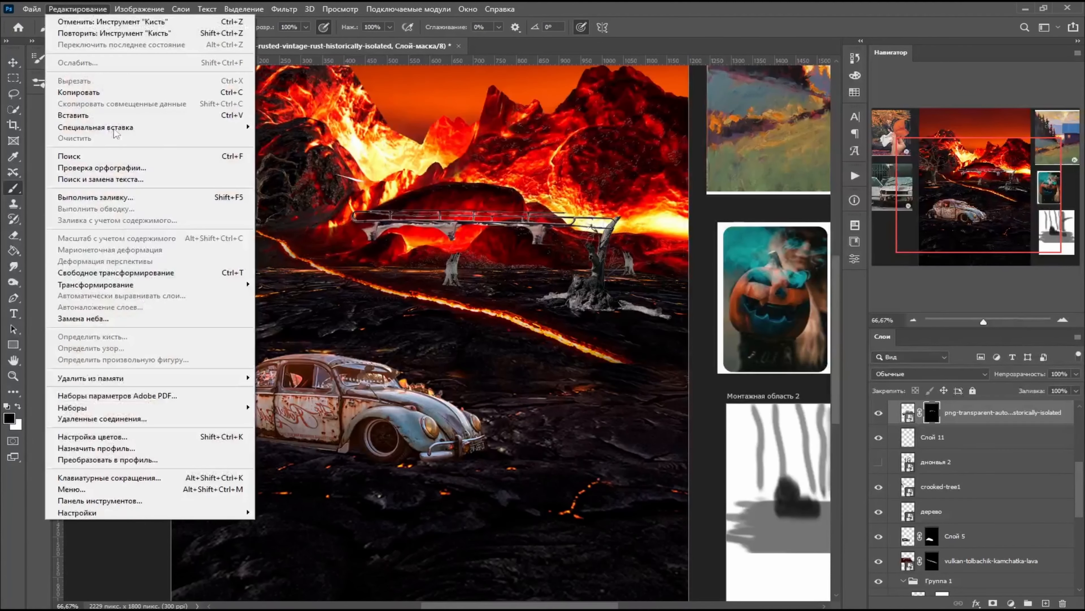
{"action": "left_click", "coordinate": [85, 294]}
{"action": "left_click_drag", "start_coordinate": [669, 152], "coordinate": [392, 277]}
{"action": "scroll", "coordinate": [520, 334], "scroll_direction": "down", "scroll_amount": 1}
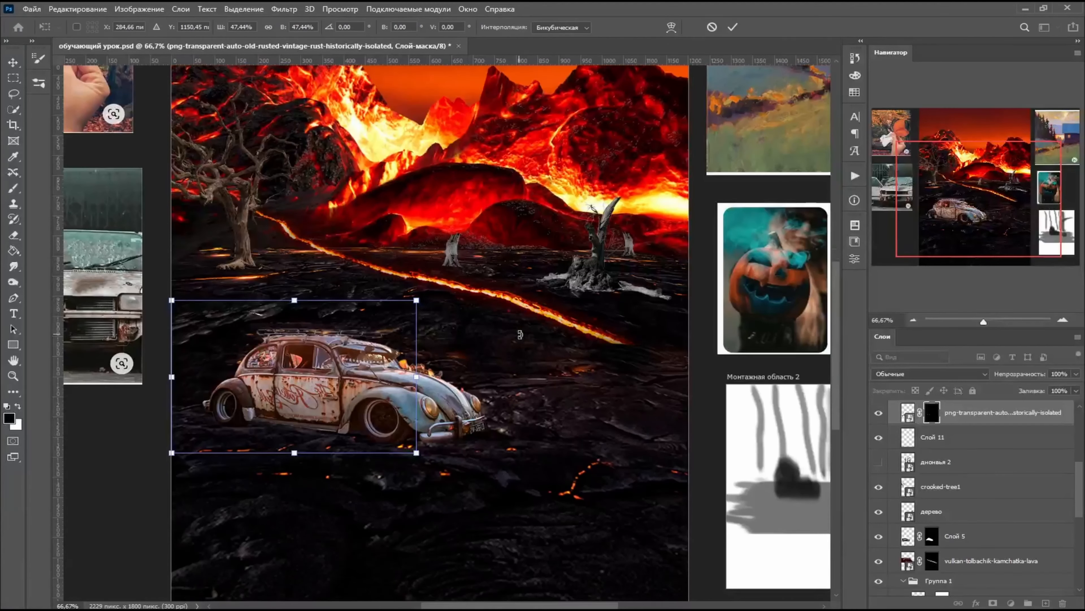
{"action": "scroll", "coordinate": [519, 334], "scroll_direction": "up", "scroll_amount": 3}
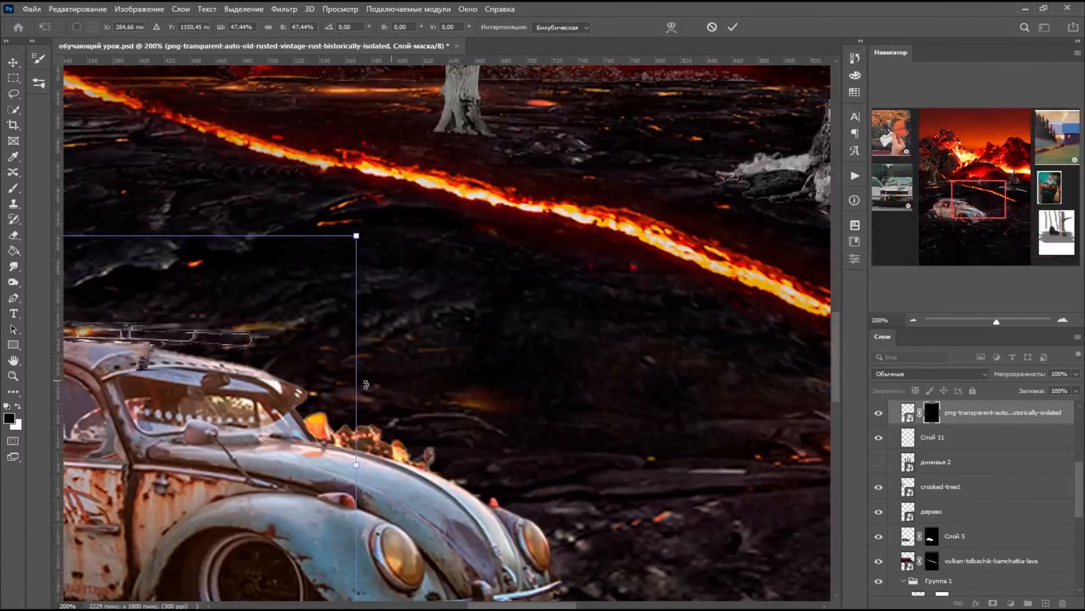
- Reposition the roof rack and distort its corners to match the perspective of the Beetle's roof, and apply the transform
{"action": "scroll", "coordinate": [569, 362], "scroll_direction": "down", "scroll_amount": 1}
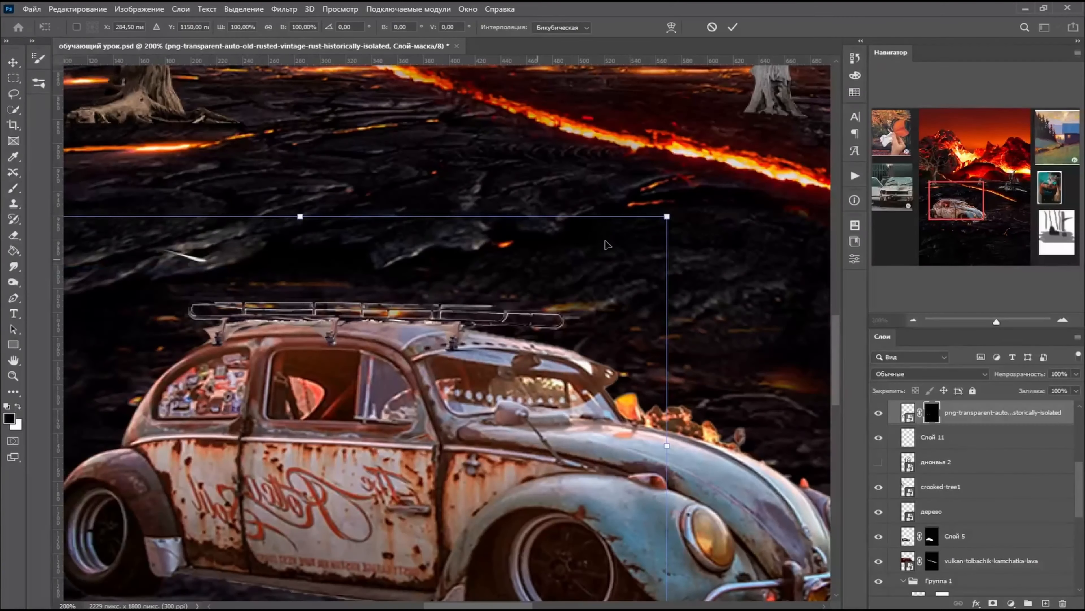
{"action": "left_click_drag", "start_coordinate": [322, 349], "coordinate": [270, 375]}
{"action": "scroll", "coordinate": [444, 286], "scroll_direction": "down", "scroll_amount": 1}
{"action": "left_click_drag", "start_coordinate": [185, 257], "coordinate": [195, 264]}
{"action": "left_click_drag", "start_coordinate": [185, 463], "coordinate": [199, 468]}
{"action": "left_click_drag", "start_coordinate": [515, 256], "coordinate": [513, 248]}
{"action": "left_click_drag", "start_coordinate": [200, 468], "coordinate": [213, 474]}
{"action": "left_click_drag", "start_coordinate": [517, 464], "coordinate": [518, 458]}
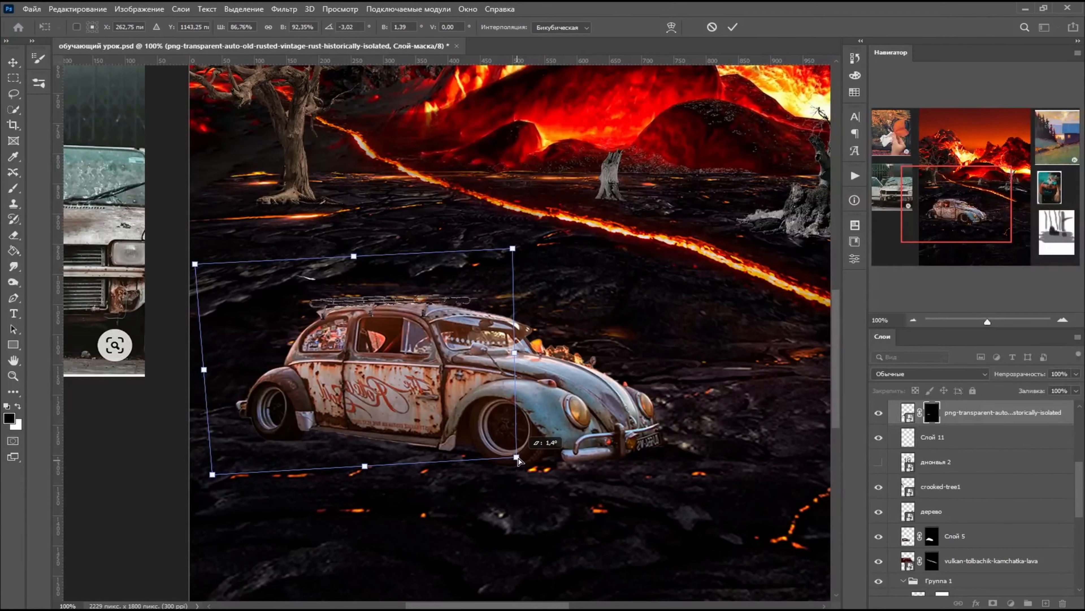
{"action": "mouse_move", "coordinate": [514, 249]}
{"action": "left_mouse_down"}
{"action": "mouse_move", "coordinate": [525, 259]}
{"action": "mouse_move", "coordinate": [503, 259]}
{"action": "left_mouse_up"}
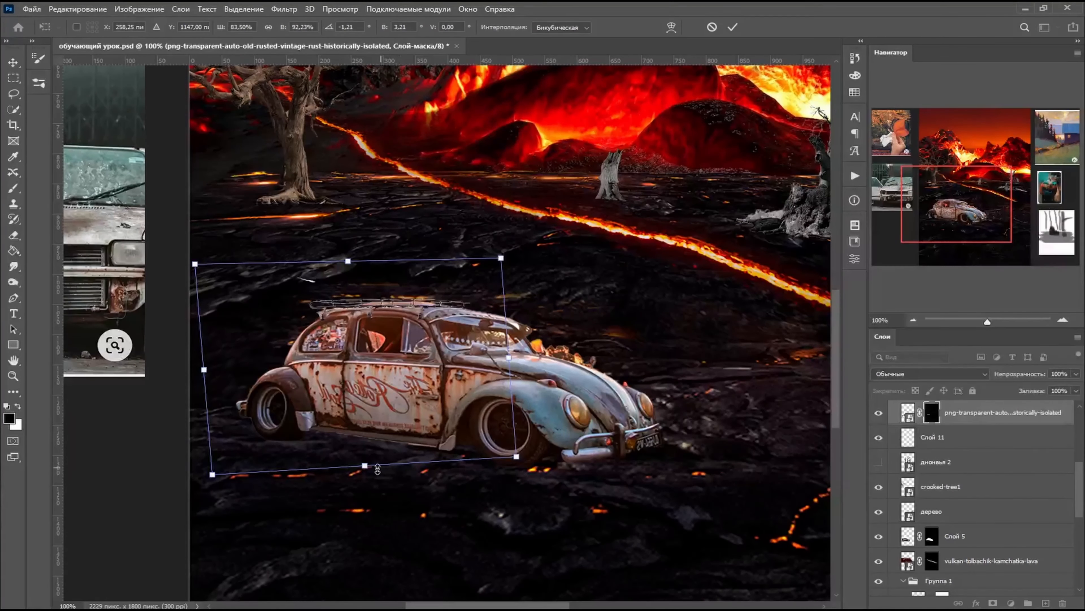
{"action": "left_click_drag", "start_coordinate": [365, 466], "coordinate": [360, 450]}
{"action": "left_click_drag", "start_coordinate": [195, 264], "coordinate": [200, 273]}
{"action": "mouse_move", "coordinate": [515, 442]}
{"action": "left_mouse_down"}
{"action": "mouse_move", "coordinate": [527, 449]}
{"action": "mouse_move", "coordinate": [515, 447]}
{"action": "left_mouse_up"}
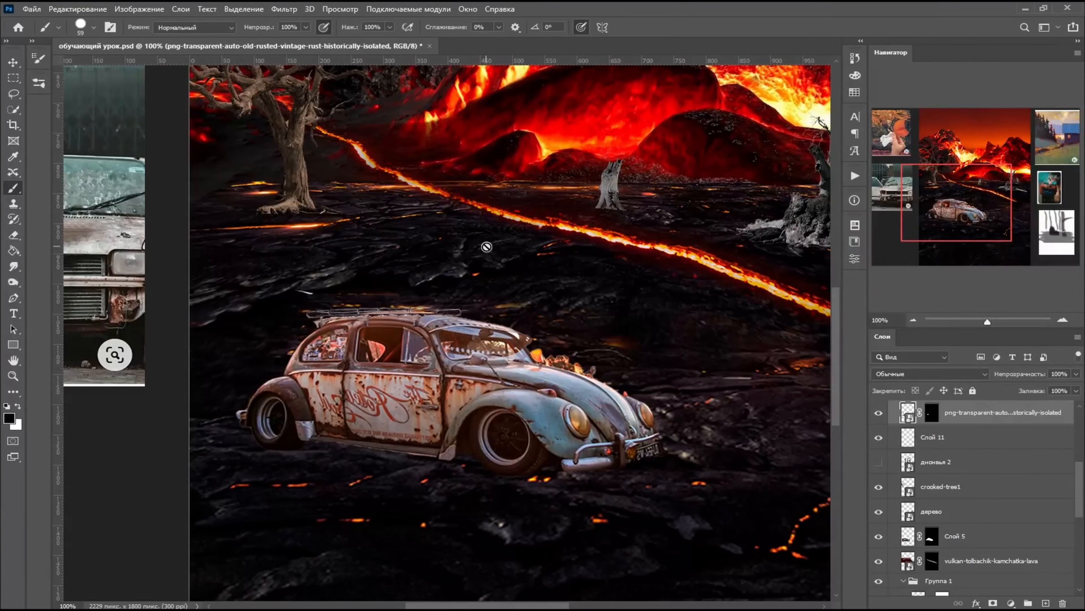
{"action": "key", "text": "ctrl+plus"}
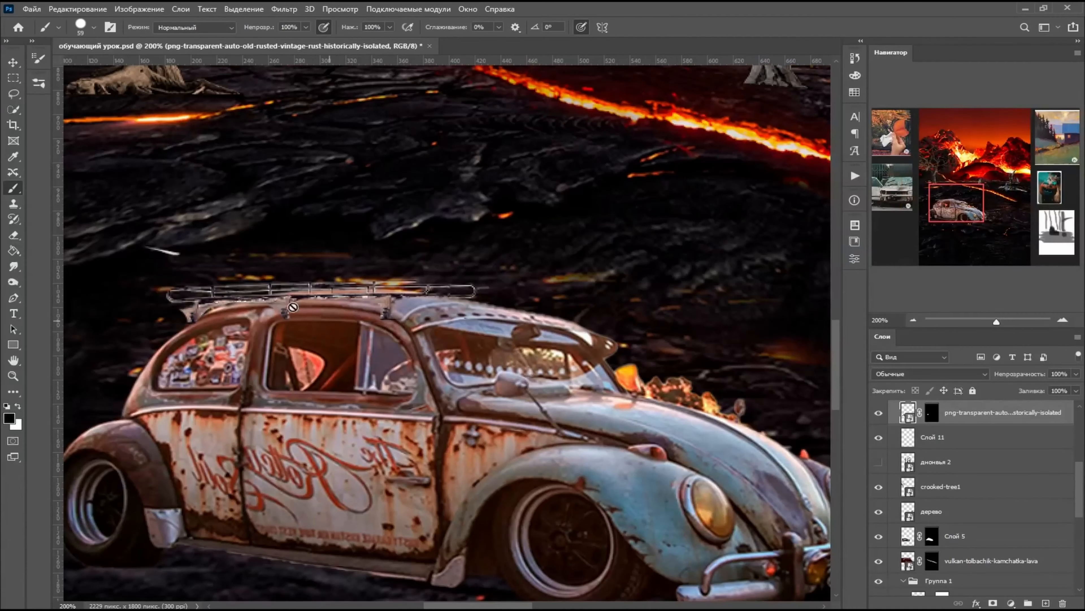
{"action": "left_click", "coordinate": [77, 9]}
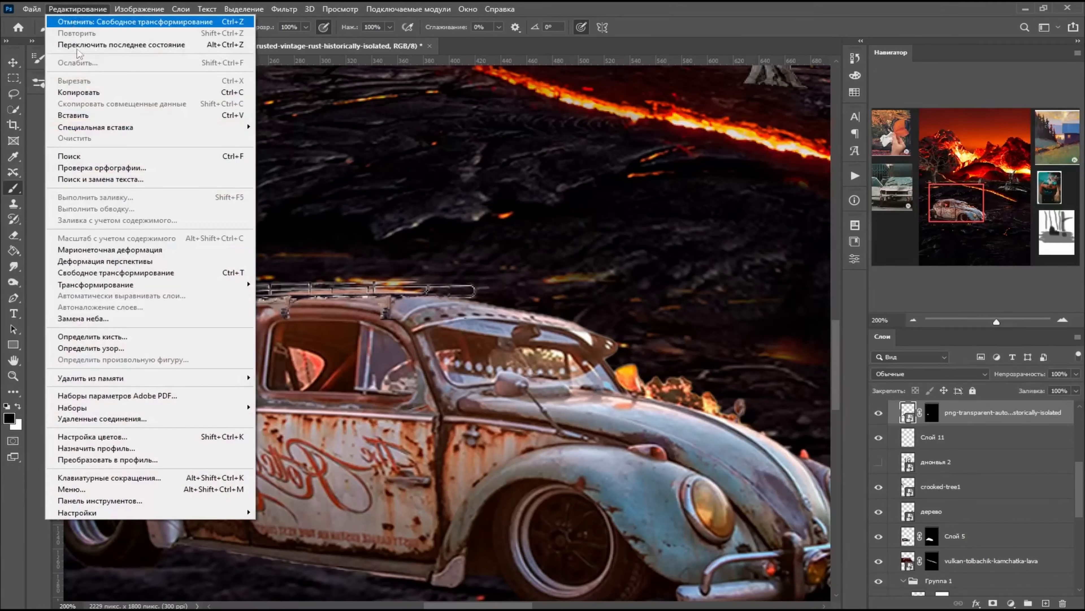
{"action": "left_click", "coordinate": [133, 265]}
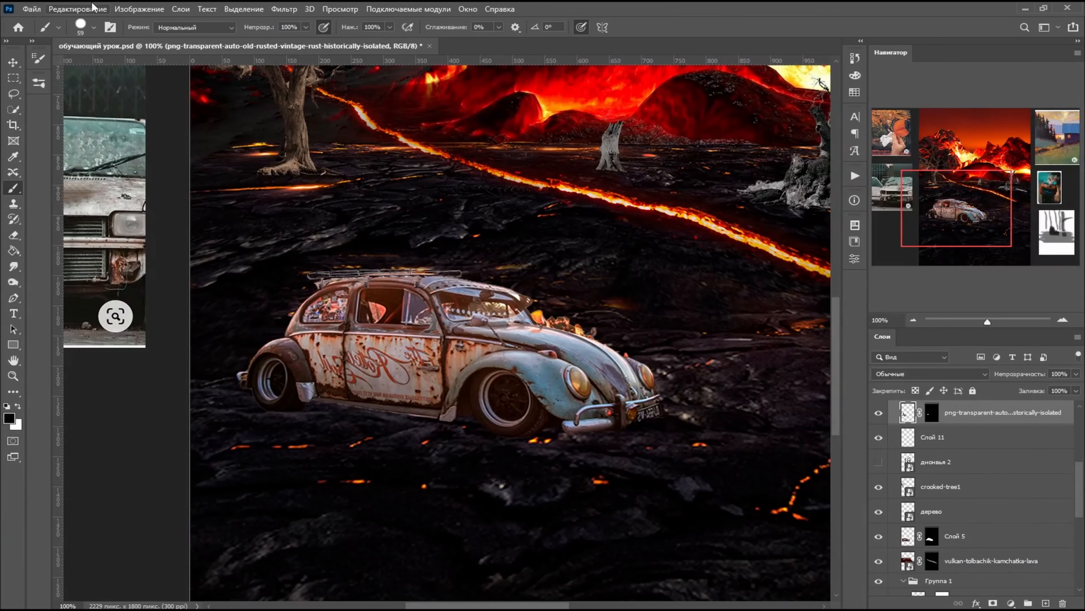
- Warp the roof rack layer, pulling its rear end forward and bending its front end down toward the Beetle's roof
{"action": "left_click", "coordinate": [92, 6]}
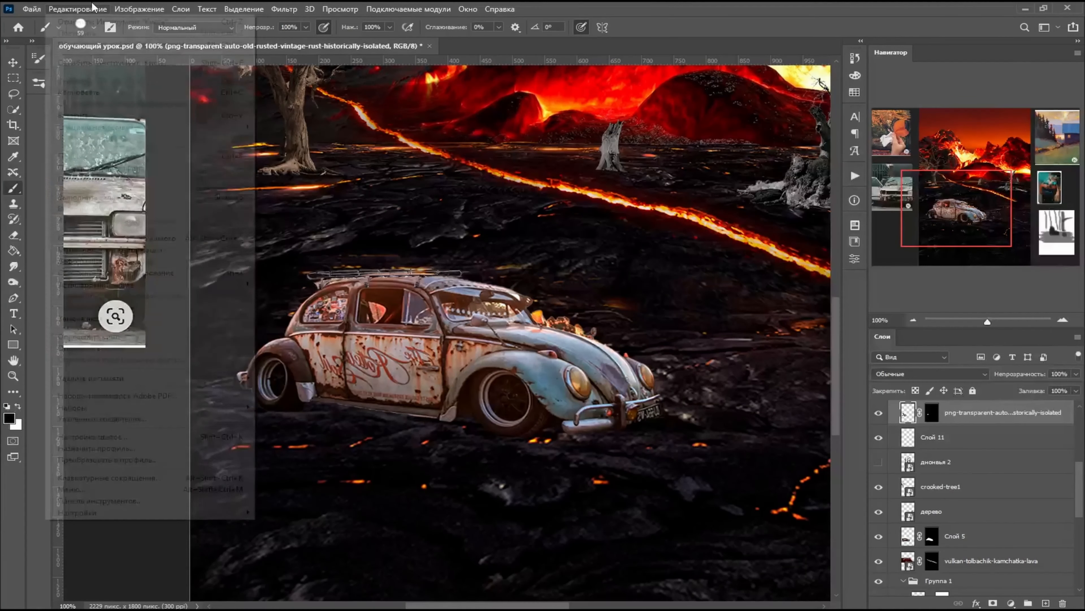
{"action": "mouse_move", "coordinate": [147, 286]}
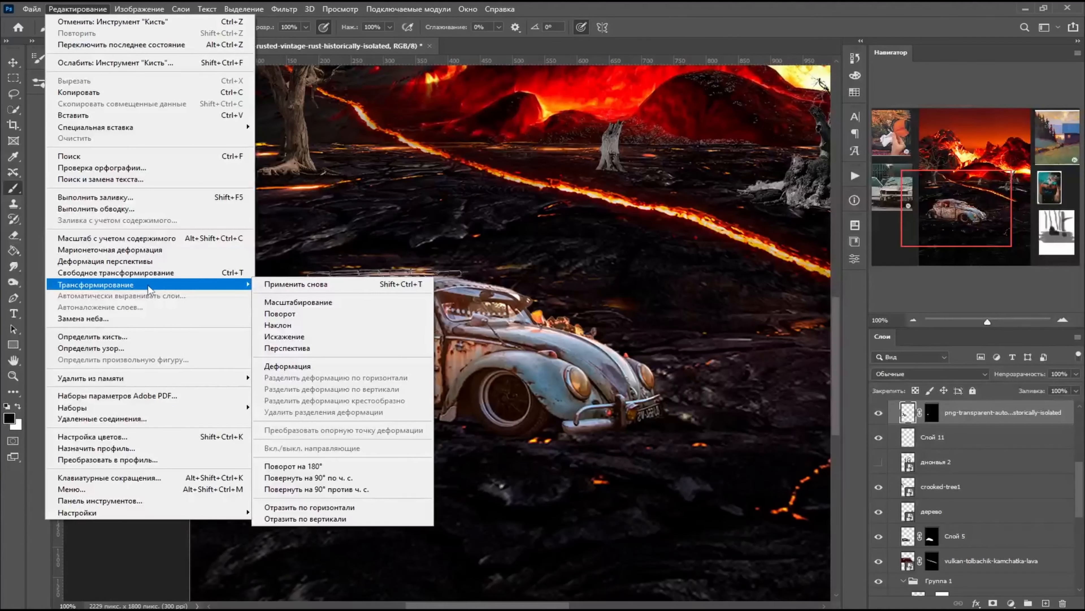
{"action": "left_click", "coordinate": [287, 366]}
{"action": "key", "text": "ctrl+plus"}
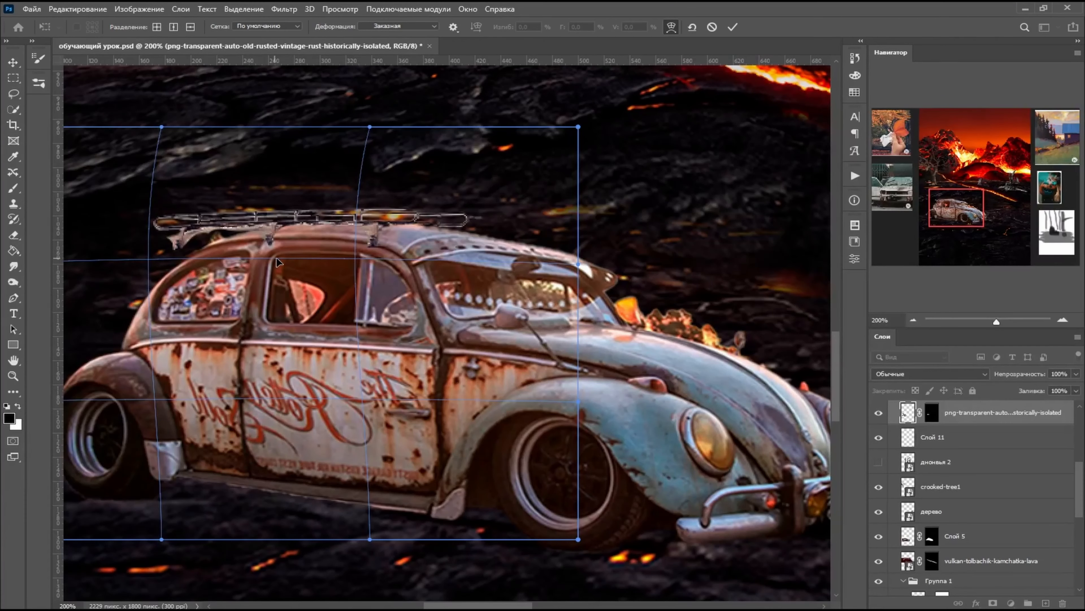
{"action": "left_click_drag", "start_coordinate": [277, 258], "coordinate": [279, 255]}
{"action": "left_click_drag", "start_coordinate": [577, 264], "coordinate": [567, 279]}
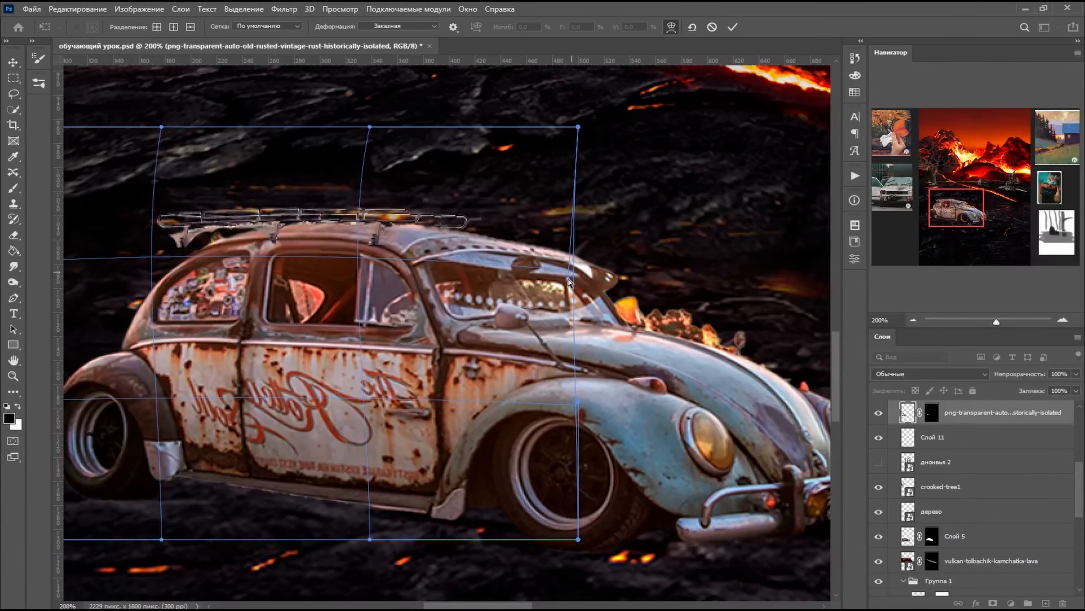
{"action": "left_click_drag", "start_coordinate": [111, 270], "coordinate": [162, 261]}
{"action": "left_click_drag", "start_coordinate": [356, 262], "coordinate": [353, 255]}
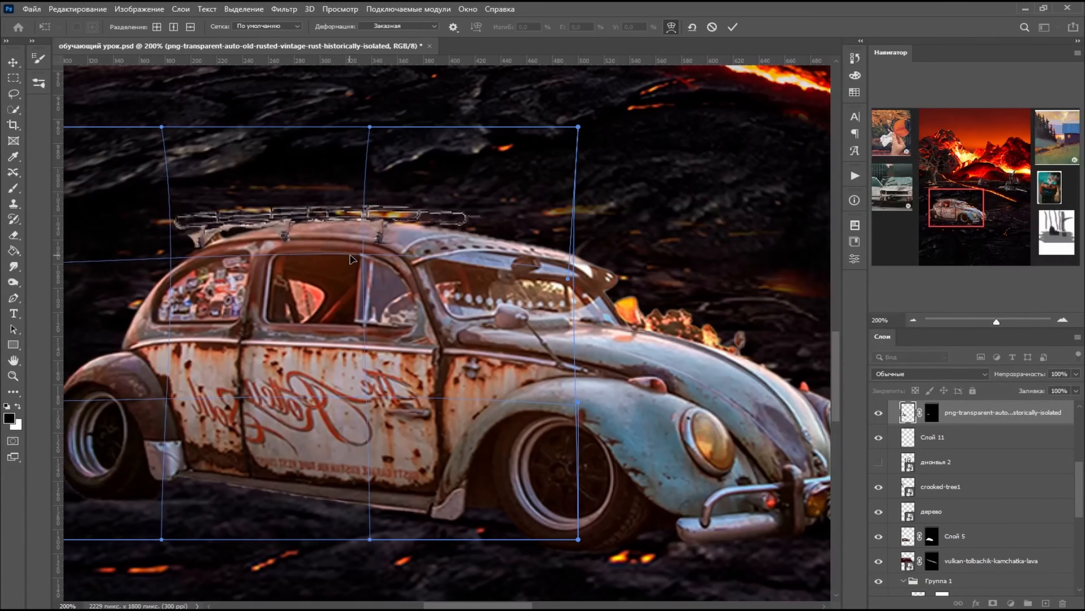
{"action": "left_click_drag", "start_coordinate": [152, 261], "coordinate": [162, 262]}
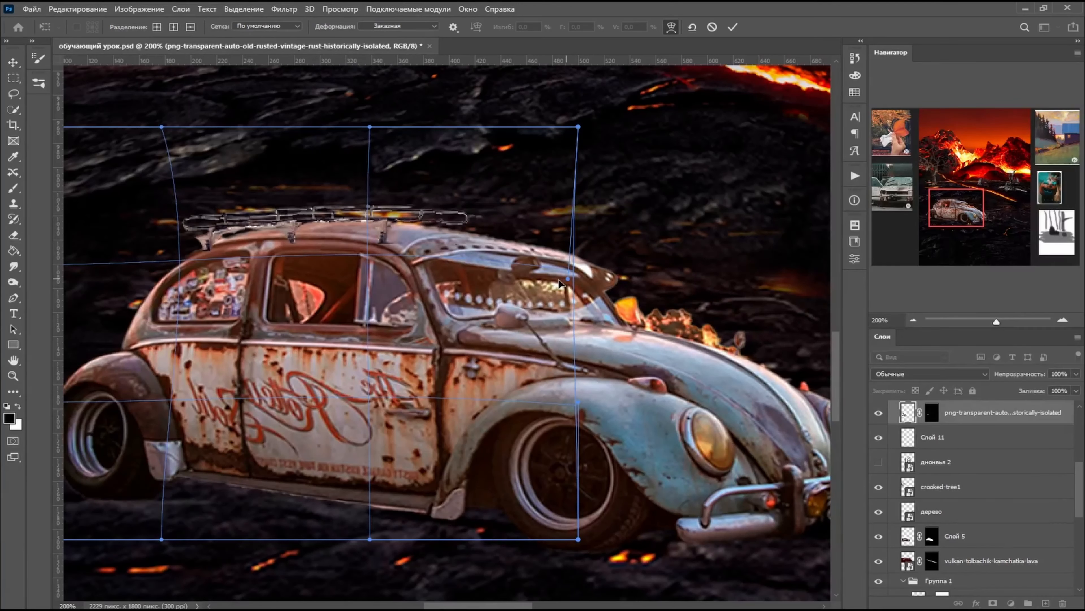
{"action": "left_click_drag", "start_coordinate": [567, 279], "coordinate": [552, 302]}
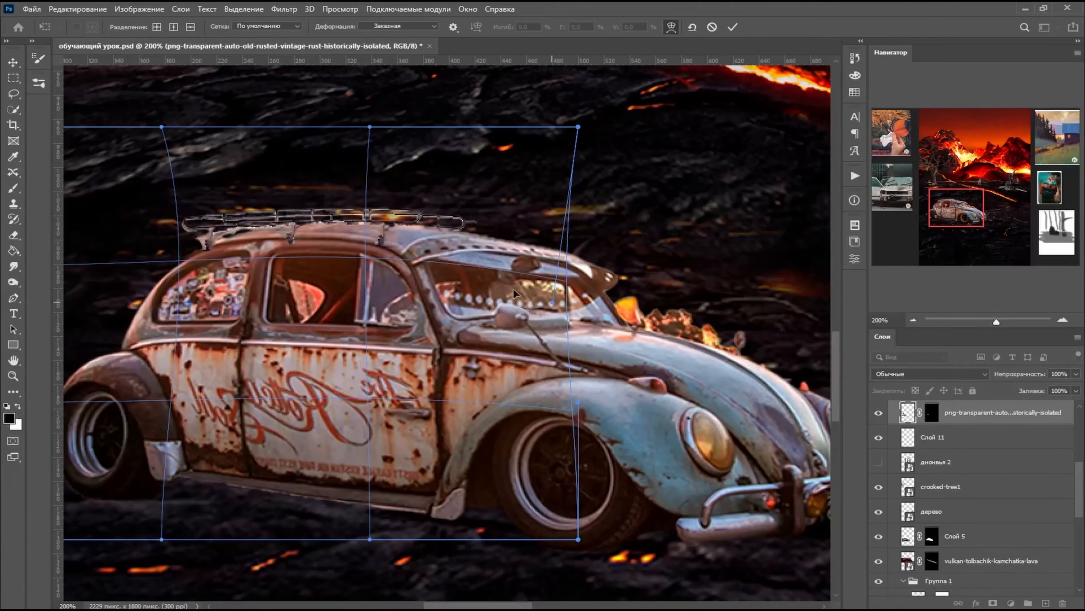
- Refine the rack's warp so its front rail slopes with the curve of the Beetle's roof, and apply it
{"action": "left_click_drag", "start_coordinate": [369, 254], "coordinate": [369, 248]}
{"action": "left_click_drag", "start_coordinate": [578, 127], "coordinate": [582, 144]}
{"action": "left_click_drag", "start_coordinate": [552, 302], "coordinate": [541, 325]}
{"action": "left_click_drag", "start_coordinate": [162, 258], "coordinate": [169, 256]}
{"action": "left_click_drag", "start_coordinate": [541, 325], "coordinate": [533, 327]}
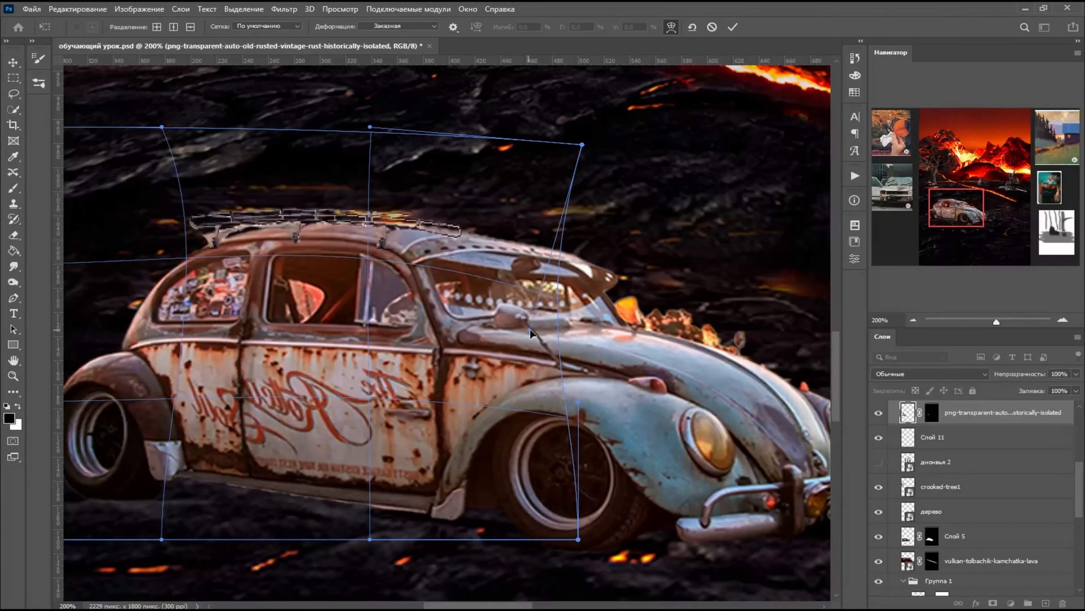
{"action": "left_click_drag", "start_coordinate": [178, 261], "coordinate": [188, 258]}
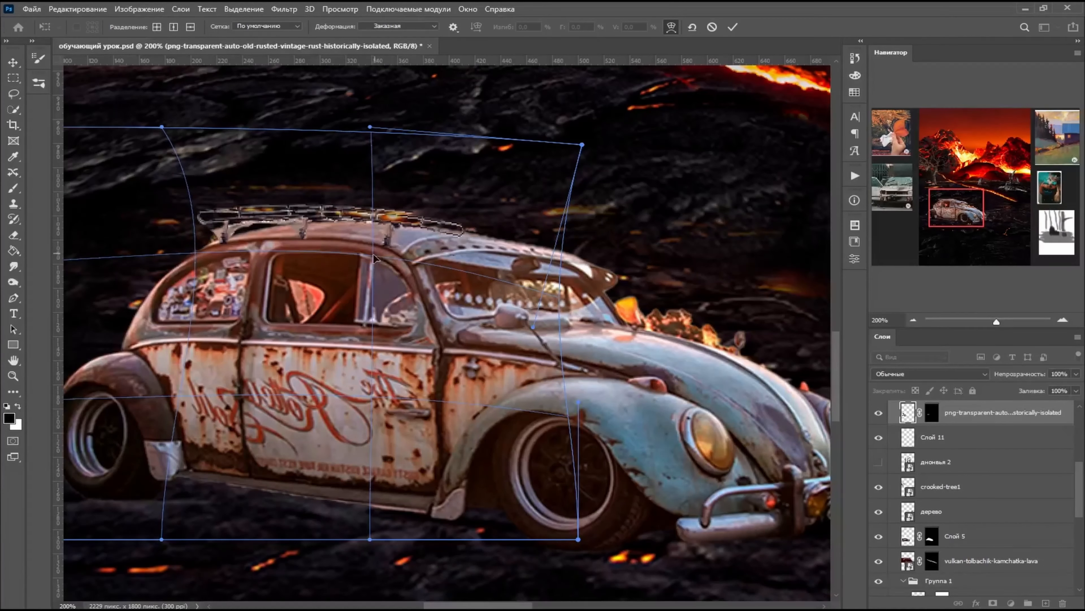
{"action": "left_click_drag", "start_coordinate": [373, 256], "coordinate": [370, 256]}
{"action": "key", "text": "Return"}
{"action": "key", "text": "b"}
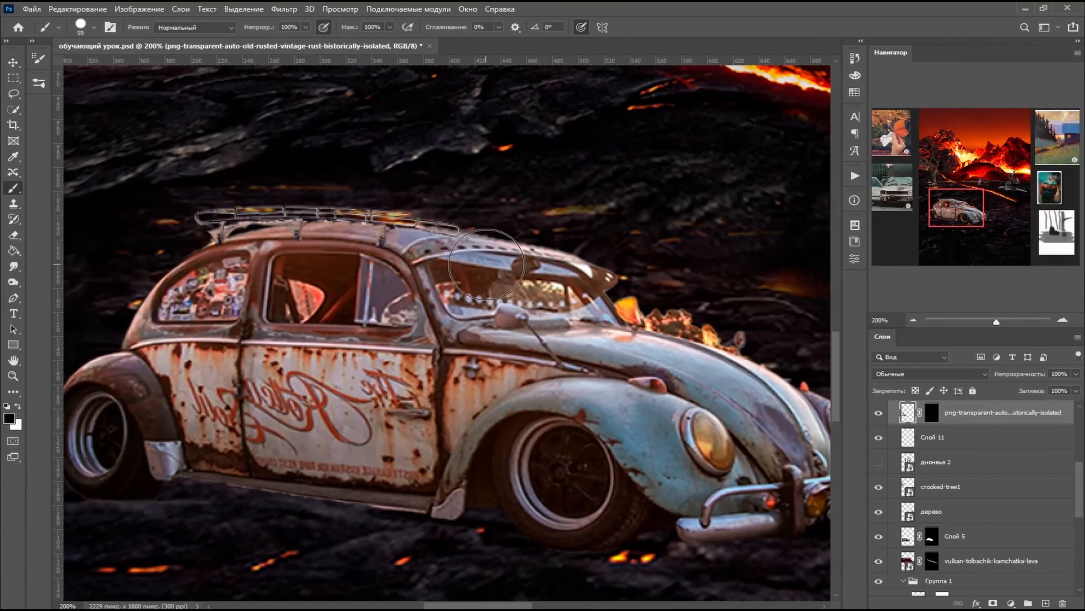
- Warp the Beetle layer Слой 5 to adjust the roof outline beneath the rack, and apply the warp
{"action": "scroll", "coordinate": [483, 264], "scroll_direction": "up", "scroll_amount": 2}
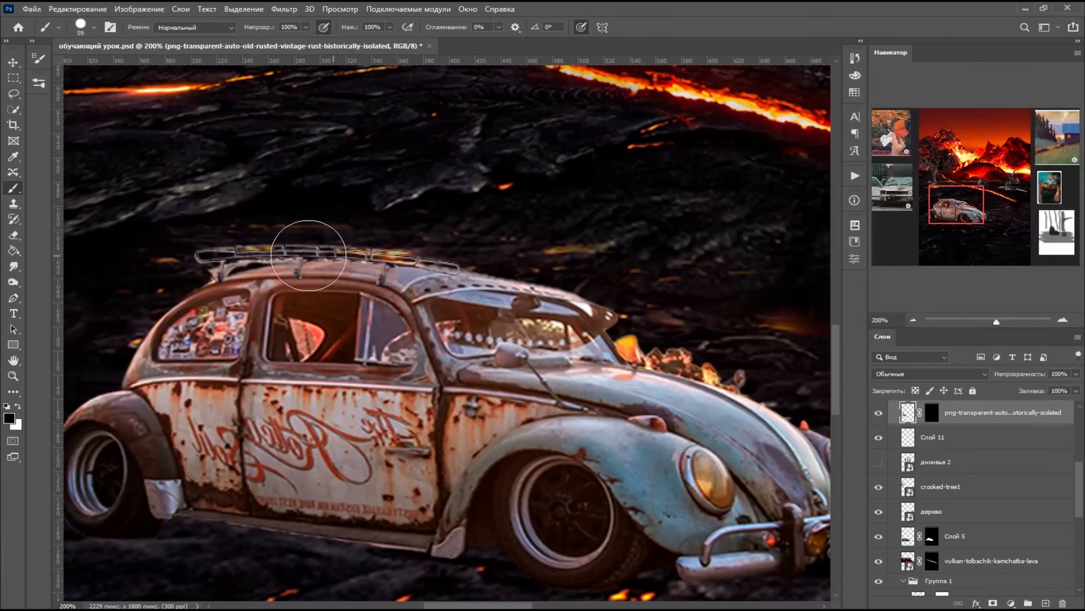
{"action": "scroll", "coordinate": [531, 392], "scroll_direction": "down", "scroll_amount": 3}
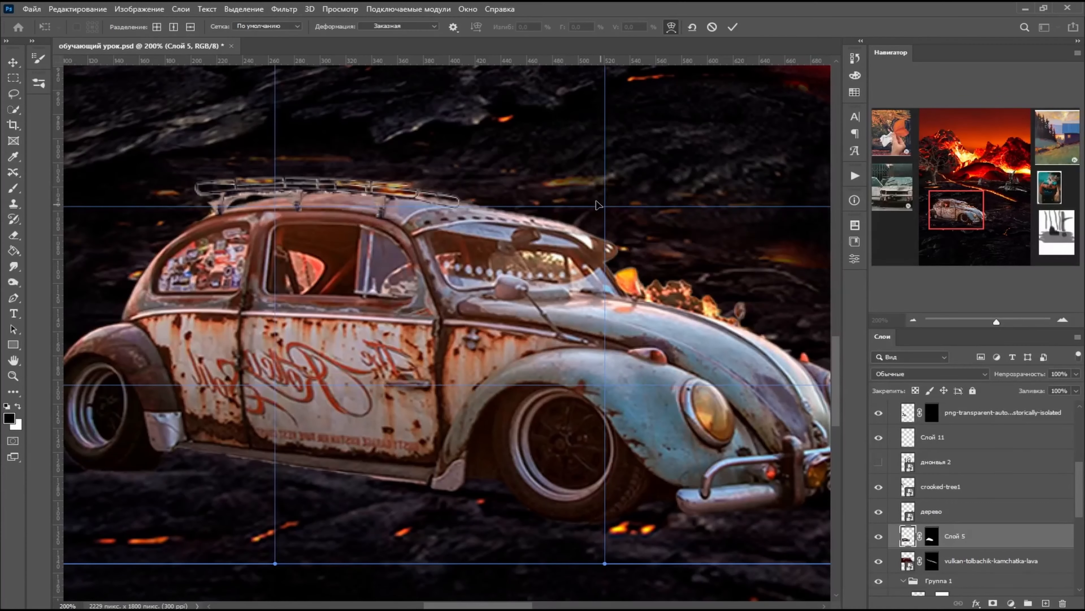
{"action": "mouse_move", "coordinate": [599, 205]}
{"action": "left_mouse_down"}
{"action": "mouse_move", "coordinate": [591, 197]}
{"action": "mouse_move", "coordinate": [603, 195]}
{"action": "left_mouse_up"}
{"action": "left_click_drag", "start_coordinate": [152, 199], "coordinate": [143, 203]}
{"action": "left_click_drag", "start_coordinate": [606, 204], "coordinate": [669, 104]}
{"action": "scroll", "coordinate": [609, 194], "scroll_direction": "down", "scroll_amount": 1}
{"action": "key", "text": "Return"}
- Nudge the roof rack up slightly on the Beetle's roof and rotate it slightly counterclockwise
{"action": "key", "text": "ctrl+plus"}
{"action": "key", "text": "ctrl+plus"}
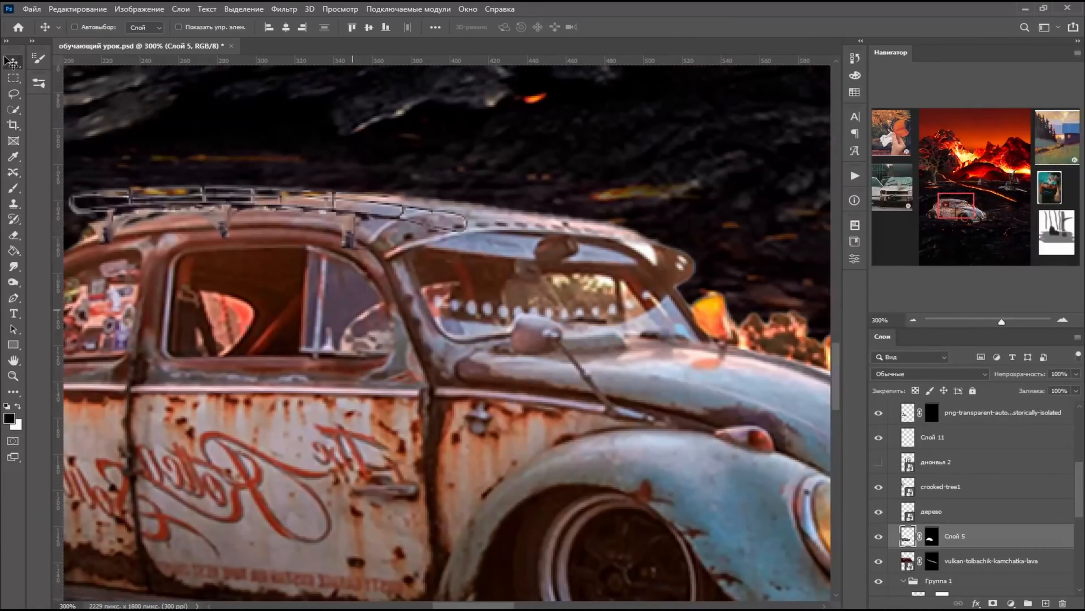
{"action": "left_click", "coordinate": [370, 258], "text": "ctrl"}
{"action": "left_click_drag", "start_coordinate": [370, 259], "coordinate": [371, 251]}
{"action": "left_click", "coordinate": [70, 9]}
{"action": "left_click", "coordinate": [148, 272]}
{"action": "key", "text": "ctrl+minus"}
{"action": "left_click_drag", "start_coordinate": [639, 128], "coordinate": [628, 117]}
{"action": "key", "text": "Return"}
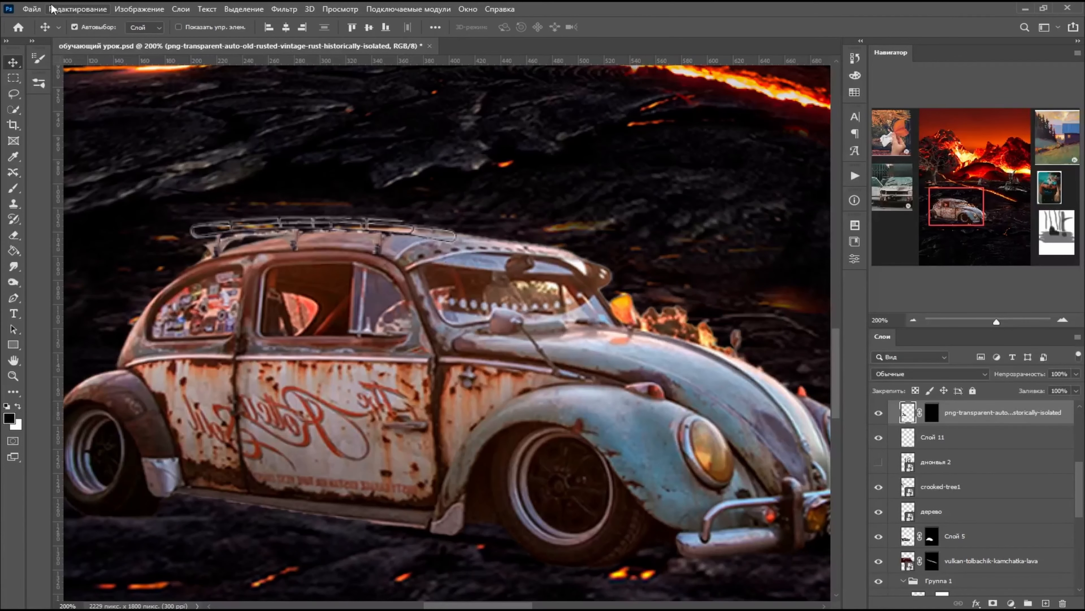
- Rotate the roof rack a little further counterclockwise to follow the roofline, and apply the transform
{"action": "left_click", "coordinate": [77, 9]}
{"action": "left_click", "coordinate": [78, 9]}
{"action": "left_click", "coordinate": [78, 9]}
{"action": "left_click", "coordinate": [134, 273]}
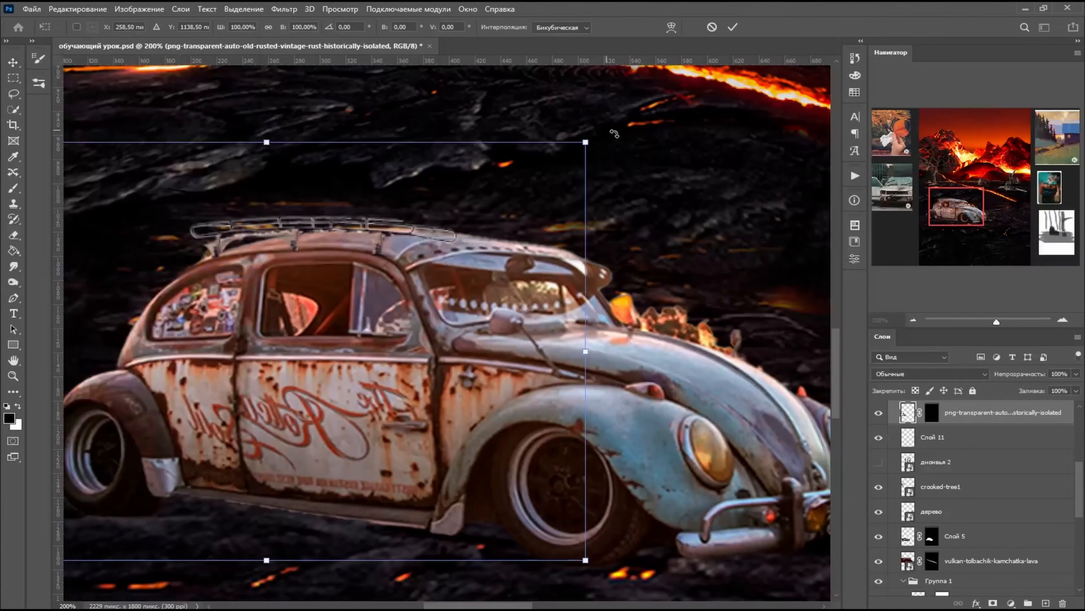
{"action": "left_click_drag", "start_coordinate": [615, 136], "coordinate": [626, 119]}
{"action": "key", "text": "Return"}
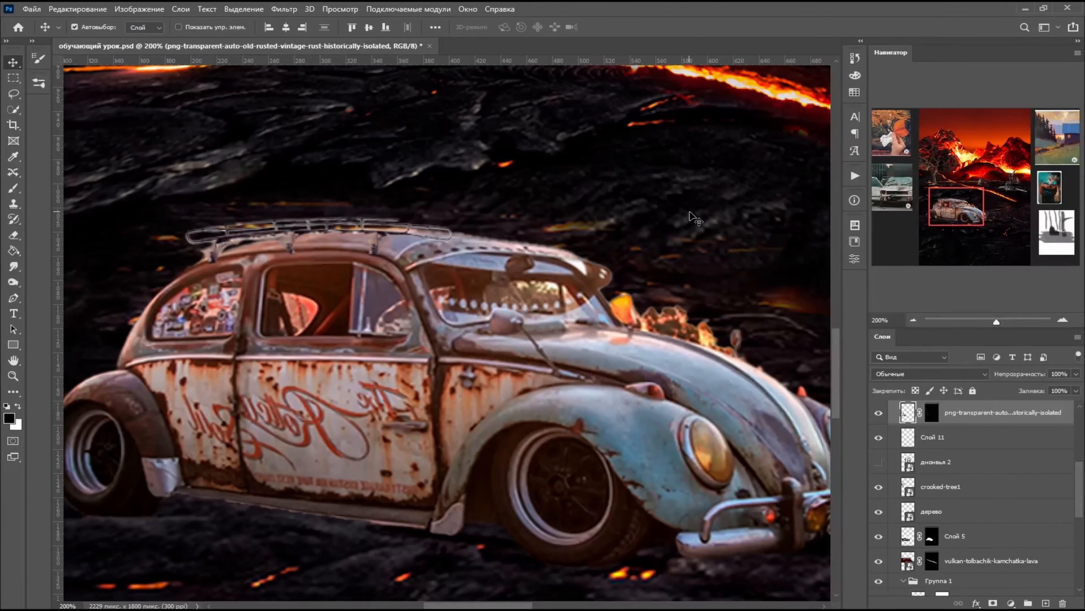
{"action": "key", "text": "ctrl+minus"}
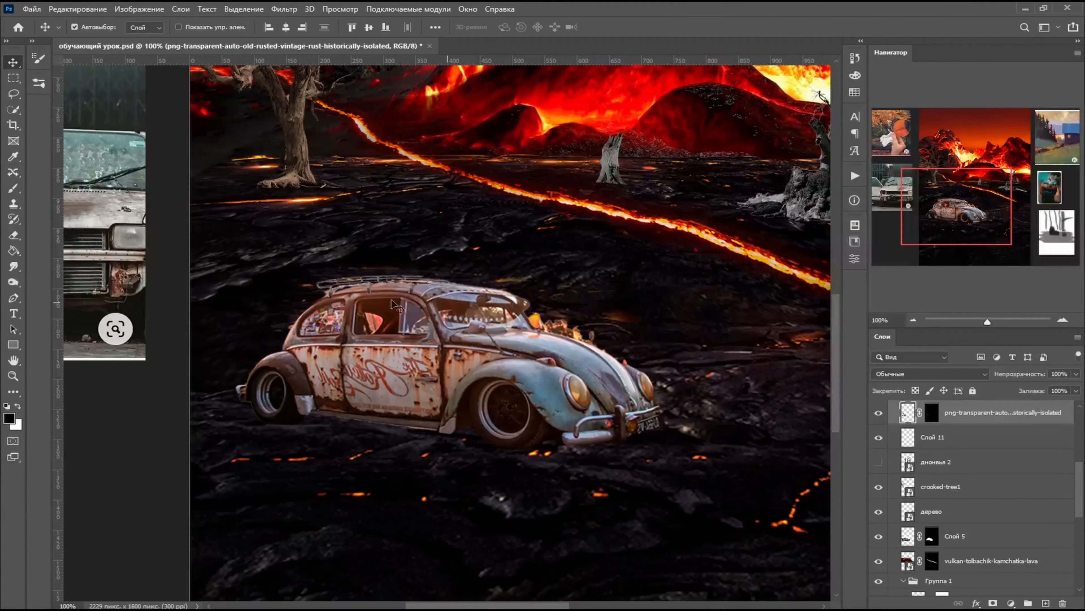
{"action": "key", "text": "ctrl+minus"}
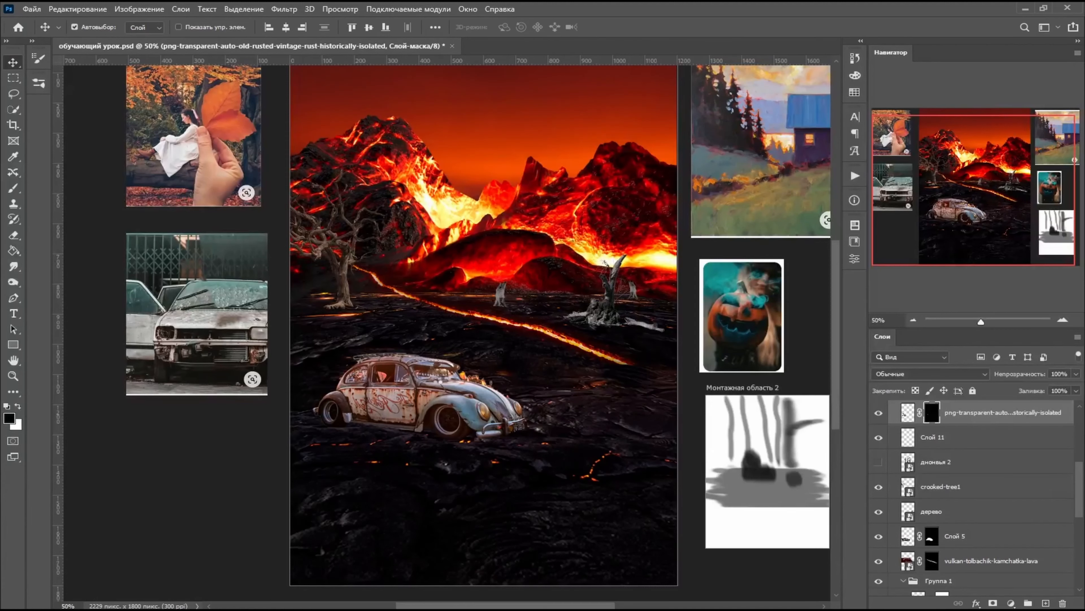
- Place the glowing pumpkin image pngwing.com (3) and scale it to 11.16% near the Beetle
{"action": "key", "text": "Return"}
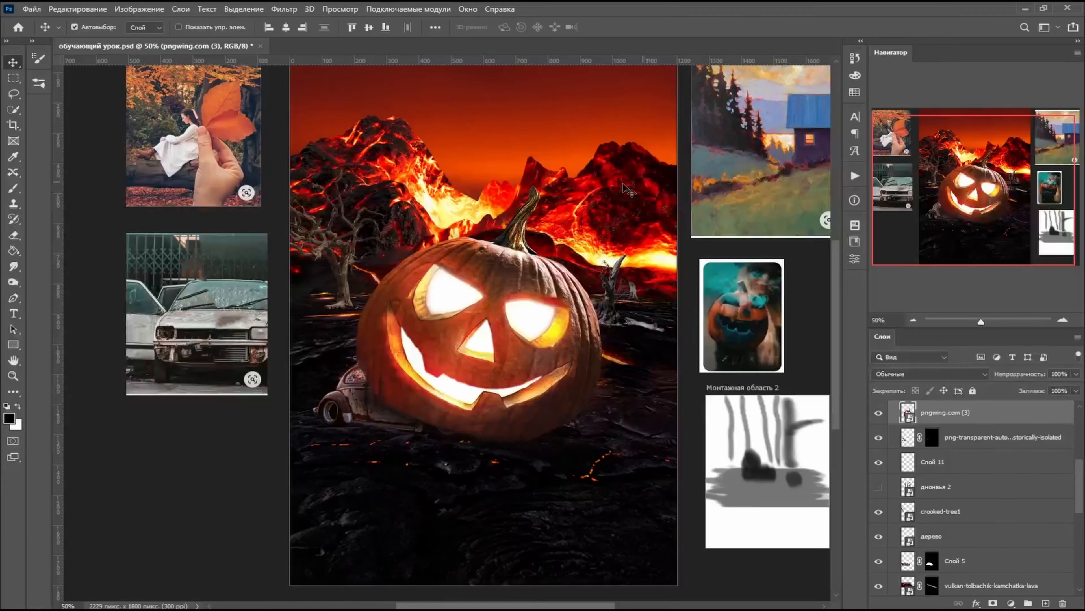
{"action": "left_click", "coordinate": [88, 10]}
{"action": "left_click", "coordinate": [123, 272]}
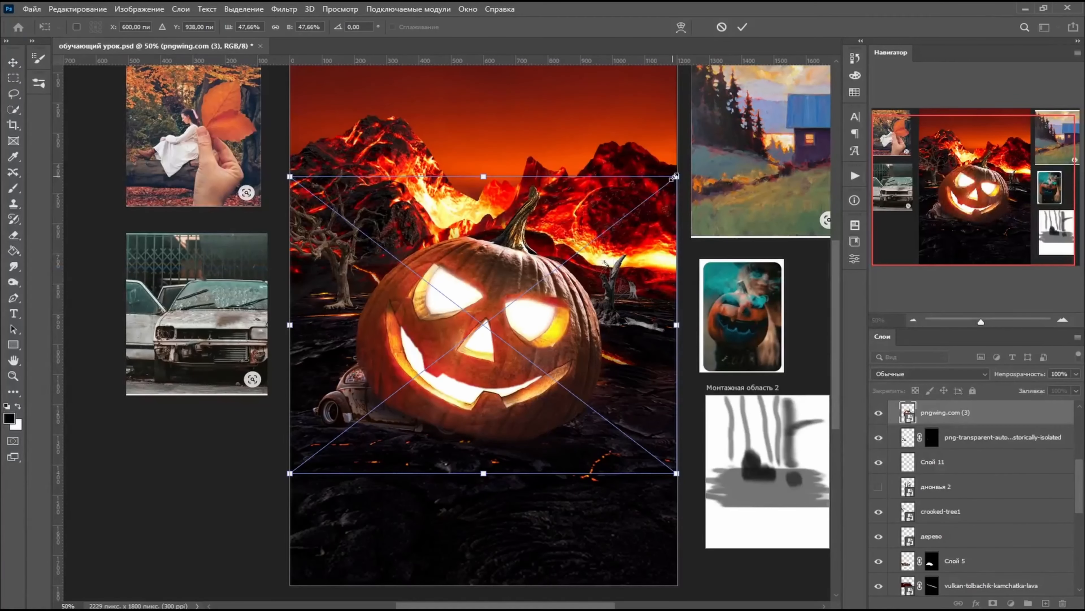
{"action": "left_click_drag", "start_coordinate": [677, 177], "coordinate": [391, 386]}
{"action": "left_click_drag", "start_coordinate": [368, 421], "coordinate": [429, 398]}
{"action": "left_click_drag", "start_coordinate": [461, 367], "coordinate": [442, 381]}
{"action": "key", "text": "Return"}
- Move the pumpkin up onto the Beetle's roof rack and put its layer beneath the roof rack layer
{"action": "left_click", "coordinate": [97, 8]}
{"action": "left_click", "coordinate": [167, 273]}
{"action": "left_click_drag", "start_coordinate": [420, 423], "coordinate": [422, 339]}
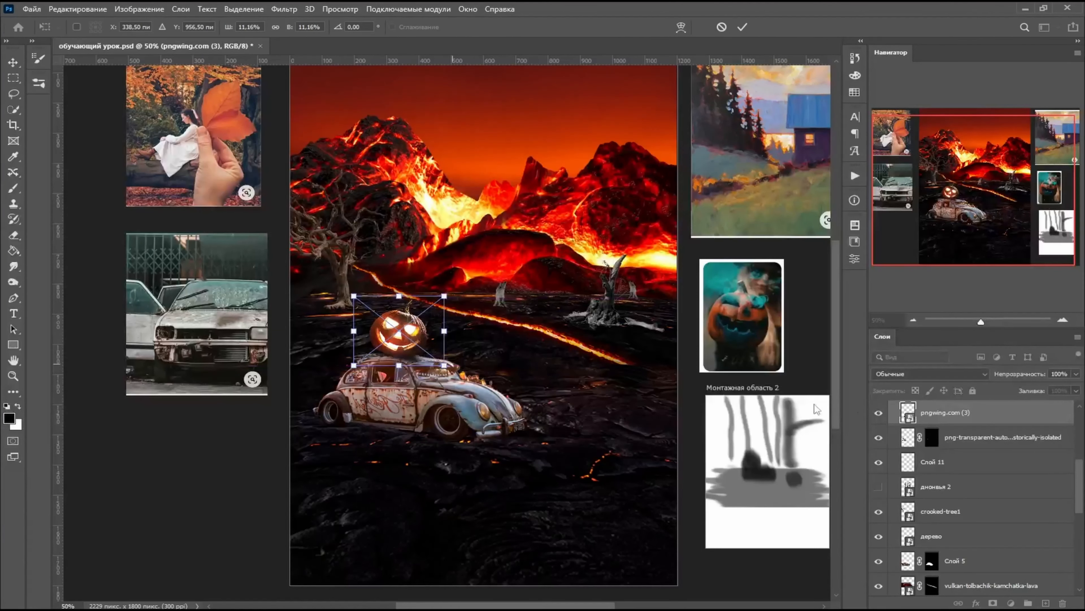
{"action": "key", "text": "Return"}
{"action": "left_click_drag", "start_coordinate": [977, 414], "coordinate": [976, 457]}
{"action": "scroll", "coordinate": [473, 398], "scroll_direction": "up", "scroll_amount": 2}
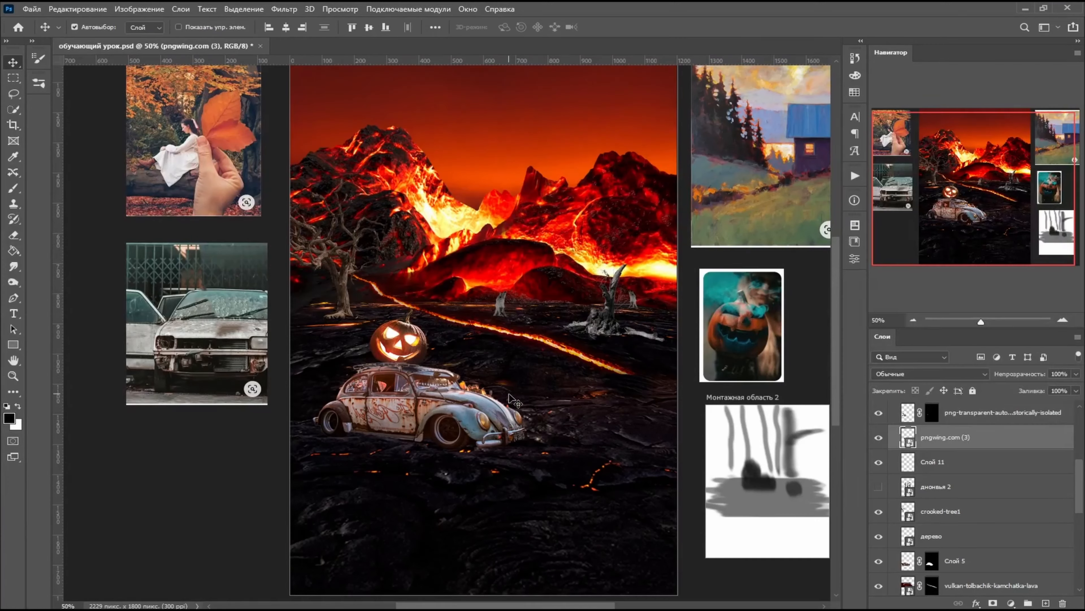
- Rotate the pumpkin to -26.72° and shift it toward the rear of the roof rack
{"action": "key", "text": "ctrl+t"}
{"action": "key", "text": "ctrl+plus"}
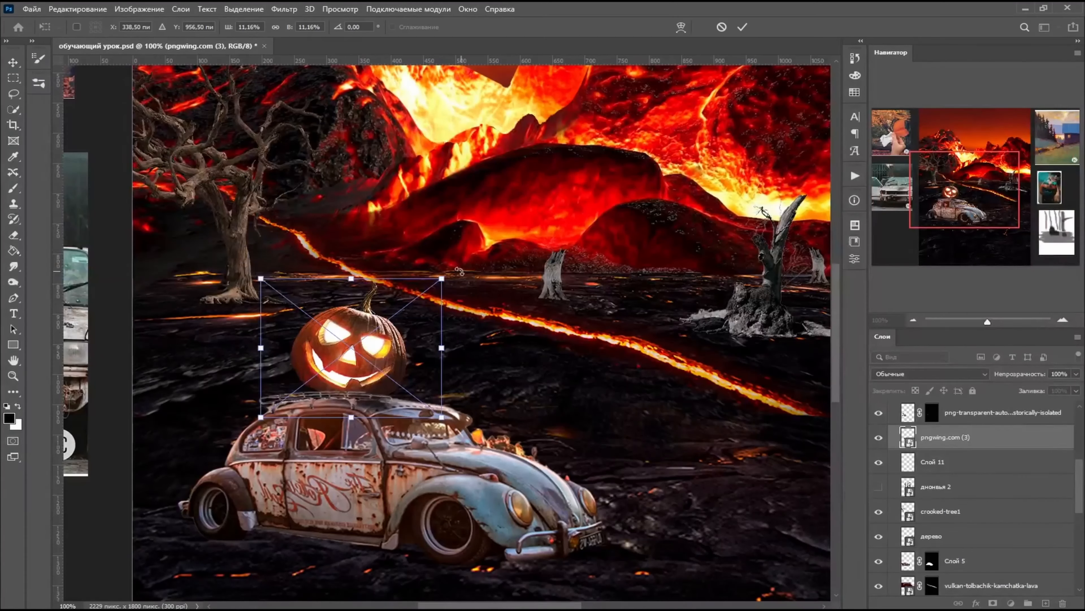
{"action": "left_click_drag", "start_coordinate": [447, 272], "coordinate": [406, 239]}
{"action": "left_click_drag", "start_coordinate": [372, 337], "coordinate": [347, 337]}
- Distort the pumpkin's corners to flatten it and match the rack's perspective, and apply the transform
{"action": "left_click_drag", "start_coordinate": [445, 374], "coordinate": [417, 368]}
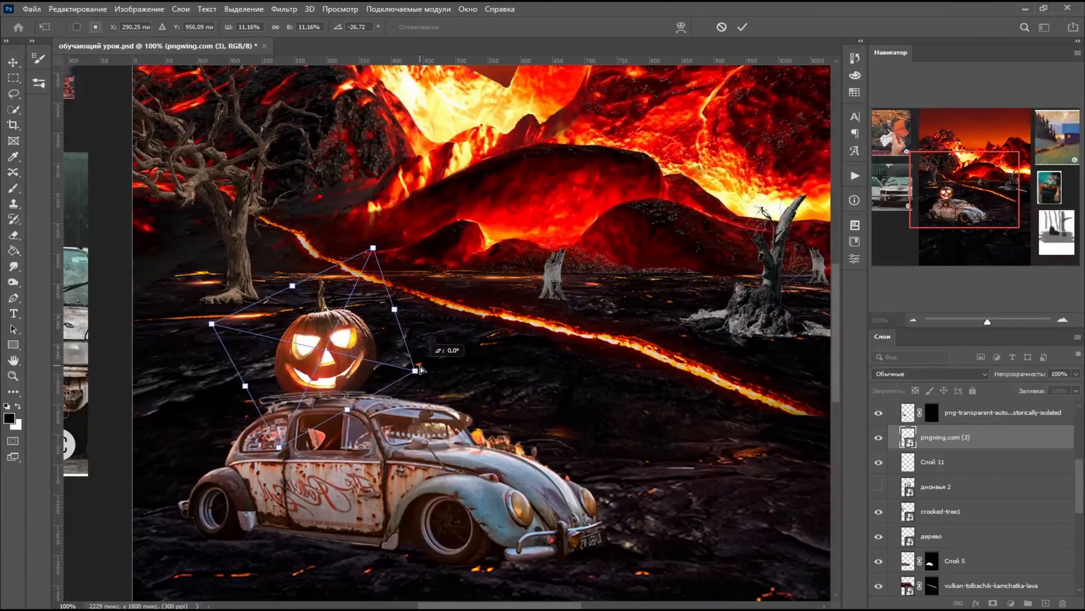
{"action": "left_click_drag", "start_coordinate": [280, 454], "coordinate": [278, 436]}
{"action": "left_click_drag", "start_coordinate": [375, 252], "coordinate": [363, 295]}
{"action": "left_click_drag", "start_coordinate": [398, 372], "coordinate": [401, 375]}
{"action": "left_click_drag", "start_coordinate": [192, 315], "coordinate": [188, 327]}
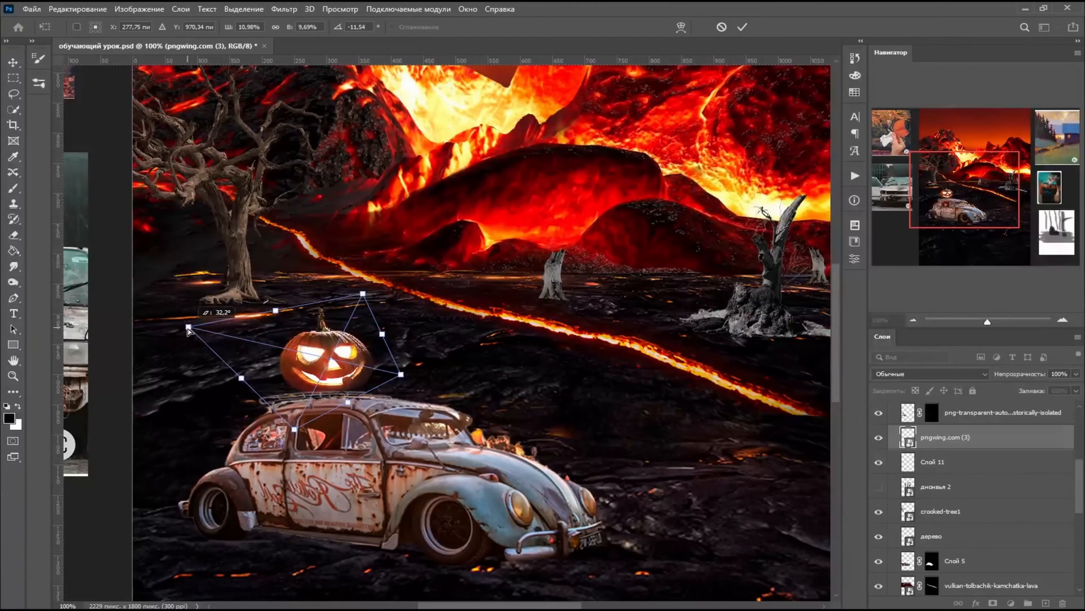
{"action": "left_click_drag", "start_coordinate": [295, 429], "coordinate": [296, 436]}
{"action": "key", "text": "Return"}
- Nudge the pumpkin slightly toward the front of the Beetle with a free transform and apply it
{"action": "key", "text": "ctrl+minus"}
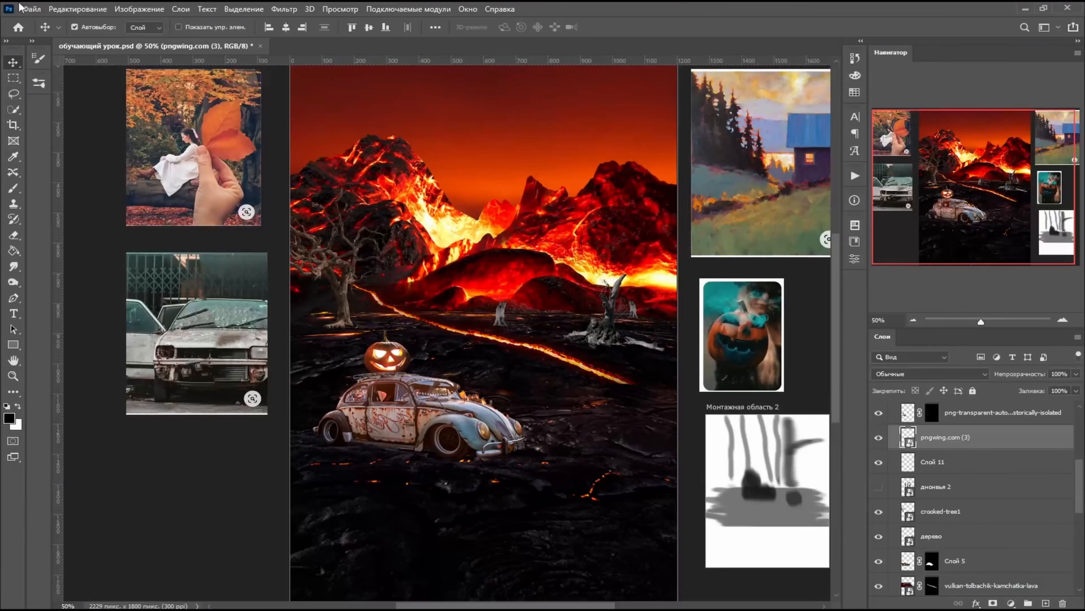
{"action": "left_click", "coordinate": [78, 8]}
{"action": "left_click", "coordinate": [107, 272]}
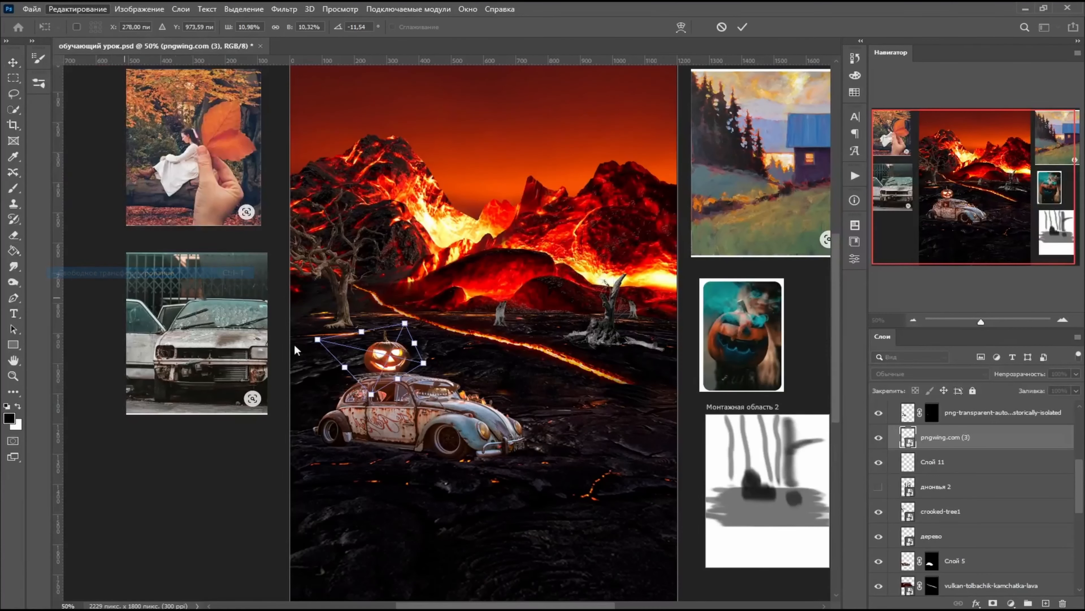
{"action": "key", "text": "Return"}
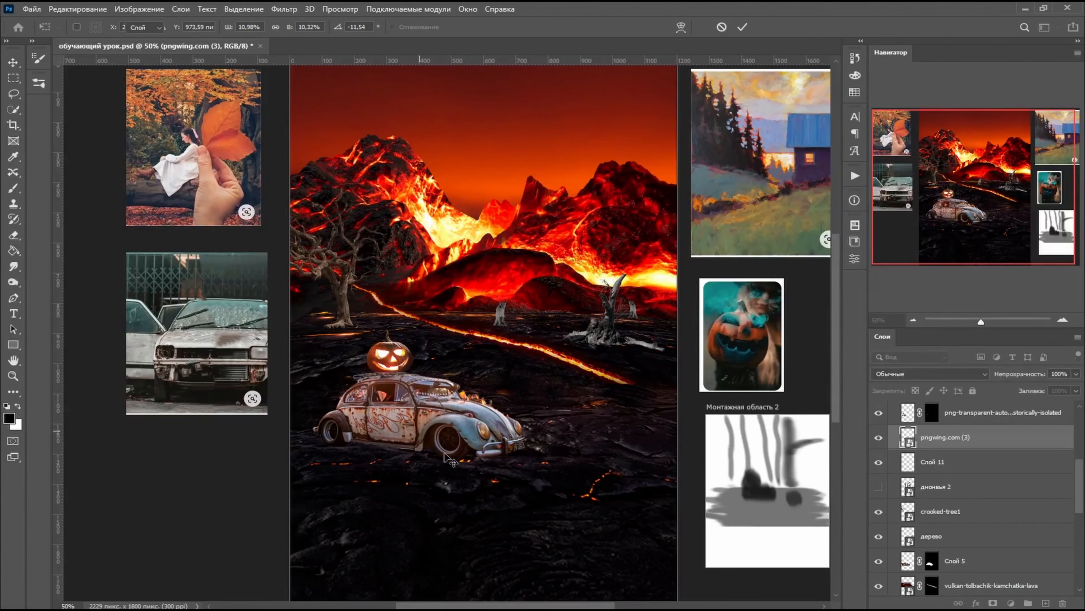
{"action": "scroll", "coordinate": [566, 331], "scroll_direction": "up", "scroll_amount": 1}
{"action": "scroll", "coordinate": [496, 314], "scroll_direction": "down", "scroll_amount": 1}
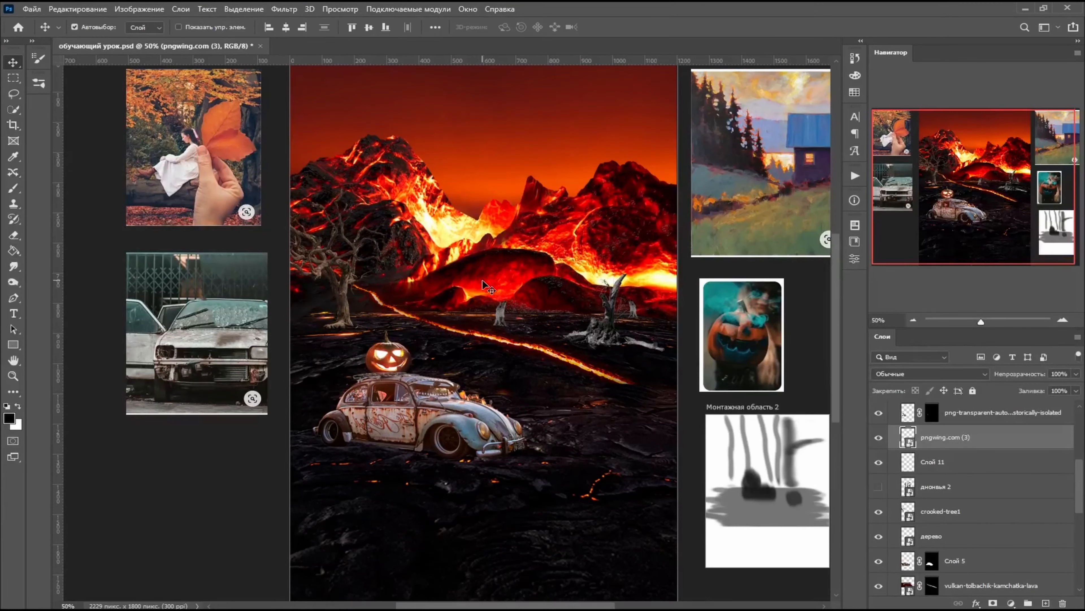
{"action": "scroll", "coordinate": [492, 277], "scroll_direction": "up", "scroll_amount": 1}
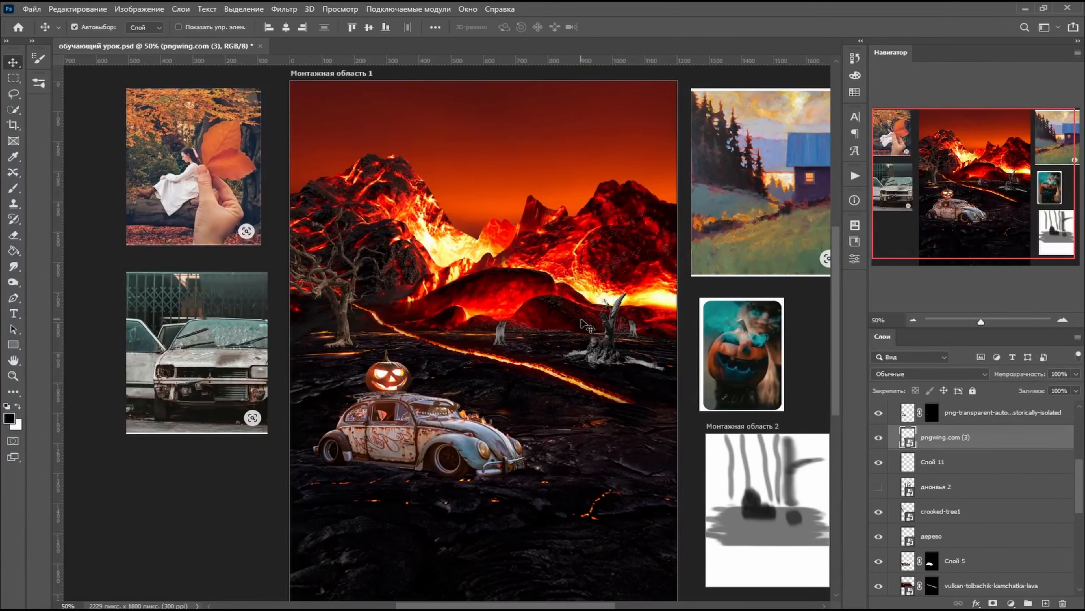
{"action": "scroll", "coordinate": [586, 325], "scroll_direction": "down", "scroll_amount": 4}
{"action": "scroll", "coordinate": [599, 376], "scroll_direction": "up", "scroll_amount": 5}
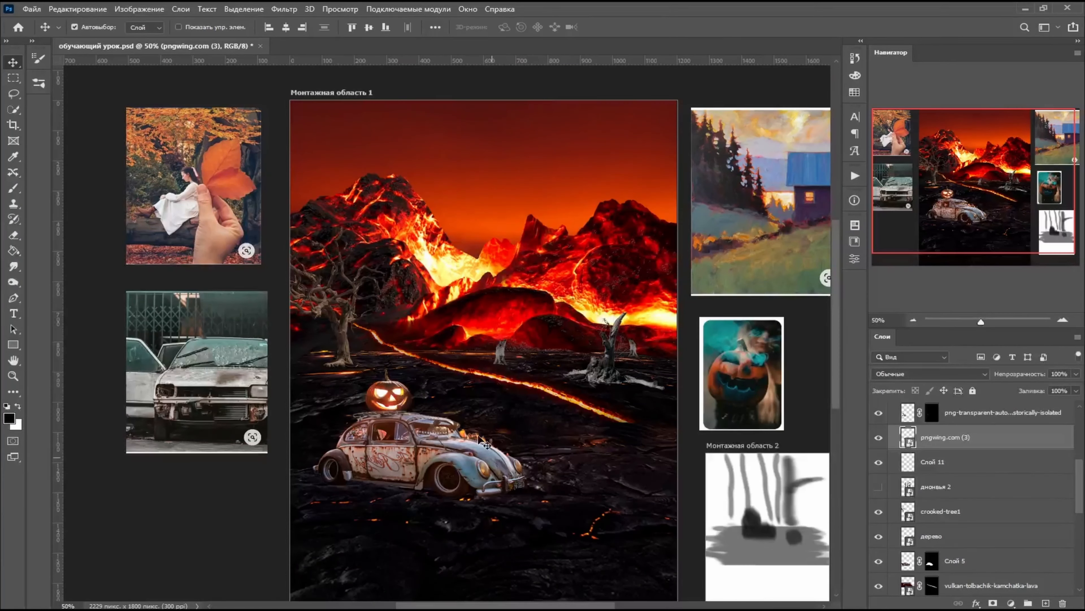
{"action": "scroll", "coordinate": [485, 444], "scroll_direction": "down", "scroll_amount": 7}
{"action": "scroll", "coordinate": [486, 442], "scroll_direction": "up", "scroll_amount": 6}
{"action": "scroll", "coordinate": [487, 438], "scroll_direction": "down", "scroll_amount": 2}
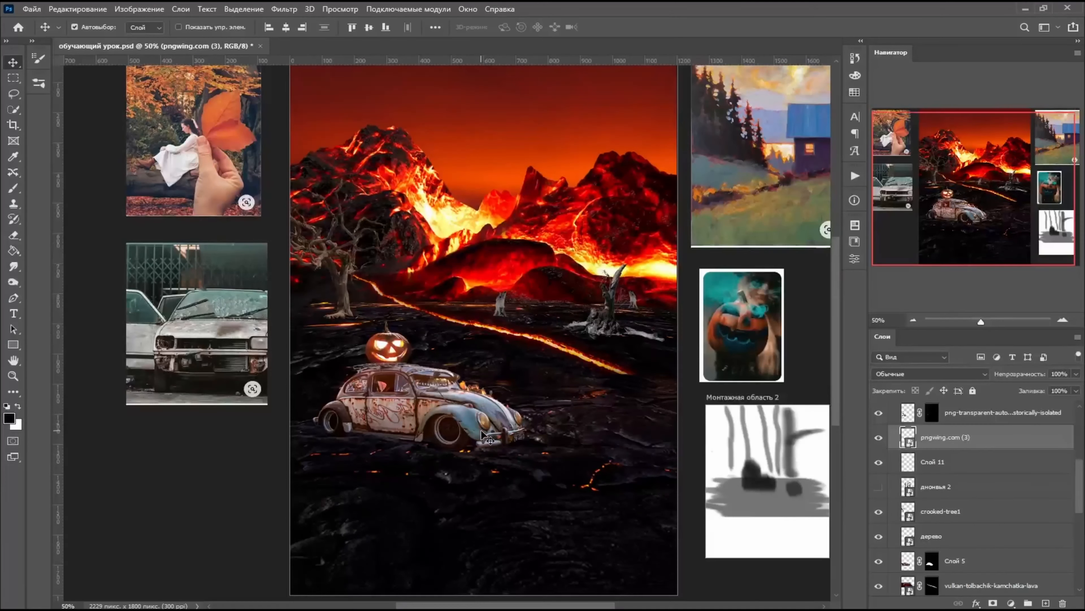
{"action": "scroll", "coordinate": [485, 438], "scroll_direction": "down", "scroll_amount": 1}
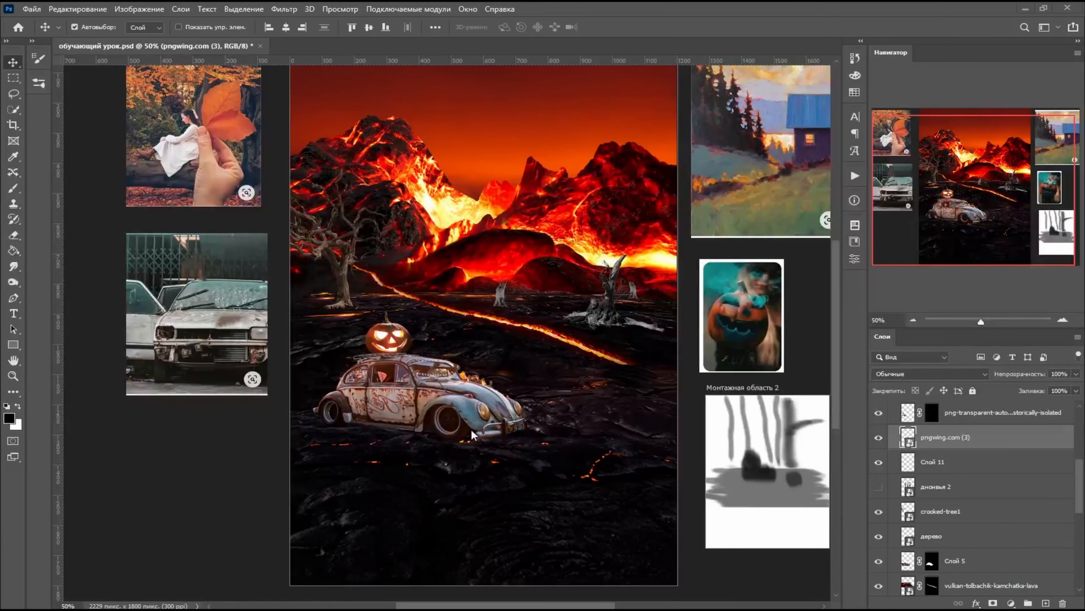
{"action": "scroll", "coordinate": [1022, 511], "scroll_direction": "down", "scroll_amount": 8}
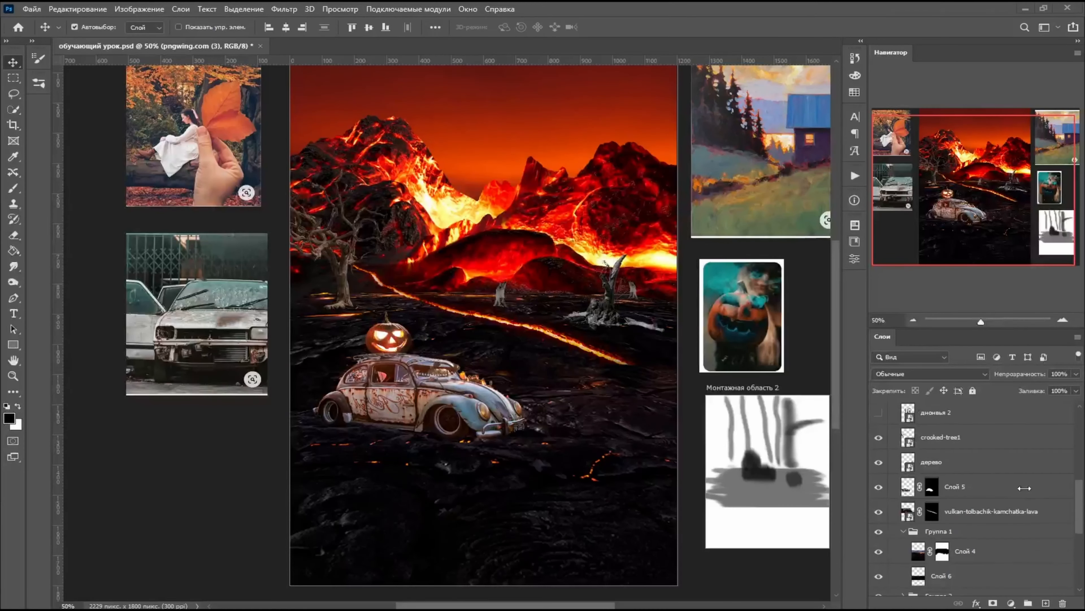
{"action": "scroll", "coordinate": [996, 539], "scroll_direction": "up", "scroll_amount": 8}
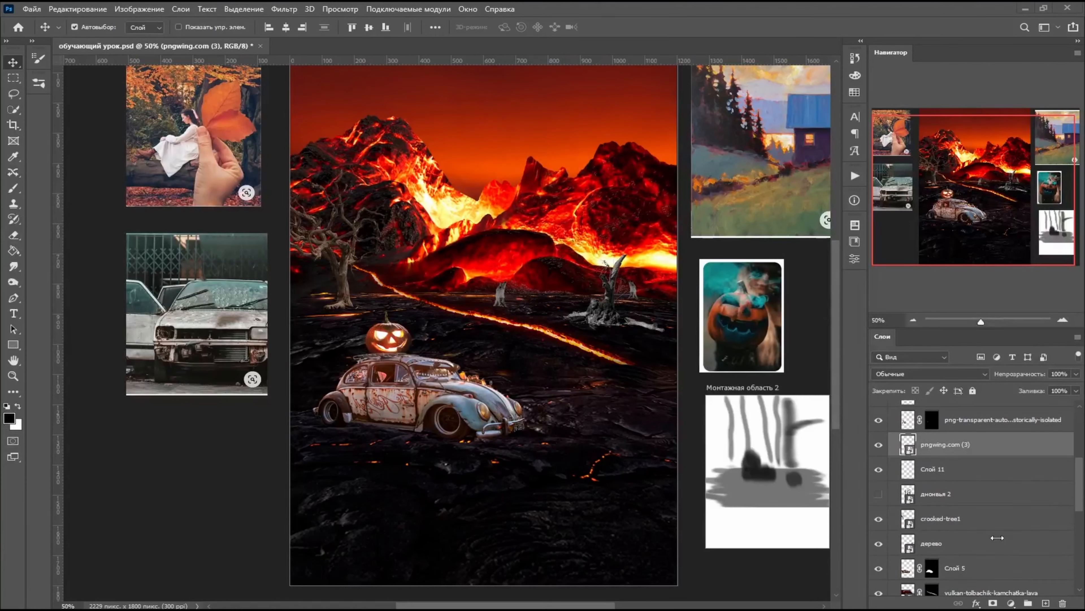
- Paint out the leftover background fragments above the Beetle's hood on the car layer's mask with a hard 12 px black brush
{"action": "scroll", "coordinate": [972, 536], "scroll_direction": "down", "scroll_amount": 6}
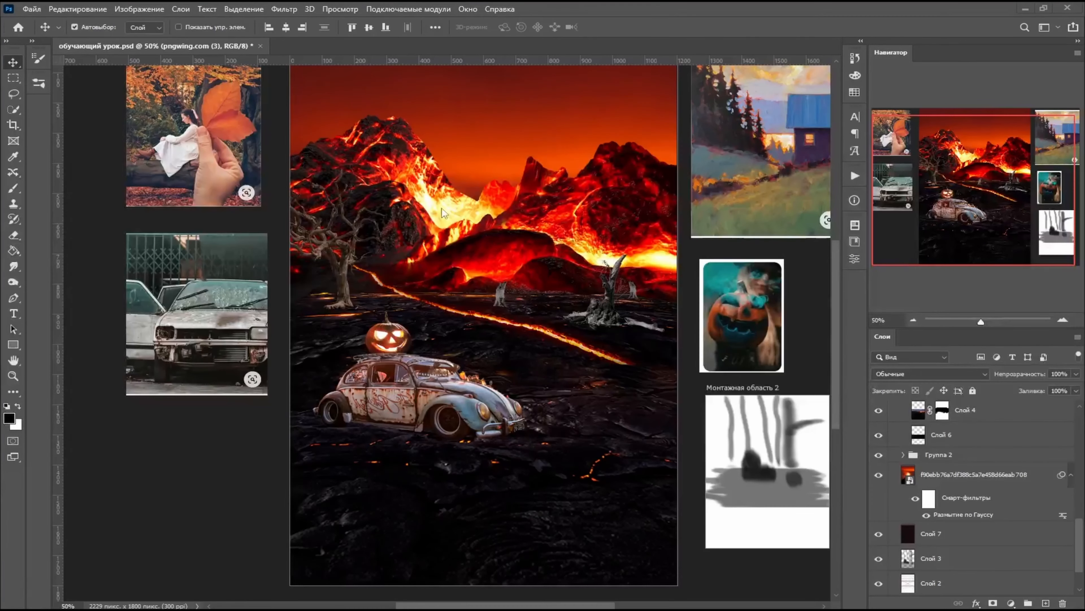
{"action": "scroll", "coordinate": [488, 342], "scroll_direction": "up", "scroll_amount": 4}
{"action": "scroll", "coordinate": [488, 380], "scroll_direction": "down", "scroll_amount": 10}
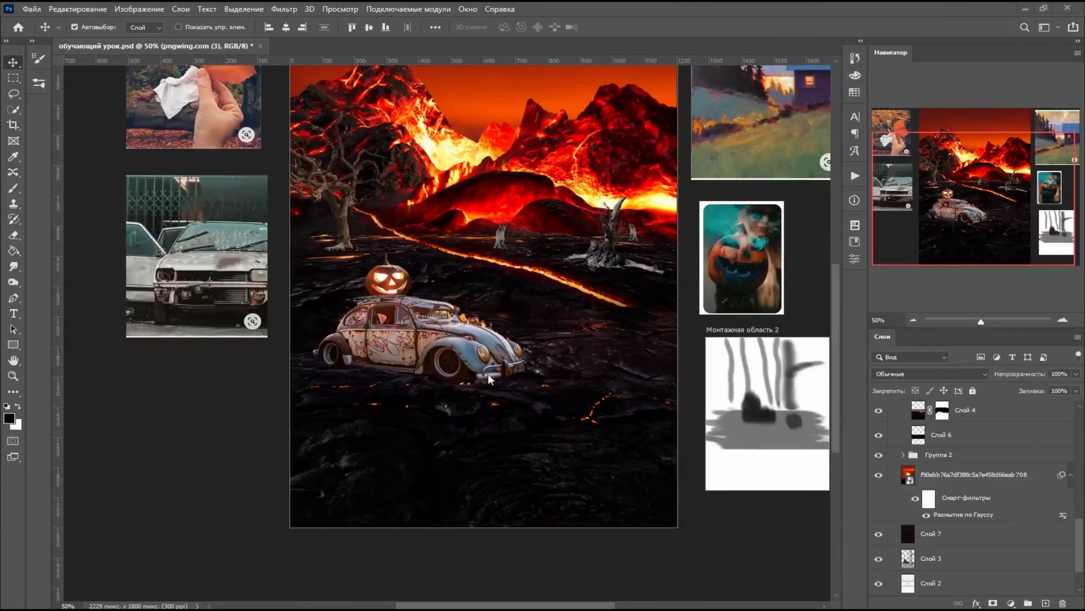
{"action": "scroll", "coordinate": [488, 380], "scroll_direction": "up", "scroll_amount": 7}
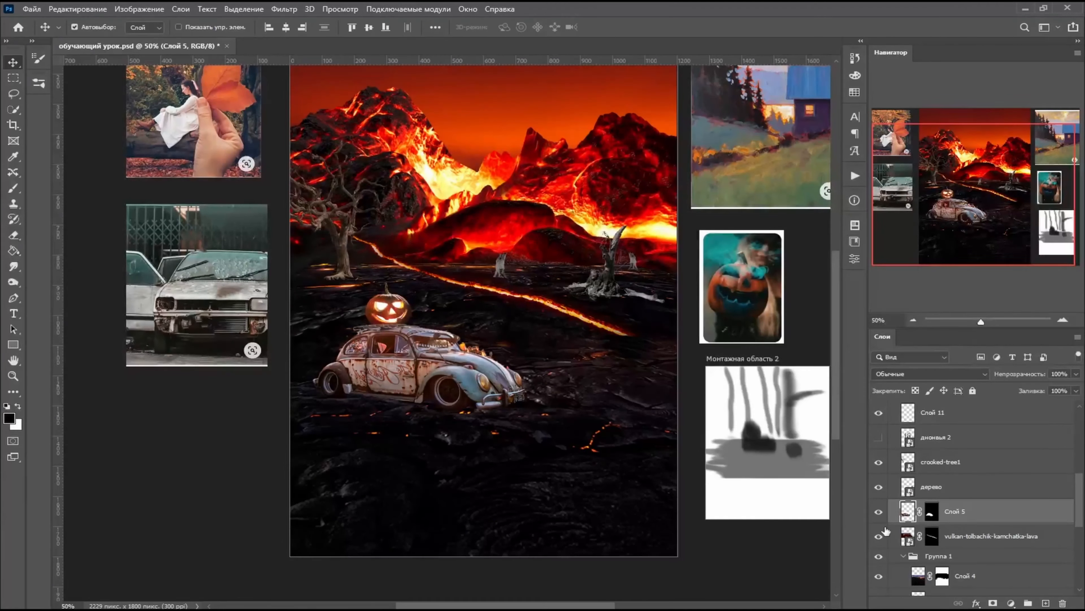
{"action": "key", "text": "ctrl+plus"}
{"action": "key", "text": "ctrl+plus"}
{"action": "key", "text": "ctrl+plus"}
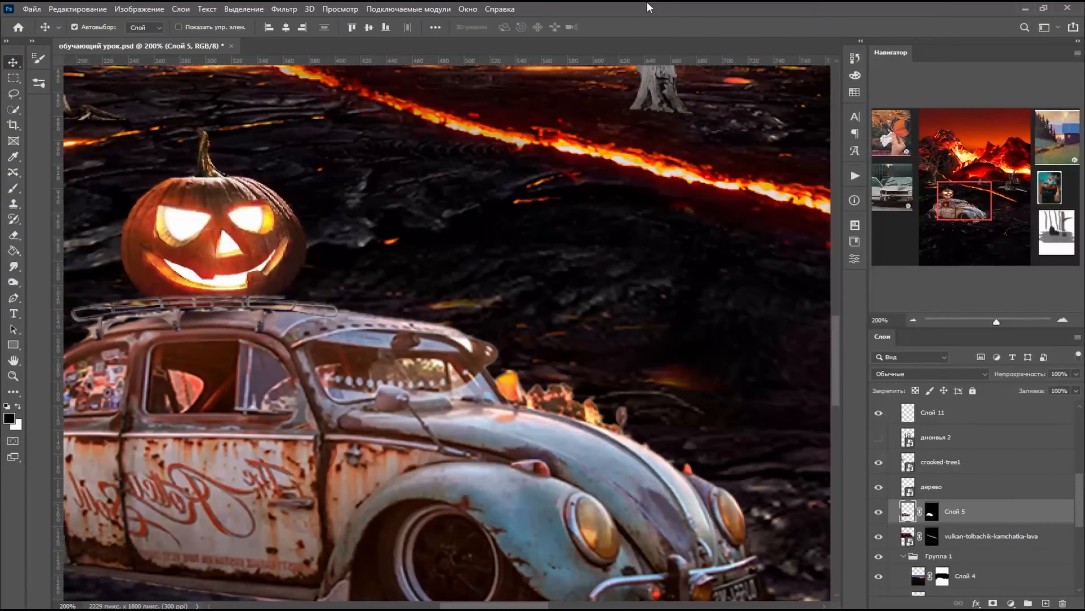
{"action": "left_click", "coordinate": [966, 575]}
{"action": "key", "text": "b"}
{"action": "right_click", "coordinate": [571, 355]}
{"action": "left_click_drag", "start_coordinate": [663, 288], "coordinate": [652, 288]}
{"action": "left_click", "coordinate": [547, 376]}
{"action": "left_click", "coordinate": [932, 512]}
{"action": "mouse_move", "coordinate": [526, 389]}
{"action": "left_mouse_down"}
{"action": "mouse_move", "coordinate": [696, 428]}
{"action": "mouse_move", "coordinate": [674, 437]}
{"action": "left_mouse_up"}
{"action": "key", "text": "bracketleft"}
{"action": "key", "text": "bracketleft"}
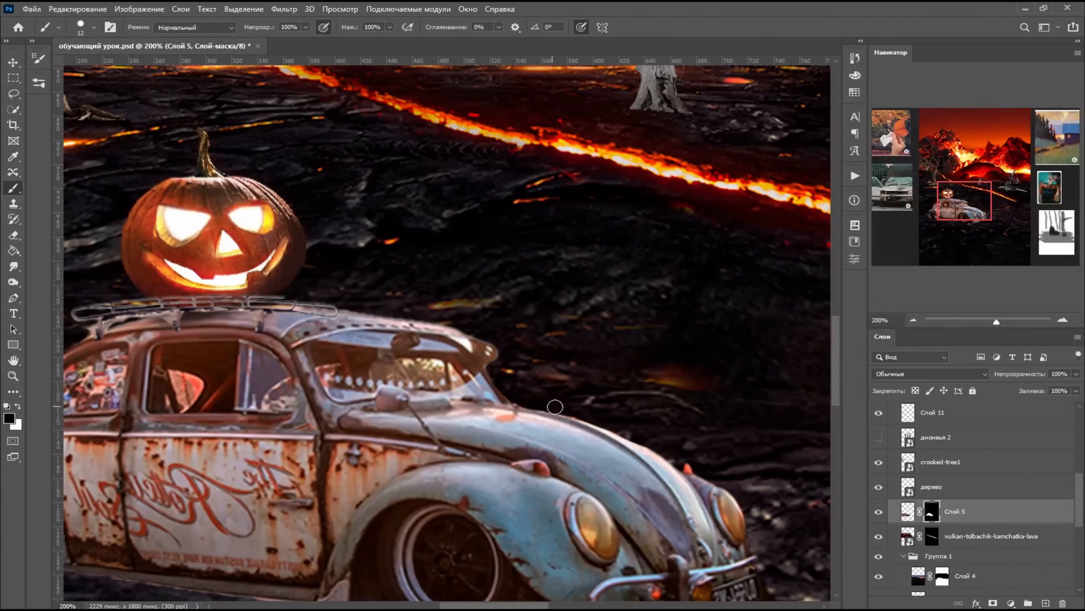
- Darken the Beetle's windshield interior with the Burn tool at 20 px on midtones, and set its exposure to 45%
{"action": "key", "text": "o"}
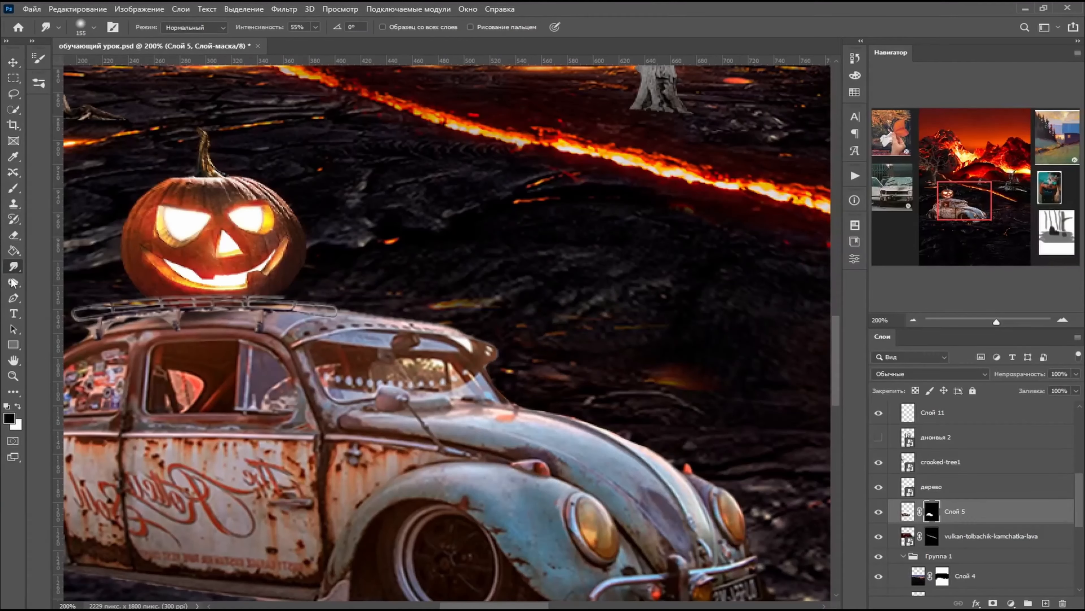
{"action": "right_click", "coordinate": [472, 377]}
{"action": "left_click_drag", "start_coordinate": [506, 287], "coordinate": [510, 278]}
{"action": "left_click", "coordinate": [908, 512]}
{"action": "mouse_move", "coordinate": [406, 366]}
{"action": "left_mouse_down"}
{"action": "mouse_move", "coordinate": [454, 369]}
{"action": "mouse_move", "coordinate": [434, 369]}
{"action": "left_mouse_up"}
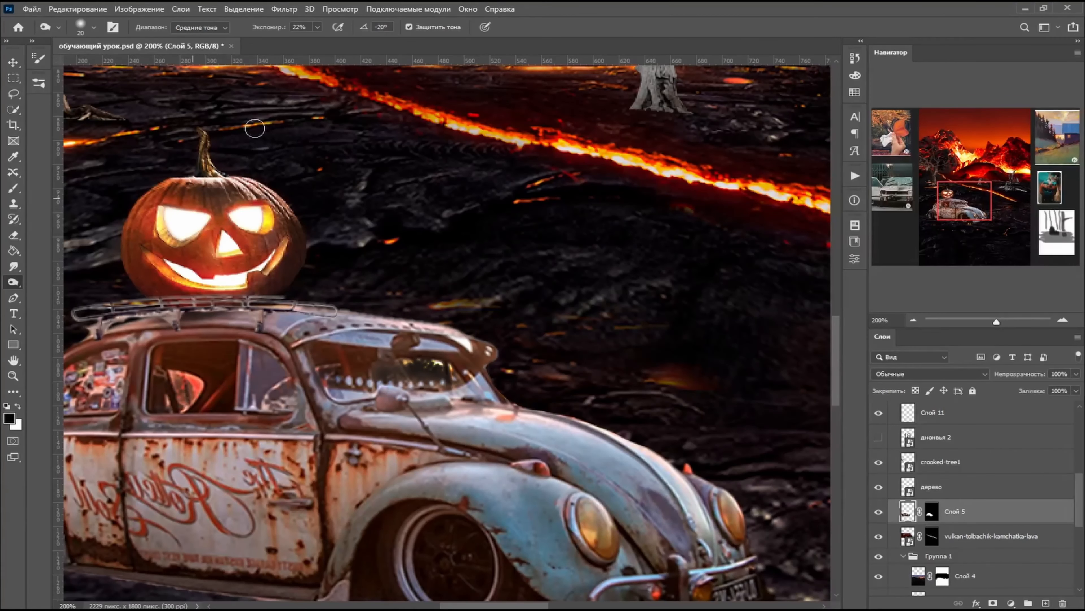
{"action": "key", "text": "4"}
{"action": "key", "text": "5"}
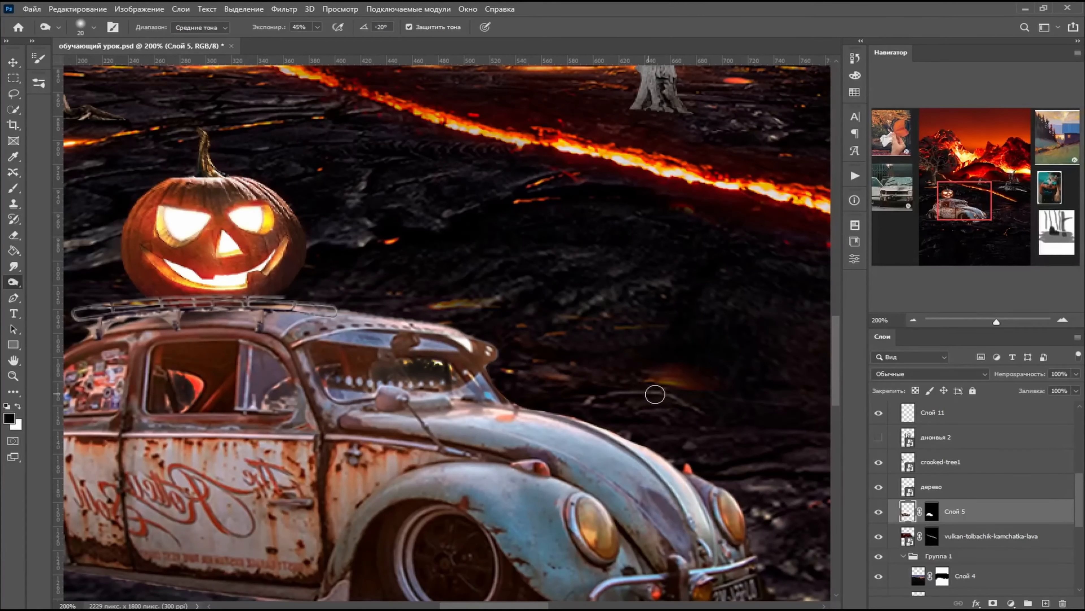
- Rename the Beetle's layer "машина" and lock it
{"action": "key", "text": "b"}
{"action": "scroll", "coordinate": [543, 466], "scroll_direction": "down", "scroll_amount": 4}
{"action": "scroll", "coordinate": [372, 448], "scroll_direction": "left", "scroll_amount": 4}
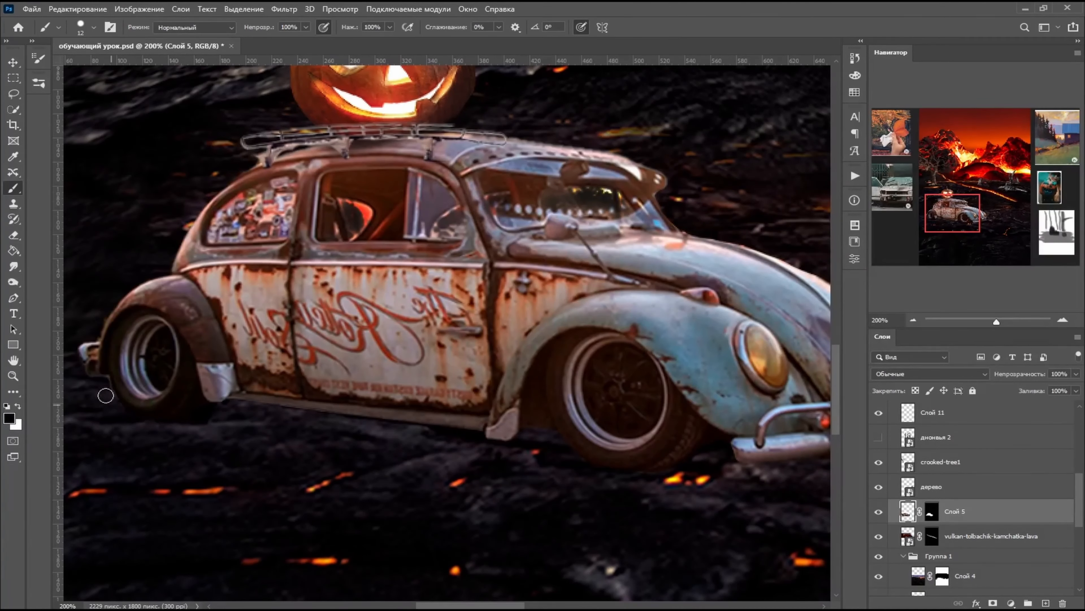
{"action": "scroll", "coordinate": [835, 381], "scroll_direction": "up", "scroll_amount": 4}
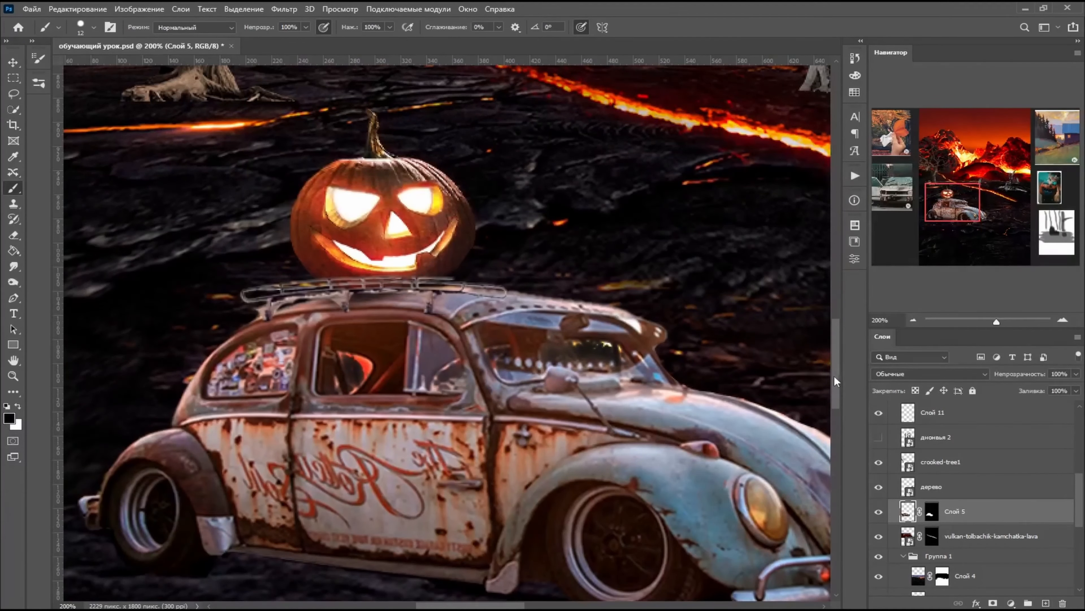
{"action": "key", "text": "Return"}
{"action": "left_click", "coordinate": [972, 390]}
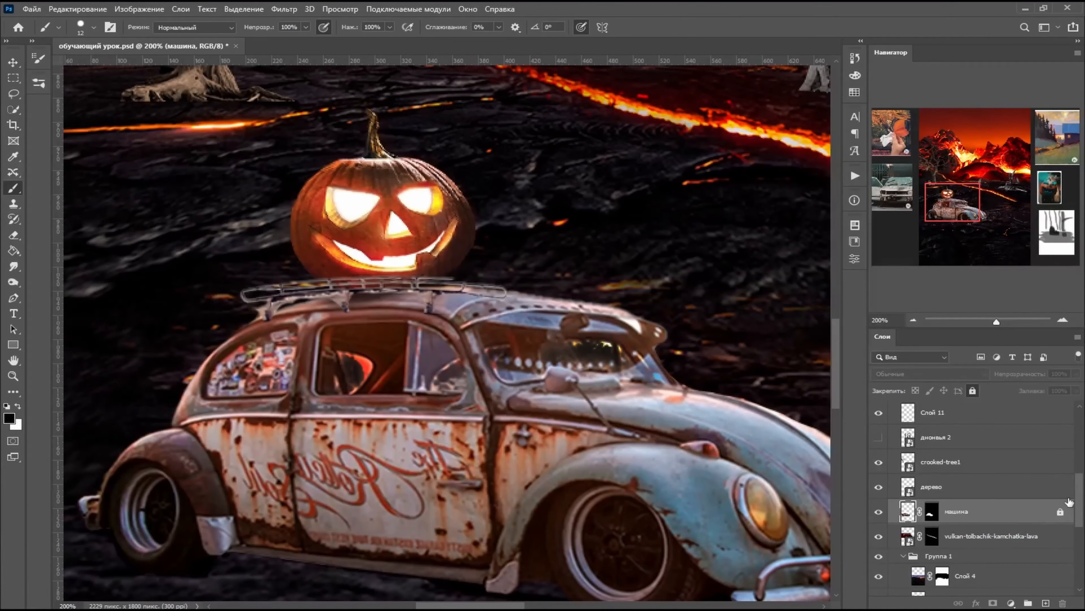
- Clean up around the roof rack's supports on its layer mask with a soft round 12 px brush, and reduce the brush to 2 px
{"action": "key", "text": "ctrl+minus"}
{"action": "key", "text": "ctrl+minus"}
{"action": "key", "text": "ctrl+minus"}
{"action": "mouse_move", "coordinate": [1079, 500]}
{"action": "left_mouse_down"}
{"action": "mouse_move", "coordinate": [1079, 511]}
{"action": "mouse_move", "coordinate": [1078, 467]}
{"action": "left_mouse_up"}
{"action": "key", "text": "ctrl+plus"}
{"action": "key", "text": "ctrl+plus"}
{"action": "key", "text": "ctrl+plus"}
{"action": "left_click", "coordinate": [880, 456]}
{"action": "left_click", "coordinate": [880, 457]}
{"action": "left_click", "coordinate": [932, 456]}
{"action": "key", "text": "ctrl+plus"}
{"action": "right_click", "coordinate": [341, 256]}
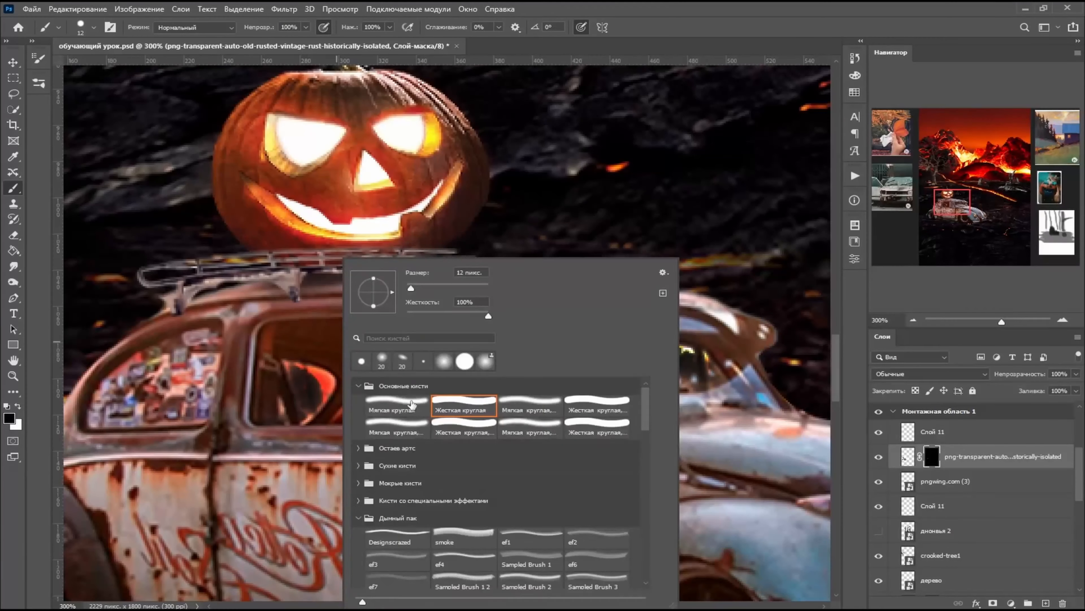
{"action": "left_click", "coordinate": [392, 407]}
{"action": "mouse_move", "coordinate": [204, 297]}
{"action": "left_mouse_down"}
{"action": "mouse_move", "coordinate": [271, 294]}
{"action": "mouse_move", "coordinate": [228, 288]}
{"action": "mouse_move", "coordinate": [155, 321]}
{"action": "mouse_move", "coordinate": [277, 284]}
{"action": "mouse_move", "coordinate": [314, 294]}
{"action": "left_mouse_up"}
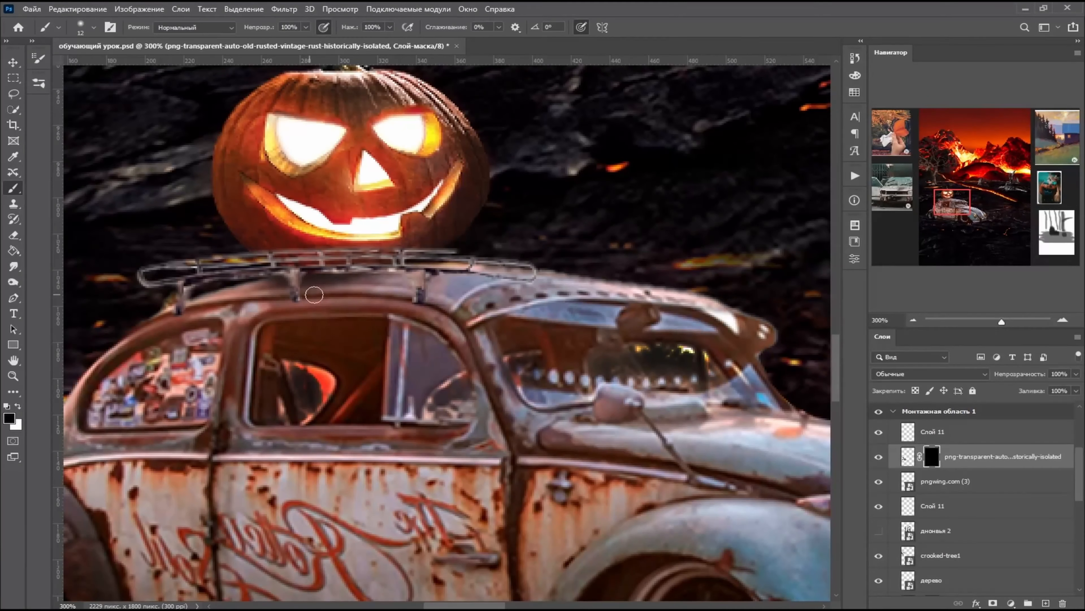
{"action": "left_click_drag", "start_coordinate": [390, 284], "coordinate": [352, 284]}
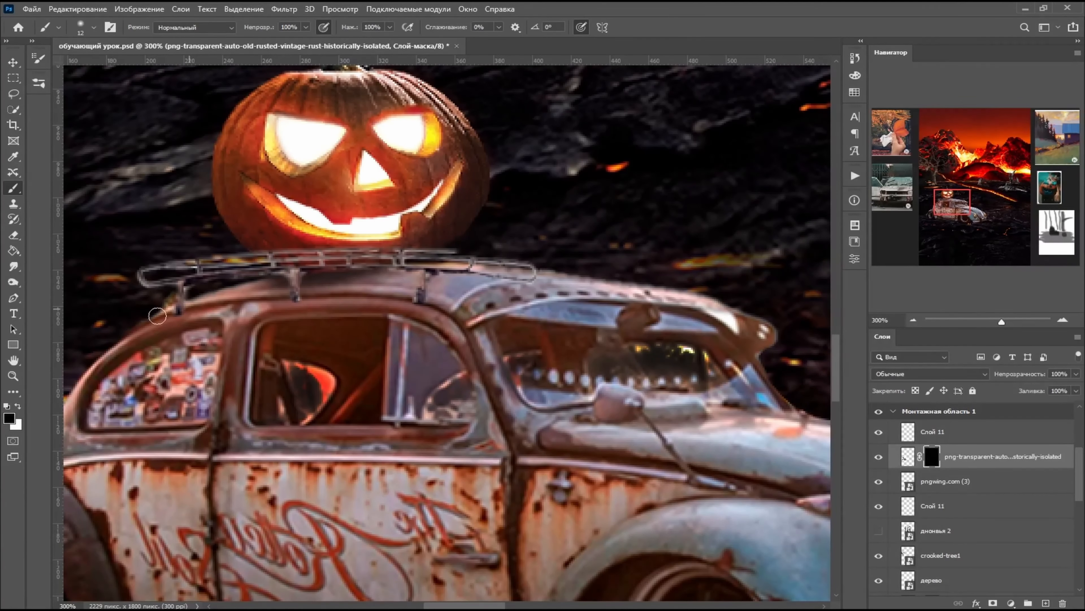
{"action": "right_click", "coordinate": [454, 315]}
{"action": "left_click_drag", "start_coordinate": [525, 291], "coordinate": [526, 291]}
{"action": "key", "text": "Return"}
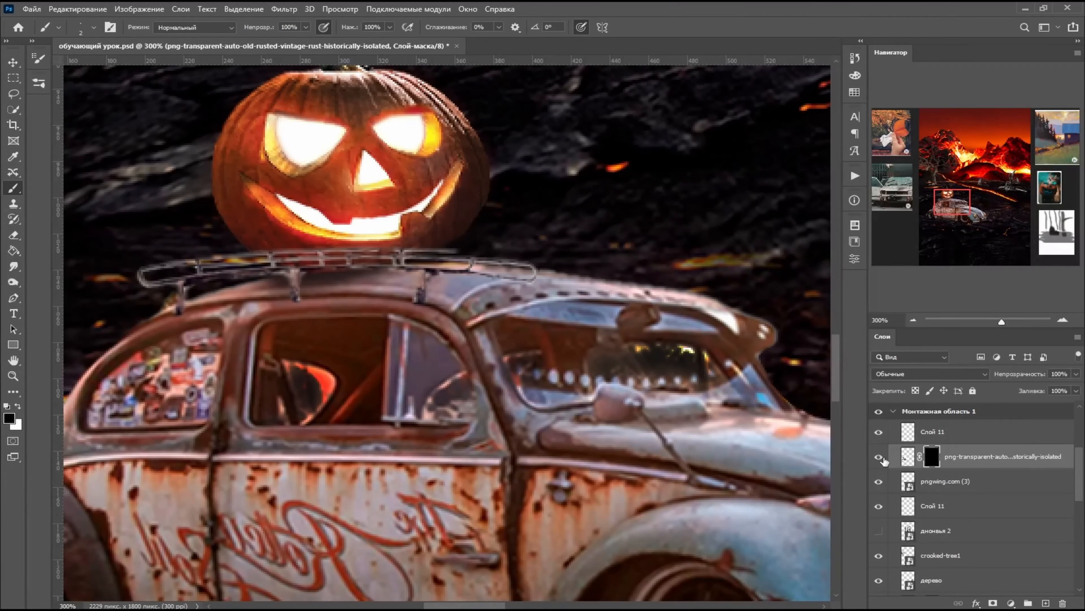
- Darken the roof rack's rails with the 20 px Burn tool at 45% exposure and lock its layer
{"action": "key", "text": "o"}
{"action": "key", "text": "ctrl+2"}
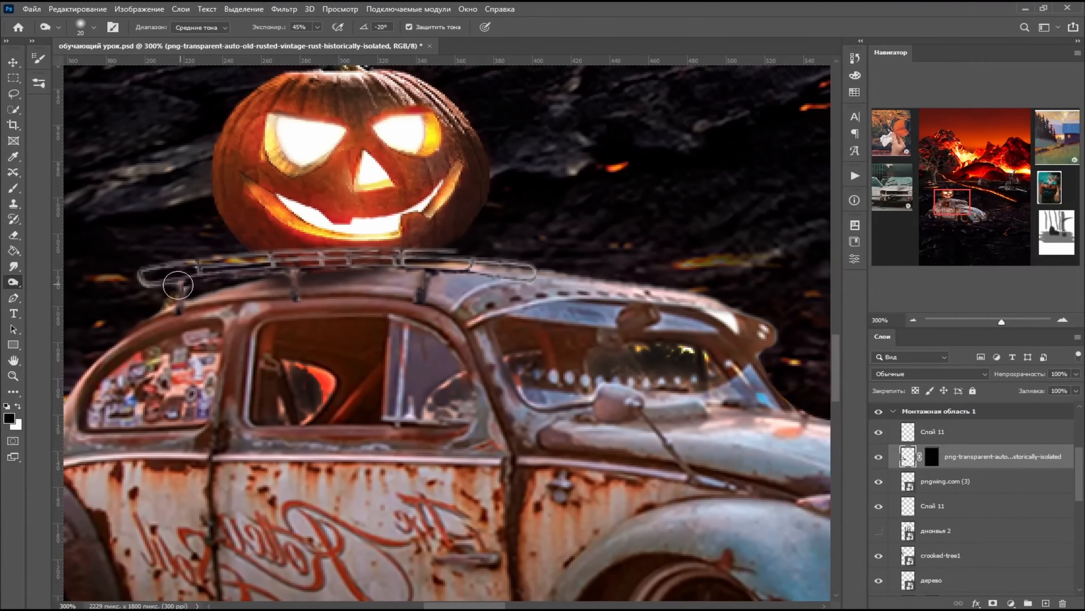
{"action": "mouse_move", "coordinate": [152, 280]}
{"action": "left_mouse_down"}
{"action": "mouse_move", "coordinate": [362, 256]}
{"action": "mouse_move", "coordinate": [484, 277]}
{"action": "left_mouse_up"}
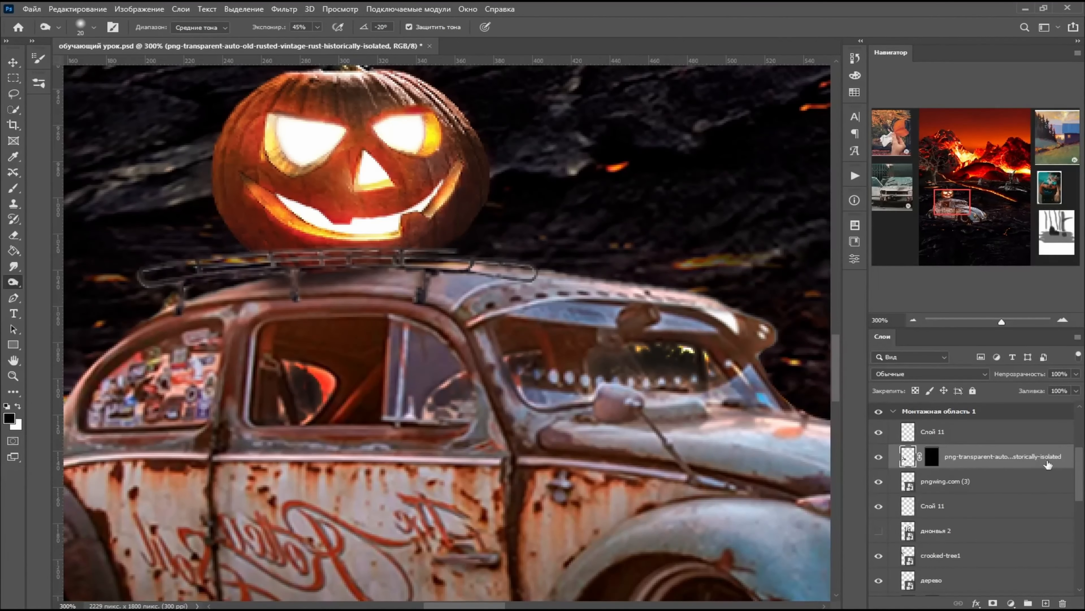
{"action": "left_click", "coordinate": [973, 390]}
- Add a layer mask to the pumpkin and blend its base into the roof rack with a soft 42 px brush
{"action": "scroll", "coordinate": [1061, 463], "scroll_direction": "up", "scroll_amount": 1}
{"action": "left_click", "coordinate": [957, 515]}
{"action": "left_click", "coordinate": [878, 516]}
{"action": "left_click", "coordinate": [879, 516]}
{"action": "left_click", "coordinate": [993, 603]}
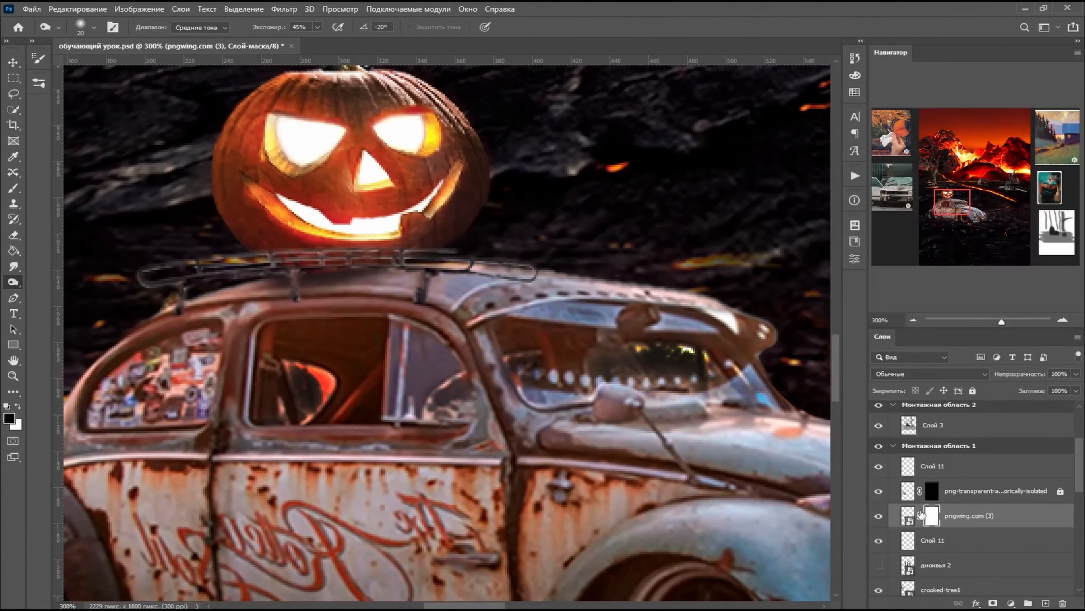
{"action": "key", "text": "b"}
{"action": "right_click", "coordinate": [411, 317]}
{"action": "left_click", "coordinate": [296, 313]}
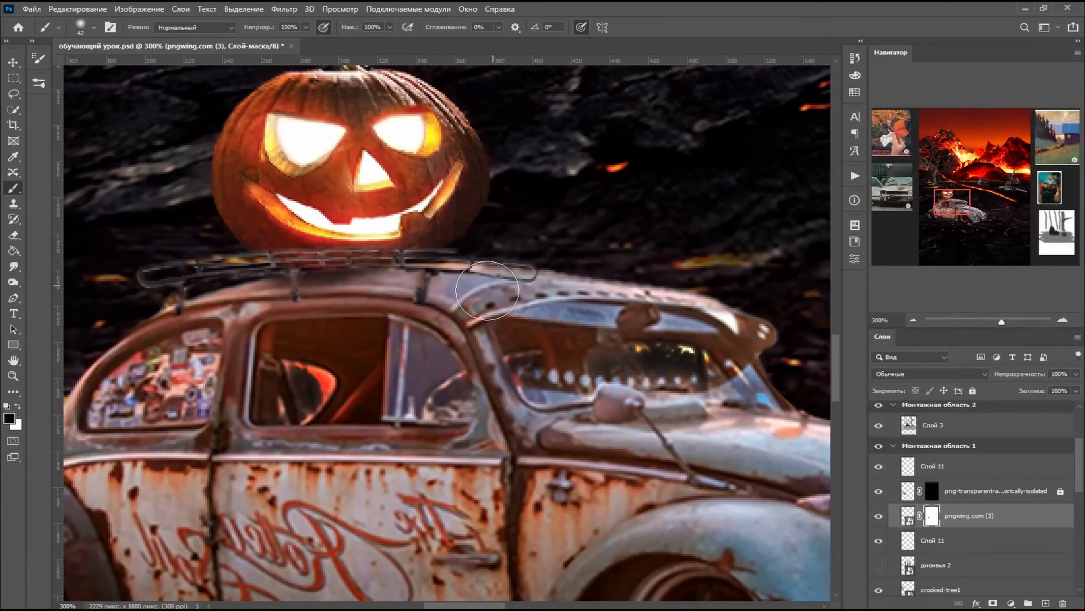
- Touch up the pumpkin's mask, switch to a hard 18 px brush, and undo the last stroke beside the pumpkin
{"action": "scroll", "coordinate": [488, 290], "scroll_direction": "up", "scroll_amount": 3}
{"action": "right_click", "coordinate": [631, 273]}
{"action": "left_click", "coordinate": [488, 253]}
{"action": "left_click_drag", "start_coordinate": [487, 253], "coordinate": [483, 278]}
{"action": "right_click", "coordinate": [601, 377]}
{"action": "left_click_drag", "start_coordinate": [688, 288], "coordinate": [678, 288]}
{"action": "left_click_drag", "start_coordinate": [671, 315], "coordinate": [753, 315]}
{"action": "left_click", "coordinate": [514, 296]}
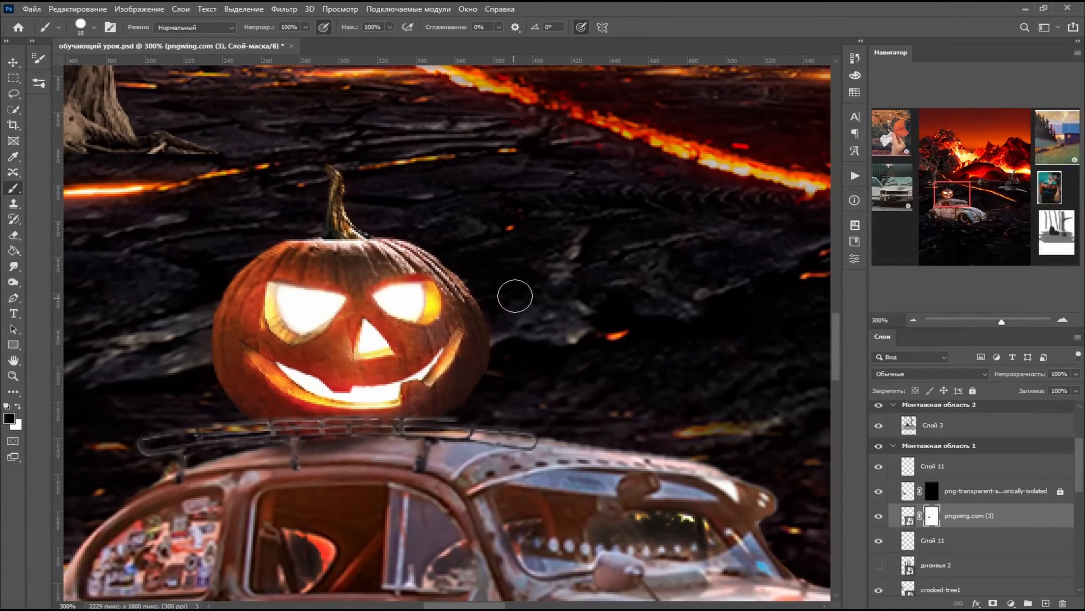
{"action": "key", "text": "ctrl+z"}
{"action": "scroll", "coordinate": [369, 170], "scroll_direction": "down", "scroll_amount": 5}
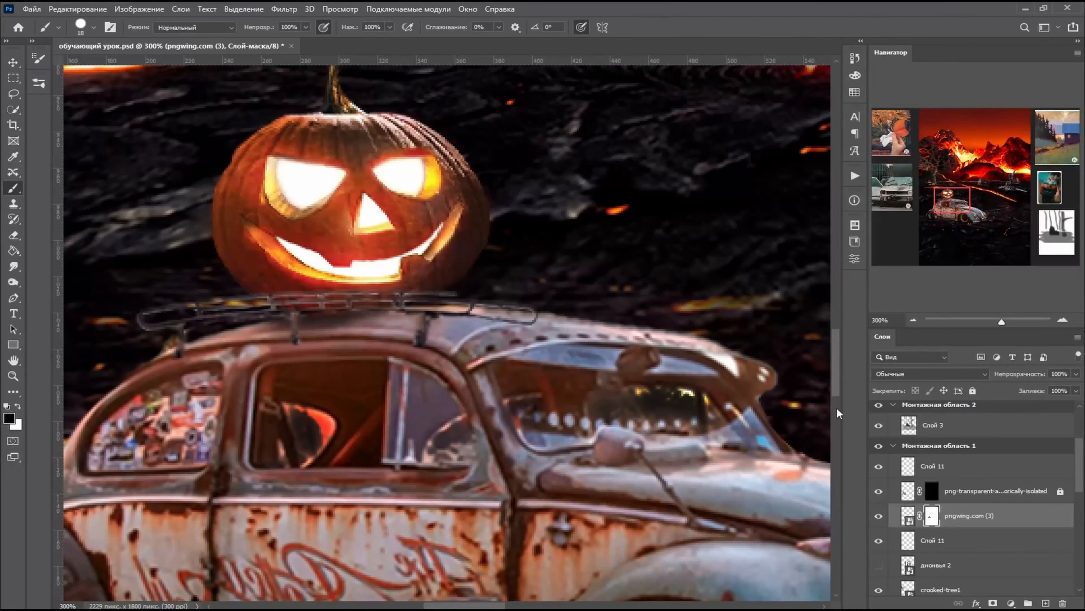
- Lock the pumpkin layer under the name "тыква" and rename the roof rack layer "багажник"
{"action": "key", "text": "ctrl+0"}
{"action": "double_click", "coordinate": [969, 515]}
{"action": "type", "text": "тыква"}
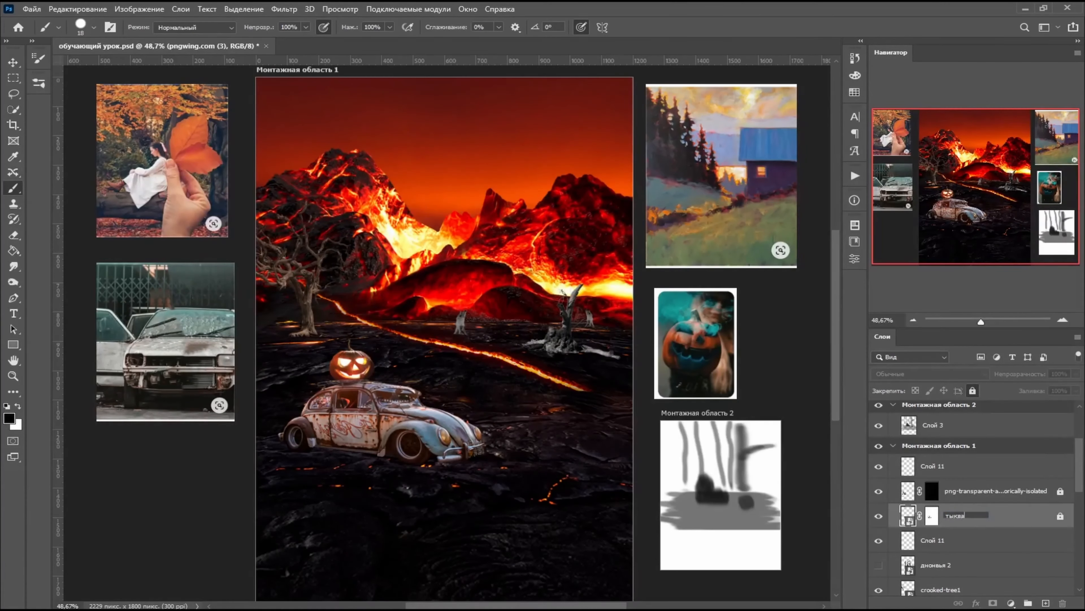
{"action": "double_click", "coordinate": [969, 491]}
{"action": "type", "text": "багажник"}
- Rename the topmost layer in the first artboard "дерево дальнее"
{"action": "double_click", "coordinate": [940, 465]}
{"action": "type", "text": "д"}
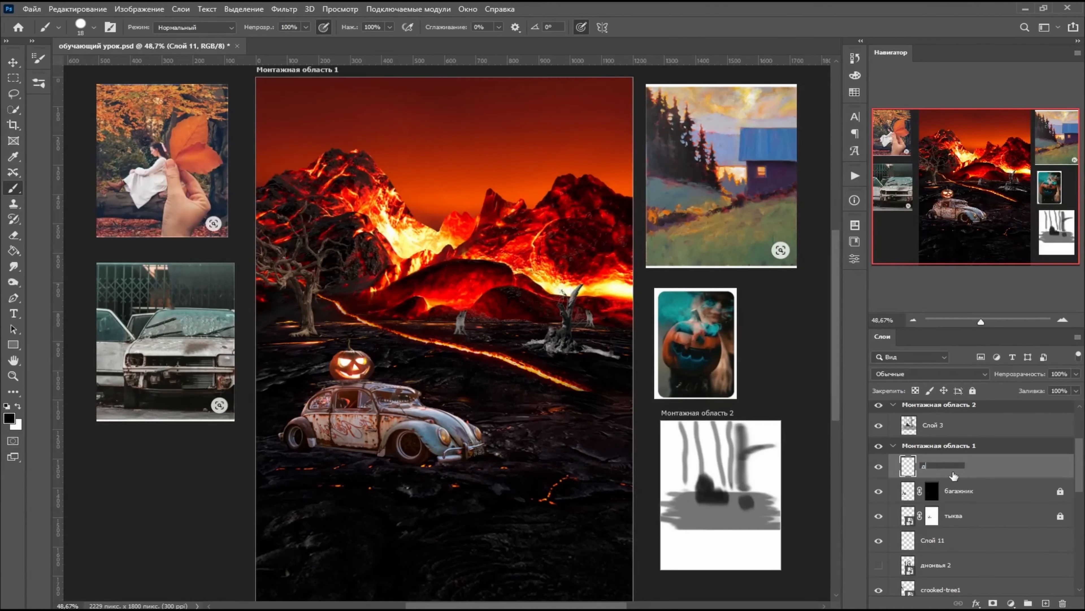
{"action": "key", "text": "Return"}
{"action": "double_click", "coordinate": [955, 467]}
{"action": "key", "text": "Right"}
{"action": "key", "text": "BackSpace"}
{"action": "key", "text": "Return"}
- Add a mask to the far stump's layer, fade its base into the ground with a soft 18 px brush, and lock the layer
{"action": "scroll", "coordinate": [999, 479], "scroll_direction": "down", "scroll_amount": 2}
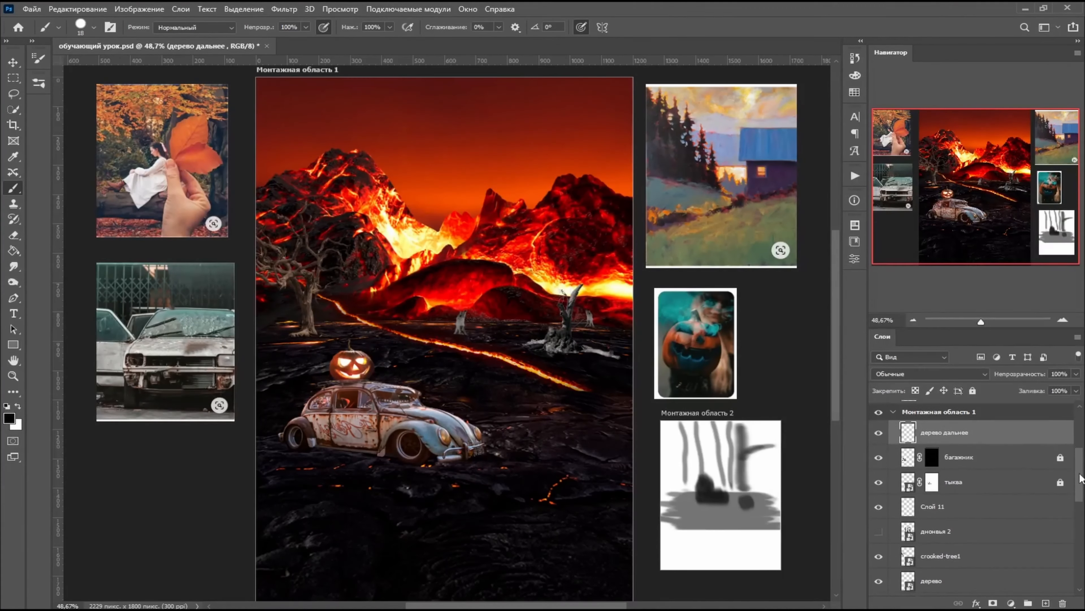
{"action": "key", "text": "ctrl+plus"}
{"action": "key", "text": "ctrl+plus"}
{"action": "key", "text": "ctrl+plus"}
{"action": "key", "text": "ctrl+plus"}
{"action": "key", "text": "ctrl+plus"}
{"action": "scroll", "coordinate": [402, 358], "scroll_direction": "right", "scroll_amount": 10}
{"action": "left_click", "coordinate": [992, 603]}
{"action": "right_click", "coordinate": [407, 329]}
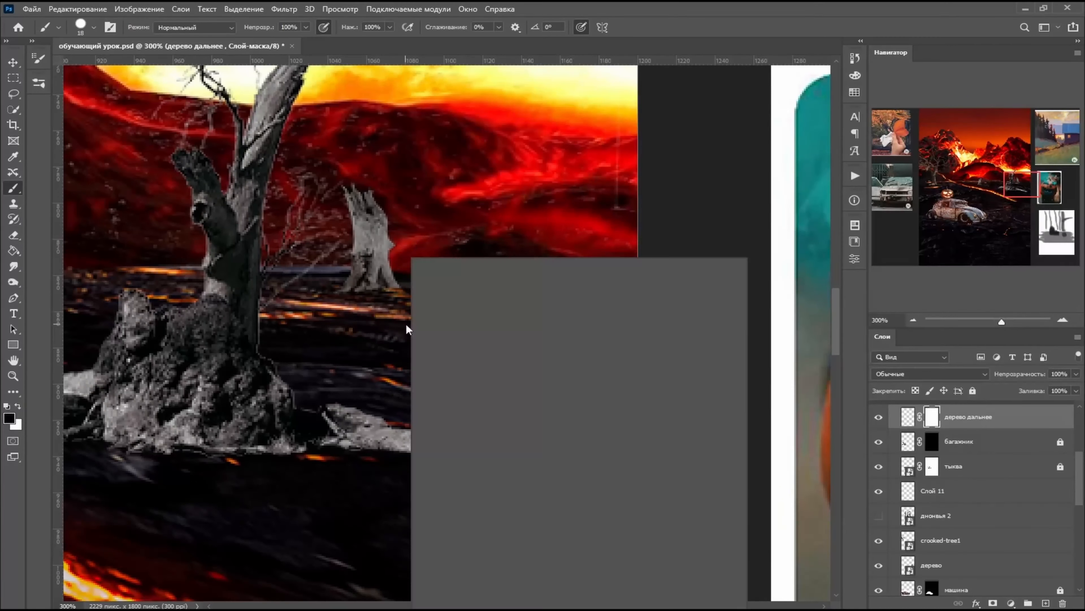
{"action": "double_click", "coordinate": [431, 398]}
{"action": "mouse_move", "coordinate": [380, 311]}
{"action": "left_mouse_down"}
{"action": "mouse_move", "coordinate": [330, 309]}
{"action": "mouse_move", "coordinate": [337, 270]}
{"action": "left_mouse_up"}
{"action": "left_click", "coordinate": [909, 417]}
{"action": "left_click", "coordinate": [973, 390]}
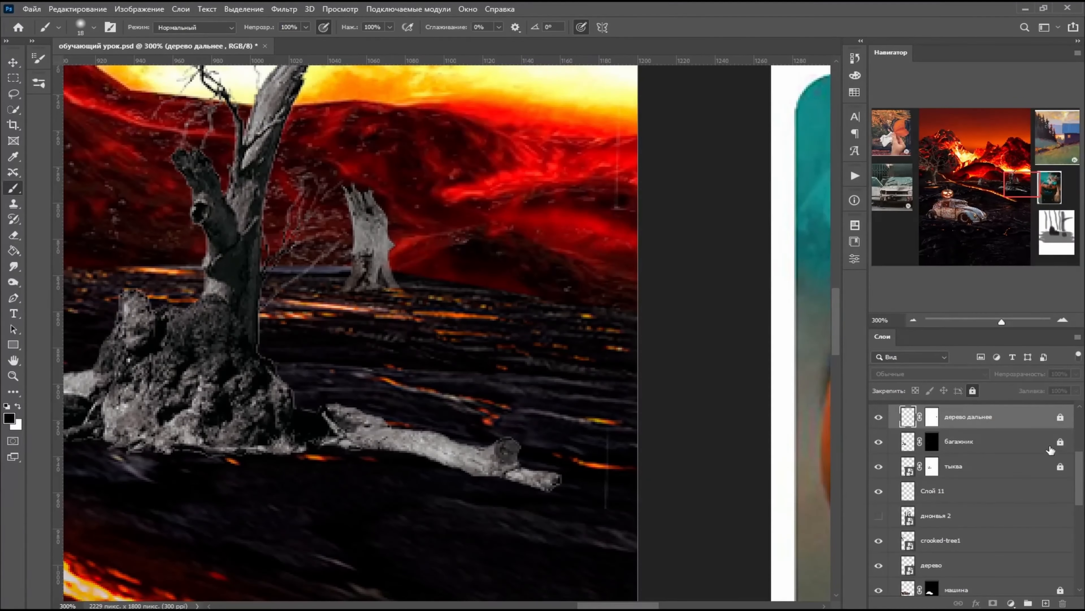
- Add a layer mask to the middle stump and fade its base into the lava ground with the soft brush
{"action": "scroll", "coordinate": [1049, 444], "scroll_direction": "down", "scroll_amount": 2}
{"action": "key", "text": "ctrl+minus"}
{"action": "key", "text": "ctrl+minus"}
{"action": "key", "text": "ctrl+minus"}
{"action": "left_click", "coordinate": [935, 450]}
{"action": "mouse_move", "coordinate": [442, 201]}
{"action": "left_mouse_down"}
{"action": "mouse_move", "coordinate": [420, 214]}
{"action": "mouse_move", "coordinate": [434, 228]}
{"action": "mouse_move", "coordinate": [496, 183]}
{"action": "mouse_move", "coordinate": [510, 239]}
{"action": "left_mouse_up"}
{"action": "key", "text": "ctrl+z"}
{"action": "left_click", "coordinate": [992, 603]}
{"action": "mouse_move", "coordinate": [503, 358]}
{"action": "left_mouse_down"}
{"action": "mouse_move", "coordinate": [514, 360]}
{"action": "mouse_move", "coordinate": [414, 315]}
{"action": "mouse_move", "coordinate": [421, 334]}
{"action": "left_mouse_up"}
- Clean up the middle stump's side edges on its mask with a hard 18 px brush
{"action": "right_click", "coordinate": [555, 325]}
{"action": "double_click", "coordinate": [671, 404]}
{"action": "left_click_drag", "start_coordinate": [419, 281], "coordinate": [427, 272]}
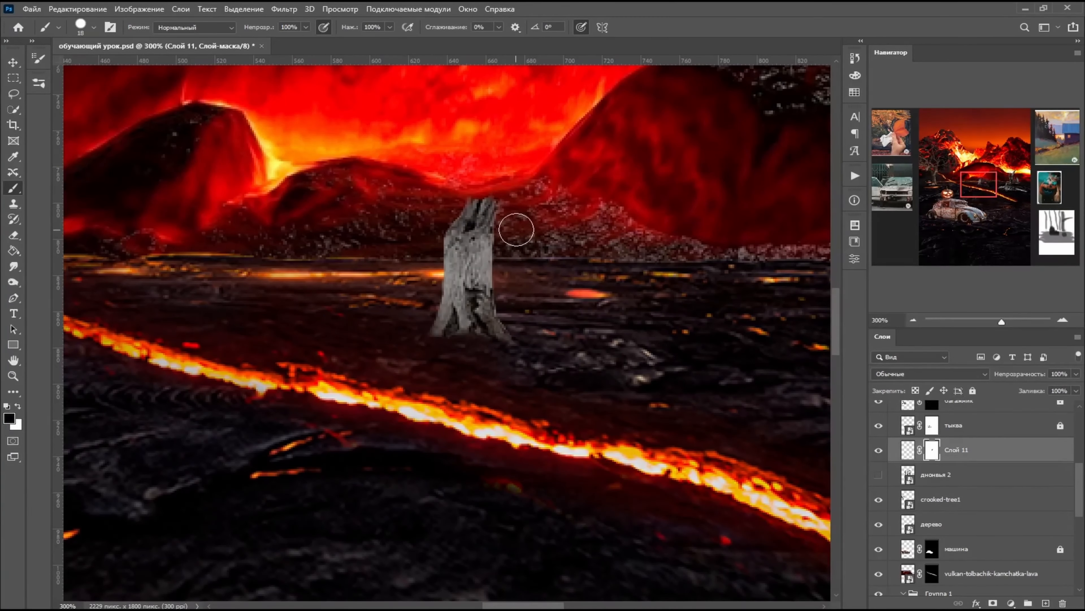
{"action": "left_click_drag", "start_coordinate": [513, 225], "coordinate": [521, 218]}
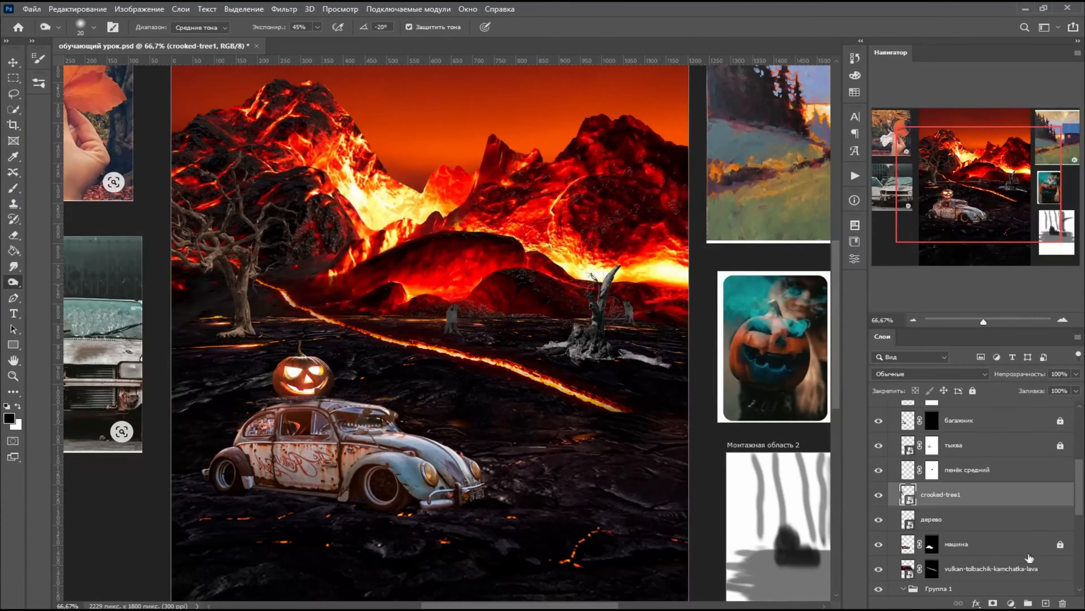
- Lock the "пенёк средний" layer and delete the hidden layer beneath it
{"action": "left_click", "coordinate": [1026, 474]}
{"action": "left_click", "coordinate": [972, 391]}
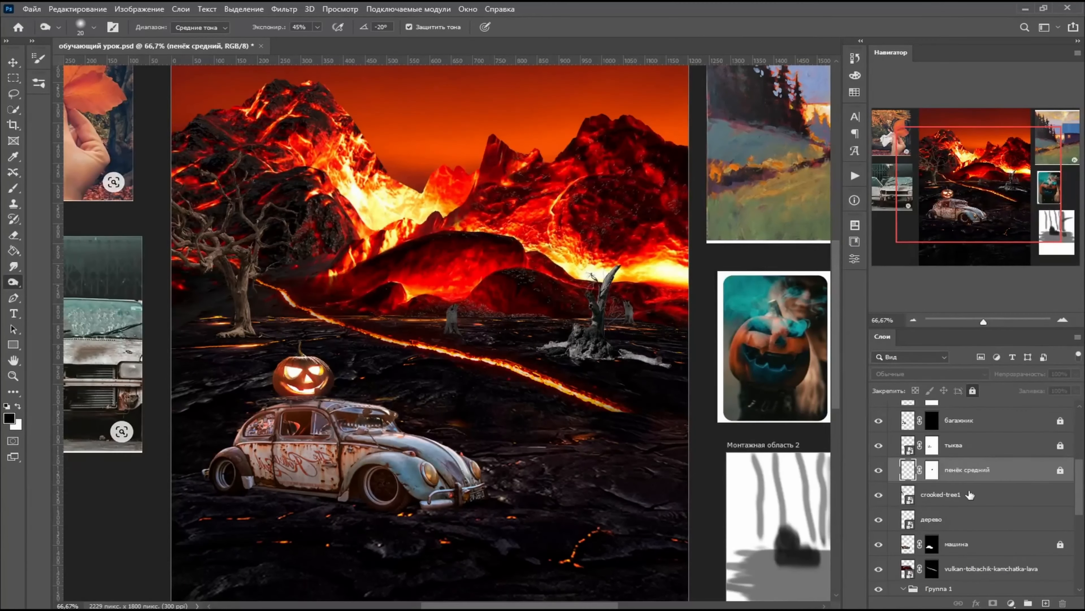
- Add a mask to the crooked-tree1 layer and fade the tree's roots into the ground with a soft 114 px brush
{"action": "left_click", "coordinate": [971, 495]}
{"action": "left_click", "coordinate": [992, 603]}
{"action": "left_click", "coordinate": [13, 188]}
{"action": "right_click", "coordinate": [249, 366]}
{"action": "double_click", "coordinate": [328, 404]}
{"action": "left_click_drag", "start_coordinate": [239, 361], "coordinate": [298, 347]}
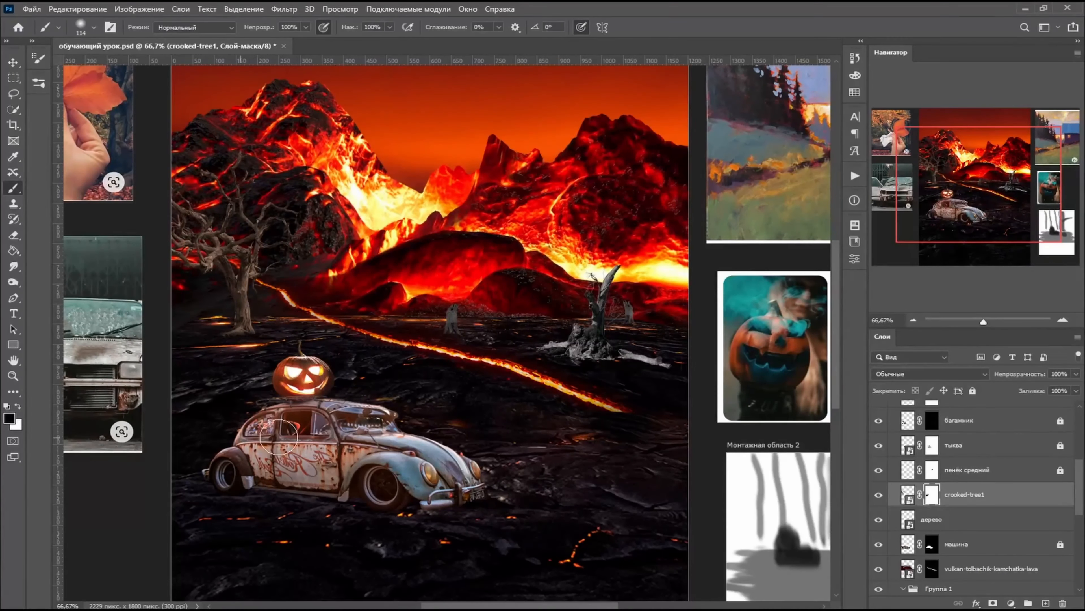
- Lock the crooked-tree1 layer and rename it "дерево левое"
{"action": "left_click", "coordinate": [972, 391]}
{"action": "left_click", "coordinate": [968, 470]}
{"action": "left_click", "coordinate": [967, 497]}
{"action": "type", "text": "дерево л"}
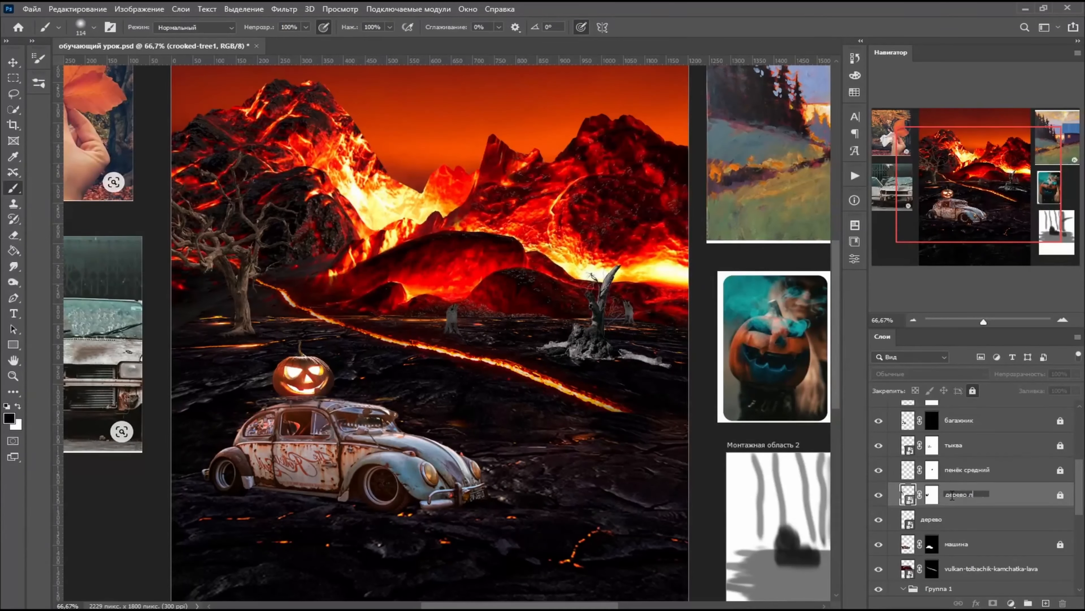
{"action": "type", "text": "евое"}
- Unlock the middle stump, tilt it and shift it toward the lava crack with a free transform, and lock its layer again
{"action": "left_click", "coordinate": [967, 471]}
{"action": "left_click", "coordinate": [973, 390]}
{"action": "left_click", "coordinate": [908, 470]}
{"action": "left_click", "coordinate": [78, 9]}
{"action": "left_click", "coordinate": [107, 273]}
{"action": "mouse_move", "coordinate": [91, 18]}
{"action": "left_mouse_down"}
{"action": "mouse_move", "coordinate": [93, 51]}
{"action": "mouse_move", "coordinate": [91, 2]}
{"action": "left_mouse_up"}
{"action": "left_click", "coordinate": [13, 63]}
{"action": "key", "text": "ctrl+t"}
{"action": "key", "text": "Return"}
{"action": "left_click_drag", "start_coordinate": [465, 343], "coordinate": [430, 324]}
{"action": "left_click", "coordinate": [448, 340]}
{"action": "scroll", "coordinate": [1030, 487], "scroll_direction": "up", "scroll_amount": 5}
{"action": "scroll", "coordinate": [944, 575], "scroll_direction": "down", "scroll_amount": 3}
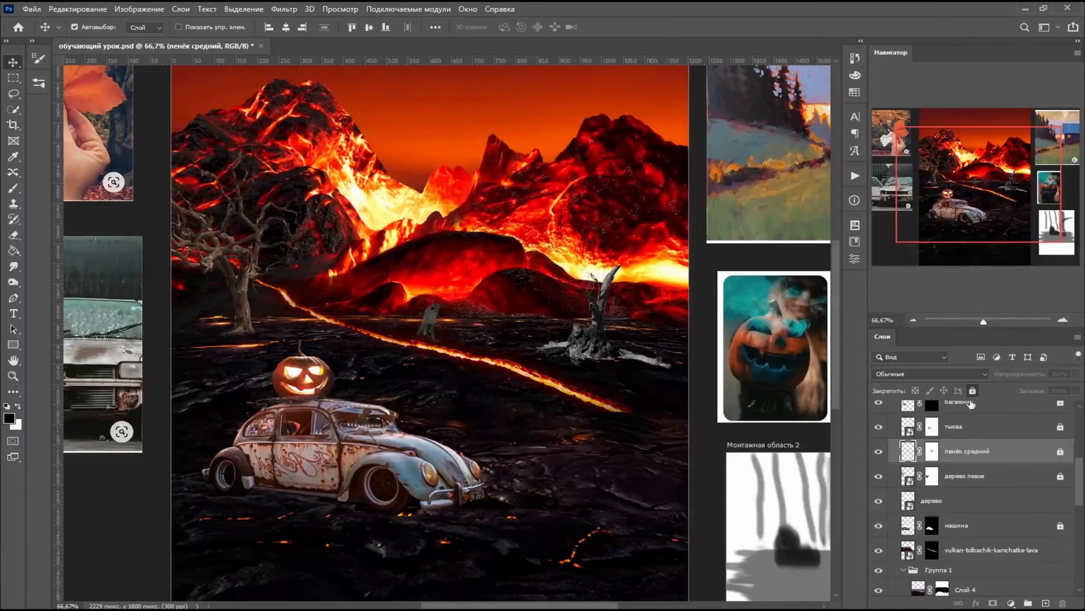
{"action": "left_click", "coordinate": [973, 391]}
- Distort the "дерево" layer's dead tree by its corners, tilting it slightly, and apply the transform
{"action": "left_click", "coordinate": [940, 500]}
{"action": "left_click", "coordinate": [86, 12]}
{"action": "left_click_drag", "start_coordinate": [699, 235], "coordinate": [704, 227]}
{"action": "left_click_drag", "start_coordinate": [700, 395], "coordinate": [696, 403]}
{"action": "left_click_drag", "start_coordinate": [704, 226], "coordinate": [702, 234]}
{"action": "left_click_drag", "start_coordinate": [531, 239], "coordinate": [529, 242]}
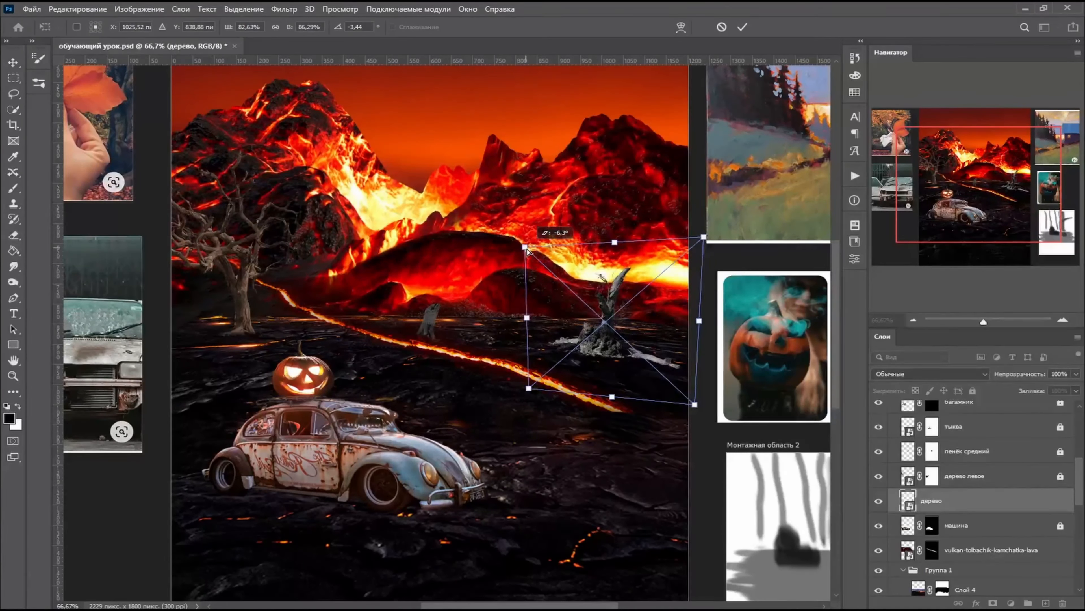
{"action": "key", "text": "Return"}
- Add a mask to the "дерево" layer and fade the fallen wood around the tree's base with the soft 114 px brush
{"action": "key", "text": "b"}
{"action": "left_click", "coordinate": [993, 603]}
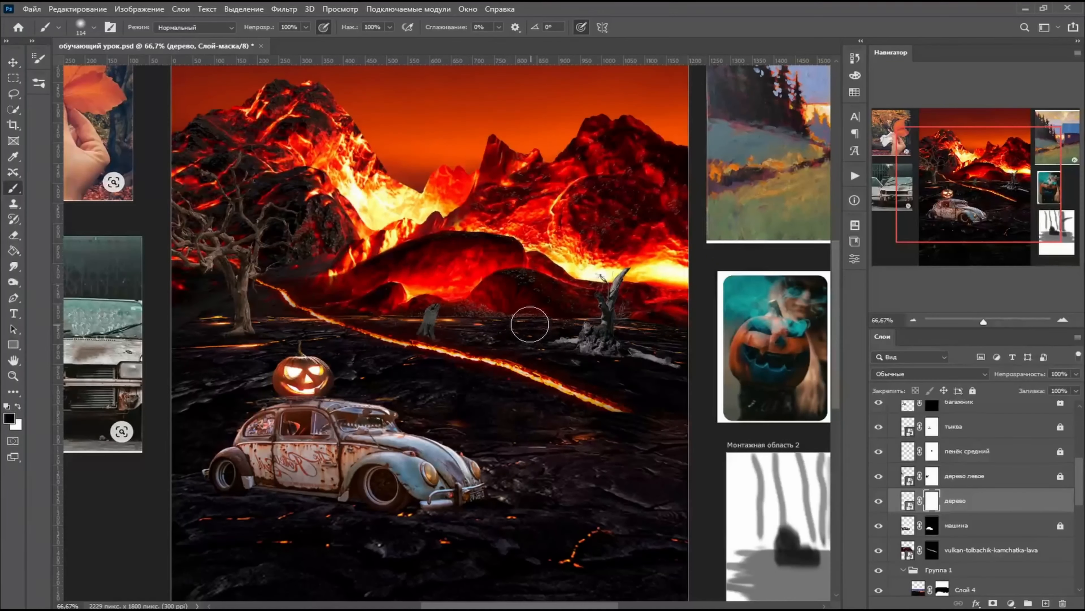
- Darken the dead tree on the "дерево" layer itself with the Burn tool, using midtones and 45% exposure
{"action": "key", "text": "o"}
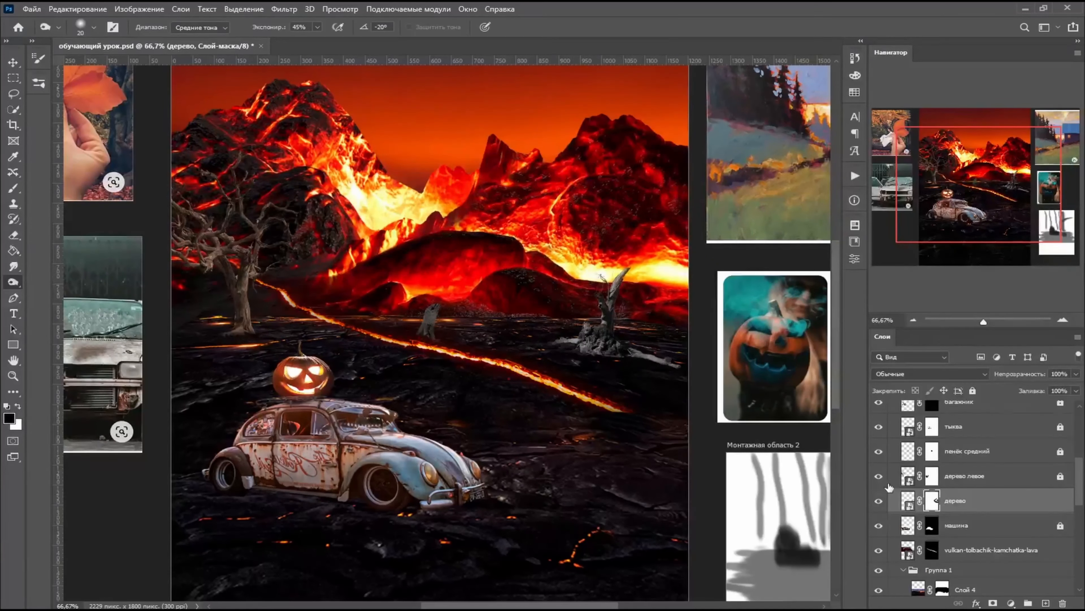
{"action": "left_click", "coordinate": [908, 500]}
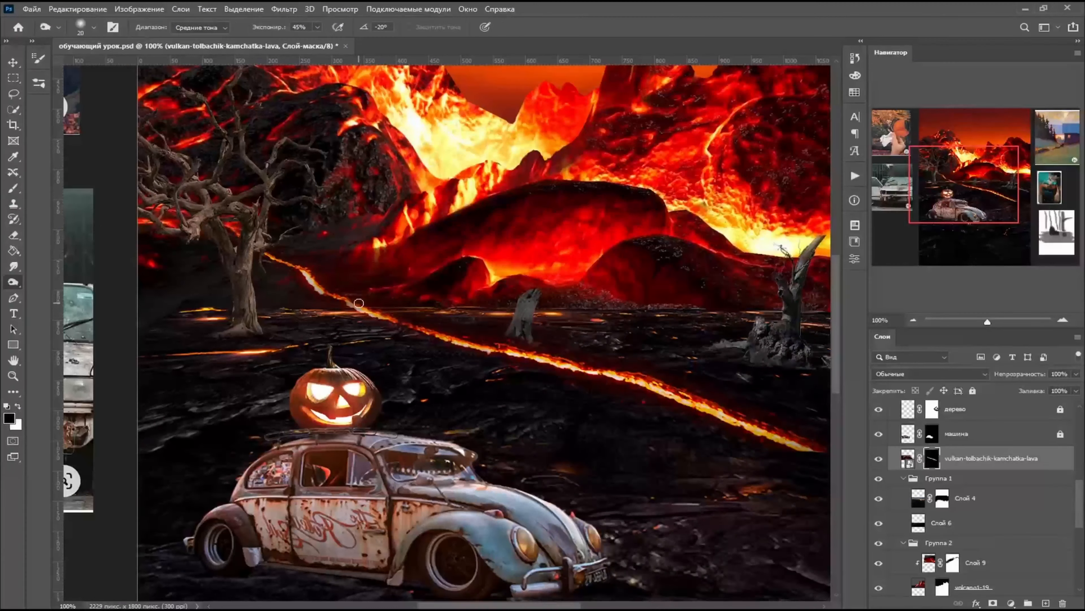
- On the vulkan-tolbachik-kamchatka-lava mask, choose a hard round brush, undo a trial stroke, and give the brush a flattened 39 px tip
{"action": "right_click", "coordinate": [477, 259]}
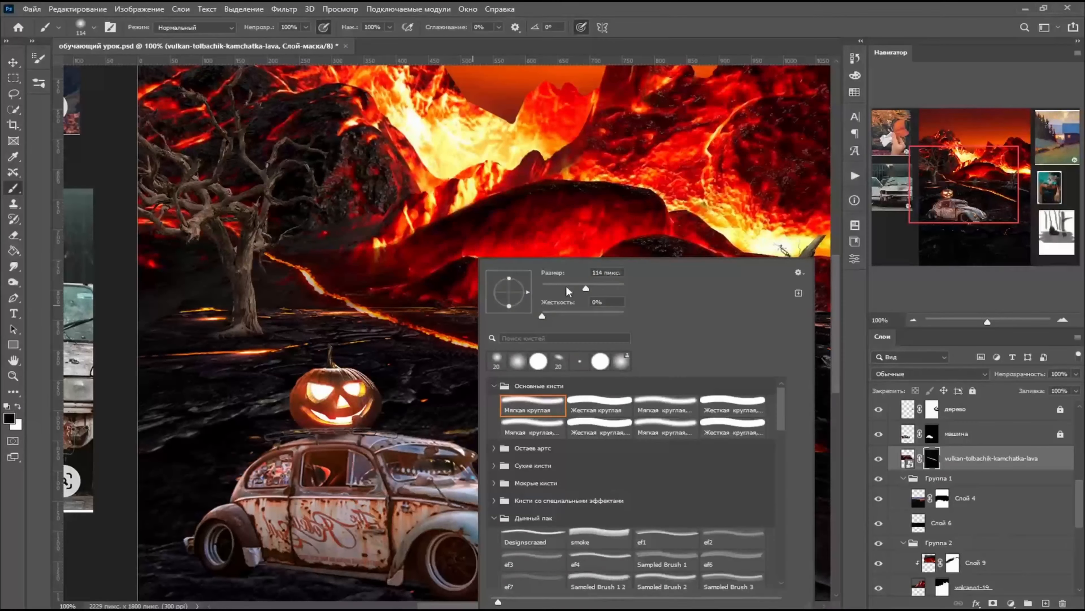
{"action": "left_click", "coordinate": [598, 404]}
{"action": "left_click", "coordinate": [476, 294]}
{"action": "left_click_drag", "start_coordinate": [509, 277], "coordinate": [478, 293]}
{"action": "key", "text": "ctrl+z"}
{"action": "right_click", "coordinate": [437, 317]}
{"action": "left_click", "coordinate": [358, 306]}
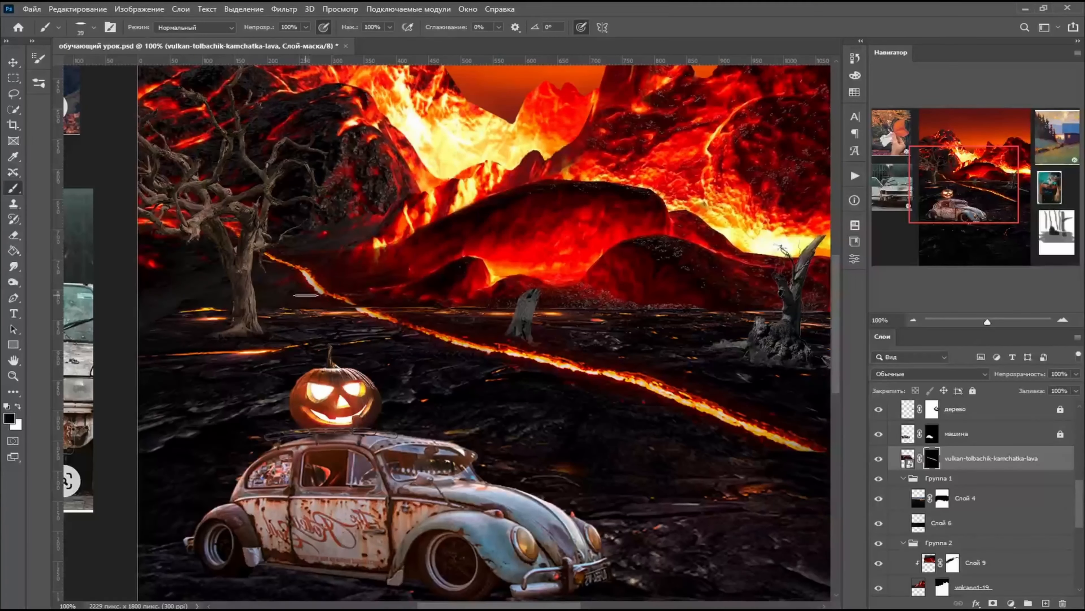
- Lower the brush opacity to 37% and change the 39 px tip back to a full round shape
{"action": "left_click", "coordinate": [305, 28]}
{"action": "left_click_drag", "start_coordinate": [309, 41], "coordinate": [270, 41]}
{"action": "right_click", "coordinate": [594, 376]}
{"action": "left_click_drag", "start_coordinate": [635, 293], "coordinate": [634, 275]}
{"action": "left_click", "coordinate": [468, 319]}
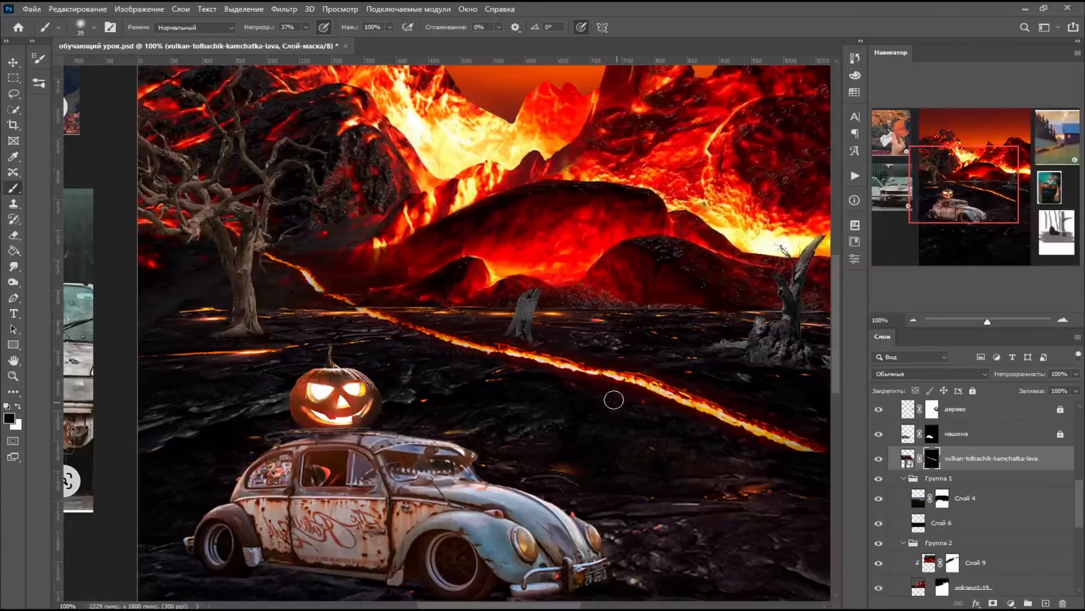
- Flatten the 39 px brush tip again and mask out a narrow gap in the lava crack between the crooked tree and the middle stump
{"action": "right_click", "coordinate": [421, 333]}
{"action": "left_click_drag", "start_coordinate": [462, 275], "coordinate": [462, 291]}
{"action": "left_click", "coordinate": [422, 340]}
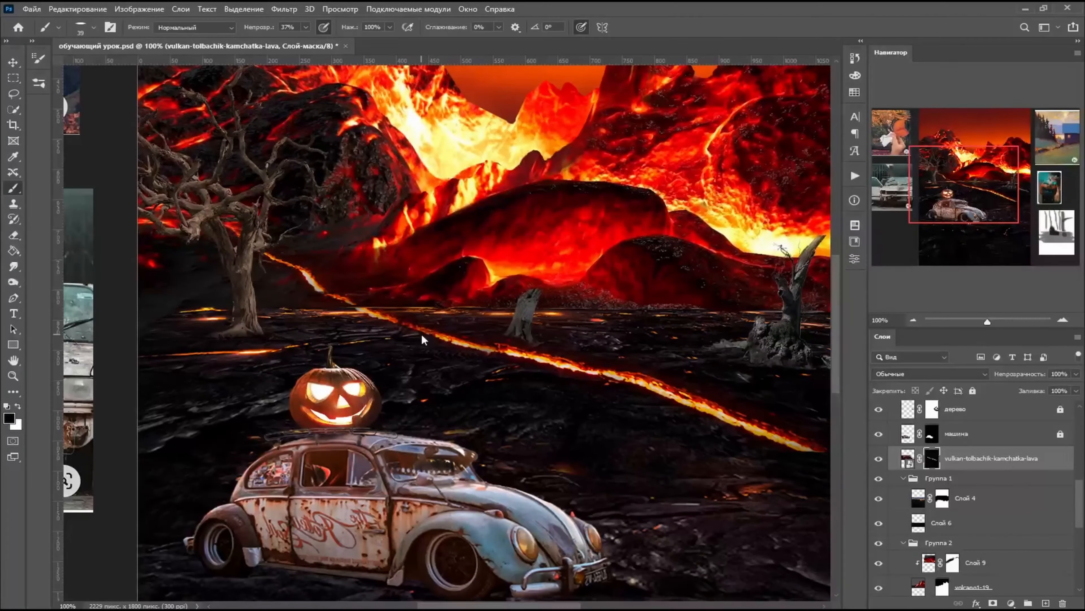
- Adjust the angle of the flattened tip, raise the brush opacity to 100%, and mask a second gap in the crack beyond the middle stump
{"action": "right_click", "coordinate": [582, 354]}
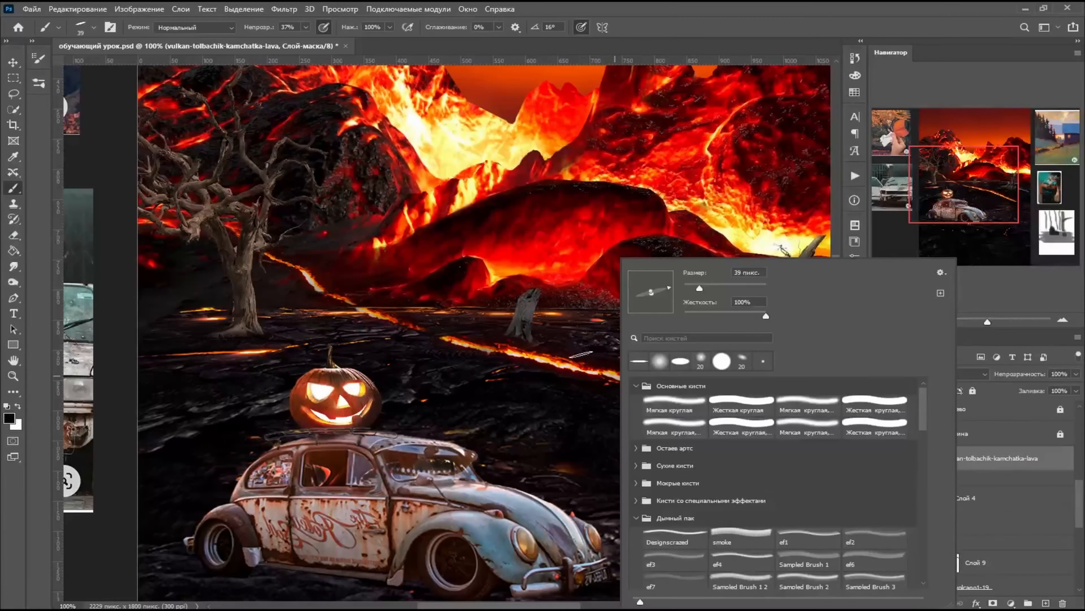
{"action": "left_click_drag", "start_coordinate": [668, 293], "coordinate": [667, 287]}
{"action": "left_click", "coordinate": [306, 27]}
{"action": "left_click_drag", "start_coordinate": [310, 41], "coordinate": [347, 41]}
{"action": "left_click", "coordinate": [582, 369]}
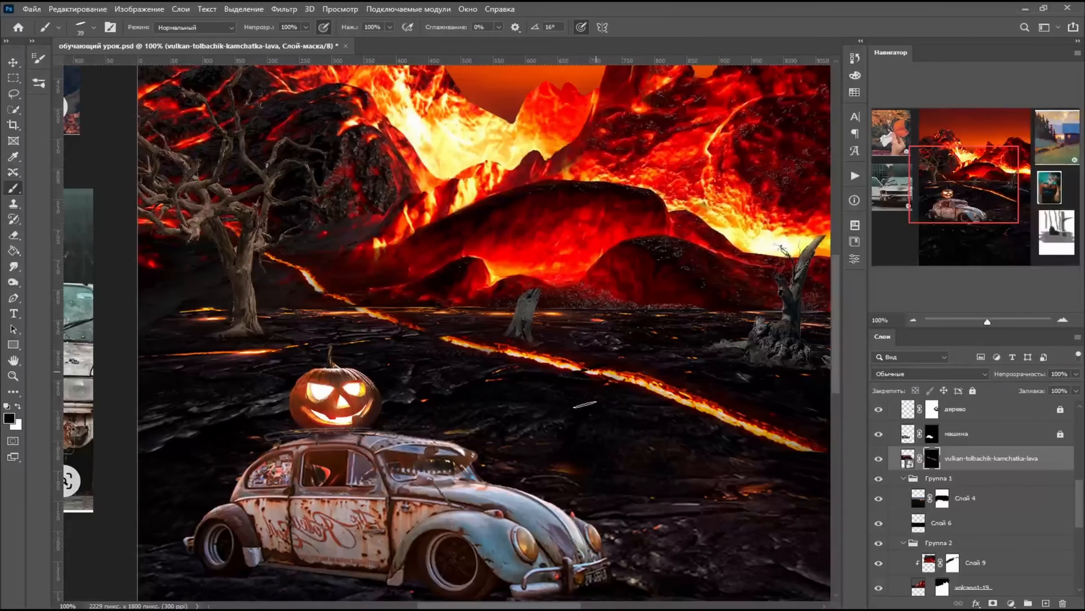
- Undo a trial mask stroke near the crack's lower end, reduce the brush to 18 px, and touch up the mask there
{"action": "scroll", "coordinate": [585, 405], "scroll_direction": "right", "scroll_amount": 3}
{"action": "left_click_drag", "start_coordinate": [592, 404], "coordinate": [709, 460]}
{"action": "key", "text": "ctrl+z"}
{"action": "right_click", "coordinate": [726, 457]}
{"action": "left_click_drag", "start_coordinate": [803, 289], "coordinate": [796, 290]}
{"action": "left_click", "coordinate": [700, 442]}
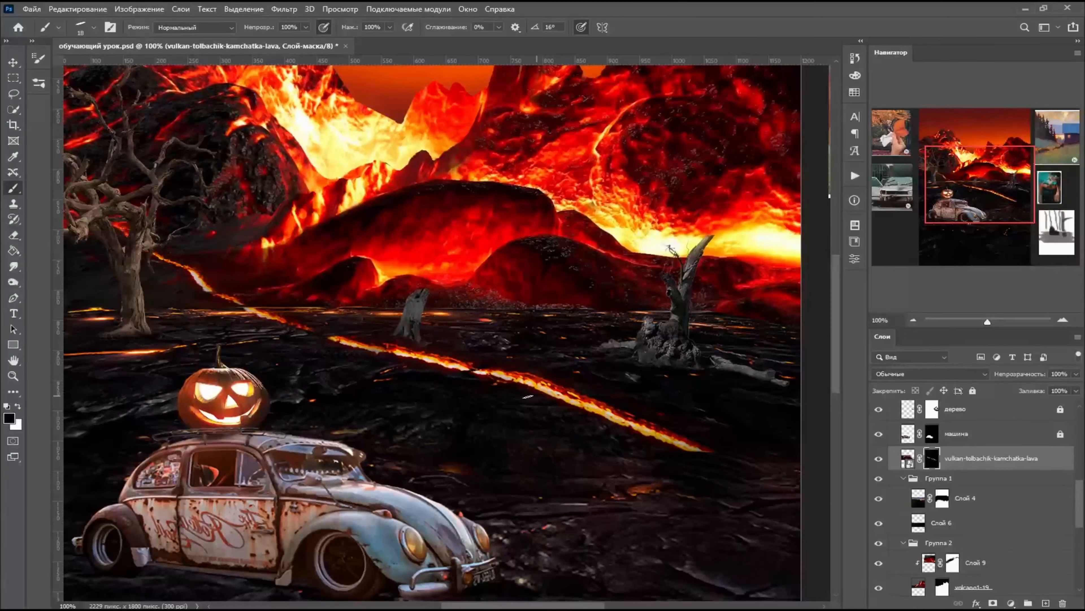
{"action": "scroll", "coordinate": [431, 330], "scroll_direction": "left", "scroll_amount": 3}
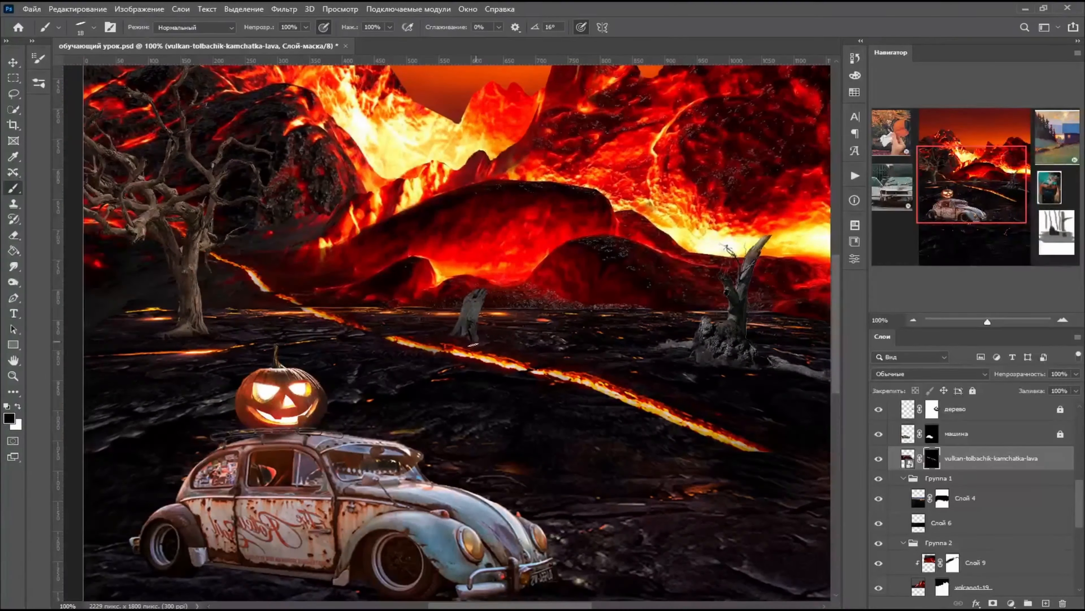